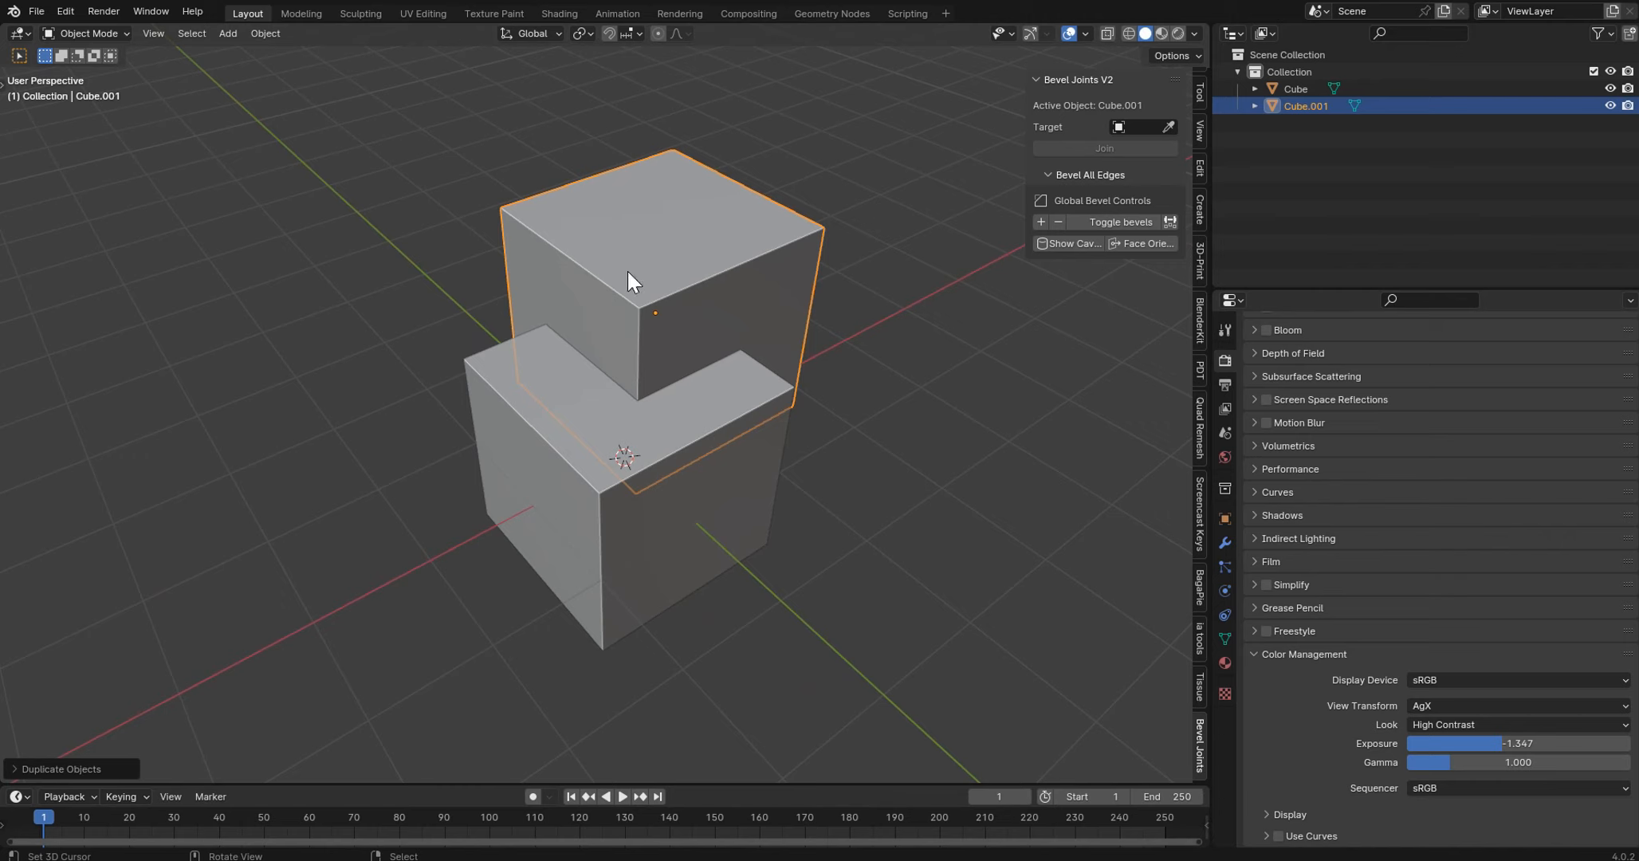
- Set the lower cube as the Bevel Joints target and join the upper cube to it
left_click(1168, 126)
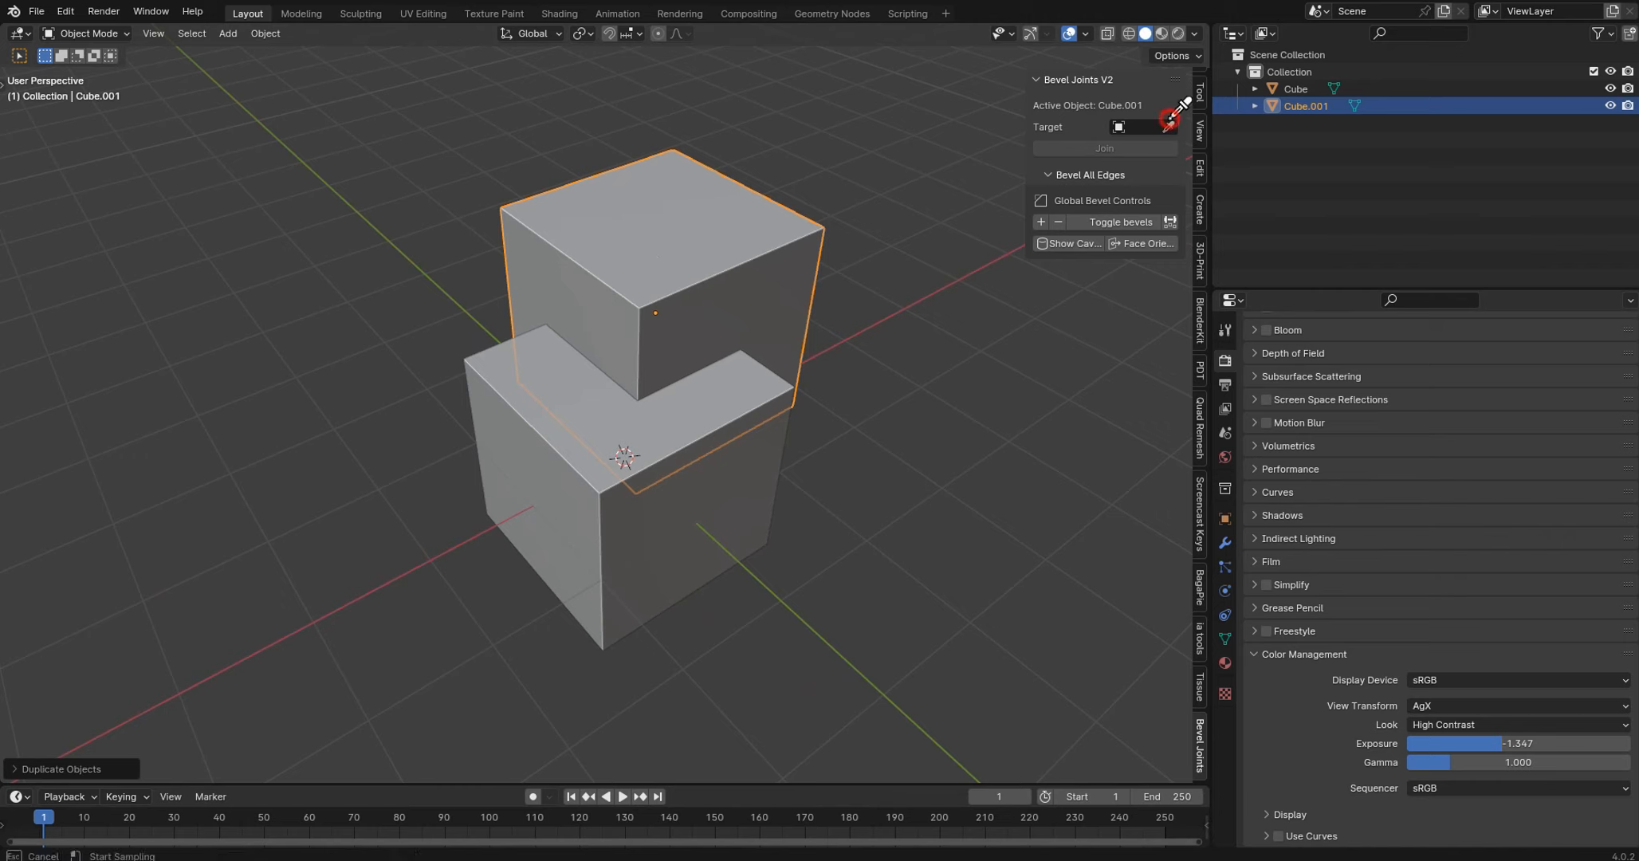
left_click(600, 482)
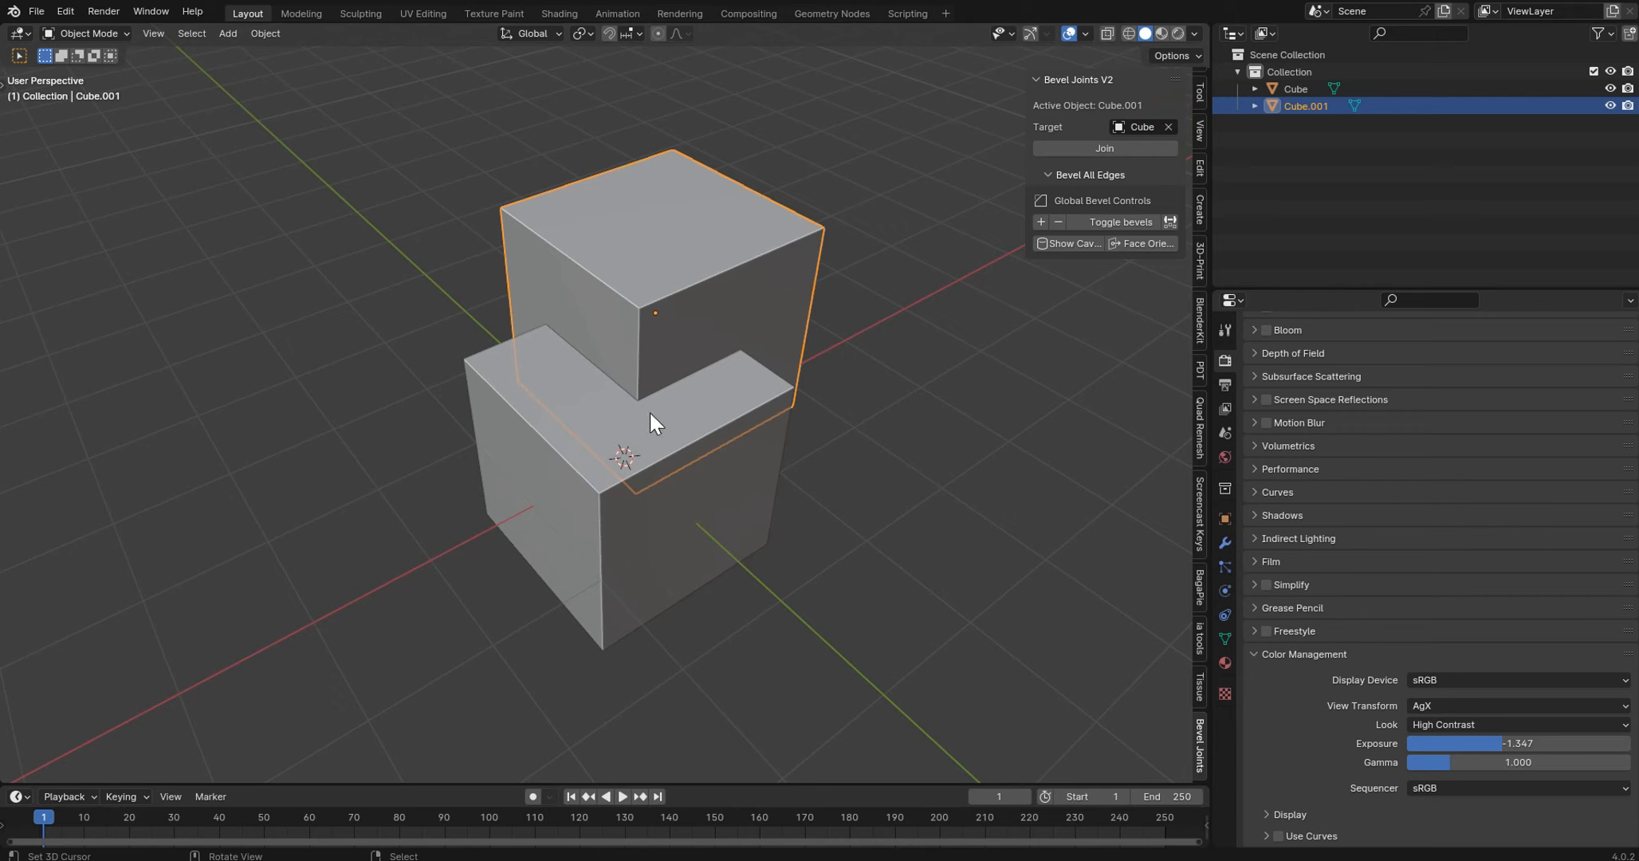
middle_click_drag(806, 456, 977, 236)
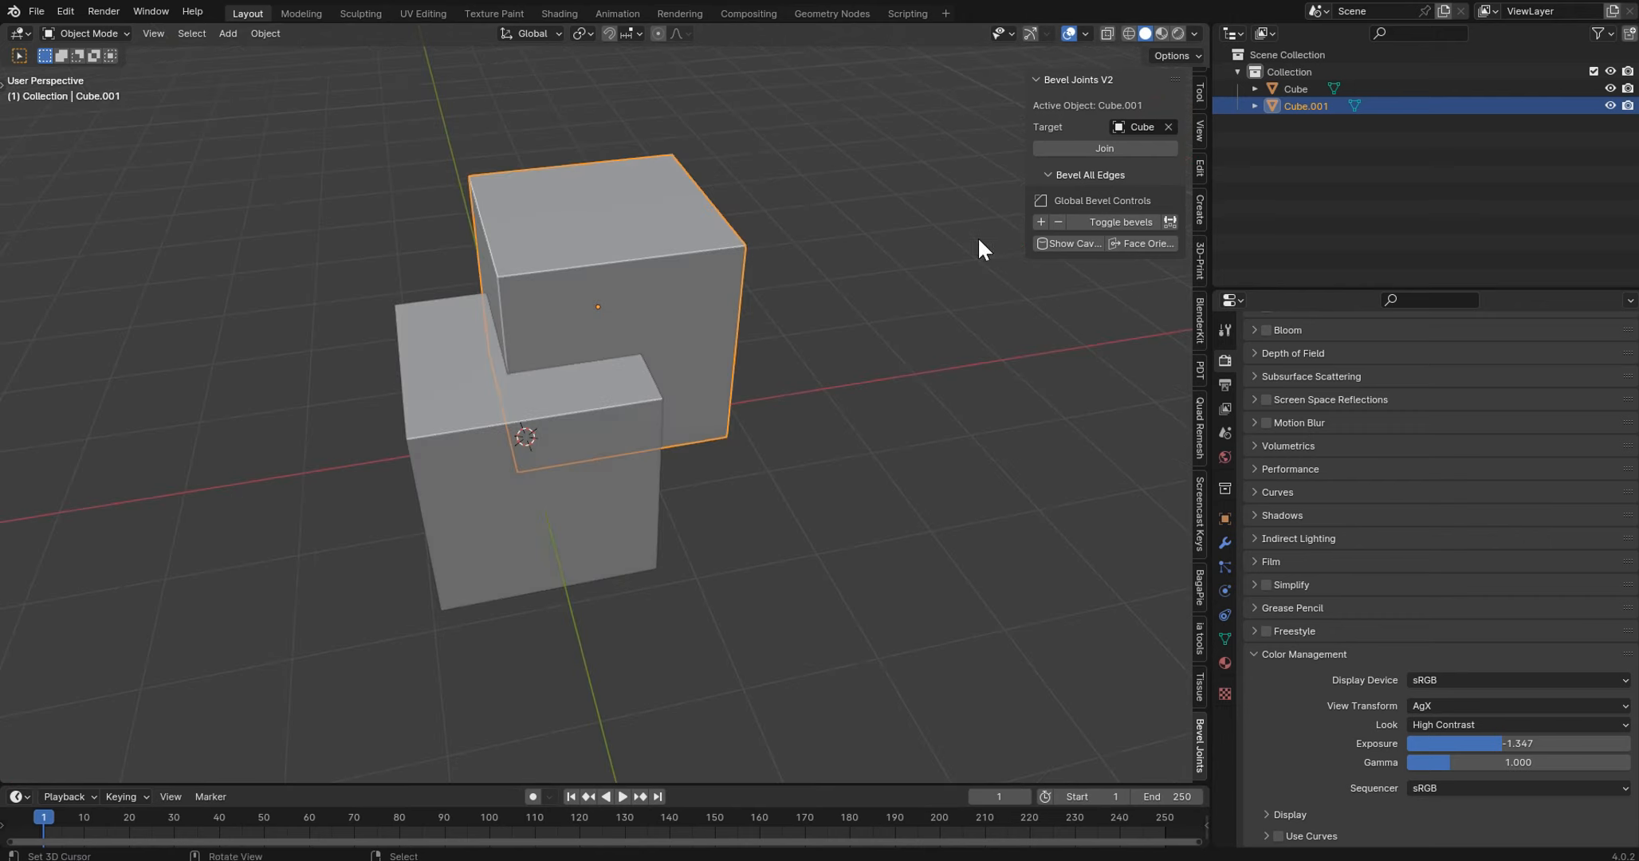
left_click(1079, 147)
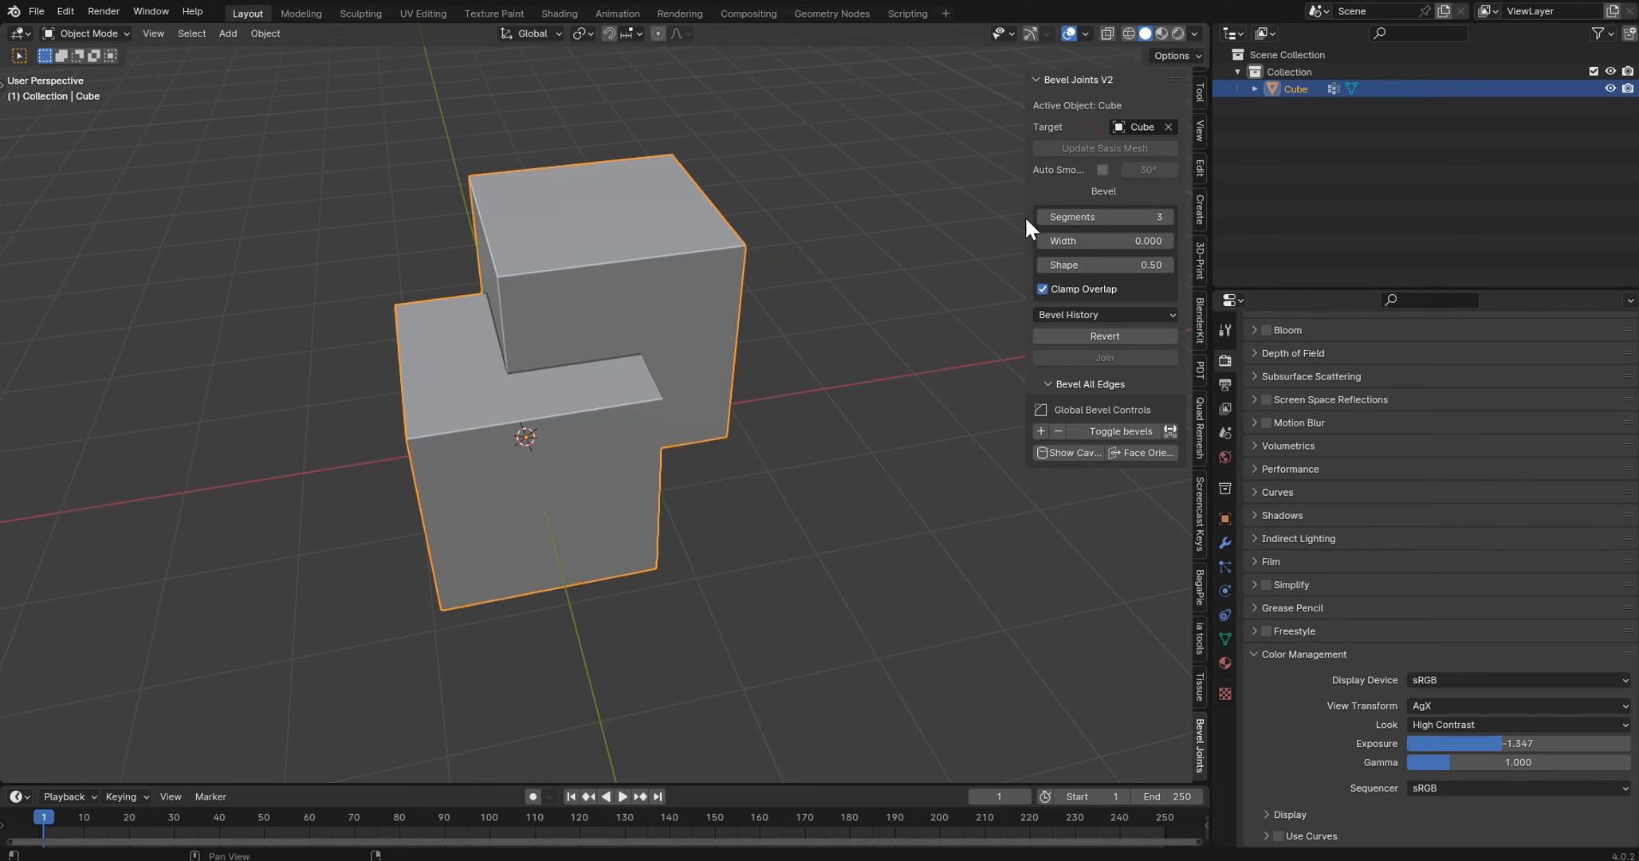
- In wireframe shading, set the joint bevel between the two cubes to 10 segments and a width of 0.126
scroll(803, 292, "up", 8)
middle_click_drag(803, 295, 848, 330)
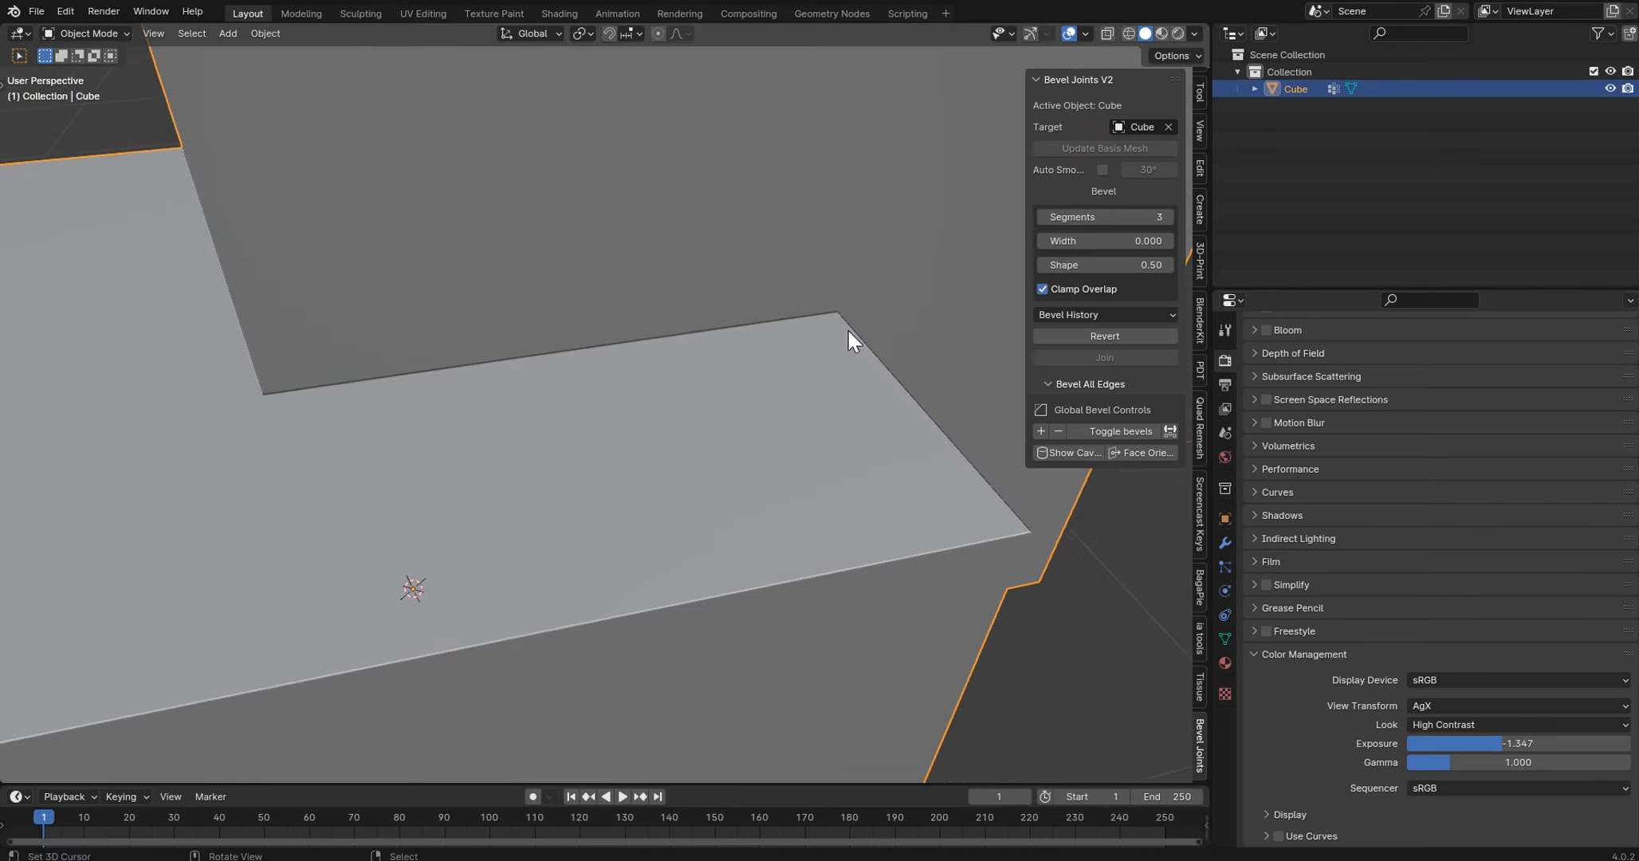
key("shift+z")
scroll(606, 322, "down", 2)
middle_click_drag(536, 241, 608, 281)
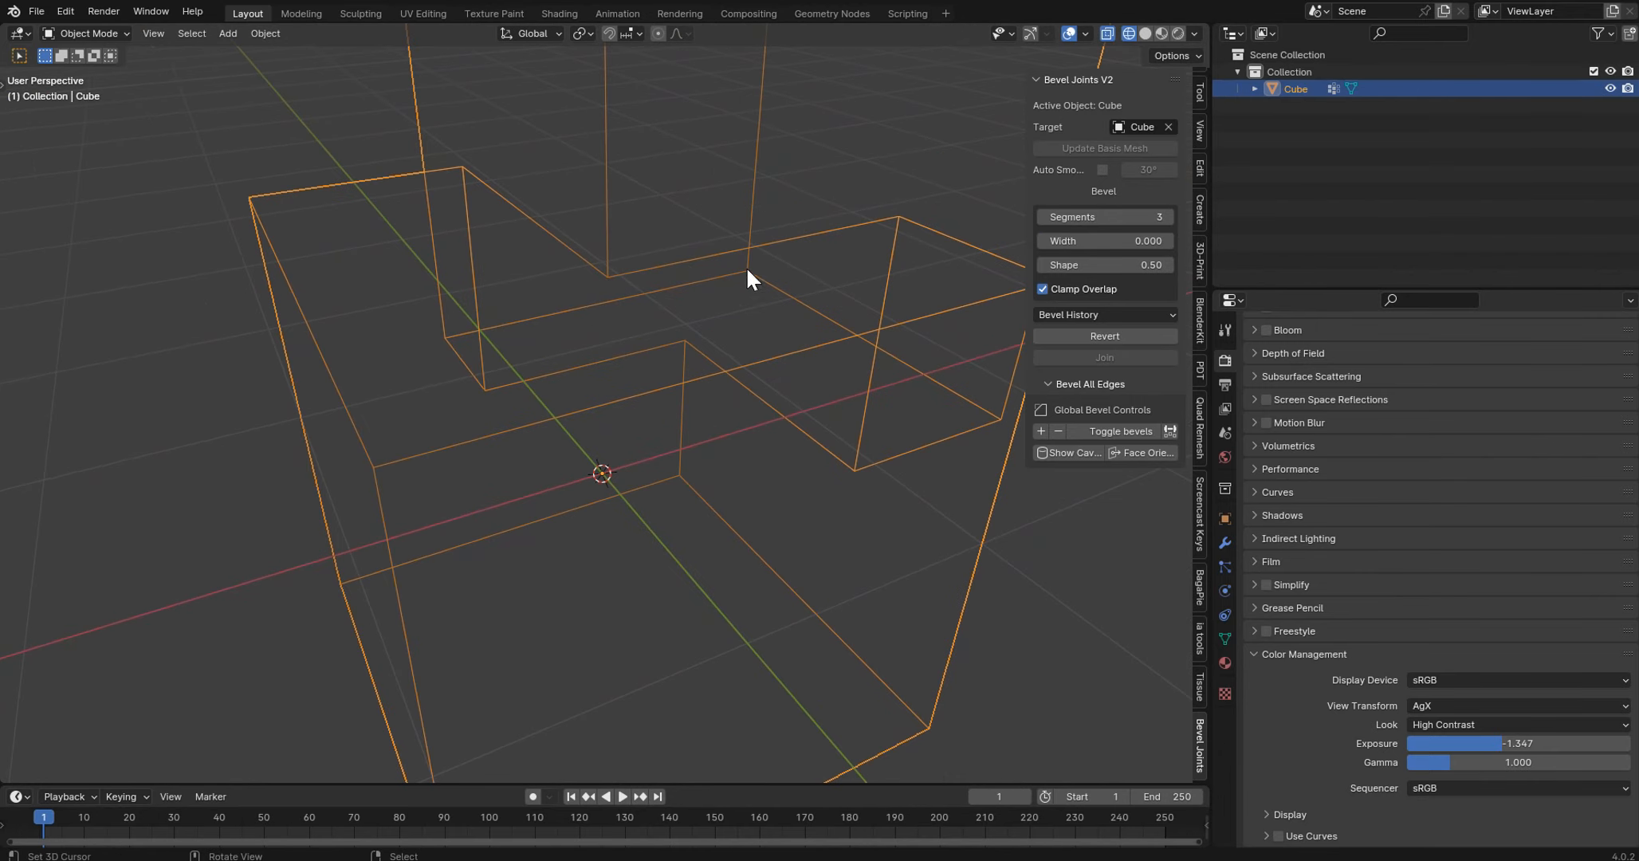
left_click(1089, 217)
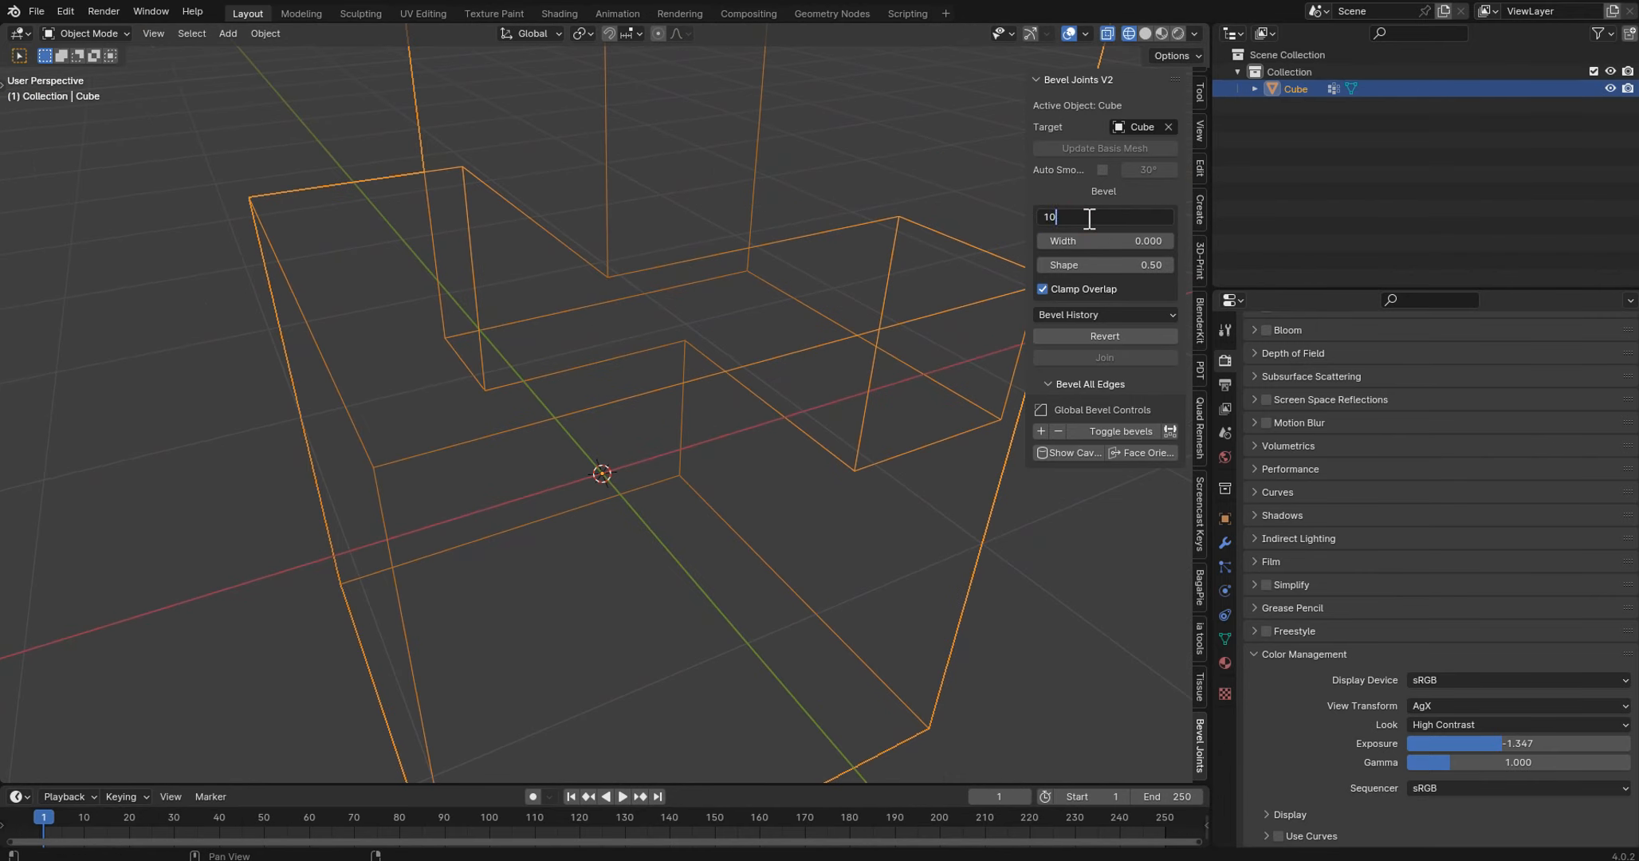
key("Return")
left_click_drag(1084, 241, 1139, 241)
scroll(748, 255, "down", 3)
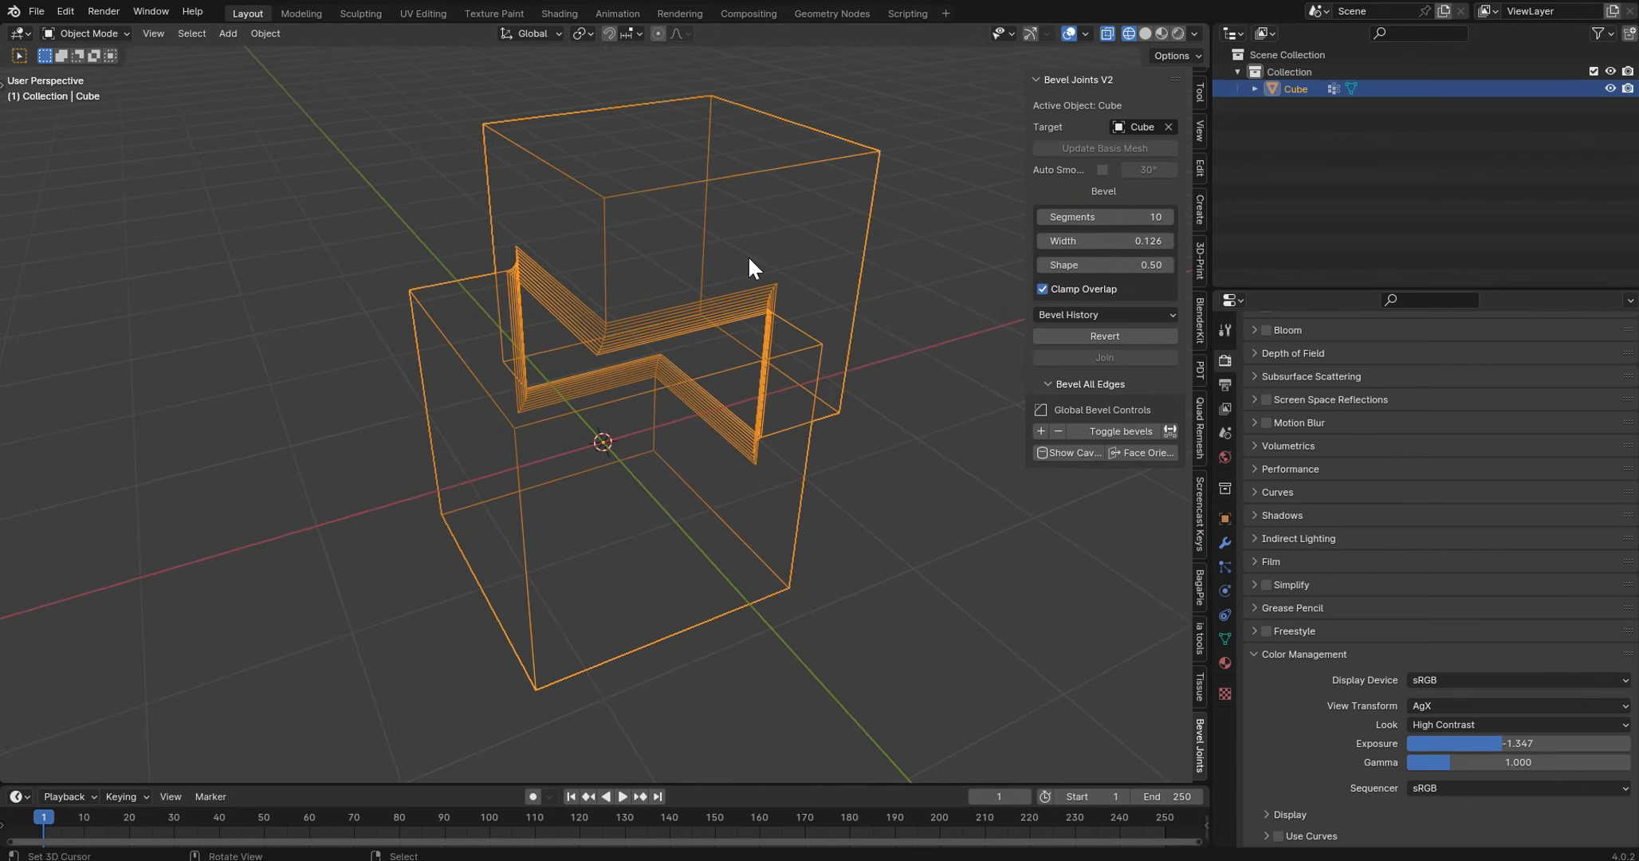
middle_click_drag(748, 255, 697, 264)
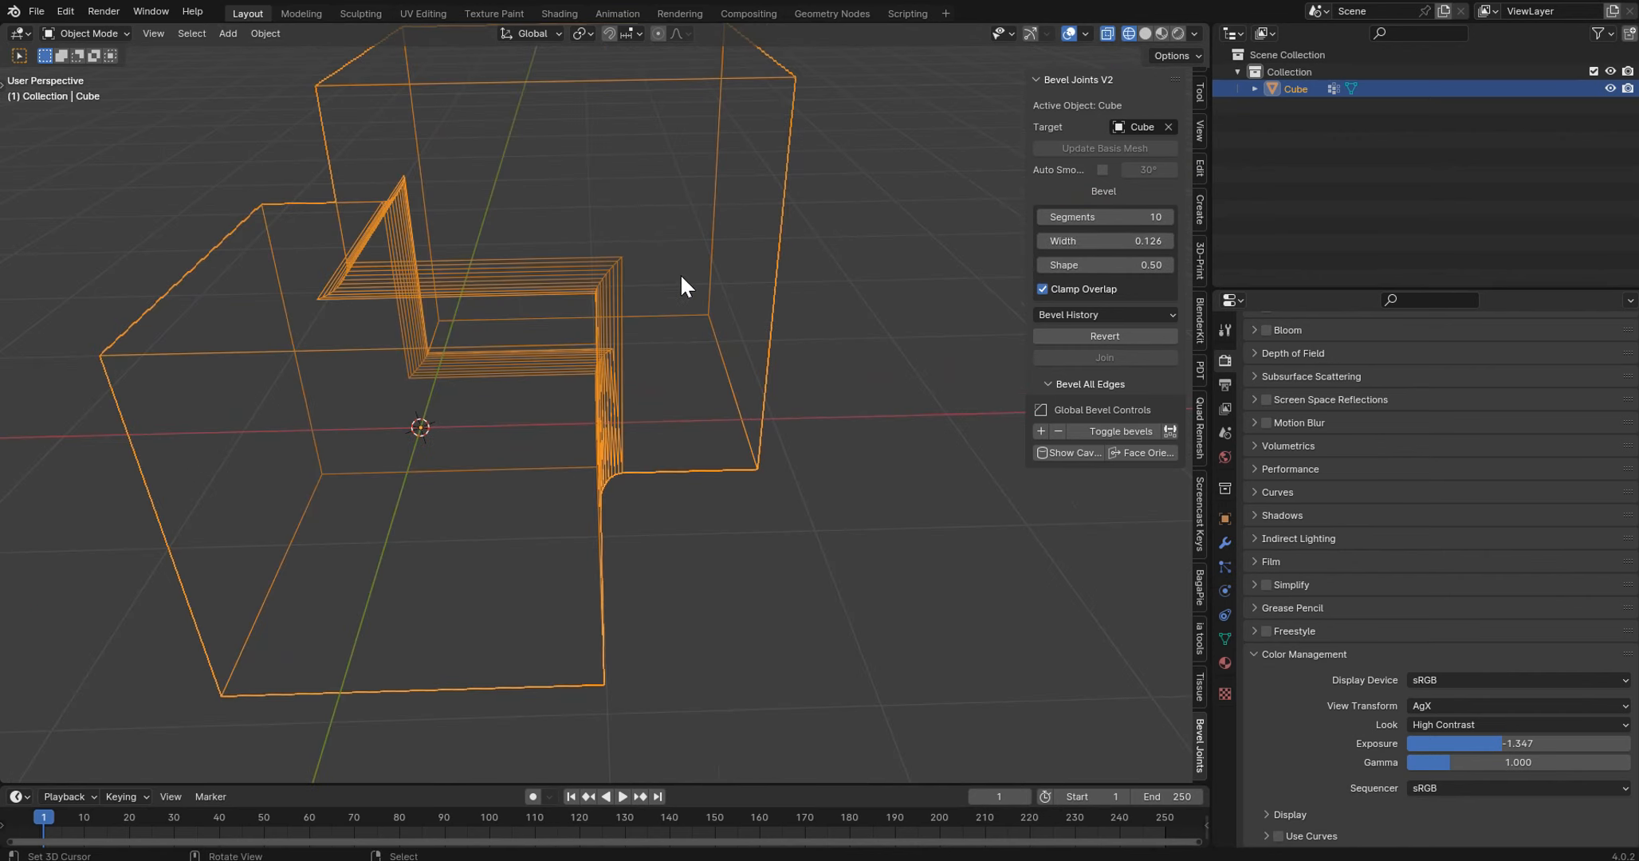
- Switch to solid shading and enable Auto Smooth at 30° for the joined mesh
key("z")
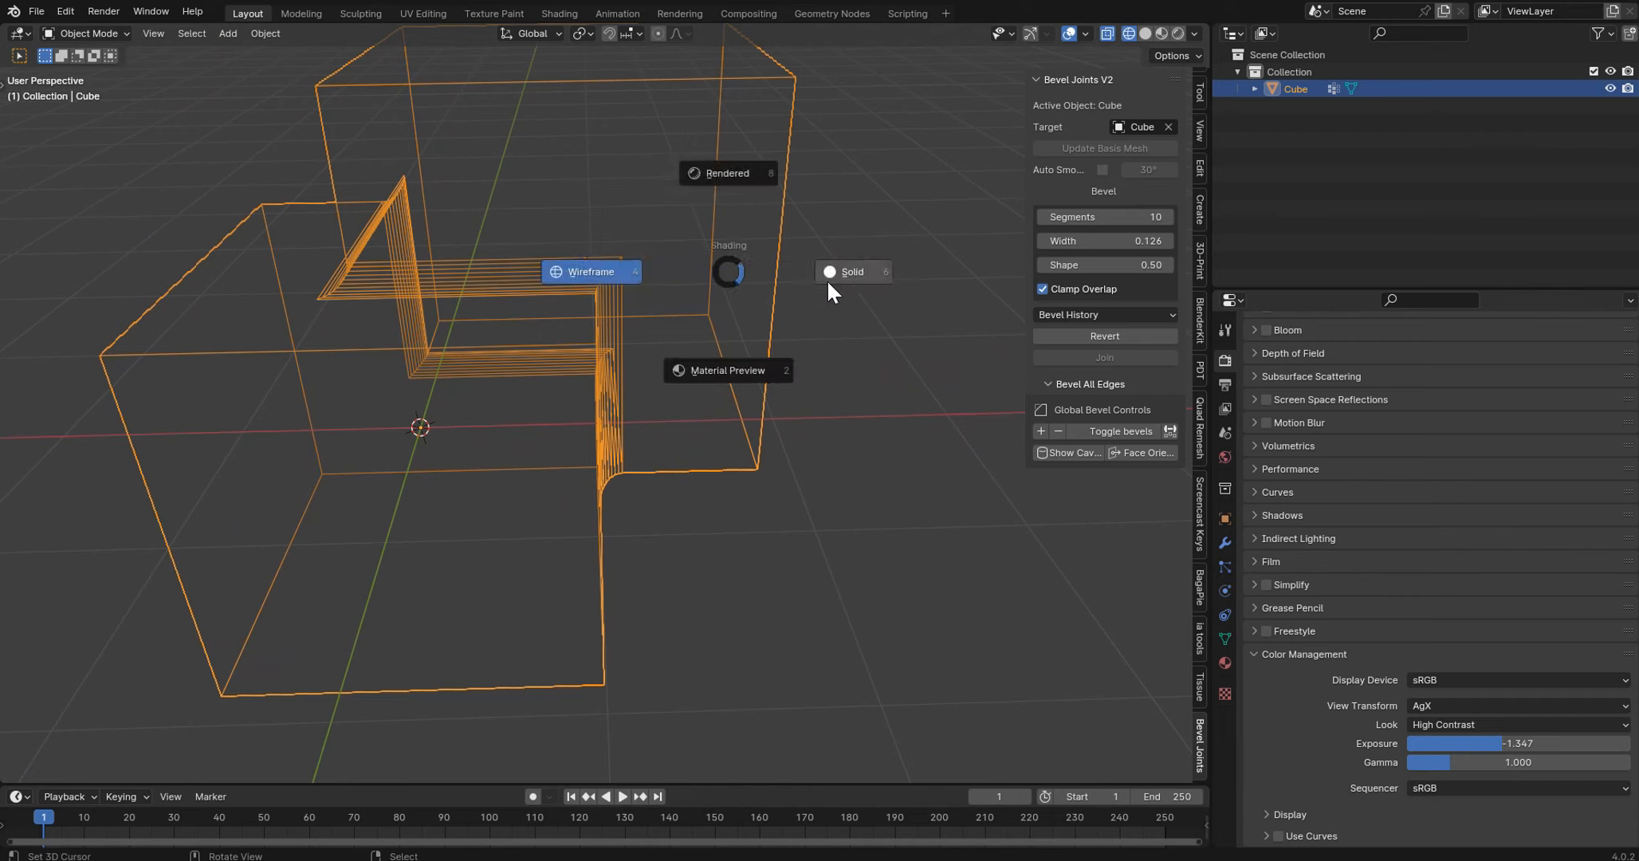
left_click(828, 282)
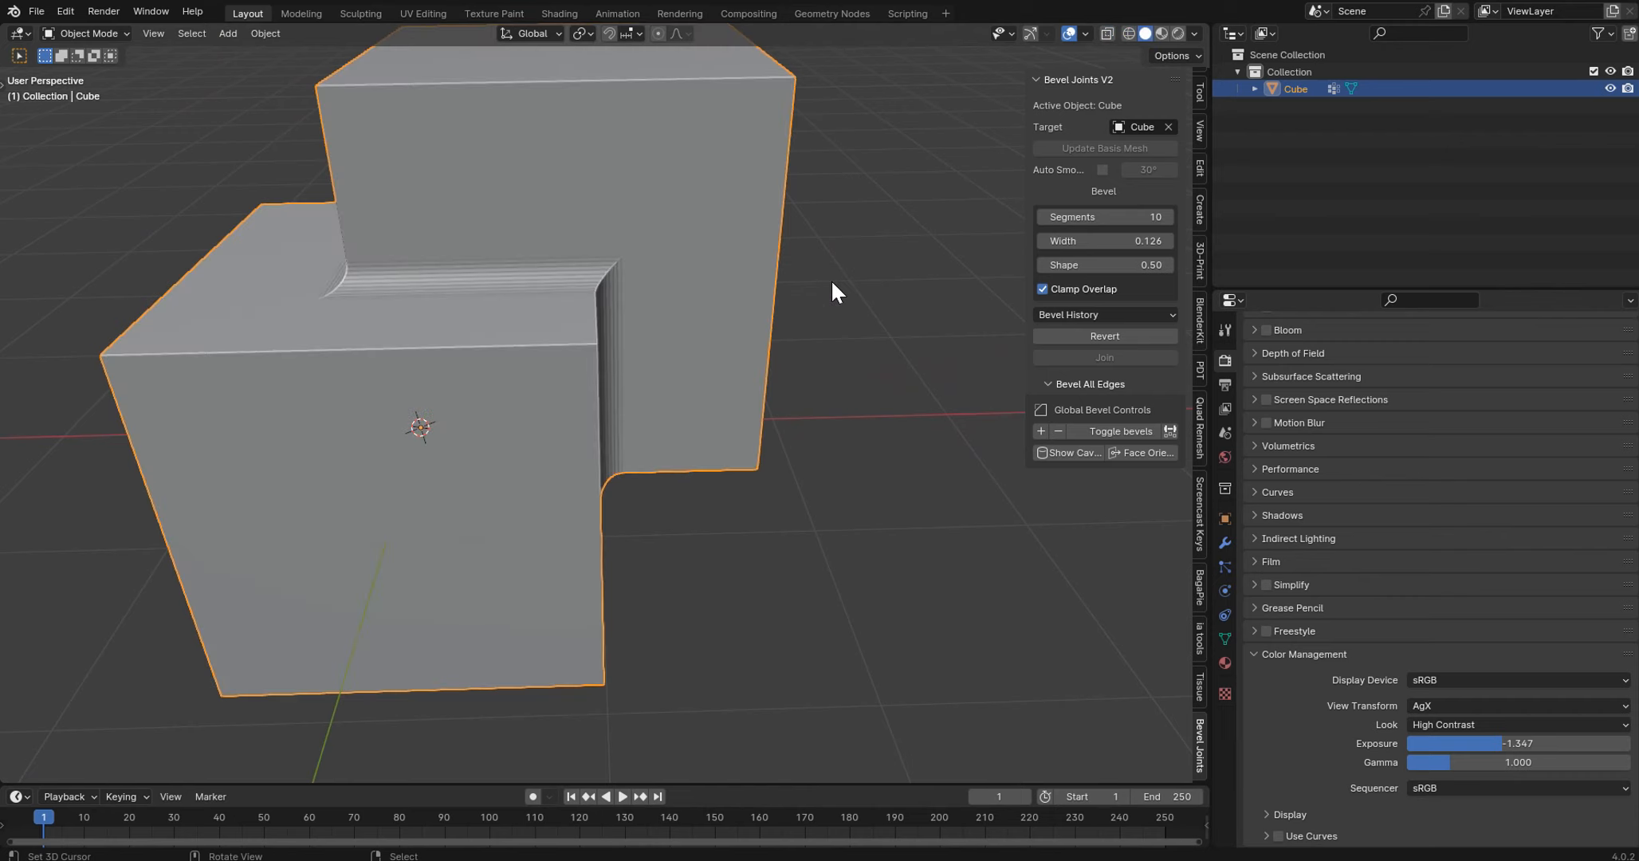
left_click(1101, 169)
middle_click_drag(596, 298, 690, 402)
scroll(691, 401, "up", 4)
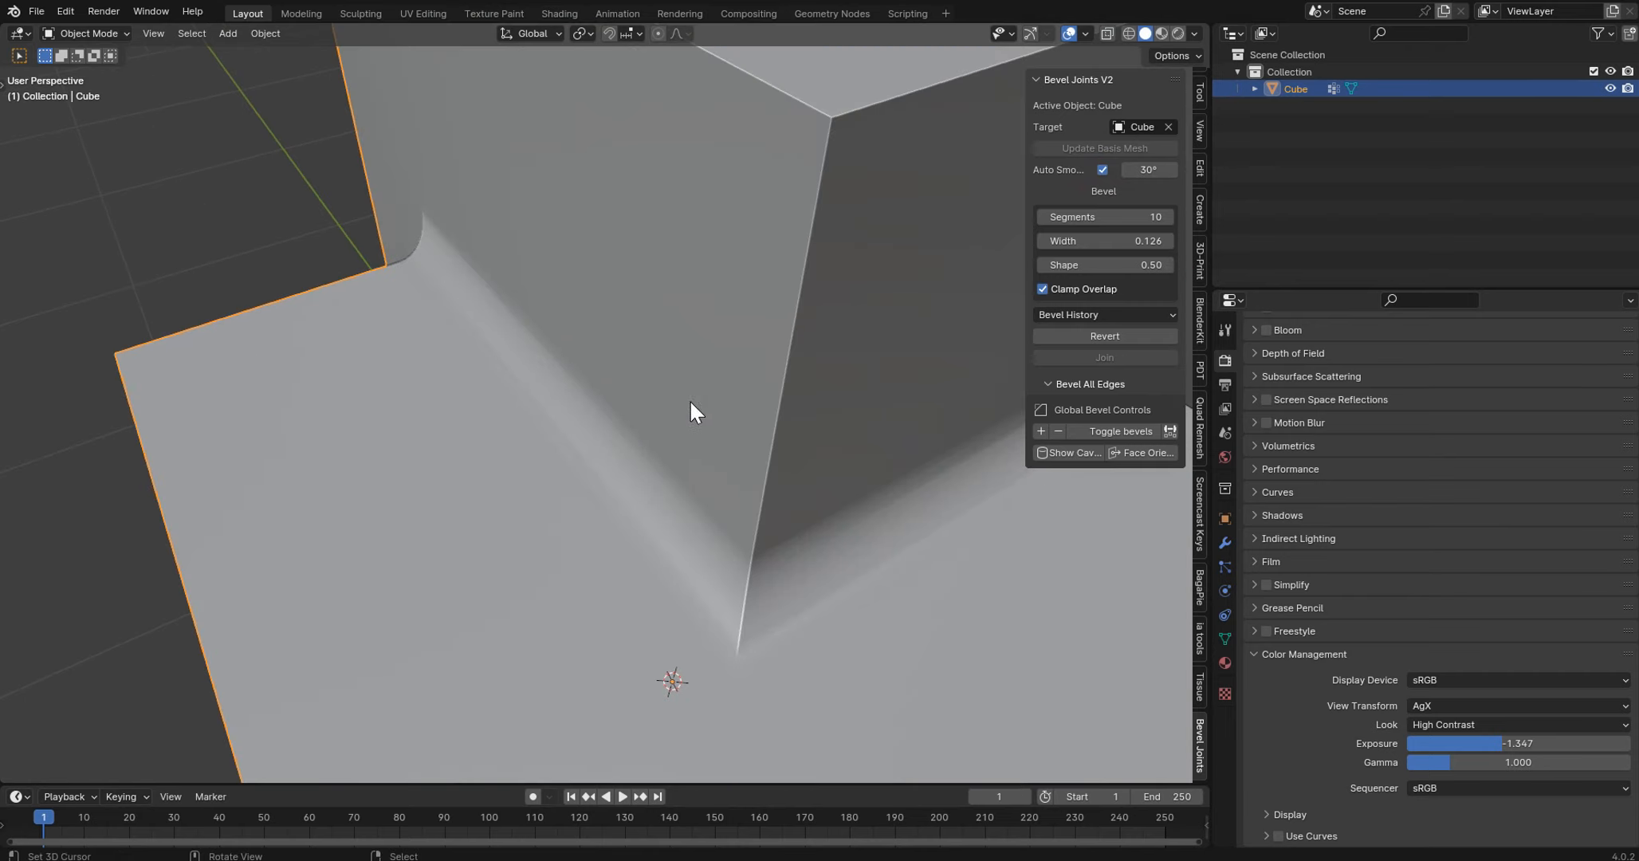
scroll(781, 490, "down", 5)
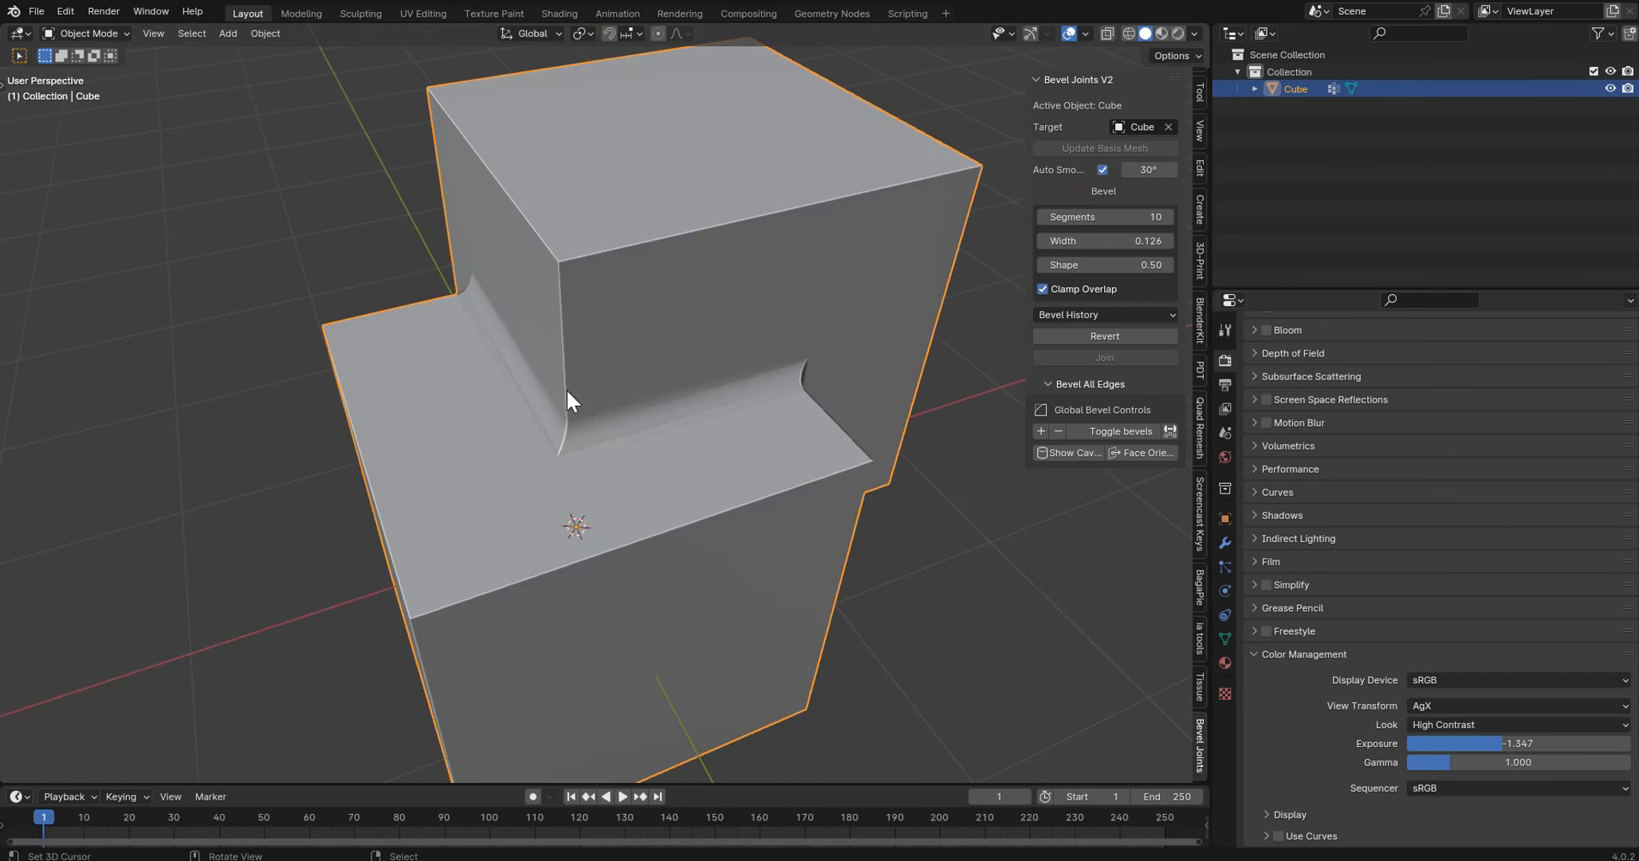
- In Edit Mode, bevel the upper block's front vertical edge, including its path across the joint fillet, by about 0.143 m
key("Tab")
left_click(562, 352)
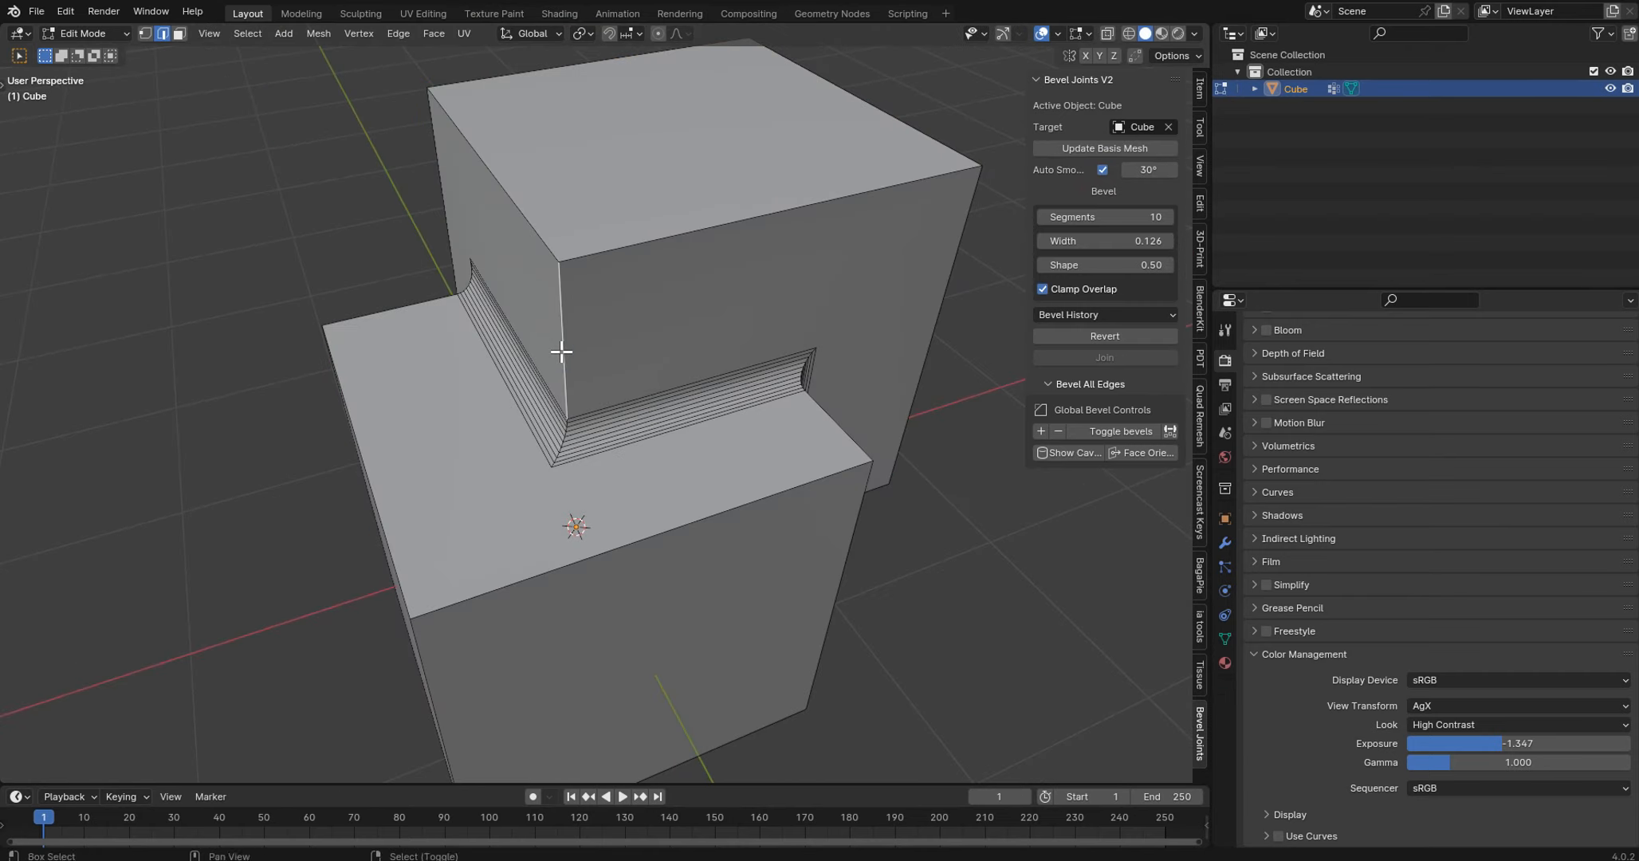
left_click(561, 352, "alt")
right_click(561, 351, "shift")
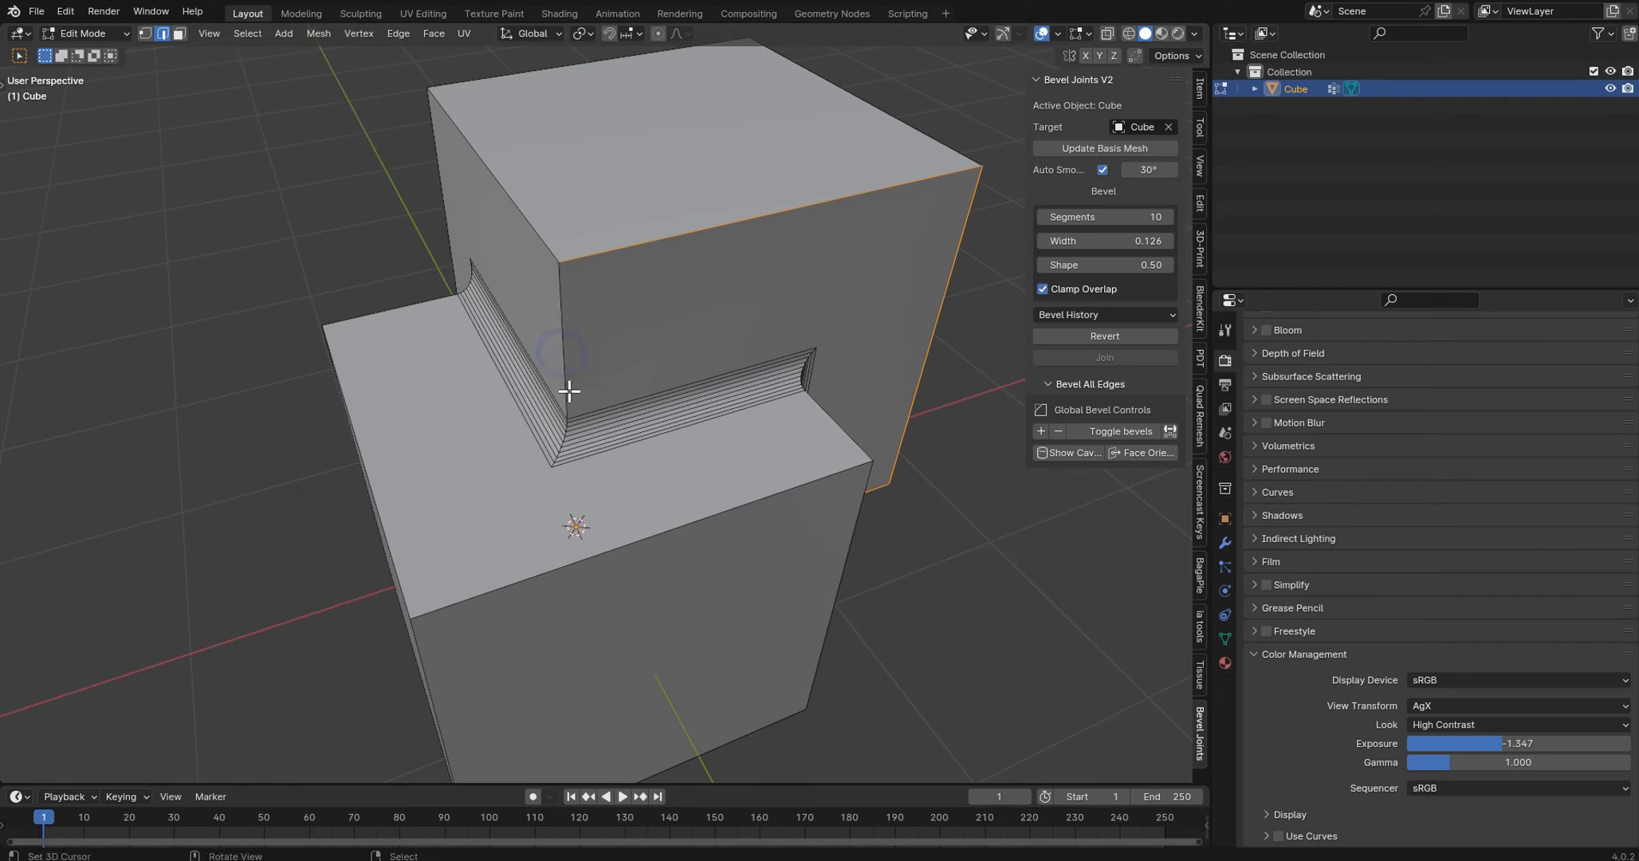
key("Tab")
left_click(527, 432)
left_click(553, 465)
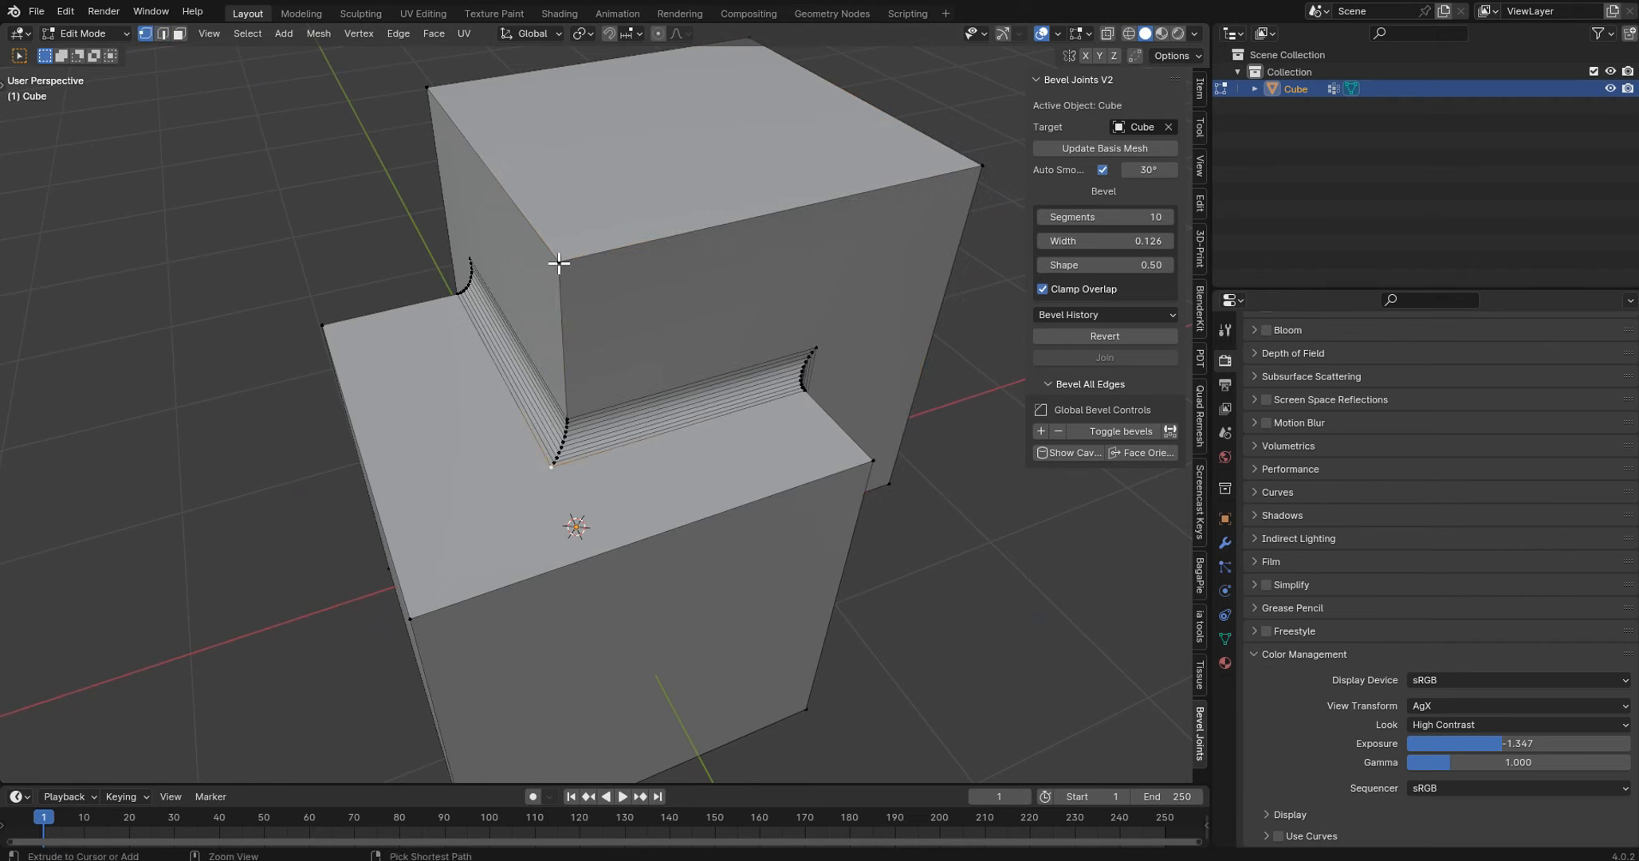
left_click(558, 261, "ctrl")
key("ctrl+b")
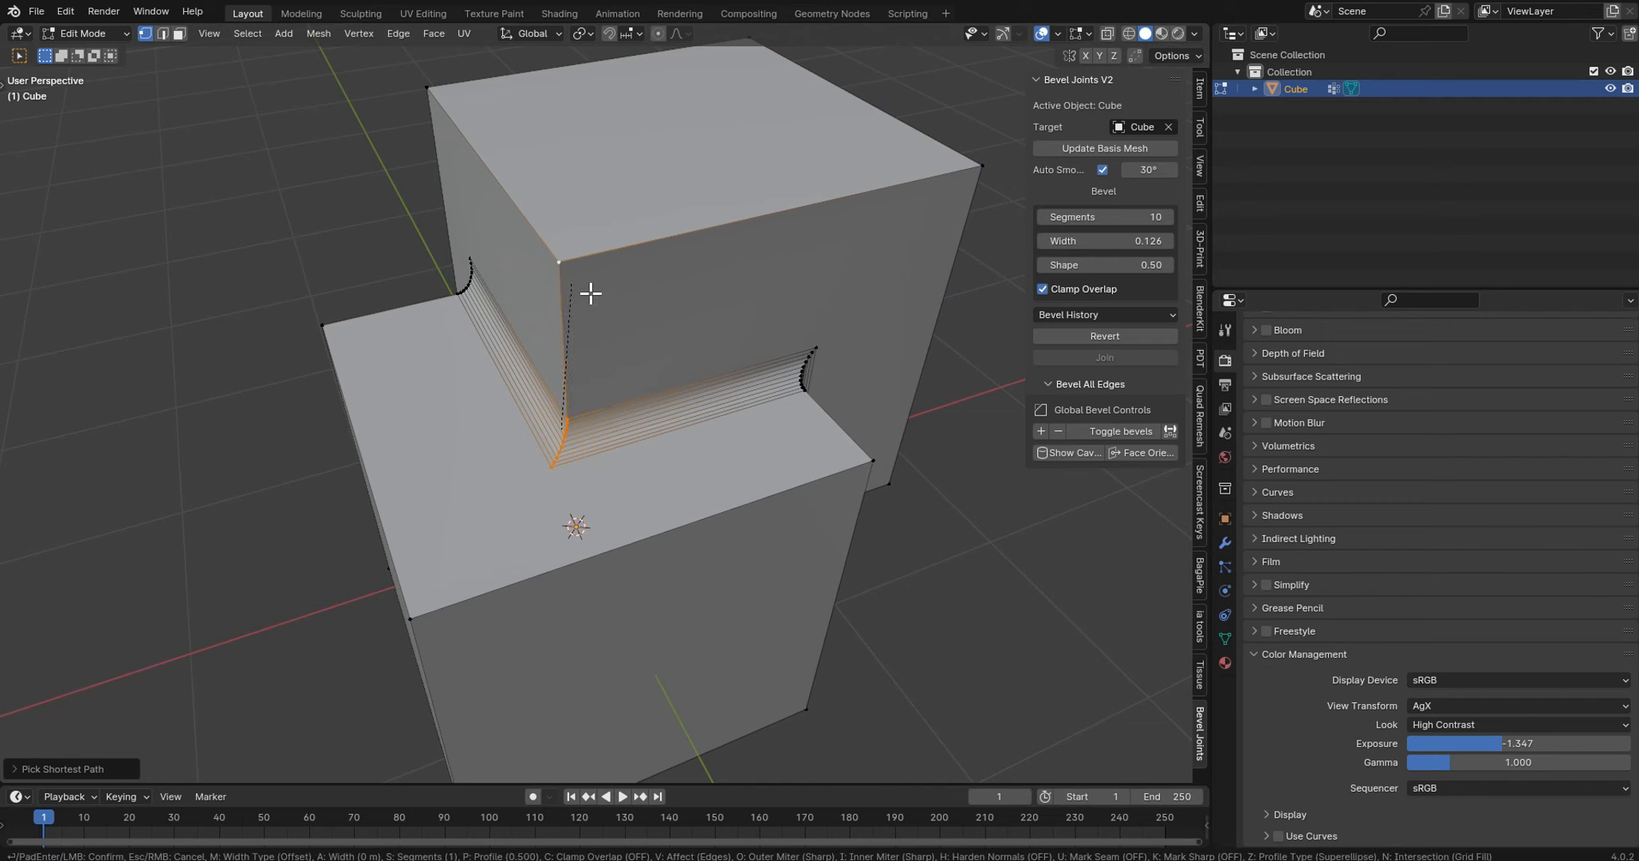
scroll(715, 323, "up", 8)
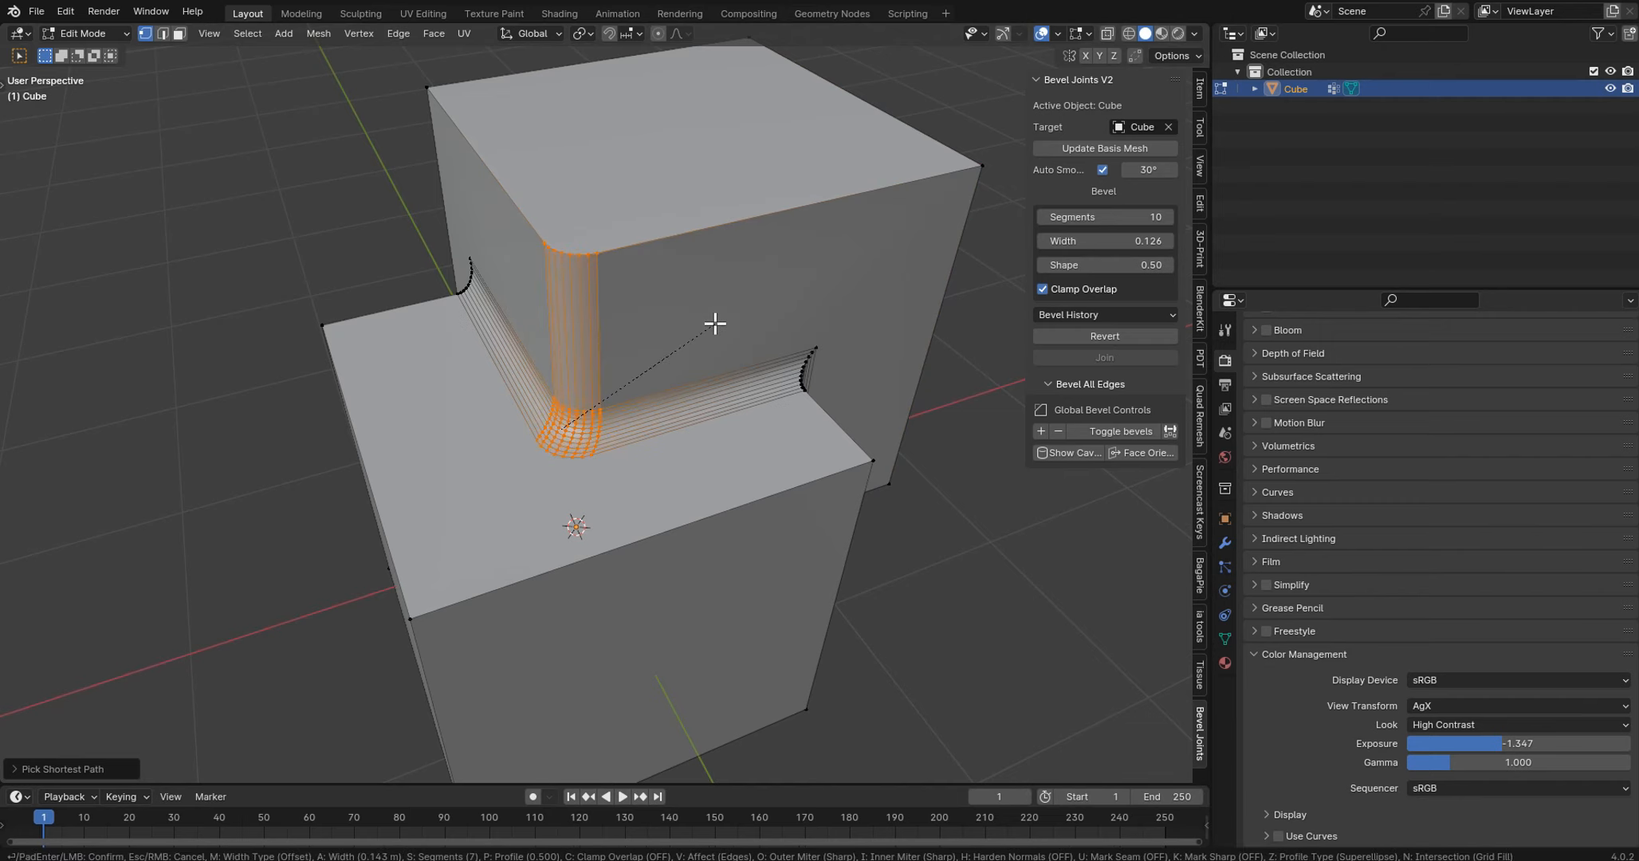
left_click(715, 323)
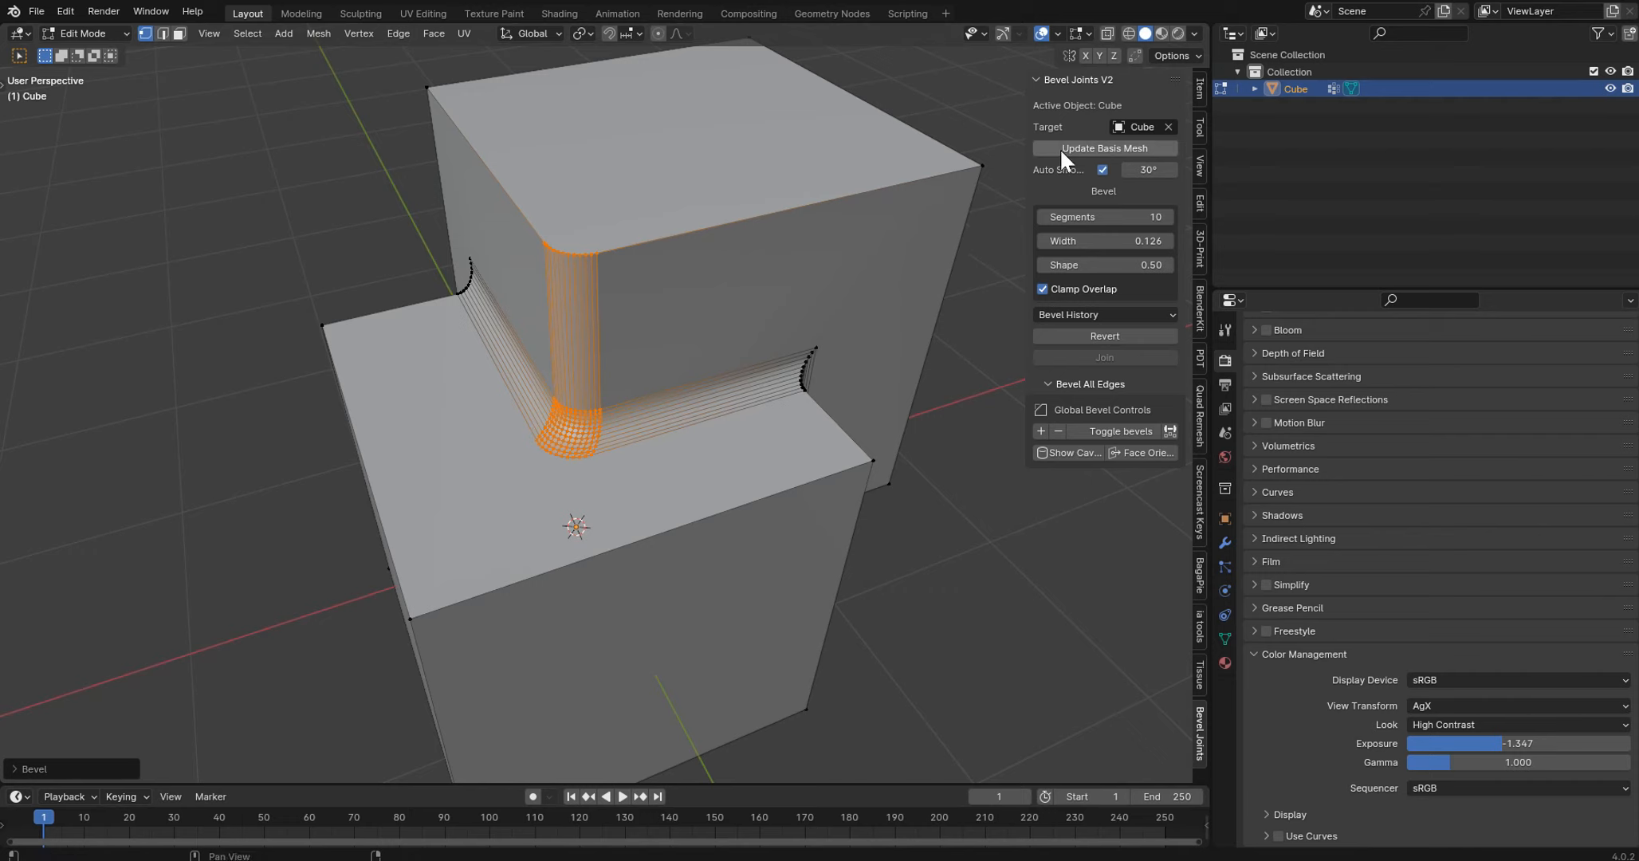
- Start updating the basis mesh and set the joint bevel width to 0.159
left_click(1088, 148)
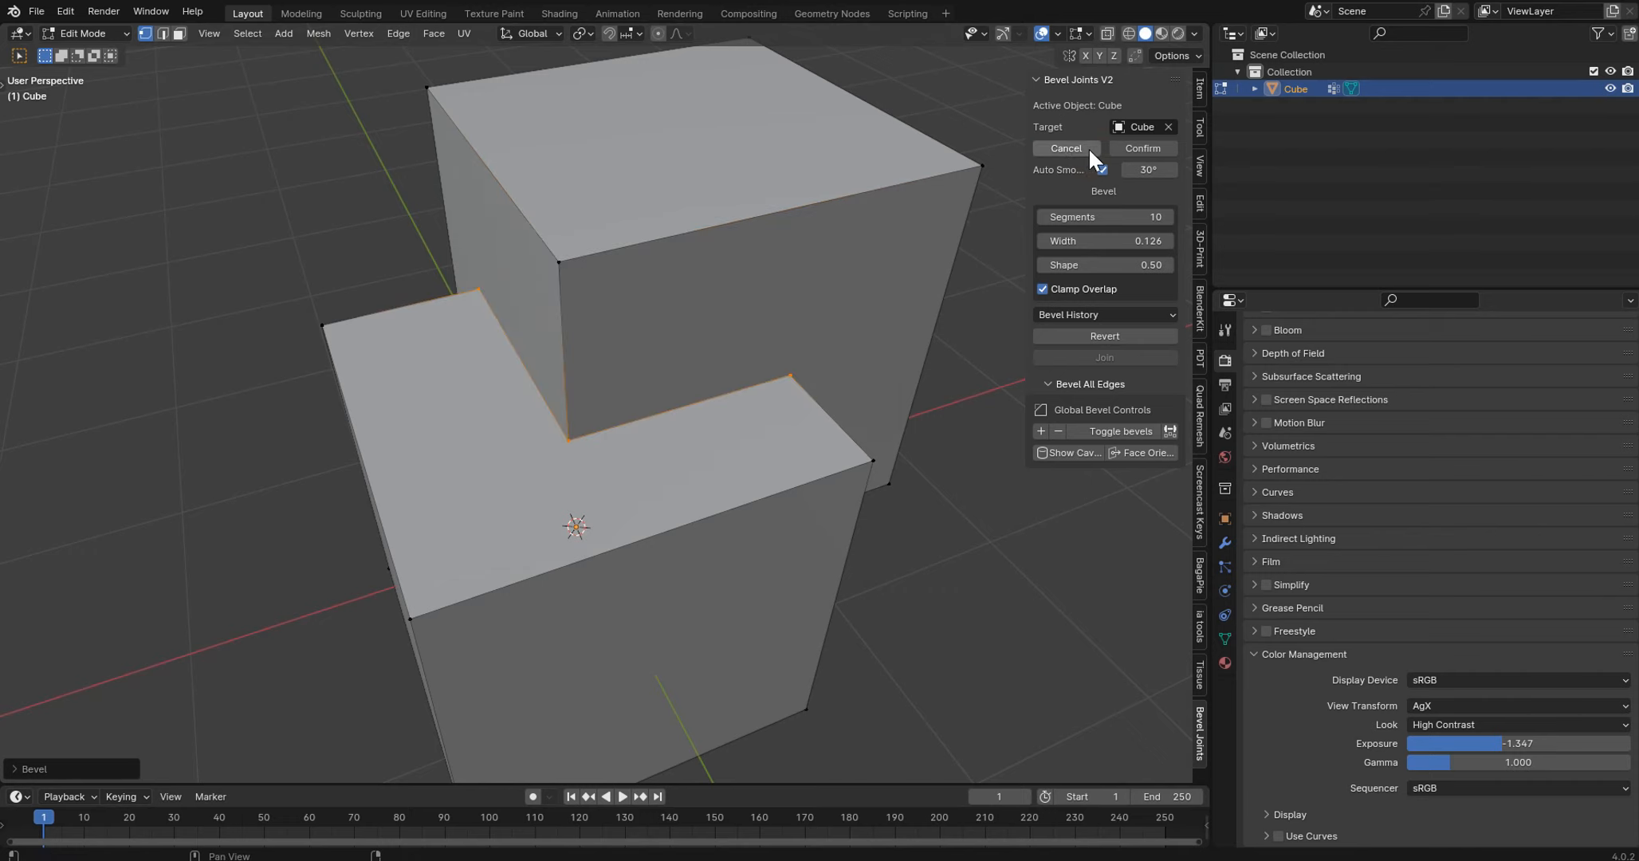
left_click(558, 262)
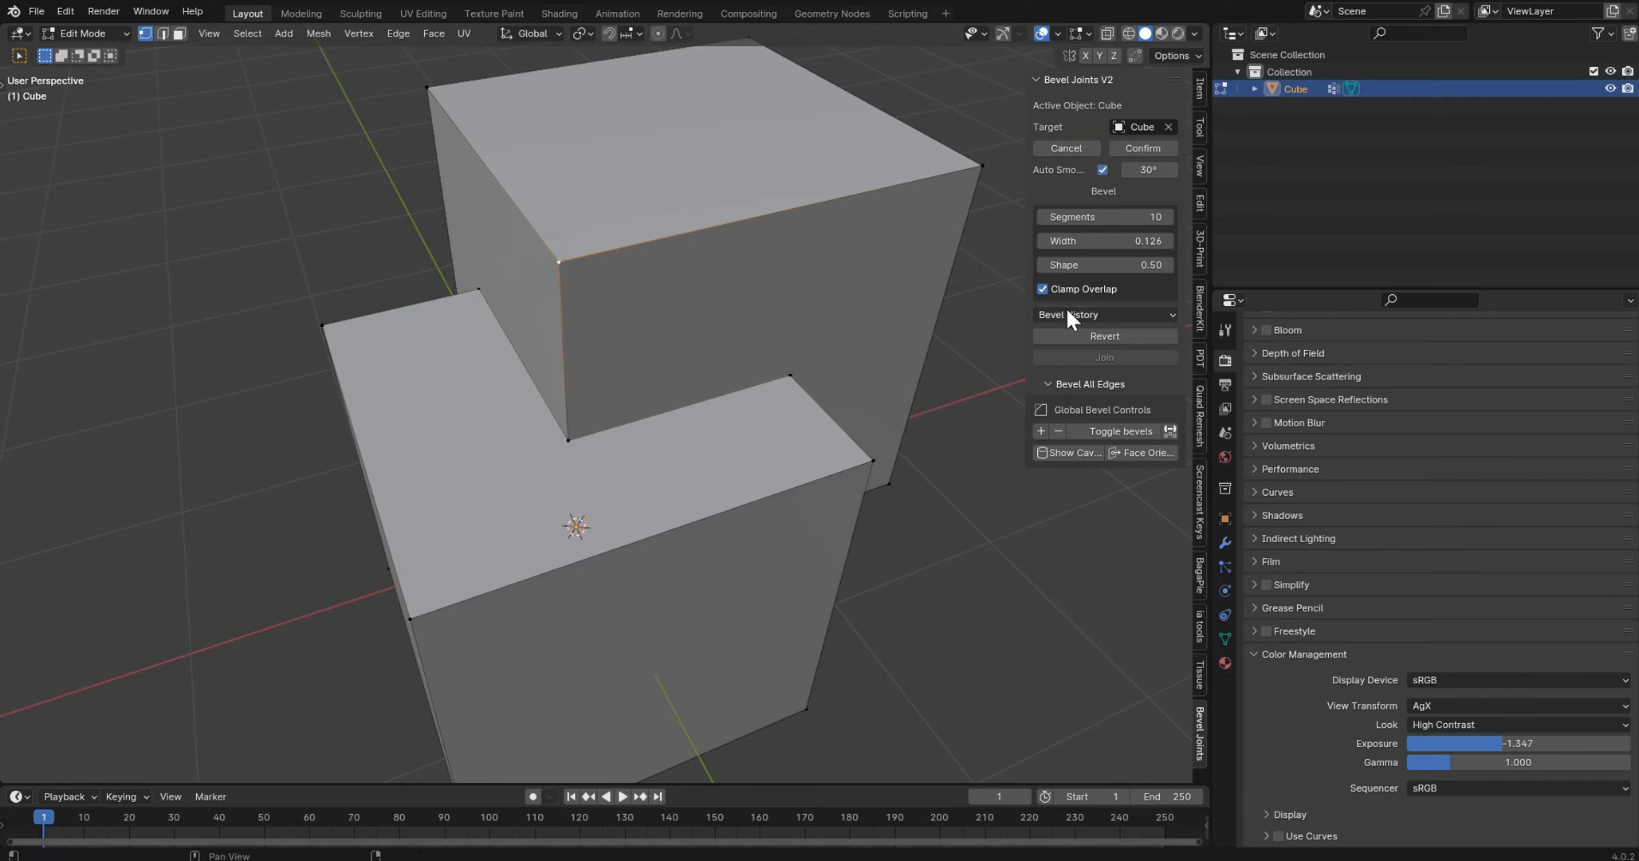
left_click_drag(1102, 242, 1109, 243)
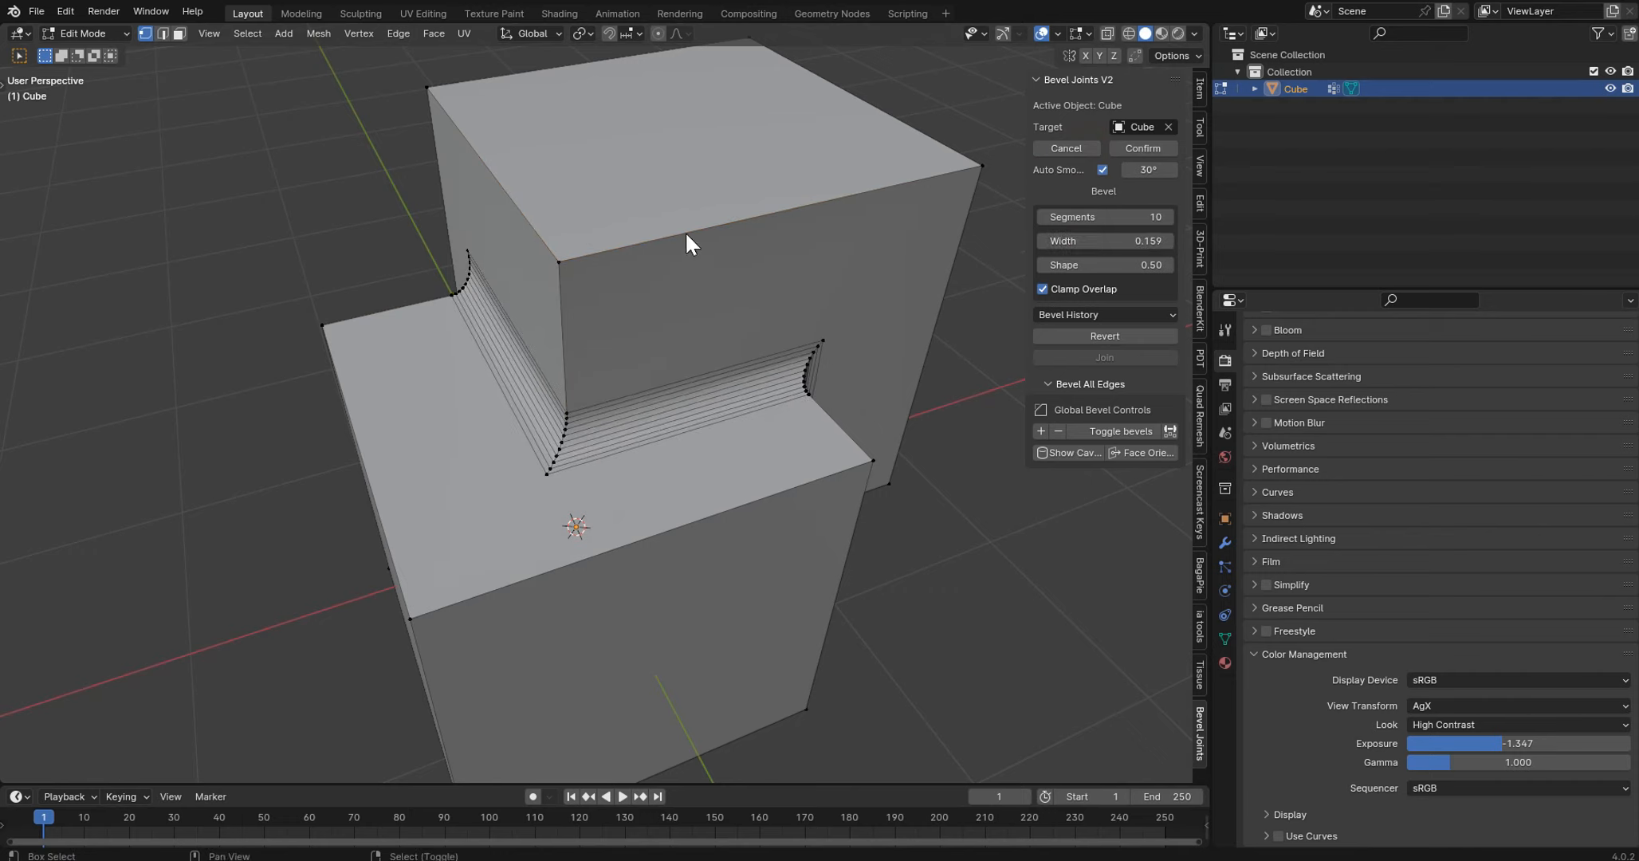
- Bevel the upper block's front vertical edge down through the joint fillet into a wide rounded corner and confirm the basis mesh update
left_click(558, 259)
left_click(560, 260, "ctrl")
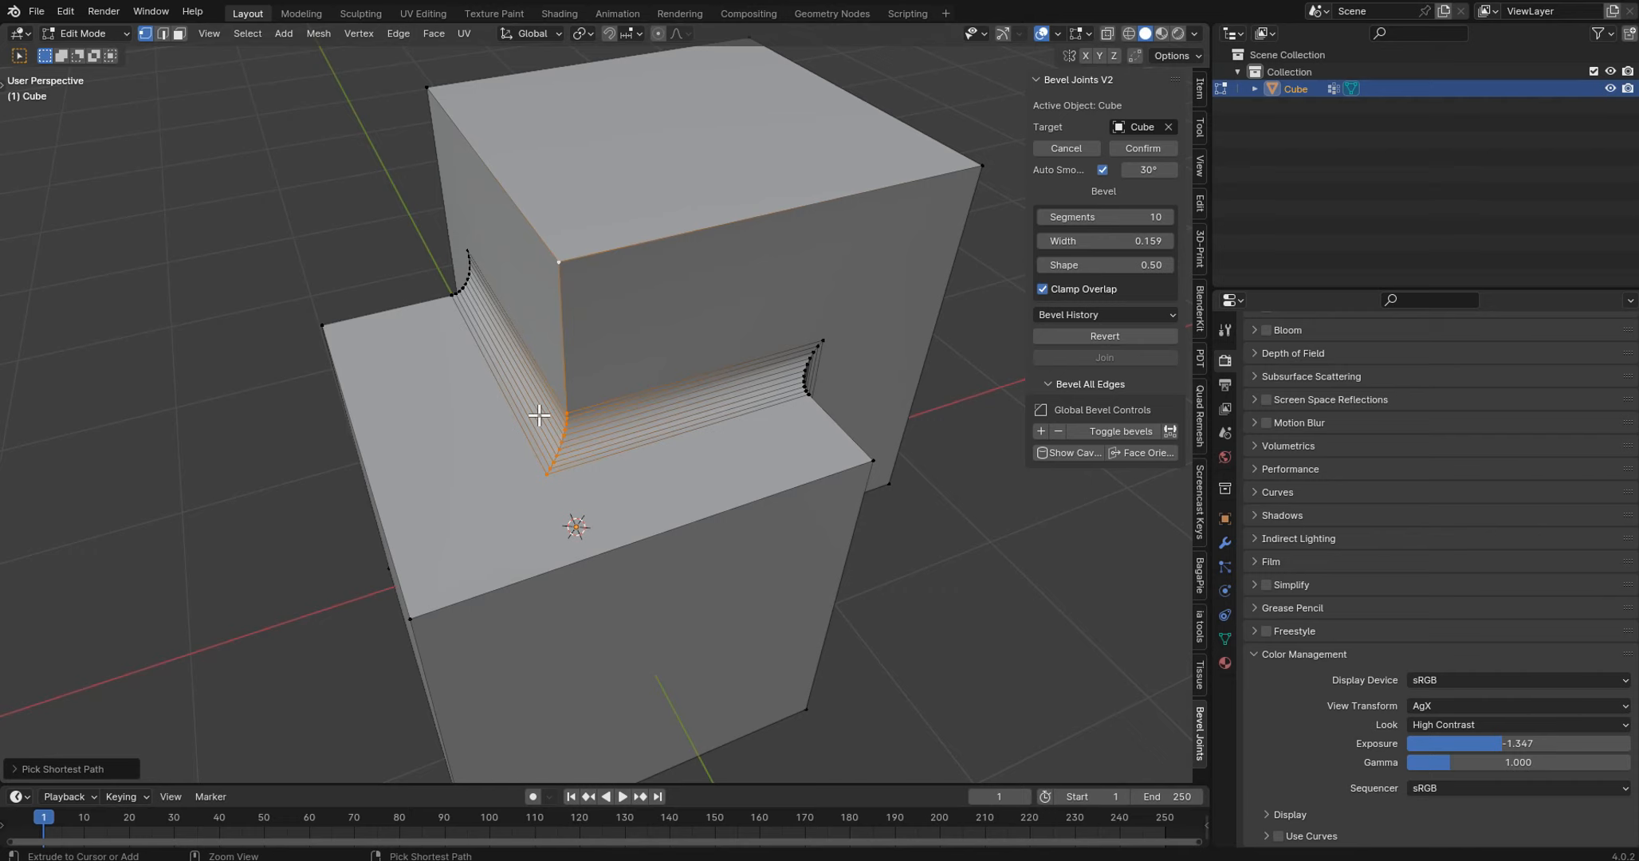
key("ctrl+b")
left_click(659, 409)
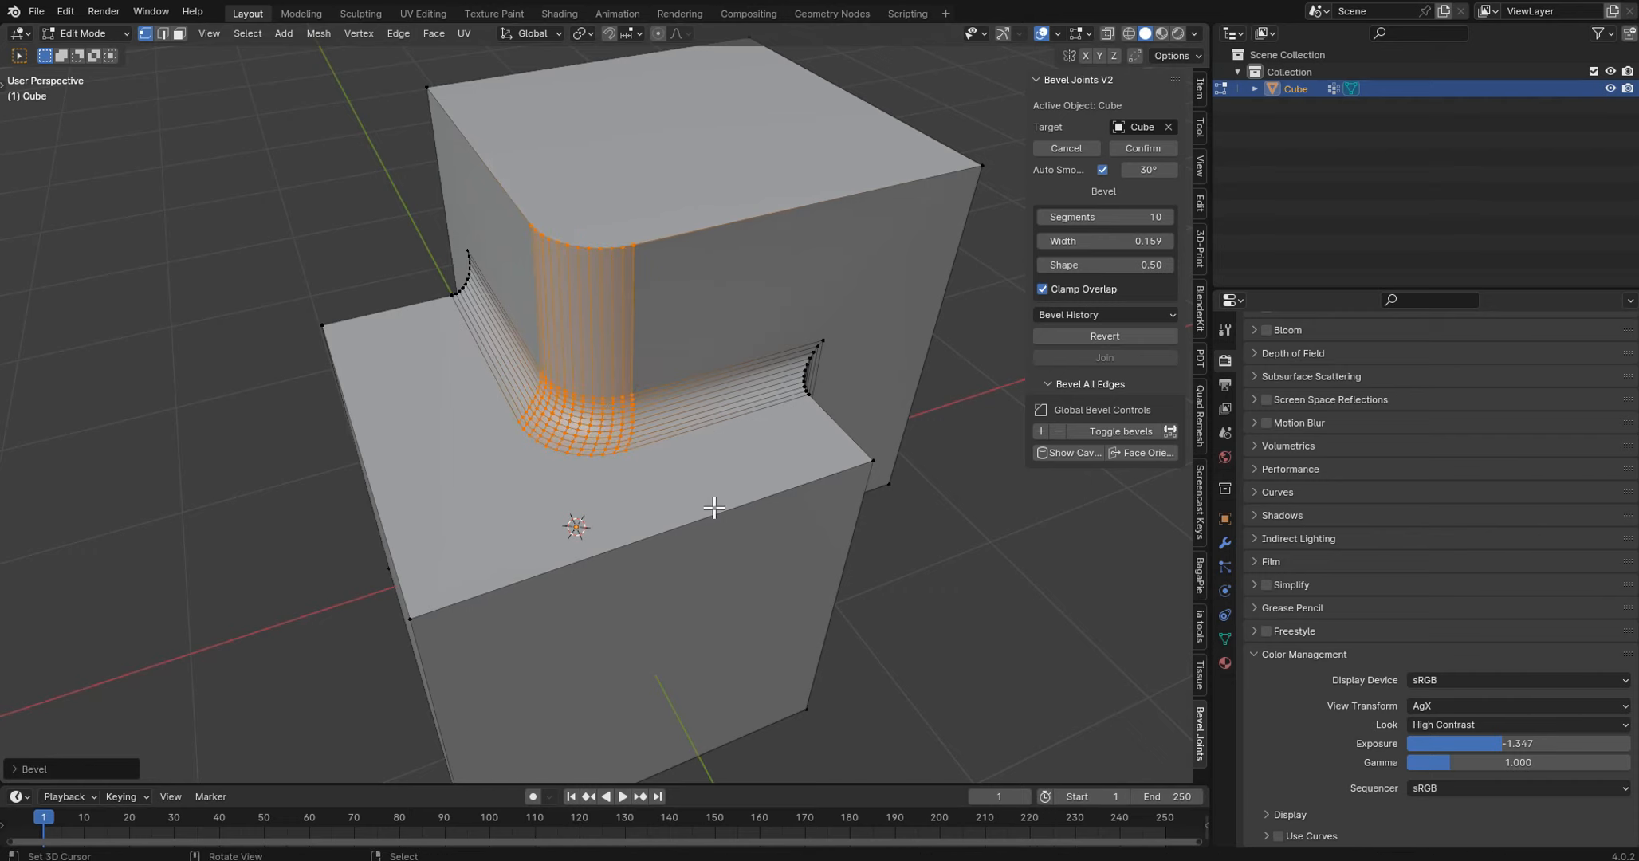
key("Tab")
left_click(1143, 148)
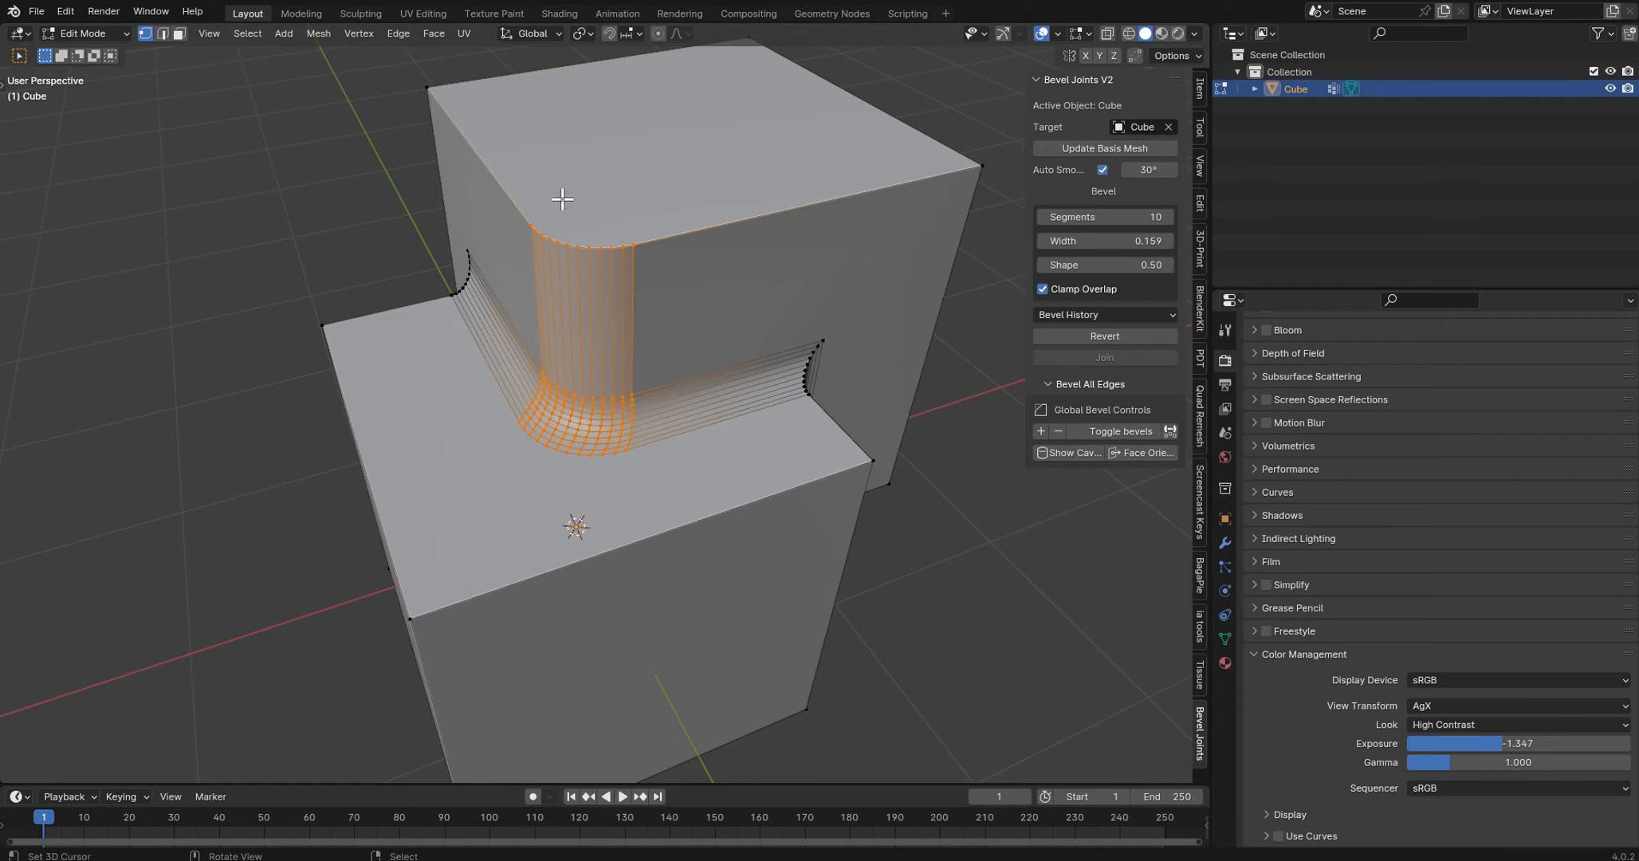
- Return to Object Mode and set the joint bevel width to 0.000
mouse_move(739, 351)
middle_mouse_down()
mouse_move(695, 322)
mouse_move(746, 344)
mouse_move(719, 337)
middle_mouse_up()
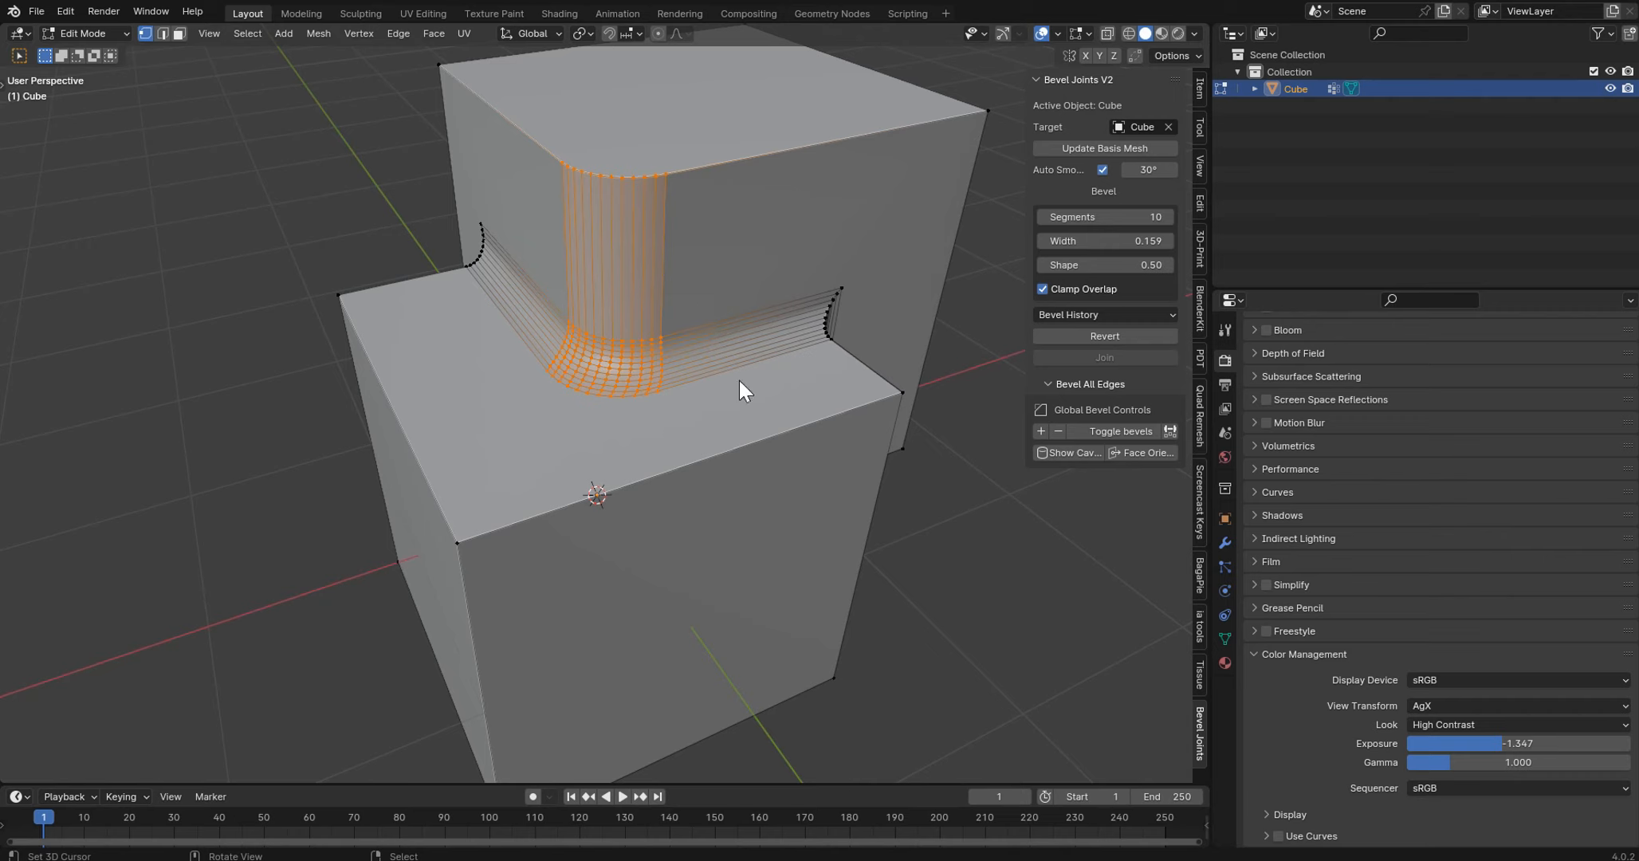
key("Tab")
mouse_move(720, 329)
middle_mouse_down()
mouse_move(779, 351)
mouse_move(867, 329)
mouse_move(721, 337)
middle_mouse_up()
mouse_move(1068, 241)
left_mouse_down()
mouse_move(1037, 241)
mouse_move(1100, 241)
mouse_move(1036, 240)
left_mouse_up()
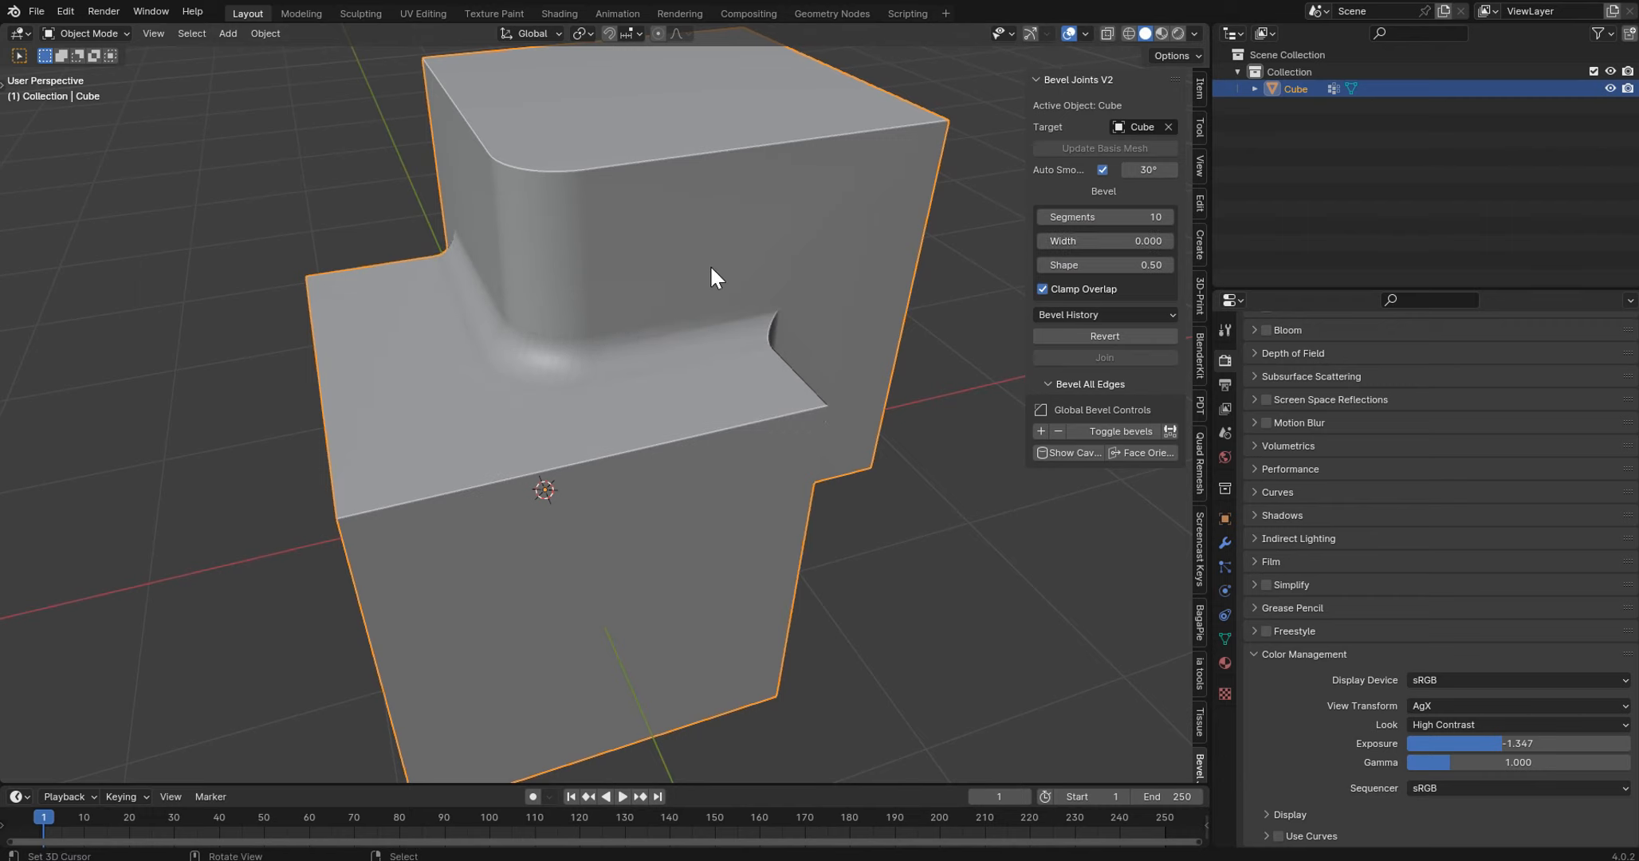
middle_click_drag(709, 263, 602, 300)
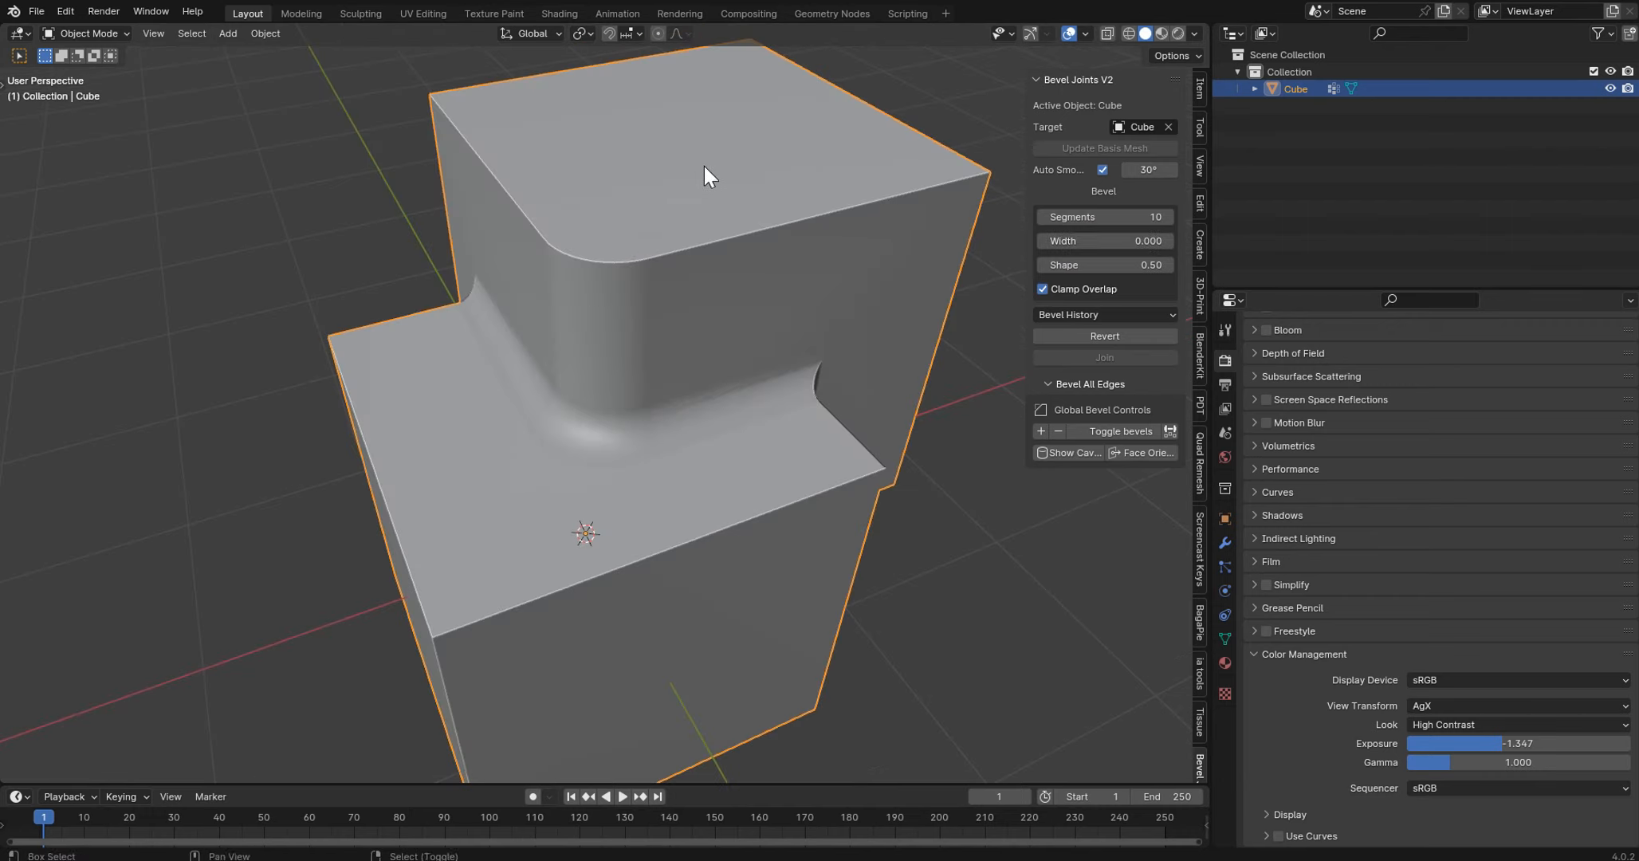
- Place the 3D cursor on the upper block's top face, add a cylinder there and scale it down to a small boss
middle_click_drag(707, 168, 672, 328)
right_click(668, 335, "shift")
key("shift+a")
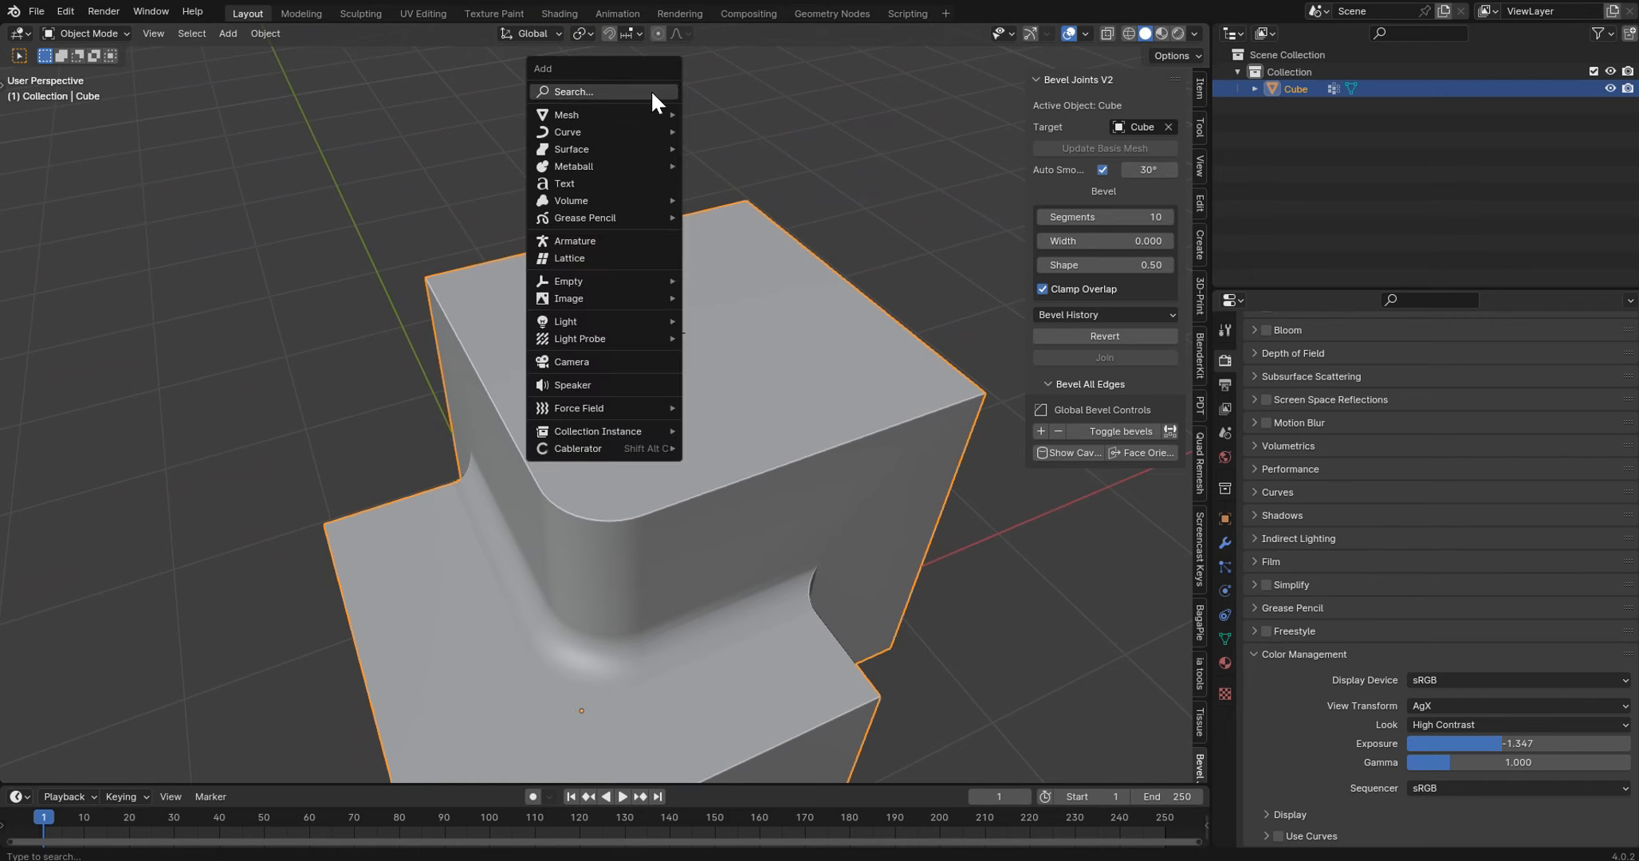
left_click(635, 108)
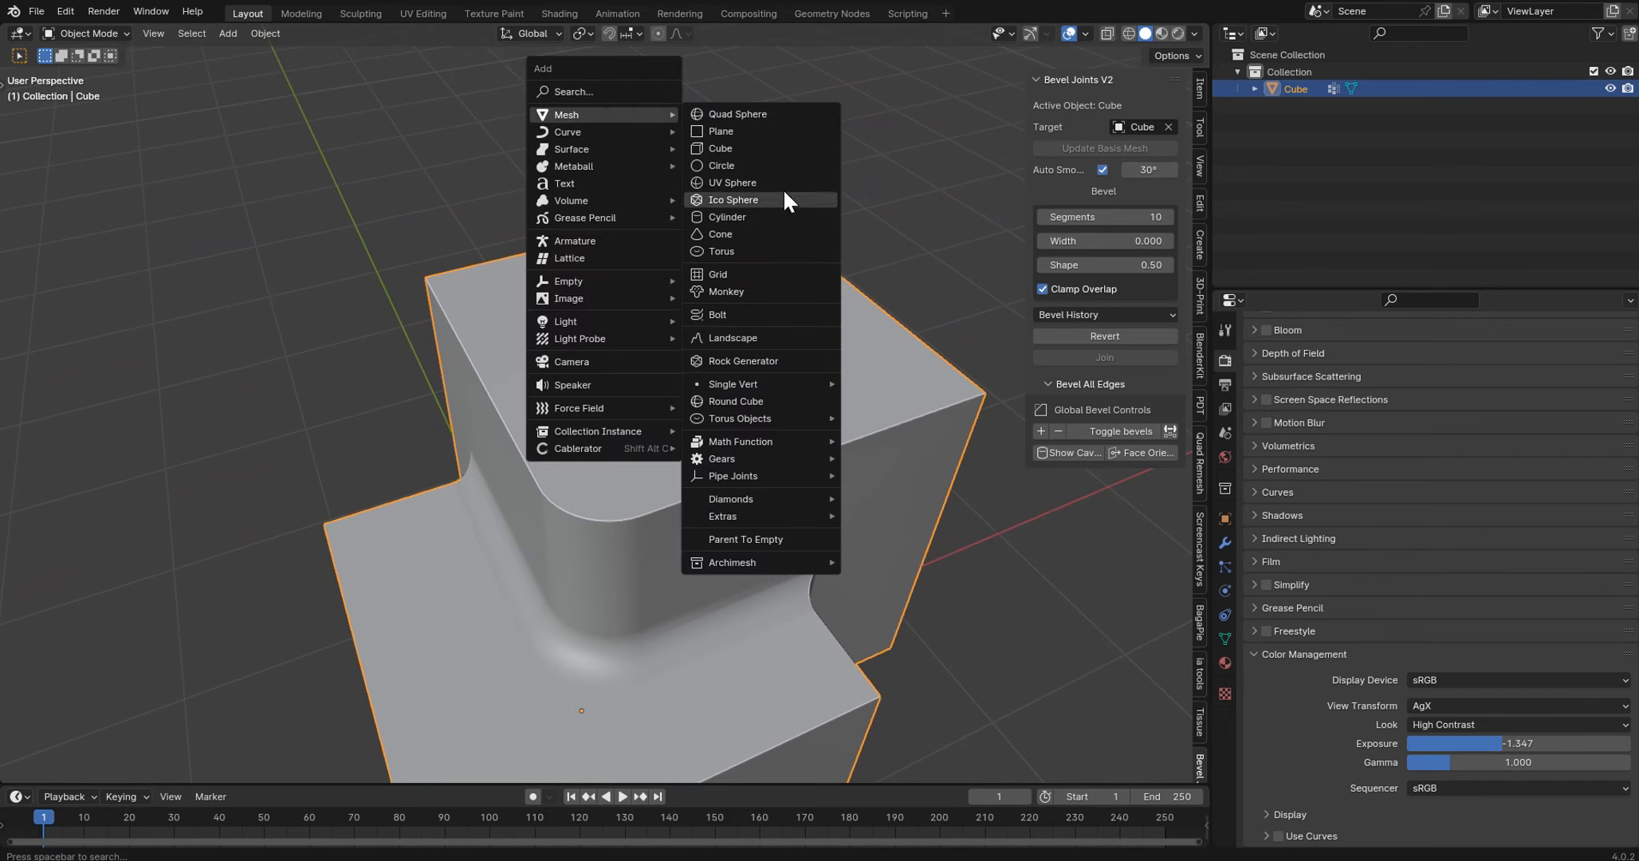
left_click(775, 215)
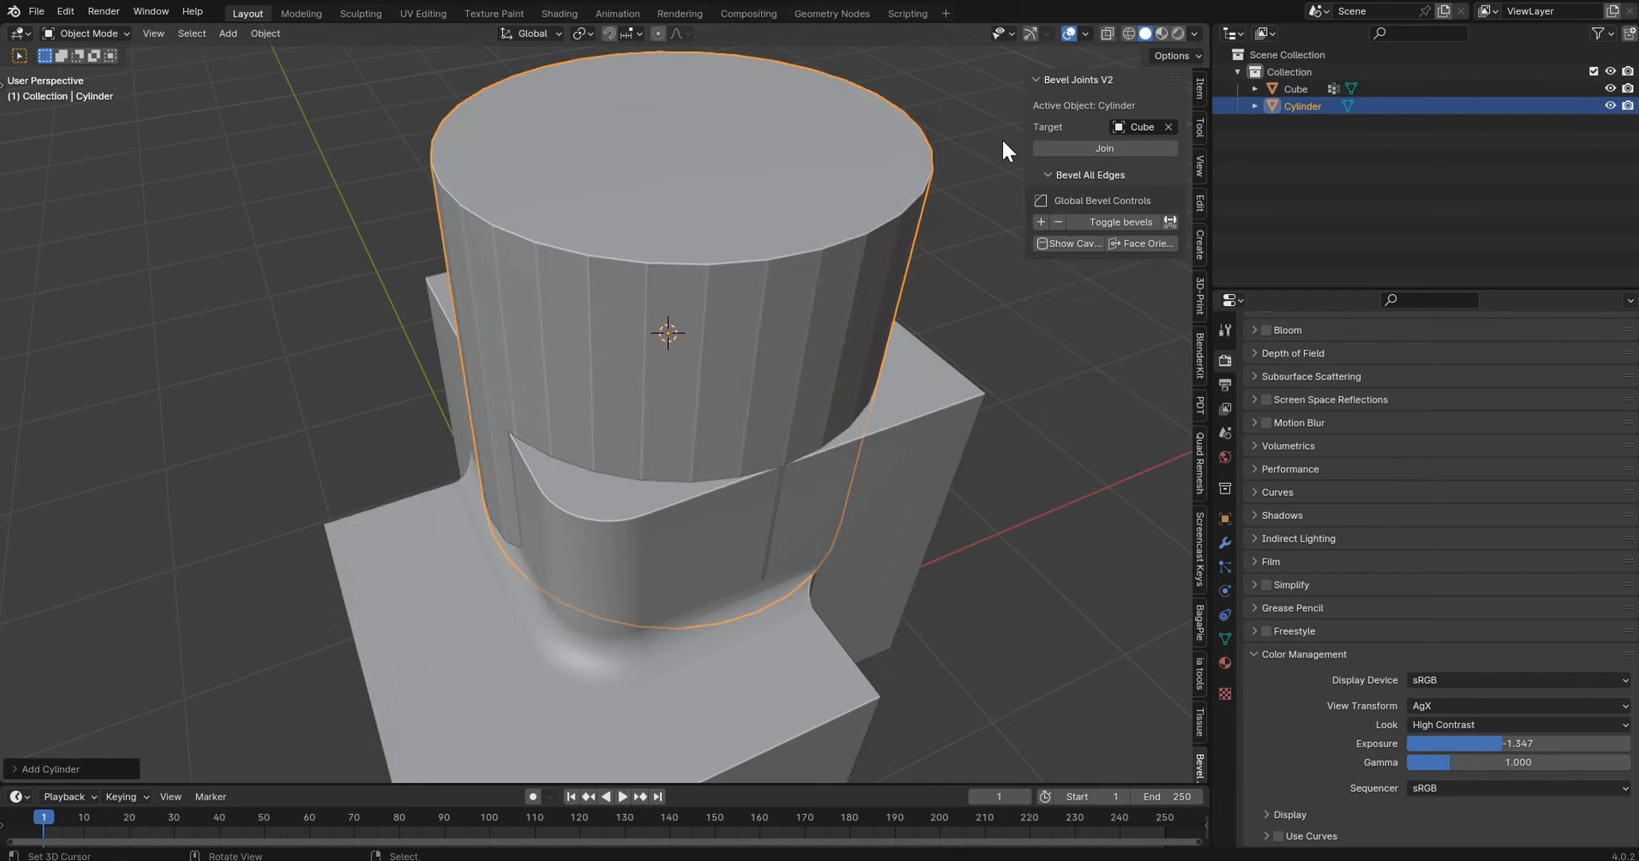
key("s")
left_click(789, 289)
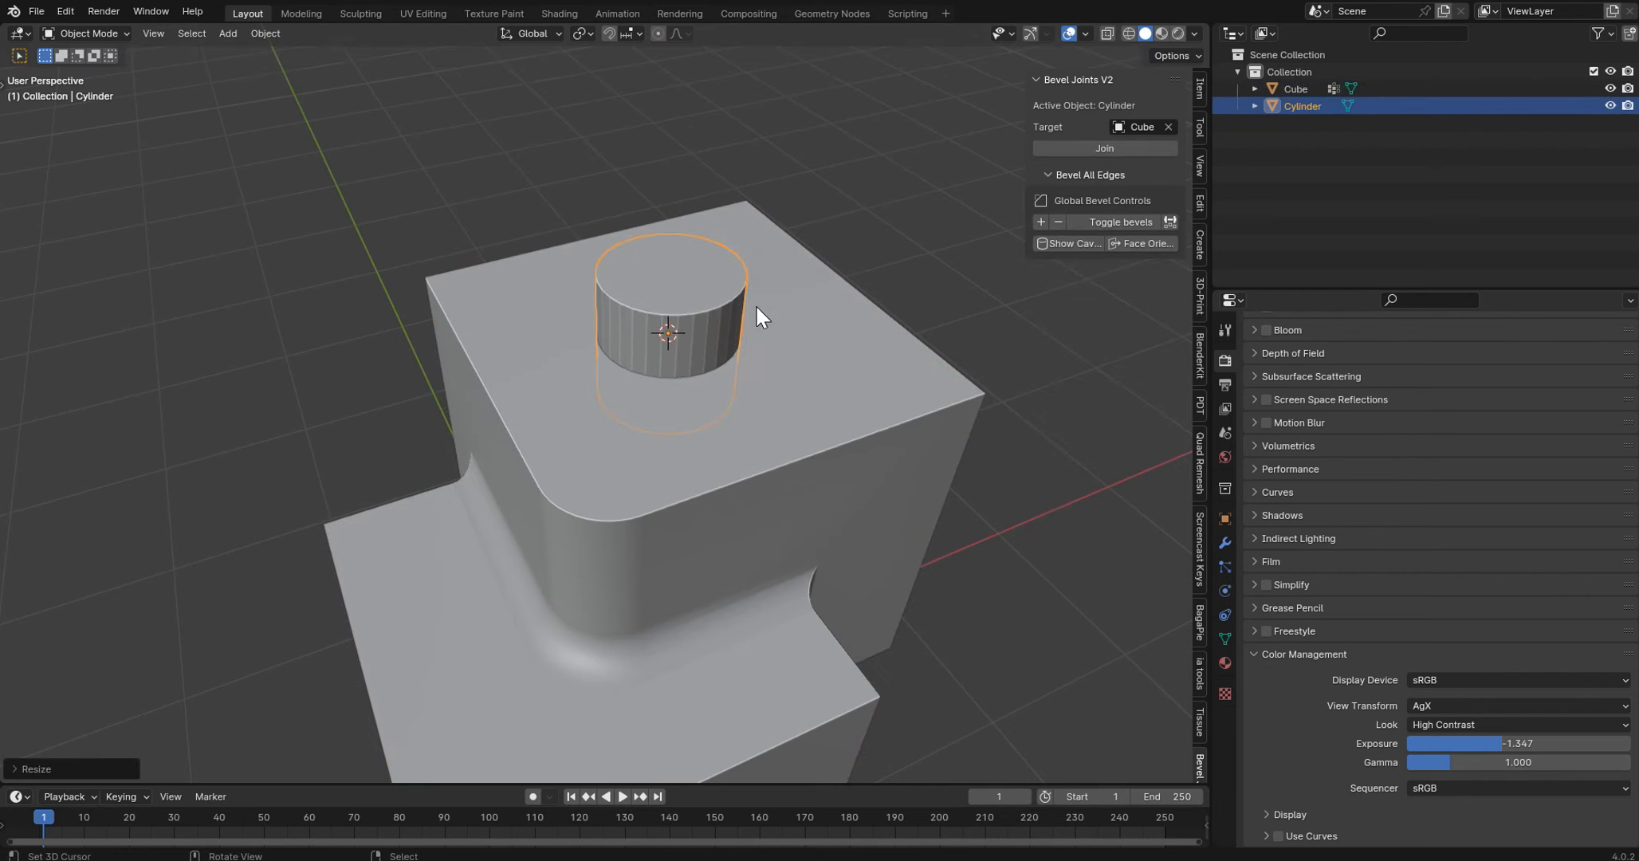
right_click(756, 303)
left_click(757, 307)
- Join the cylinder to the block and set its joint bevel width to 0.120
left_click(1153, 147)
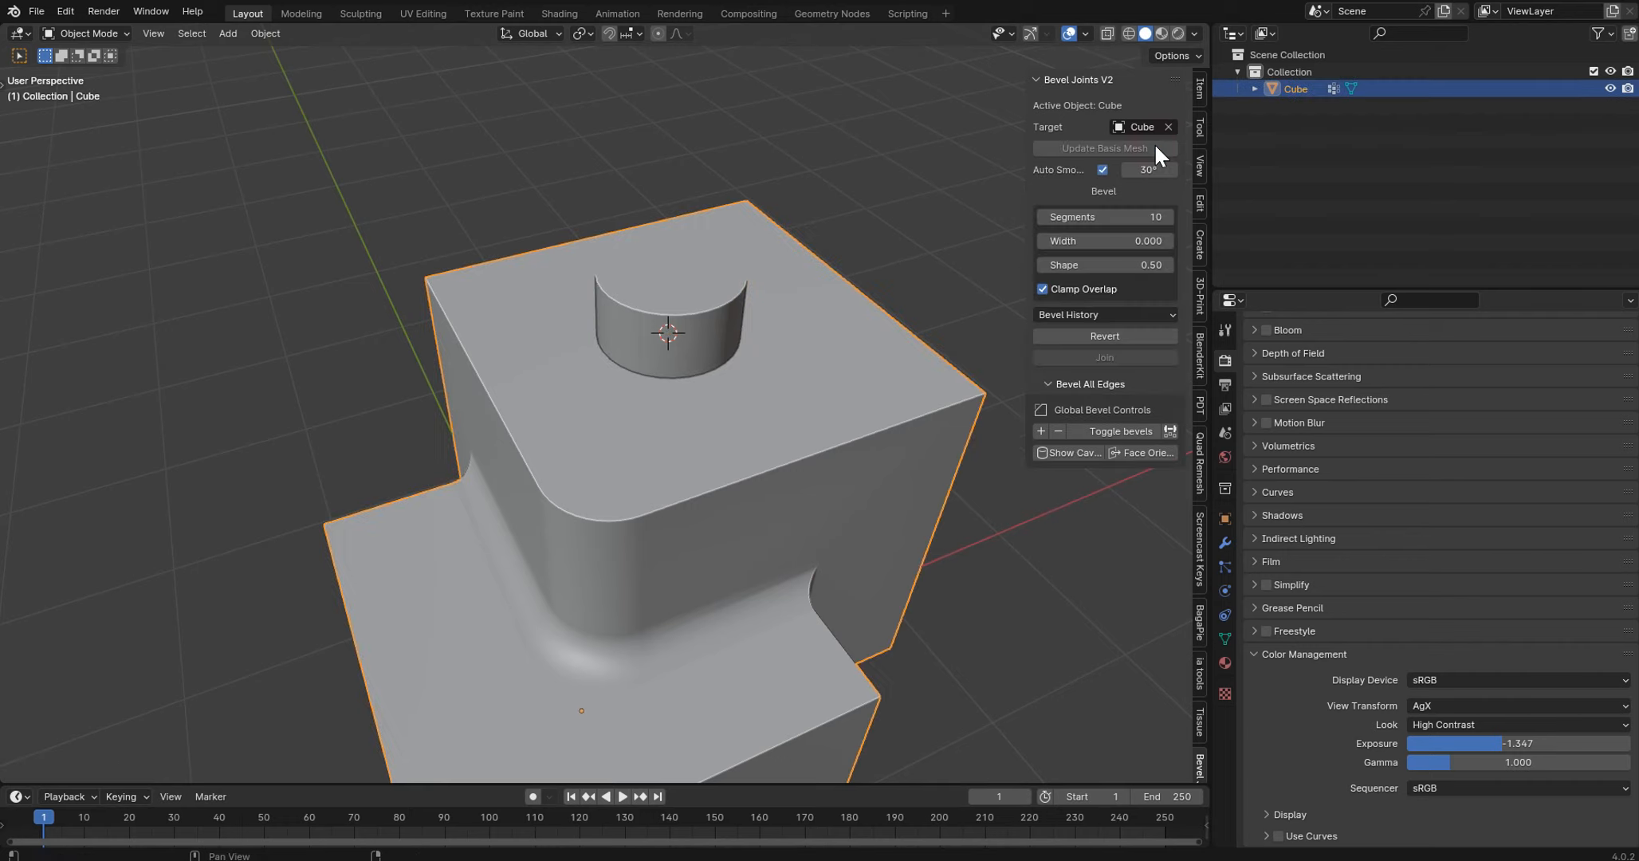
mouse_move(957, 340)
middle_mouse_down()
mouse_move(925, 334)
mouse_move(999, 304)
middle_mouse_up()
mouse_move(1104, 240)
left_mouse_down()
mouse_move(1140, 240)
mouse_move(1112, 240)
left_mouse_up()
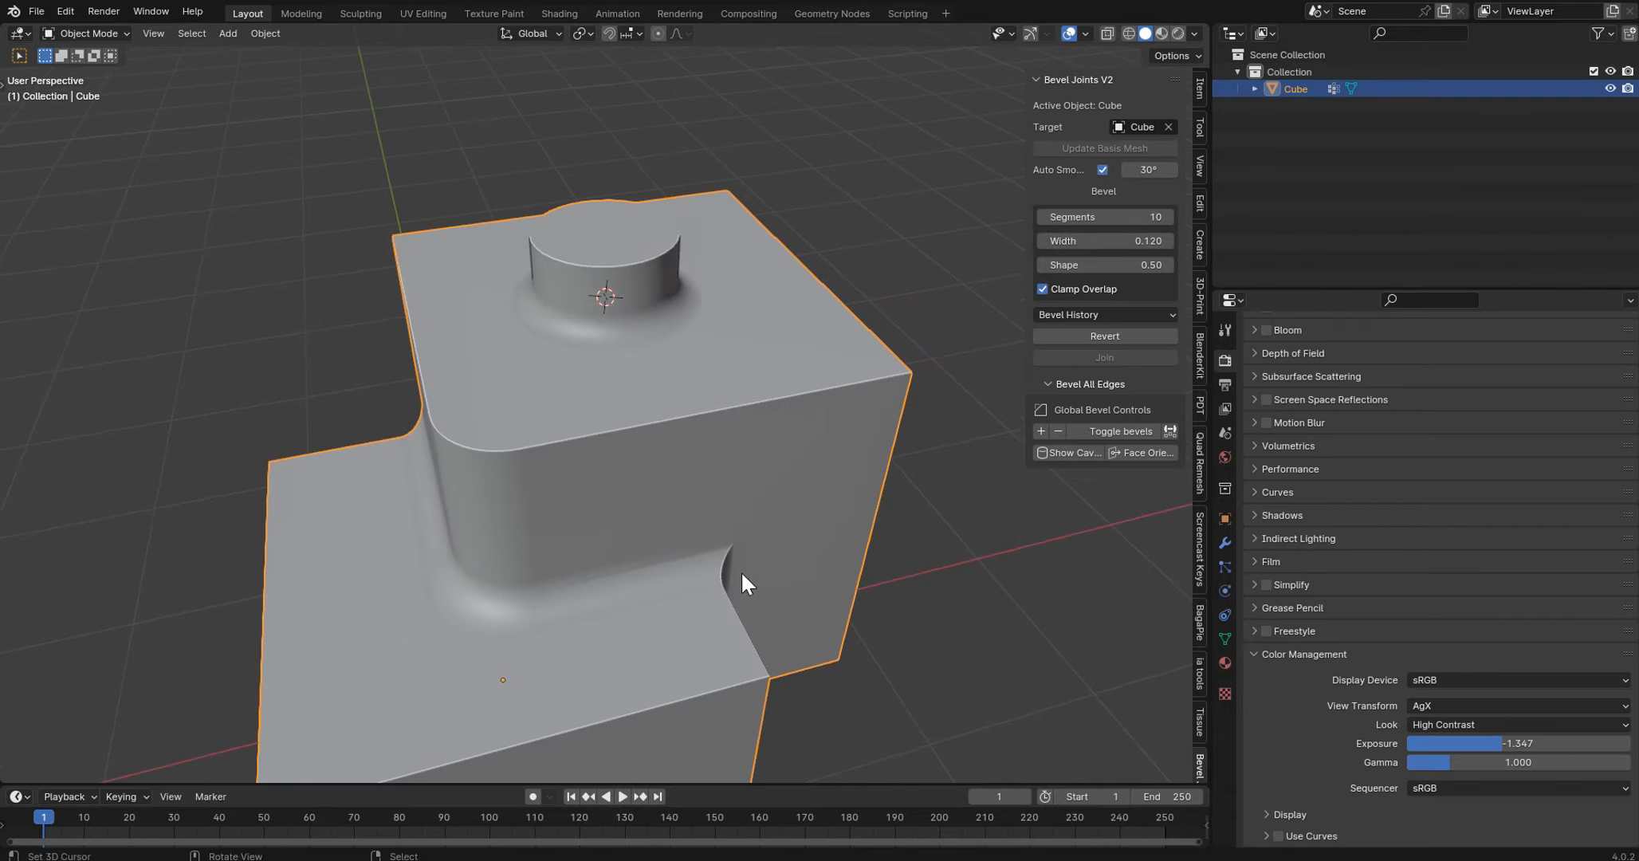
mouse_move(742, 575)
middle_mouse_down()
mouse_move(655, 542)
mouse_move(626, 486)
mouse_move(754, 552)
middle_mouse_up()
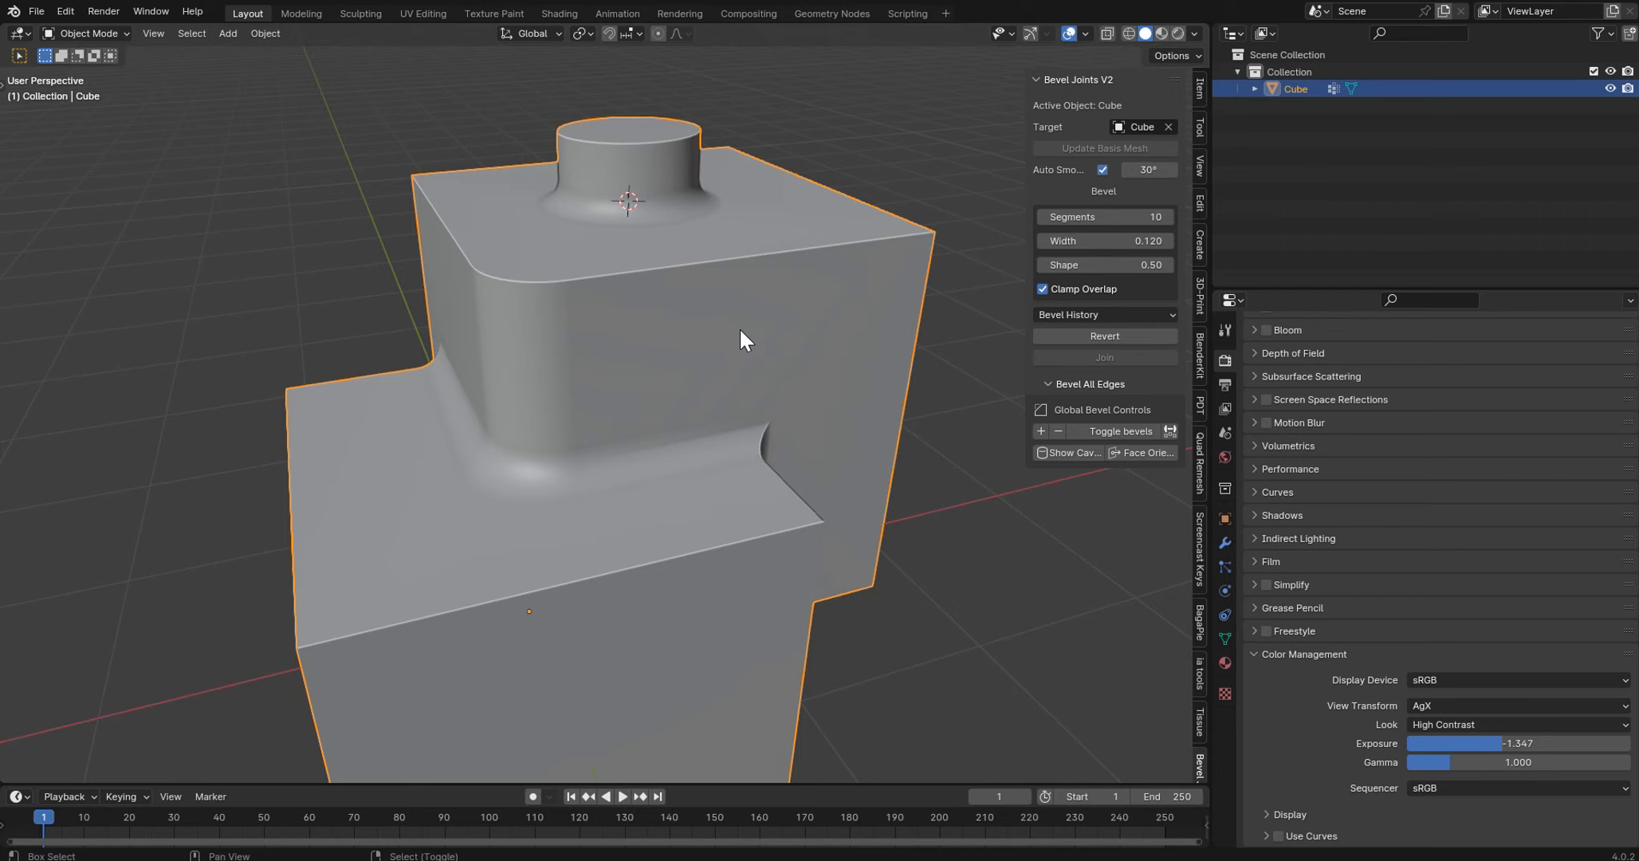
- Snap the 3D cursor to the world origin and start a basis mesh update in Edit Mode with the joint bevel width at 0.120
key("shift+s")
left_click(590, 439)
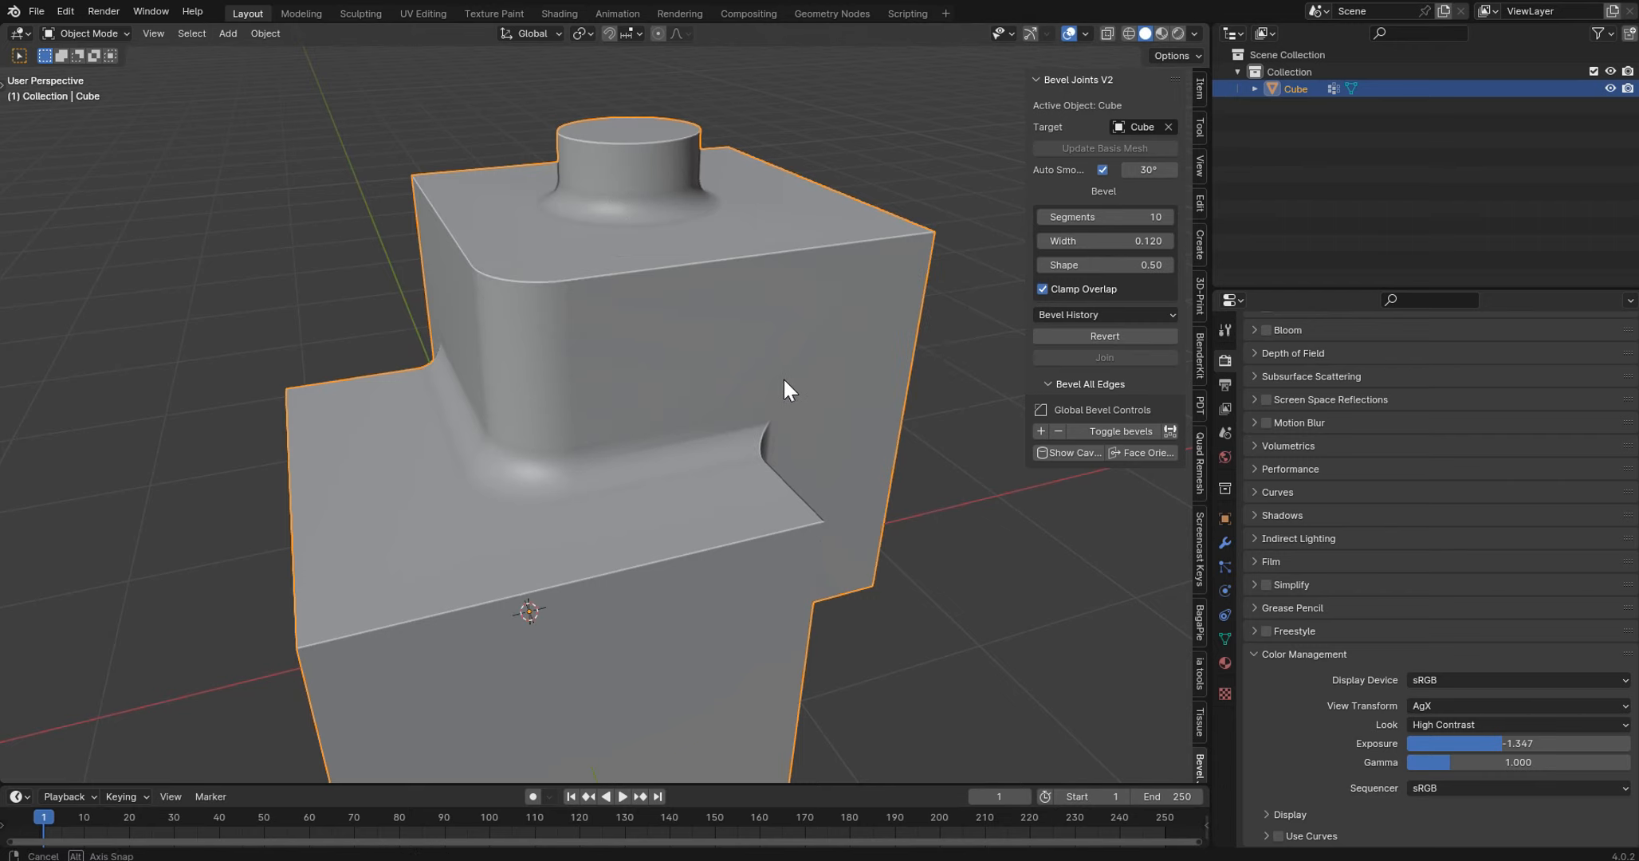
middle_click_drag(784, 380, 519, 359)
key("Tab")
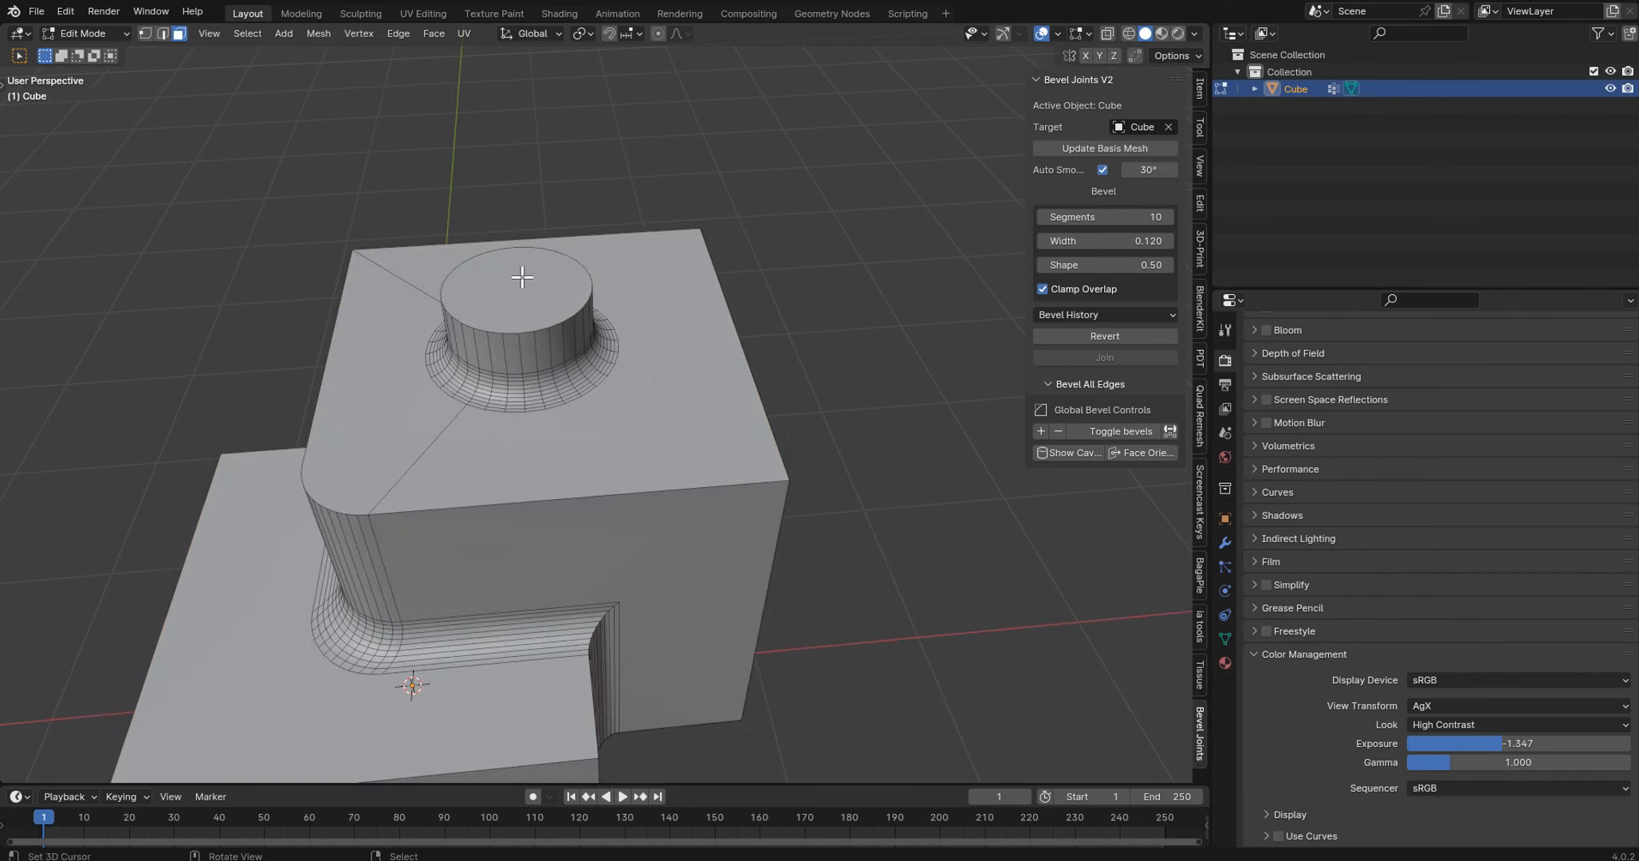
left_click(1087, 147)
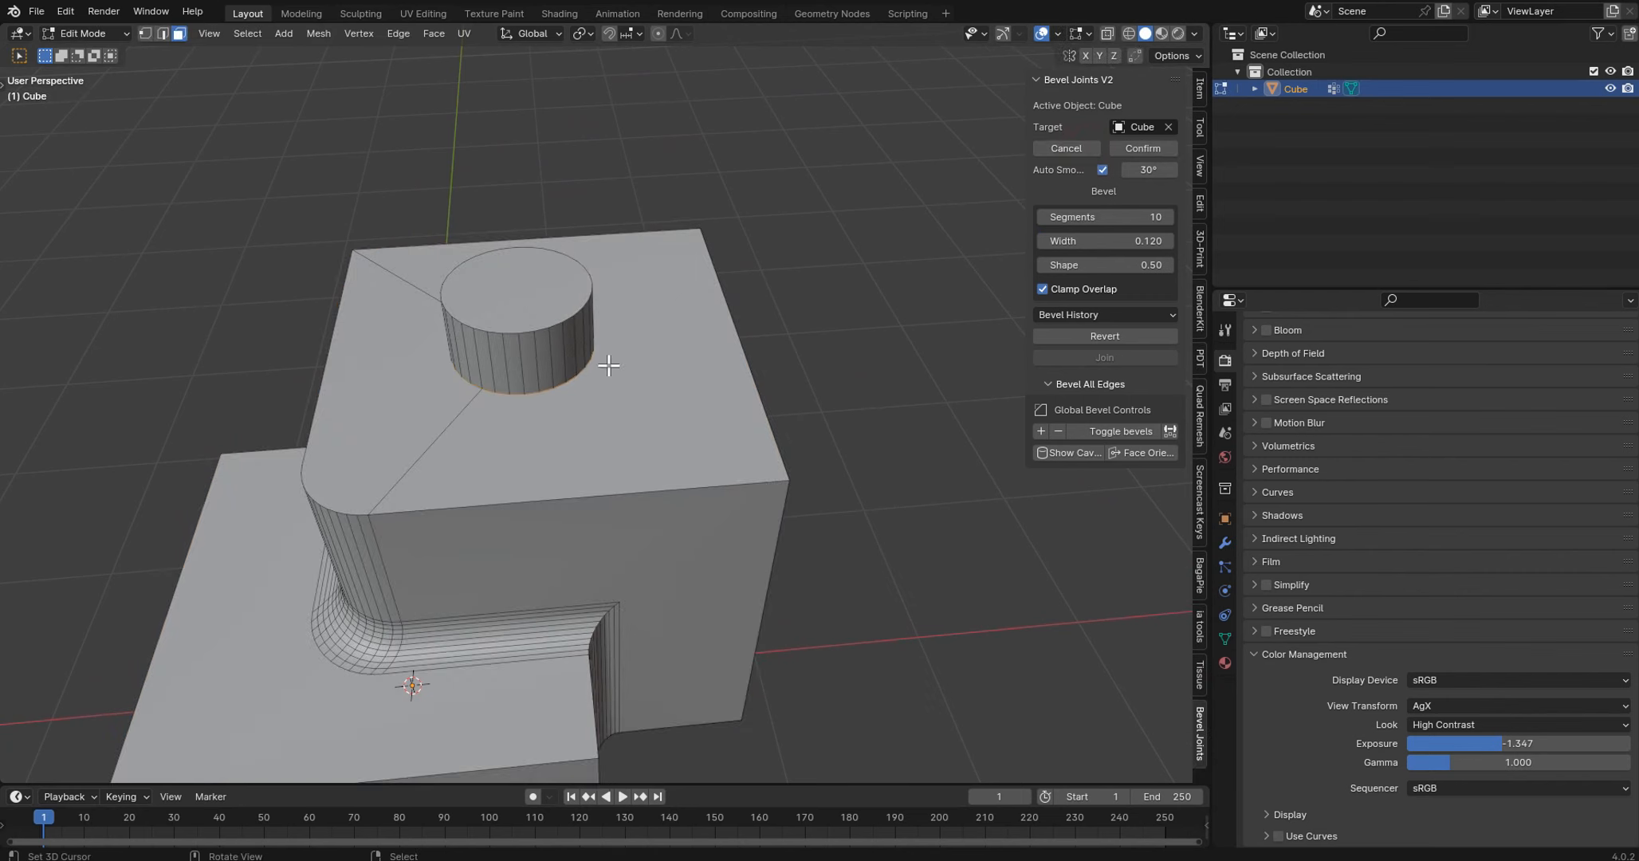
scroll(609, 367, "up", 3)
mouse_move(1090, 241)
left_mouse_down()
mouse_move(1112, 241)
mouse_move(1092, 241)
left_mouse_up()
scroll(608, 396, "down", 3)
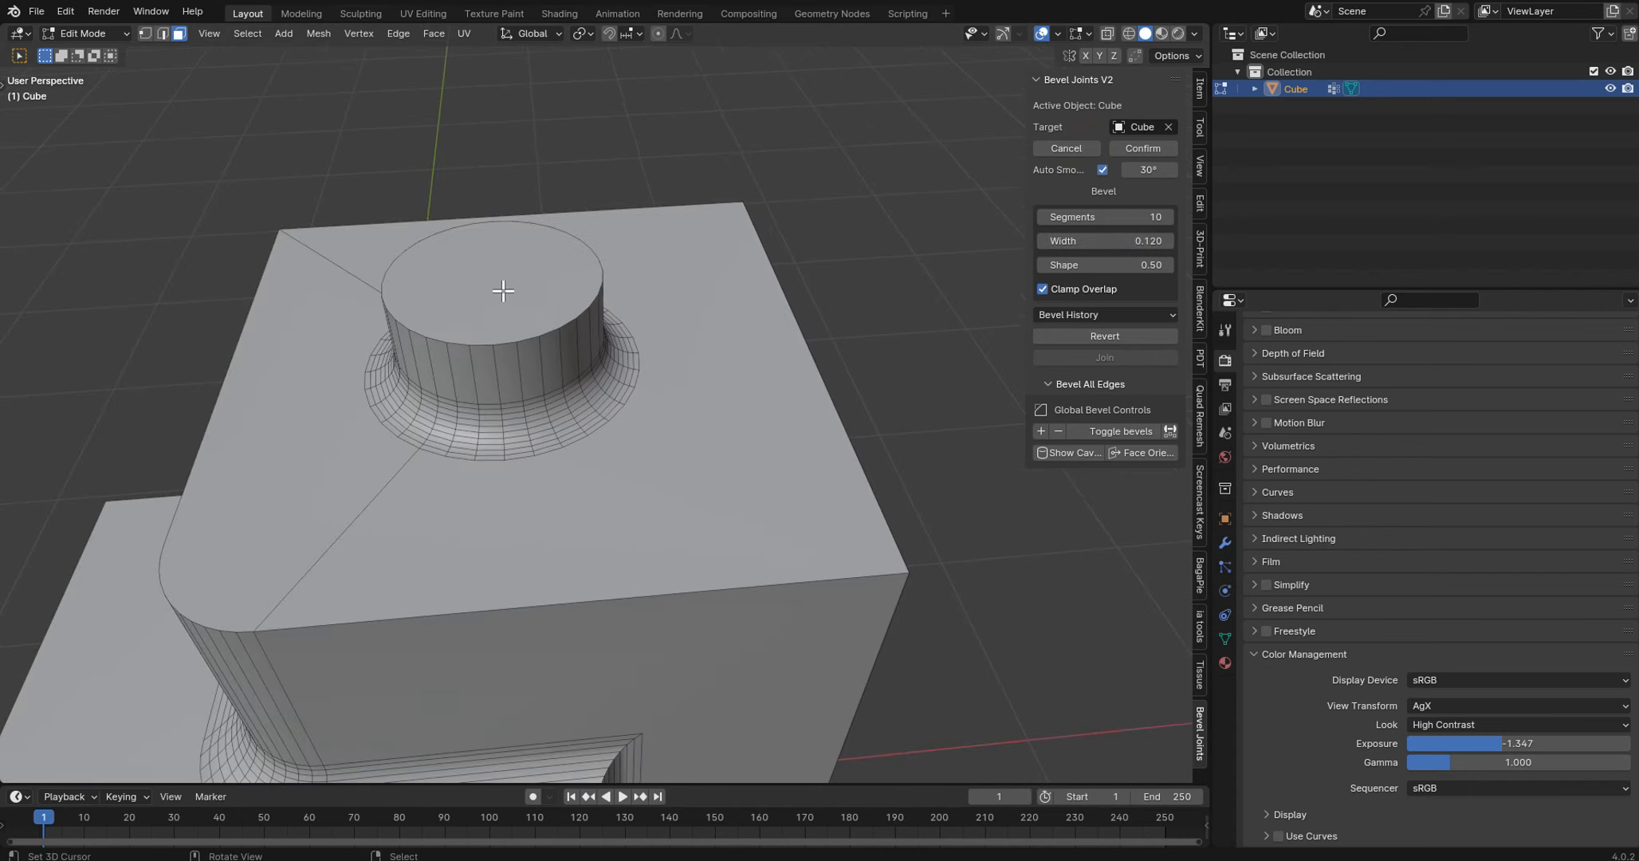
- Inset the boss's top face and extrude it downward into a shallow circular recess
left_click(526, 287)
key("i")
left_click(618, 237)
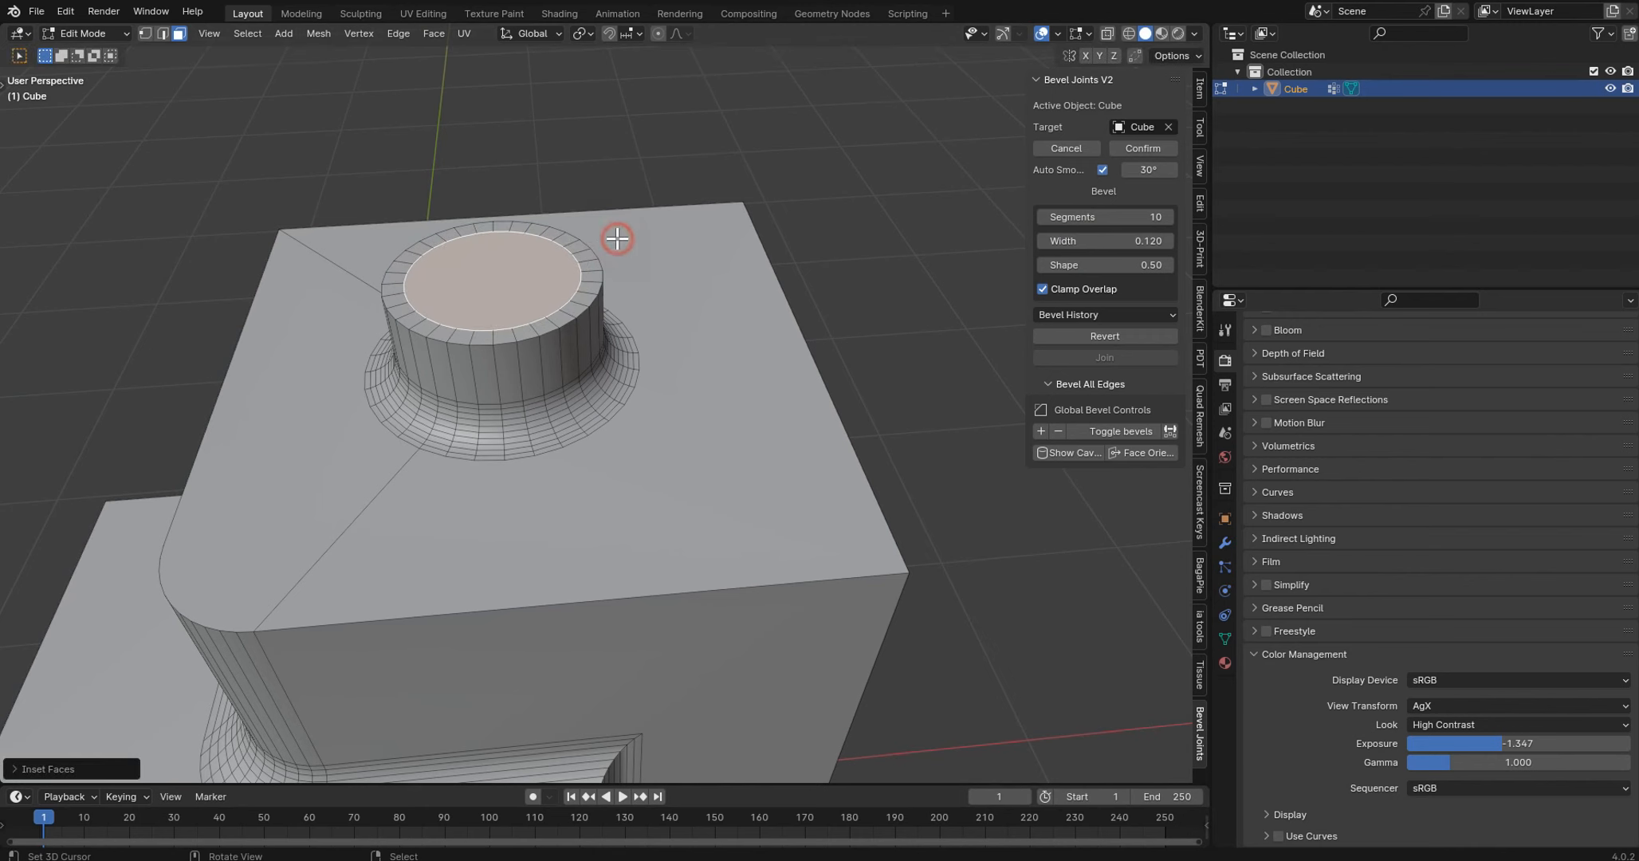
key("e")
left_click(616, 250)
- Bevel the boss's outer top edge loop by about 0.026 m in one segment and confirm the basis mesh update
key("2")
right_click(589, 313)
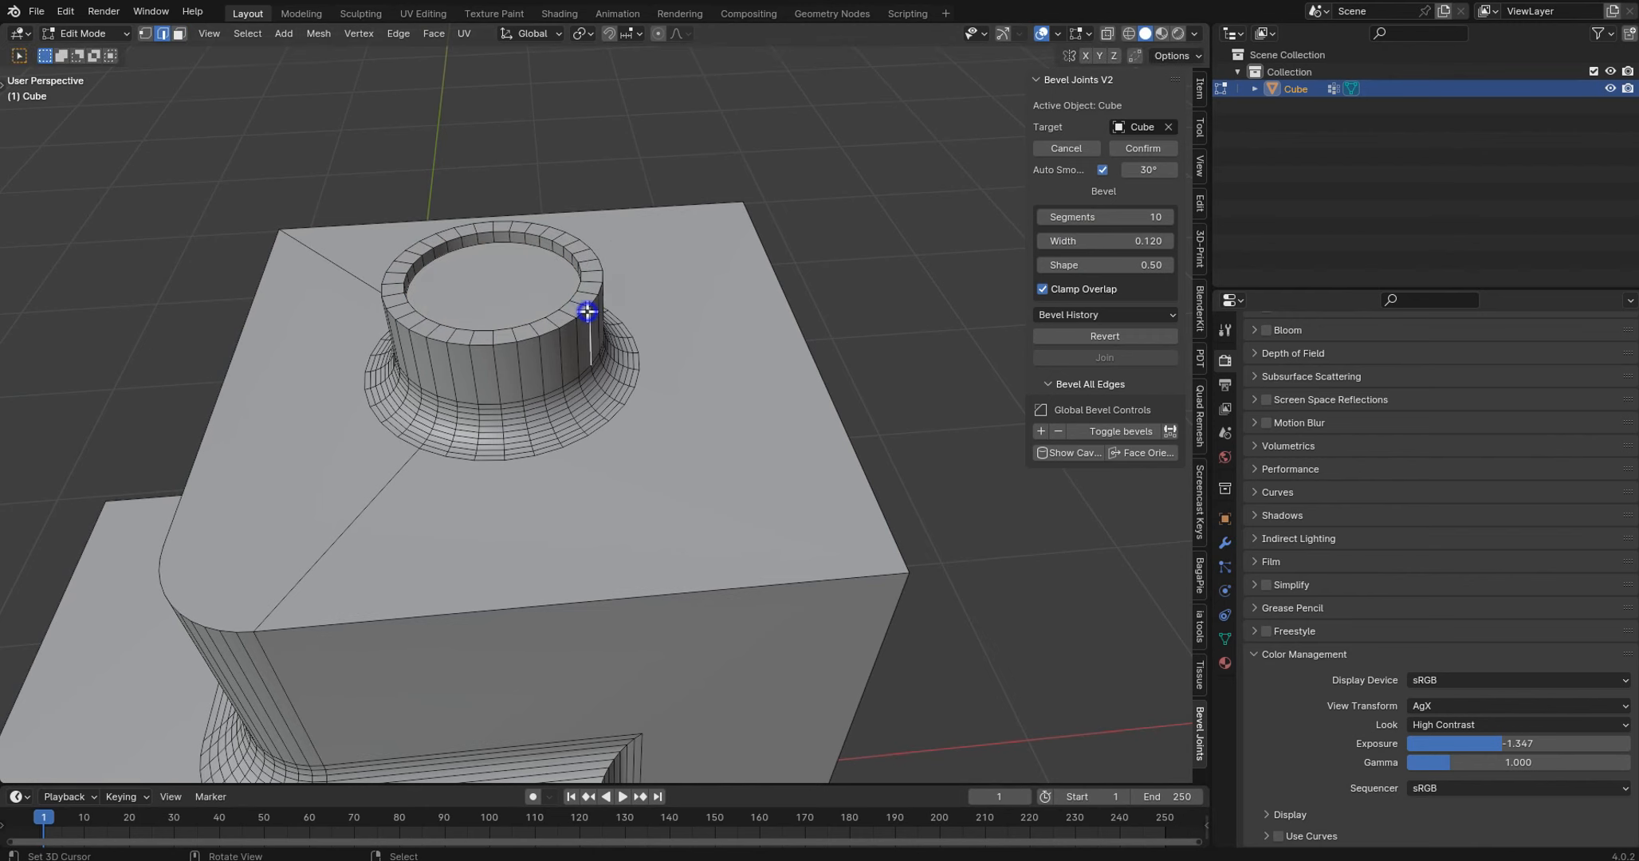
right_click(580, 312)
right_click(579, 310, "alt")
key("ctrl+b")
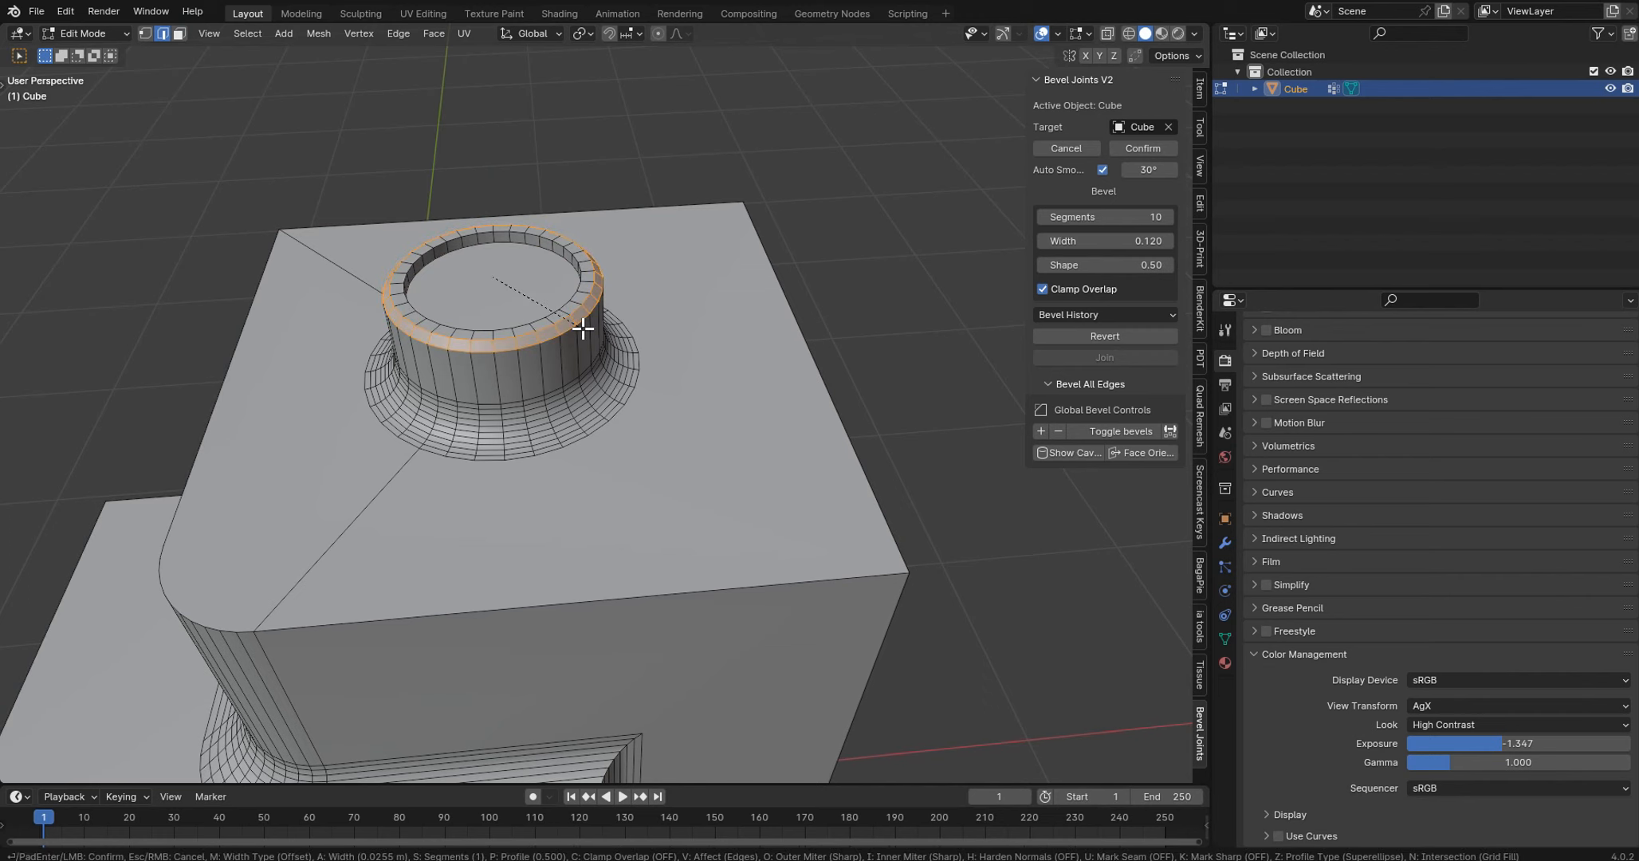
left_click(581, 327)
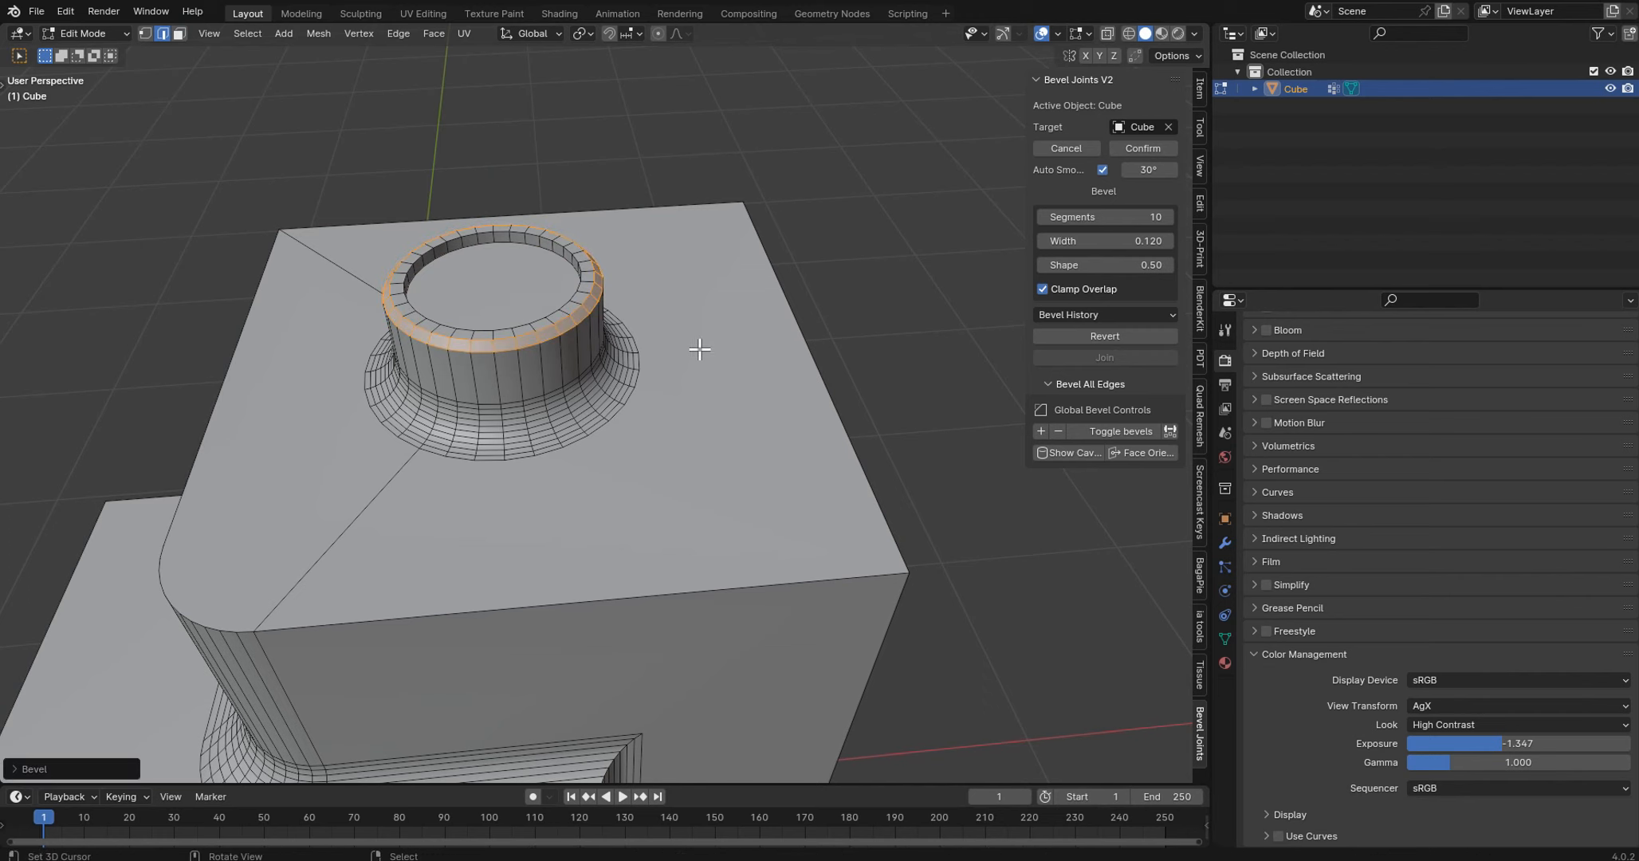
key("Tab")
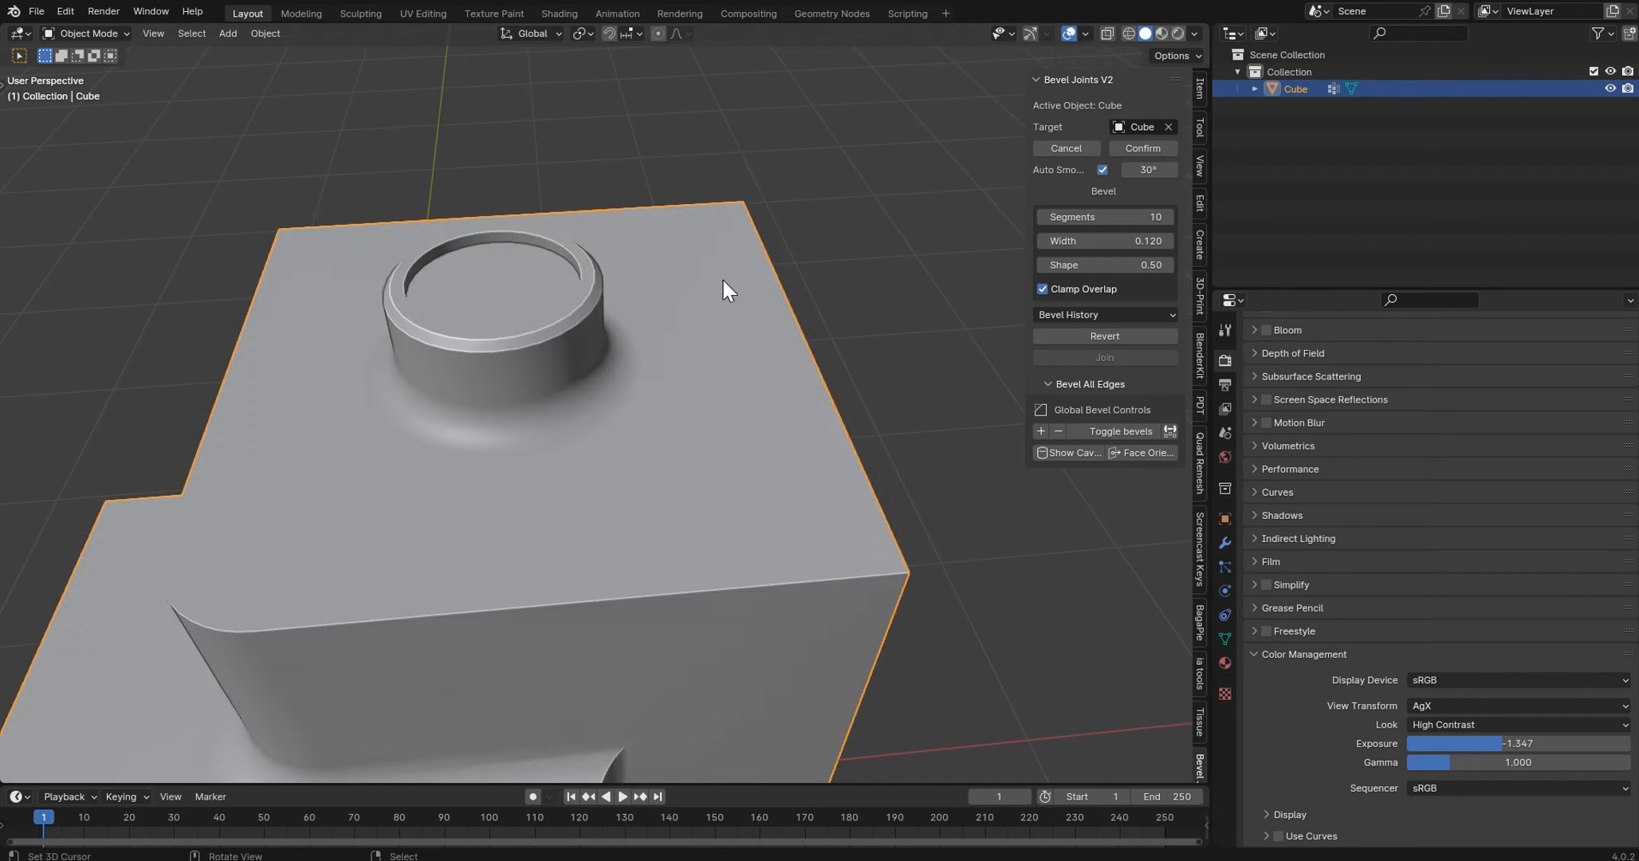
left_click(1136, 147)
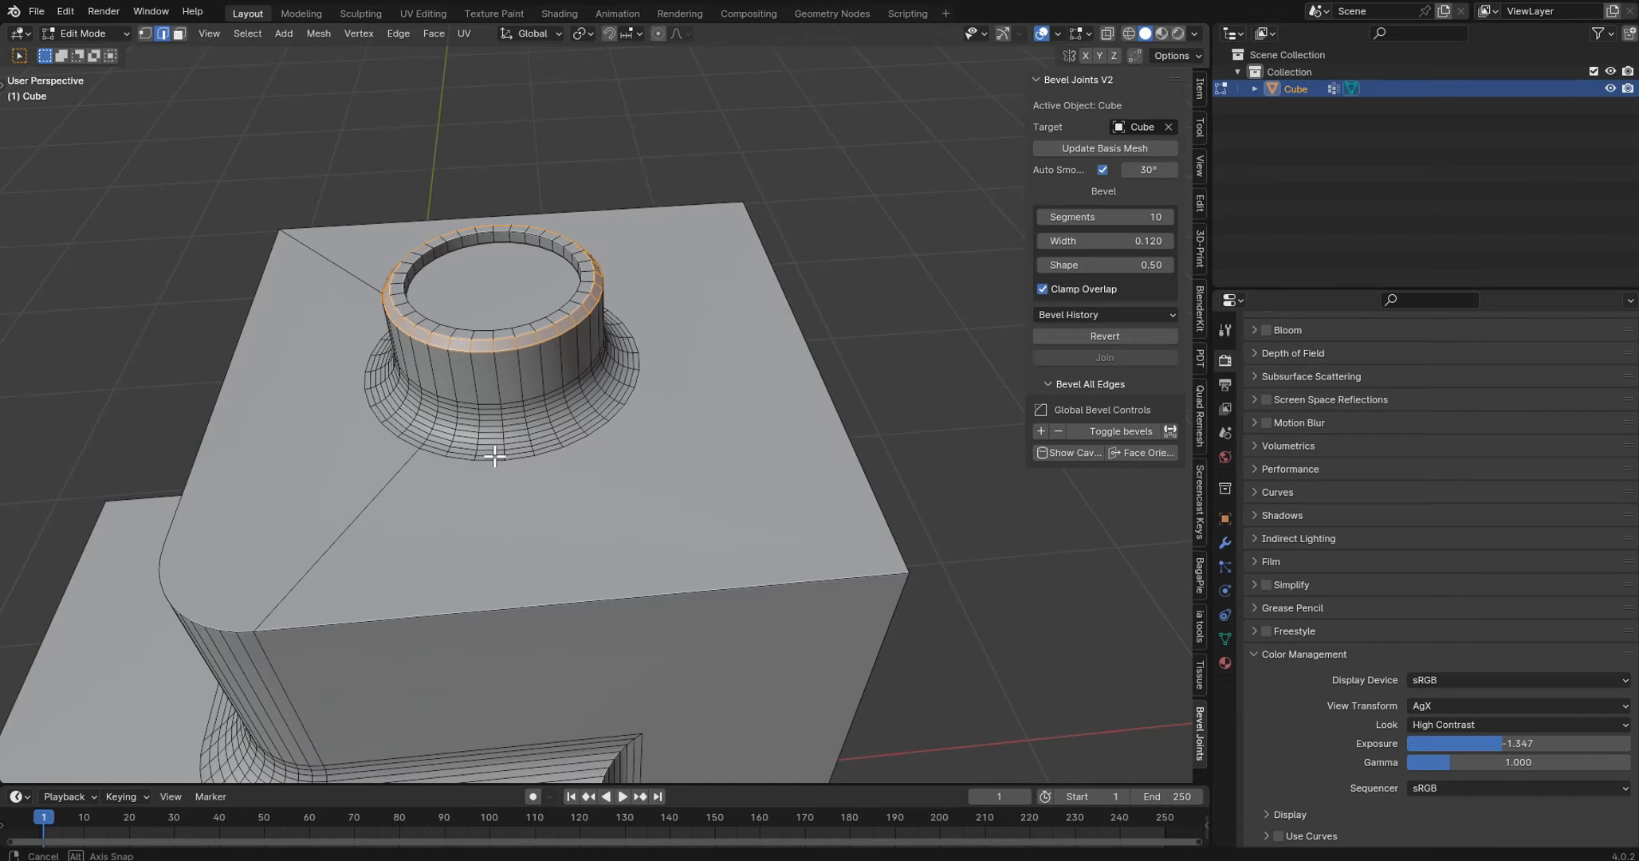
- Return to Object Mode and examine the topology around the boss and block joints in wireframe before restoring solid shading
mouse_move(500, 395)
middle_mouse_down()
mouse_move(541, 428)
mouse_move(492, 455)
mouse_move(587, 298)
mouse_move(624, 298)
middle_mouse_up()
key("Tab")
scroll(635, 167, "down", 3)
key("z")
left_click(393, 294)
mouse_move(515, 272)
middle_mouse_down()
mouse_move(515, 250)
mouse_move(555, 219)
mouse_move(617, 306)
mouse_move(572, 264)
middle_mouse_up()
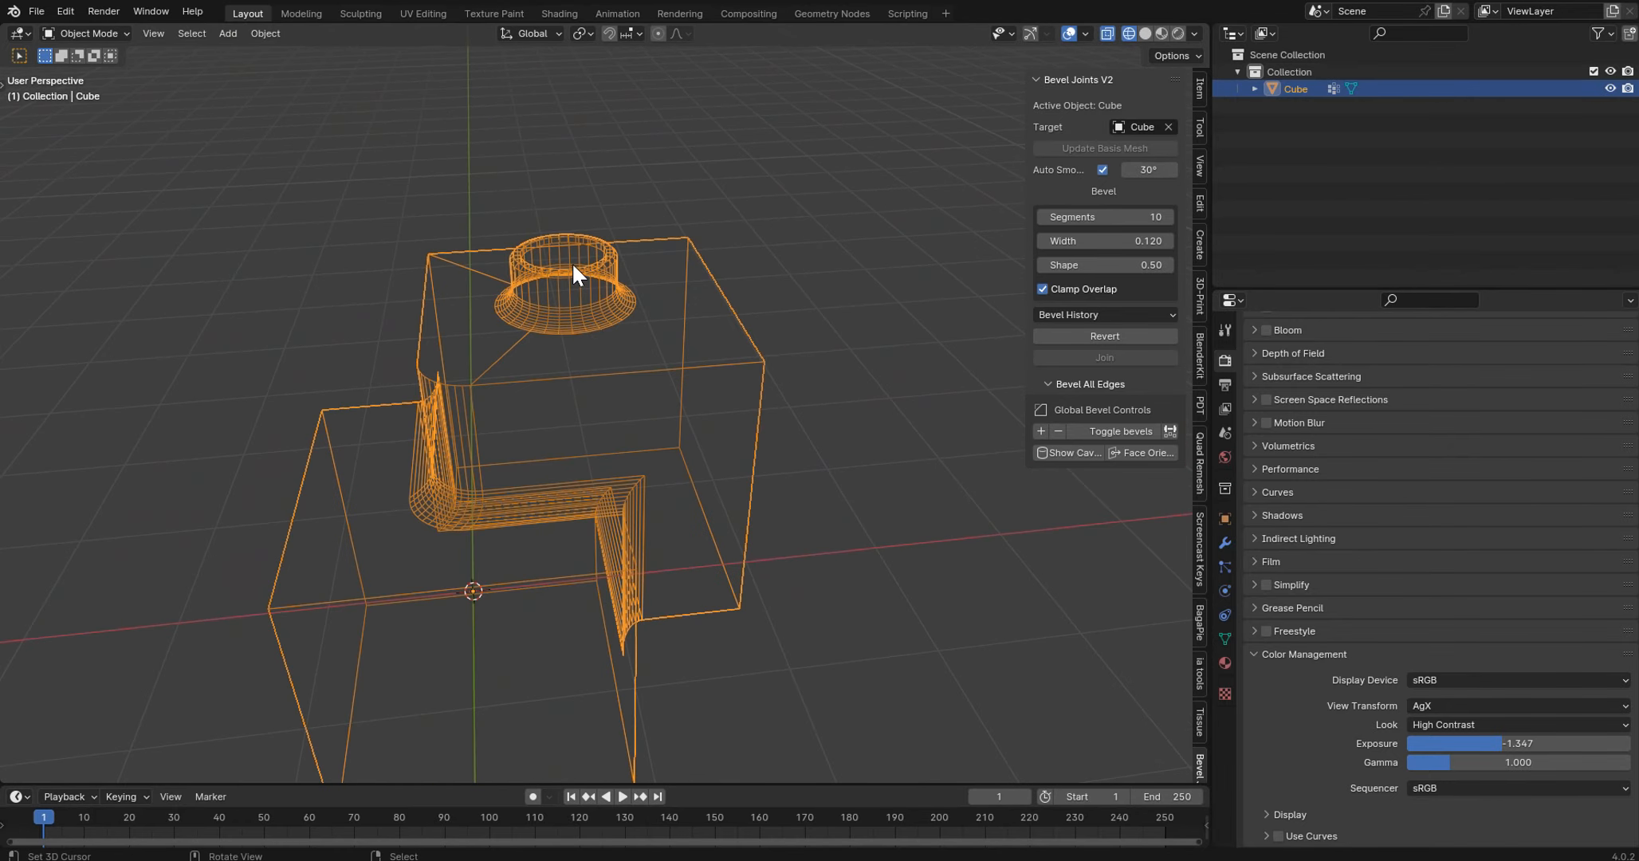
scroll(571, 264, "up", 5)
scroll(565, 269, "down", 5)
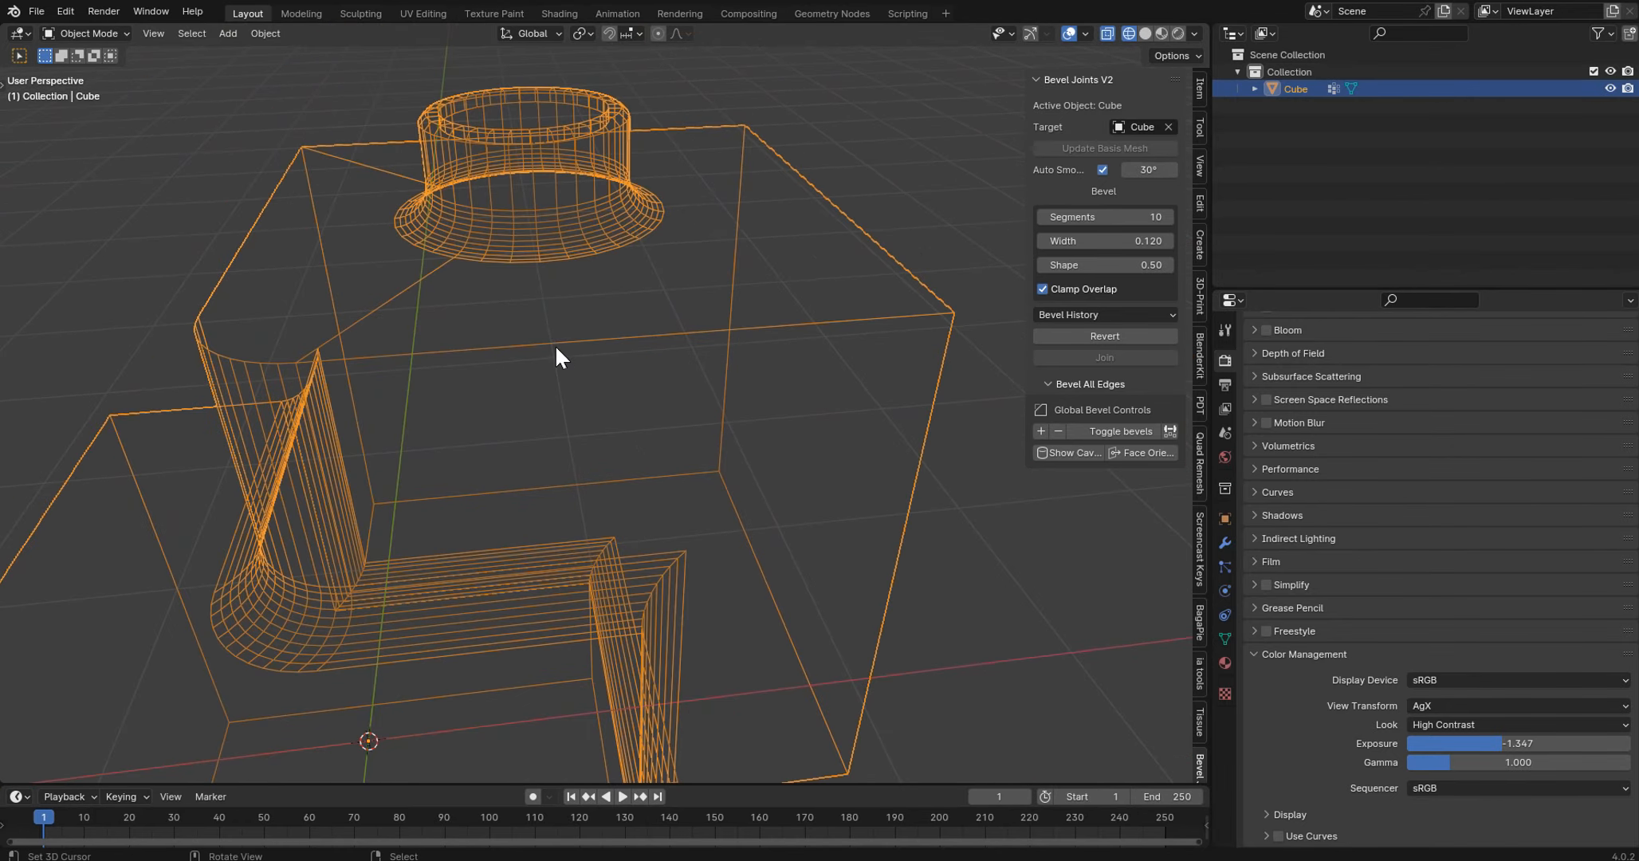
key("shift+z")
- Add a UV sphere at the 3D cursor on the upper block's side face, shrink it to fit the face and apply its scale
mouse_move(750, 355)
middle_mouse_down()
mouse_move(907, 340)
mouse_move(627, 348)
middle_mouse_up()
middle_click_drag(384, 365, 469, 440, "shift")
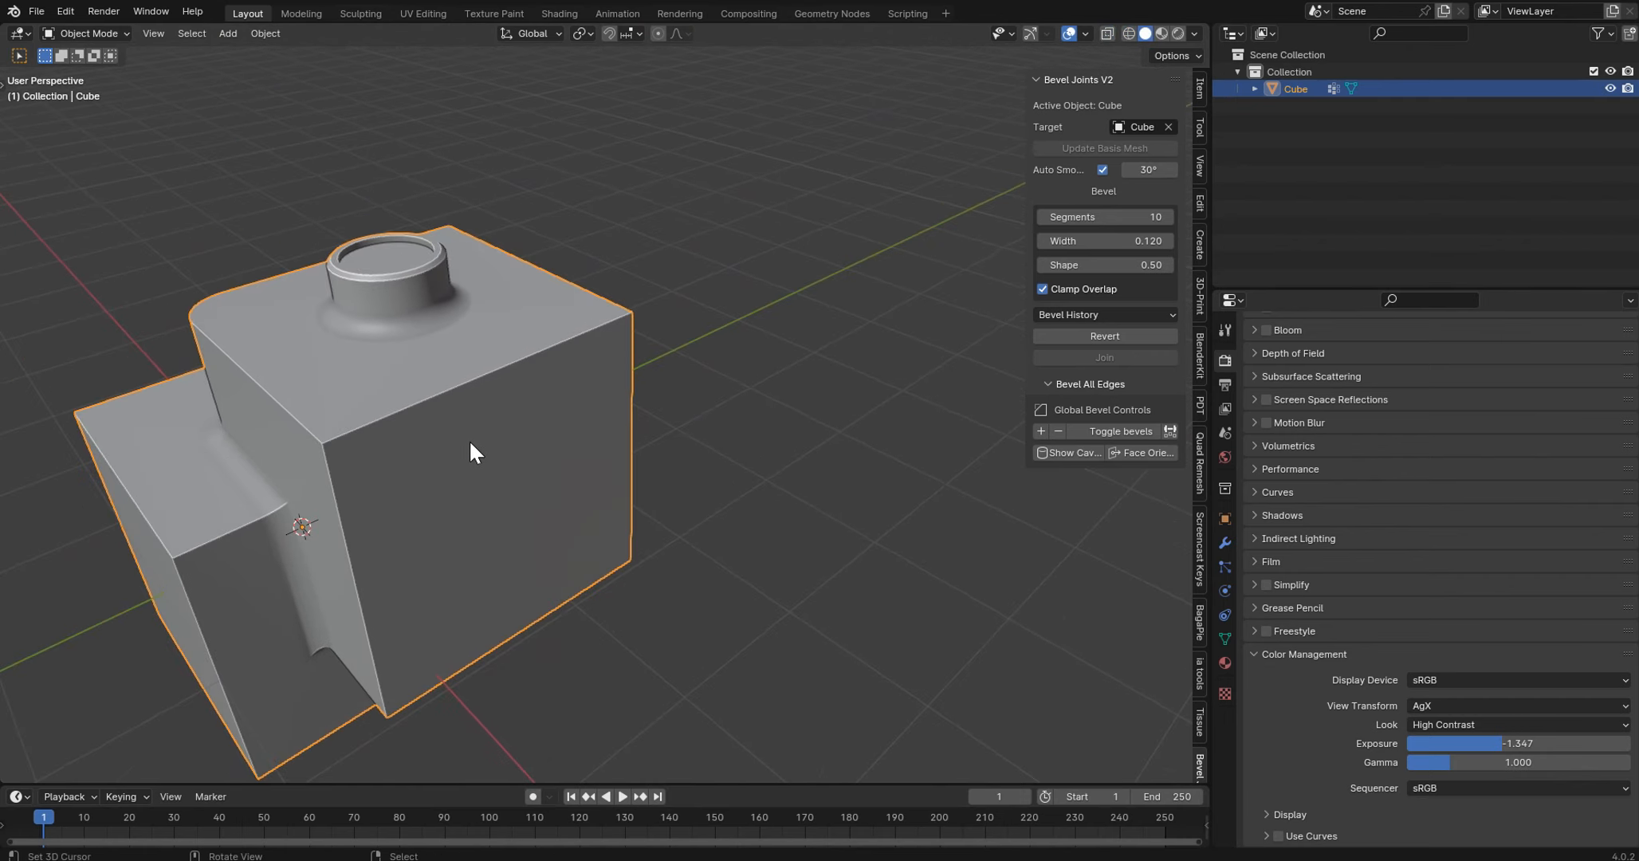
right_click(528, 465, "shift")
key("shift+a")
mouse_move(528, 455)
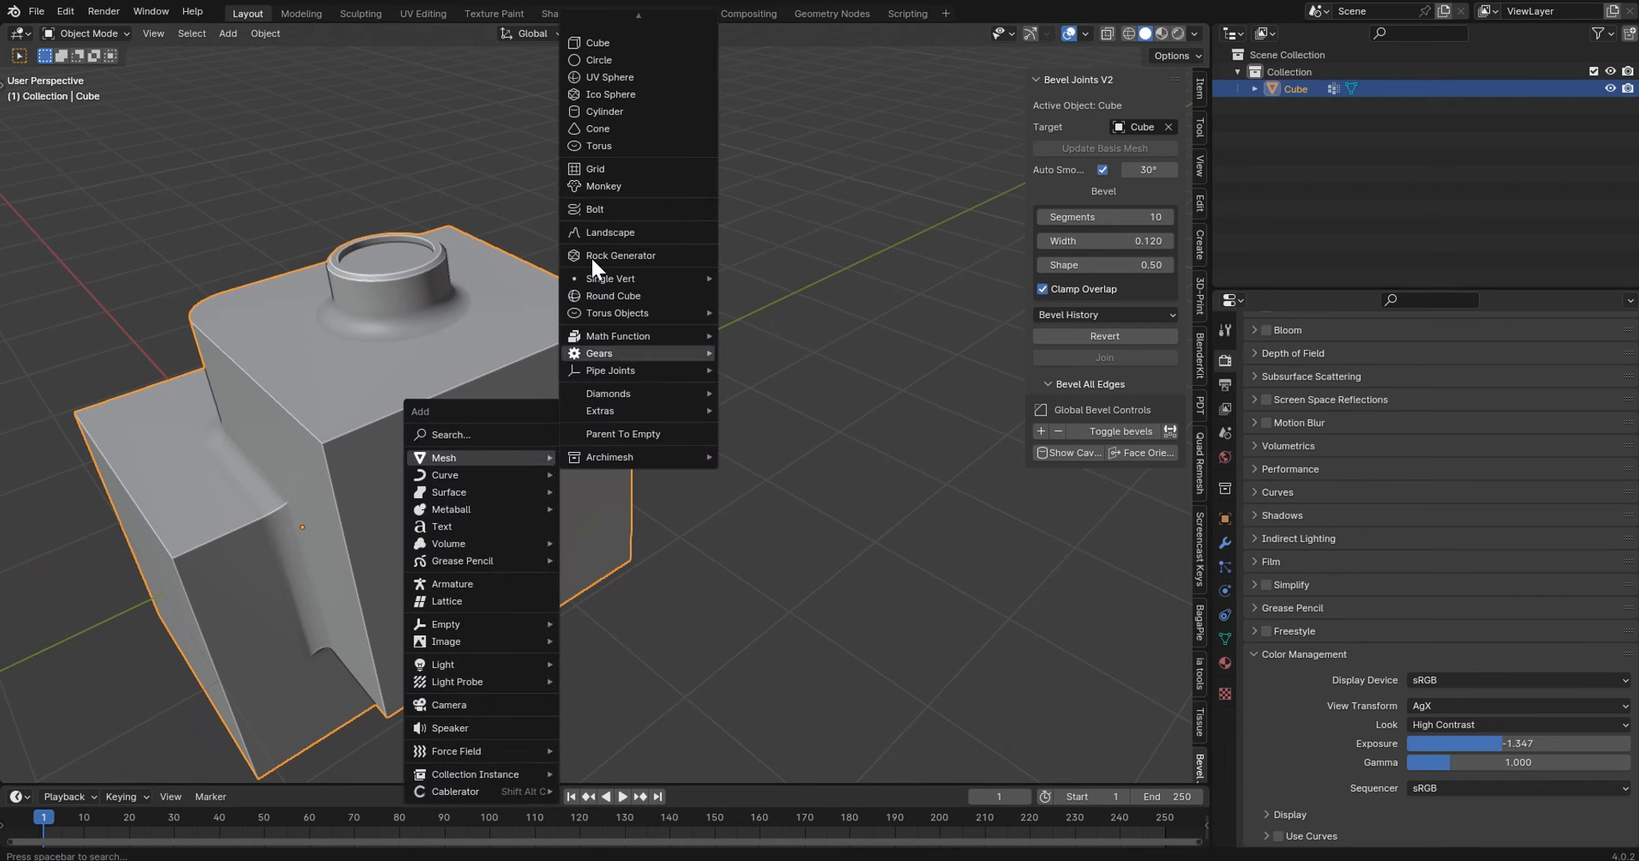
left_click(619, 76)
key("s")
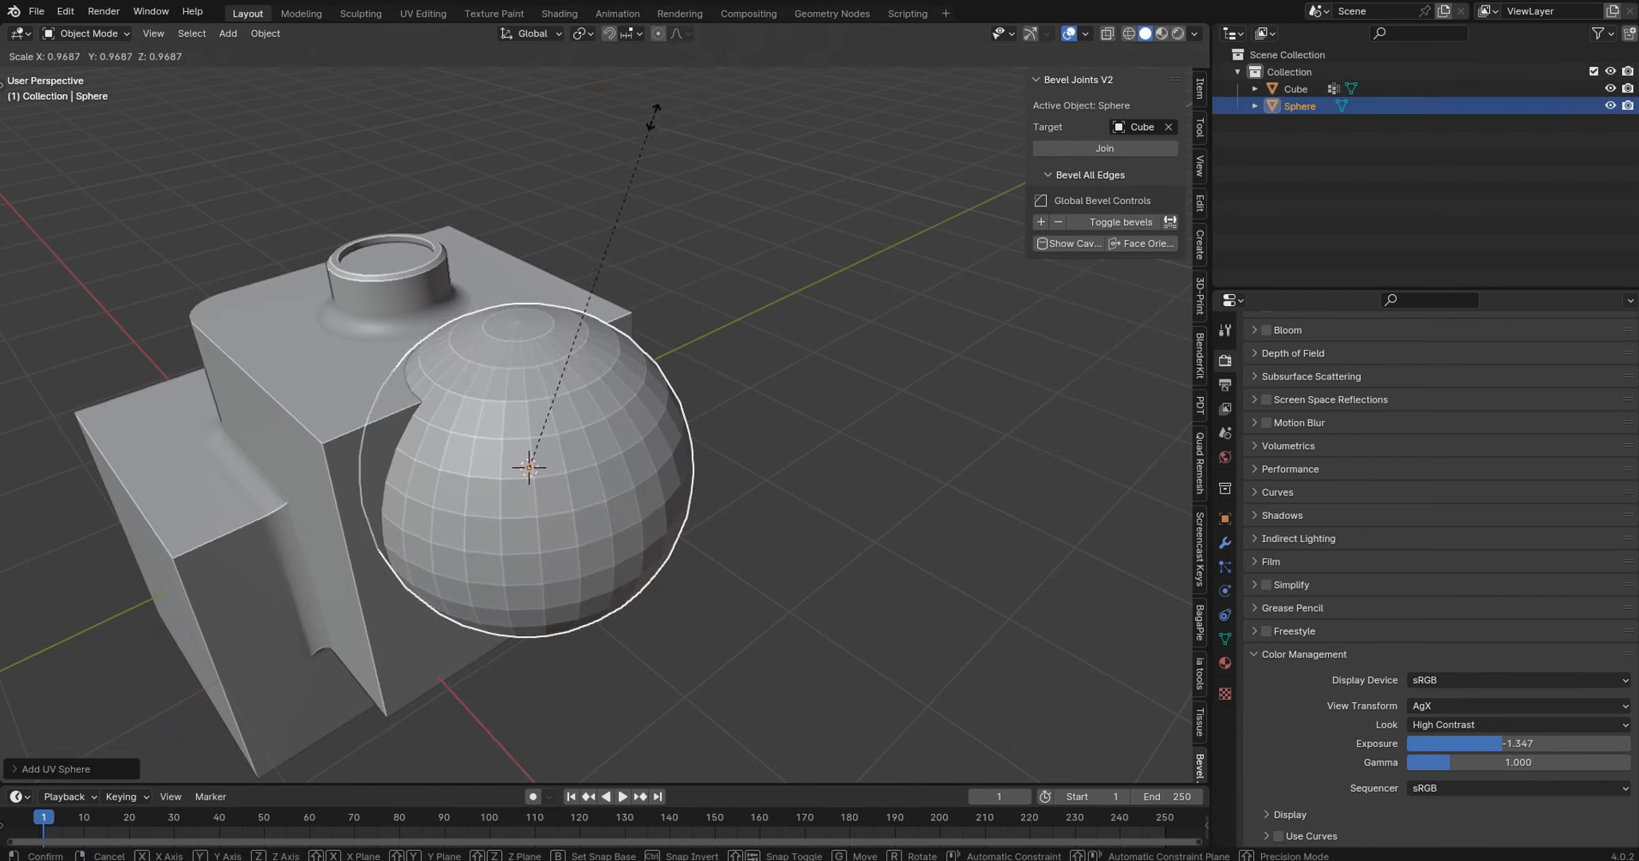
left_click(577, 255)
key("ctrl+a")
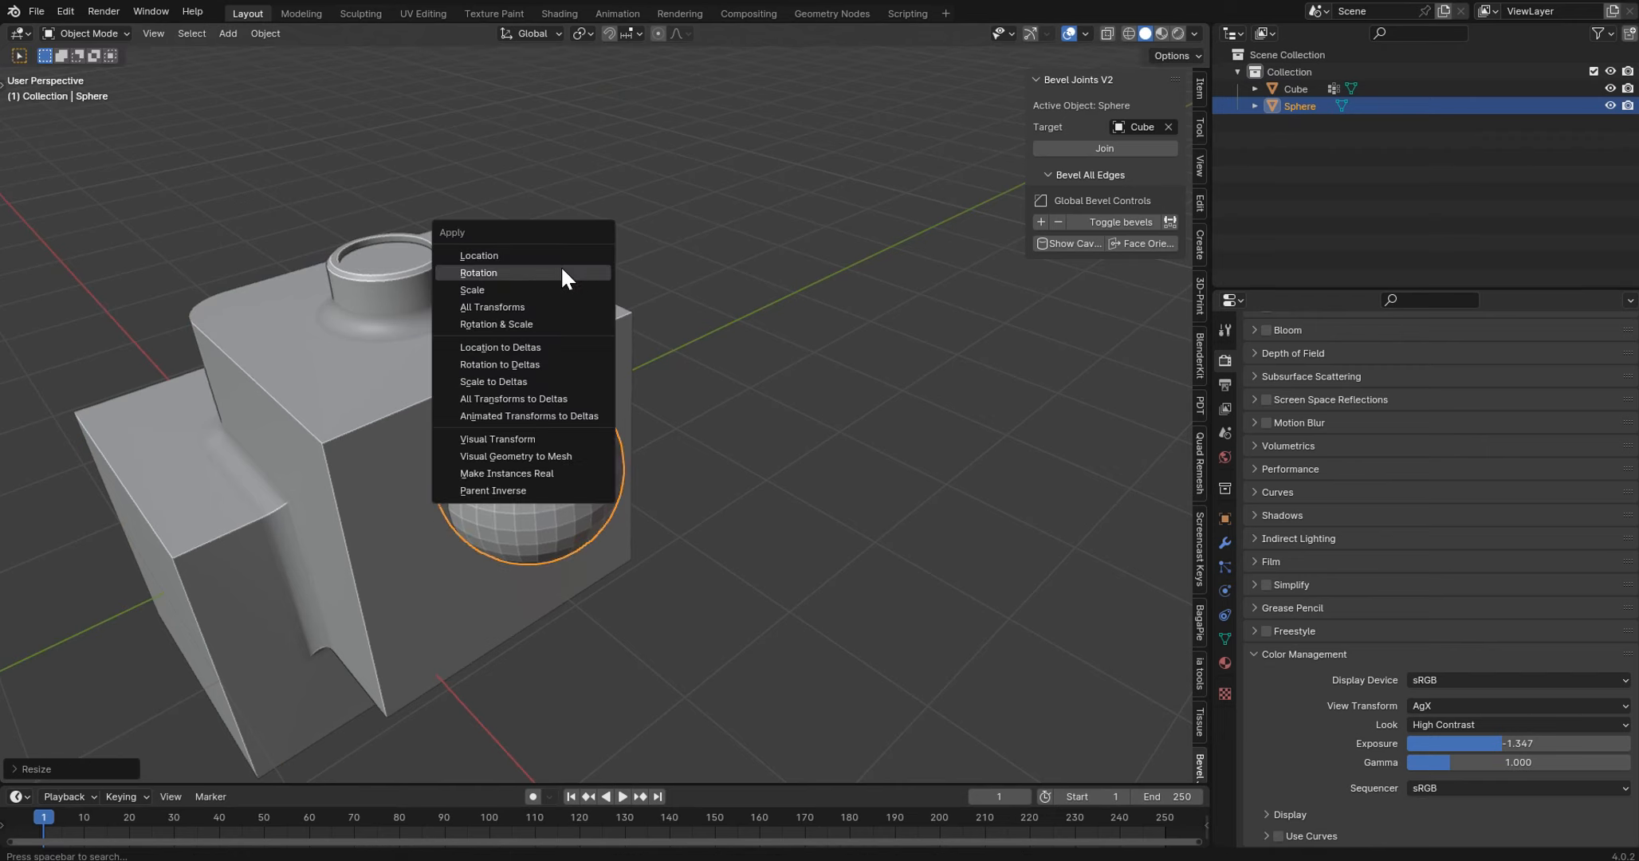
left_click(558, 288)
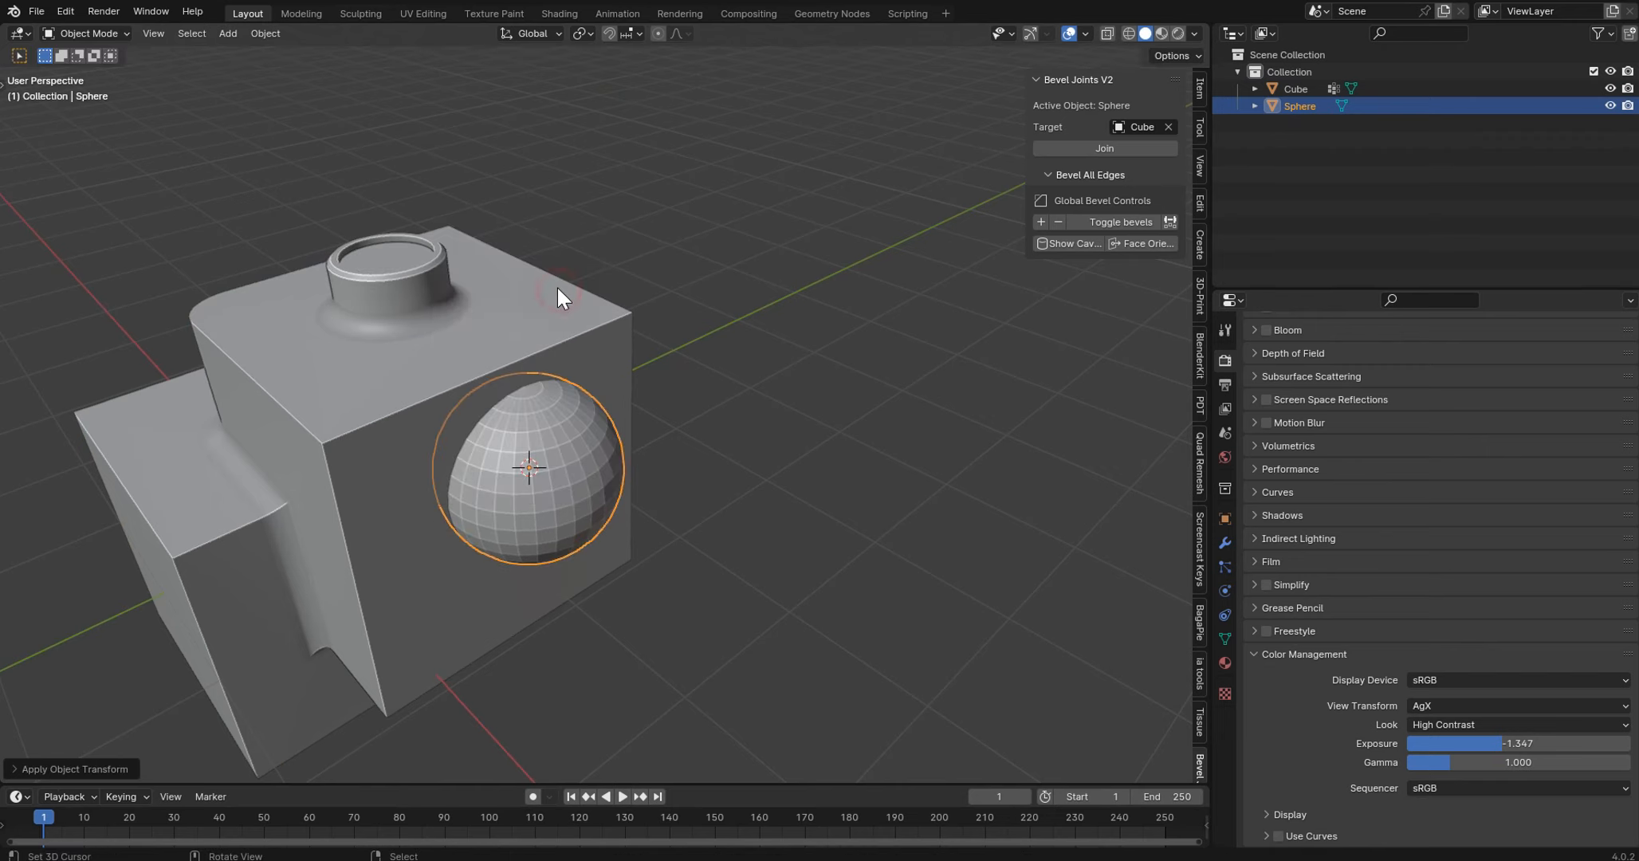
- Shade the sphere smooth, join it to the block and set the joint bevel width to 0.000
right_click(583, 404)
left_click(569, 438)
left_click(1124, 145)
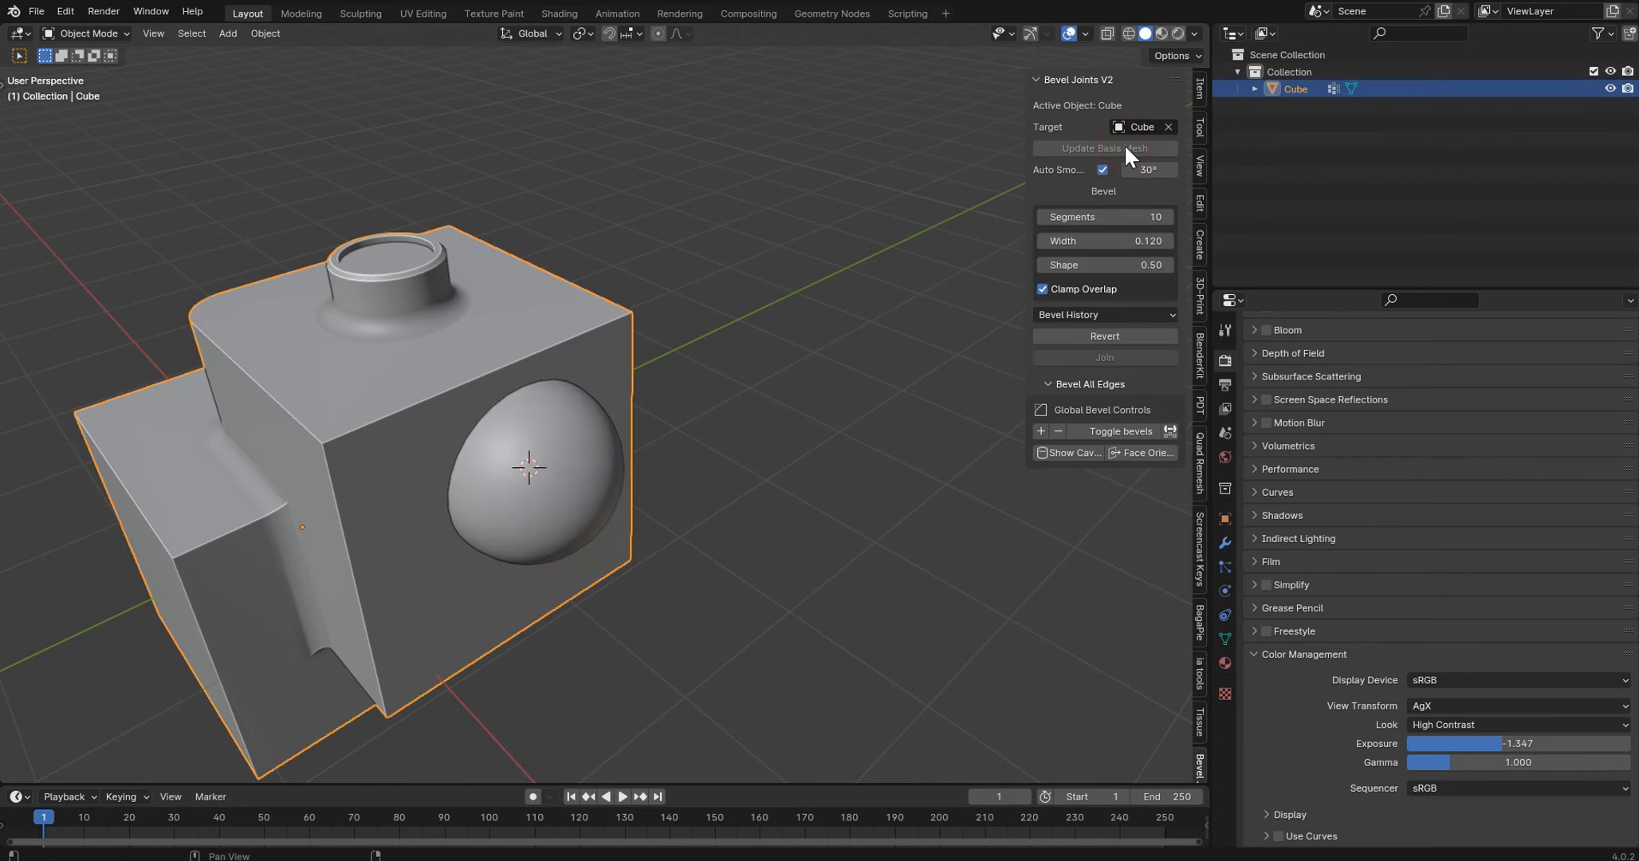
left_click_drag(1096, 239, 1045, 239)
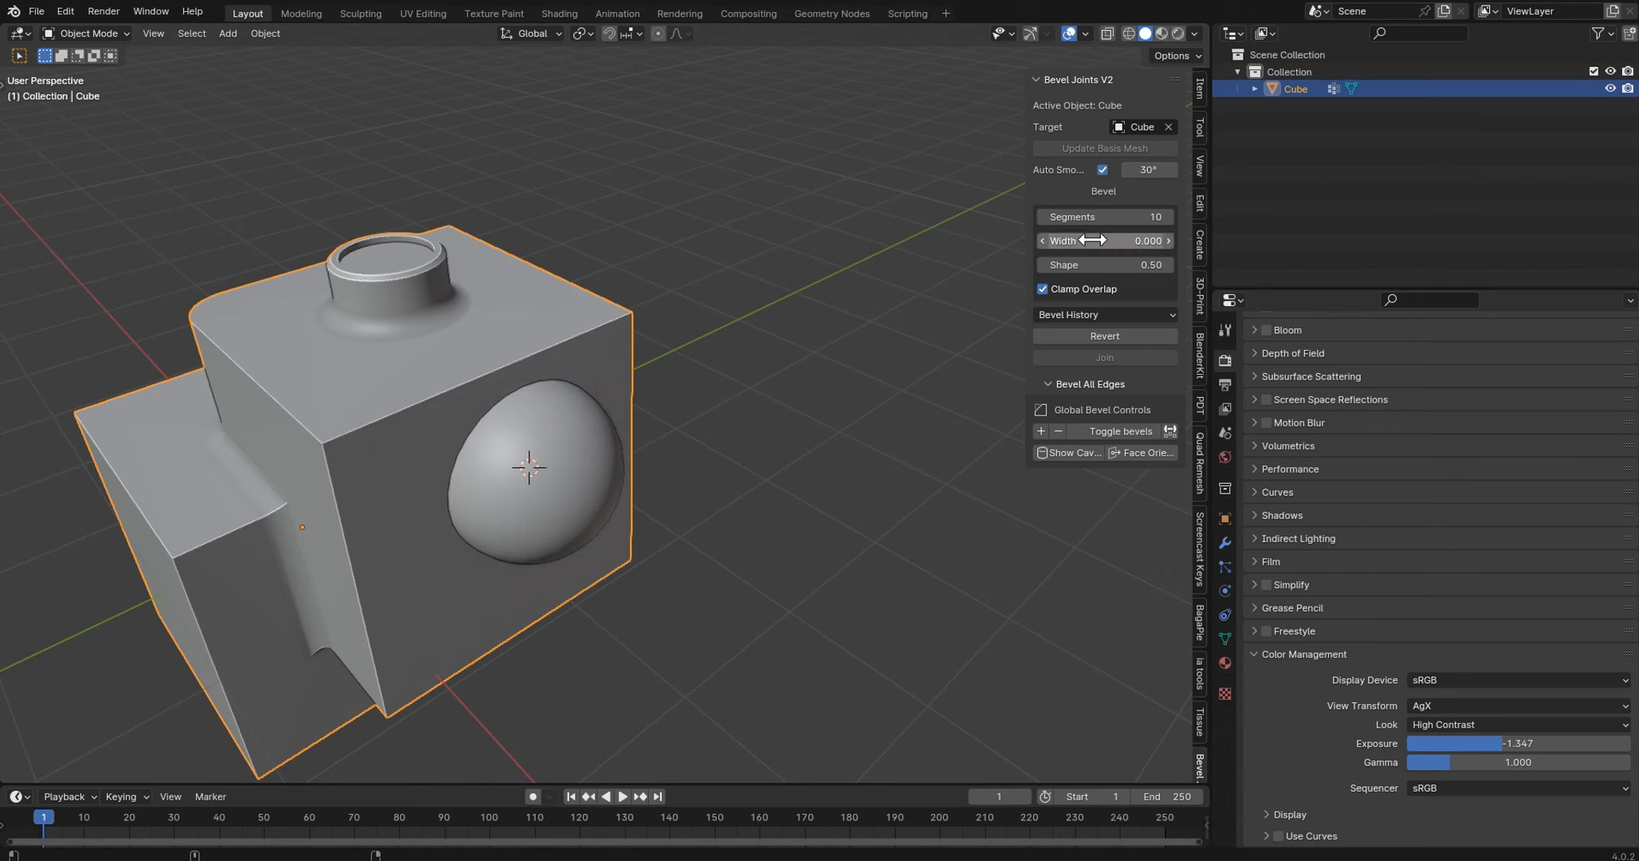
- Turn Auto Smooth off and on again, and confirm a basis mesh update for the body with the joined sphere
left_click(1102, 169)
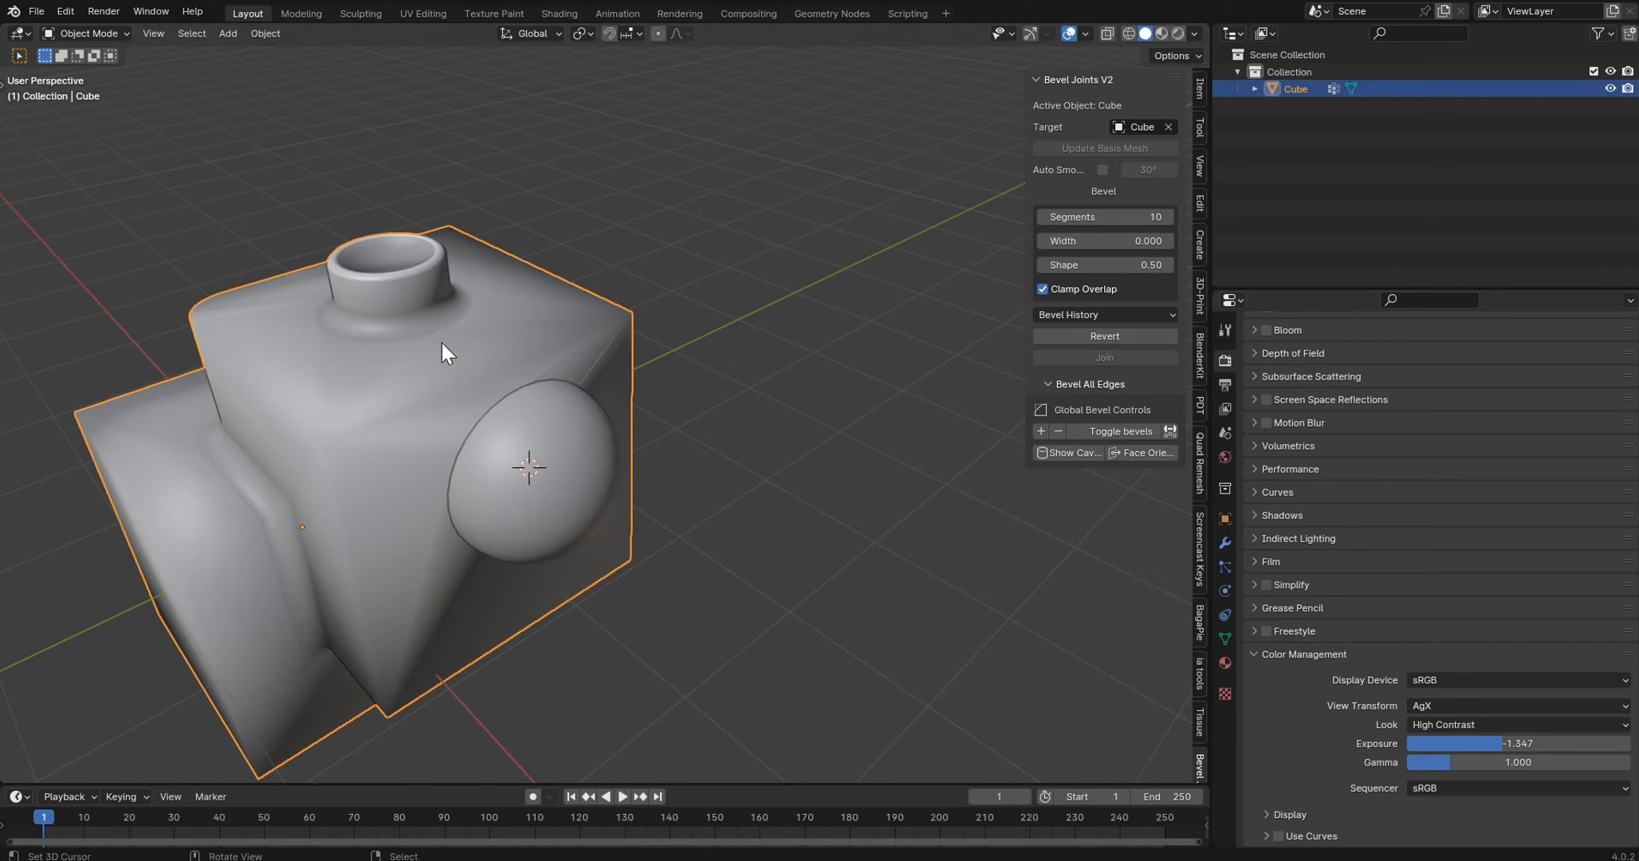
left_click(1102, 169)
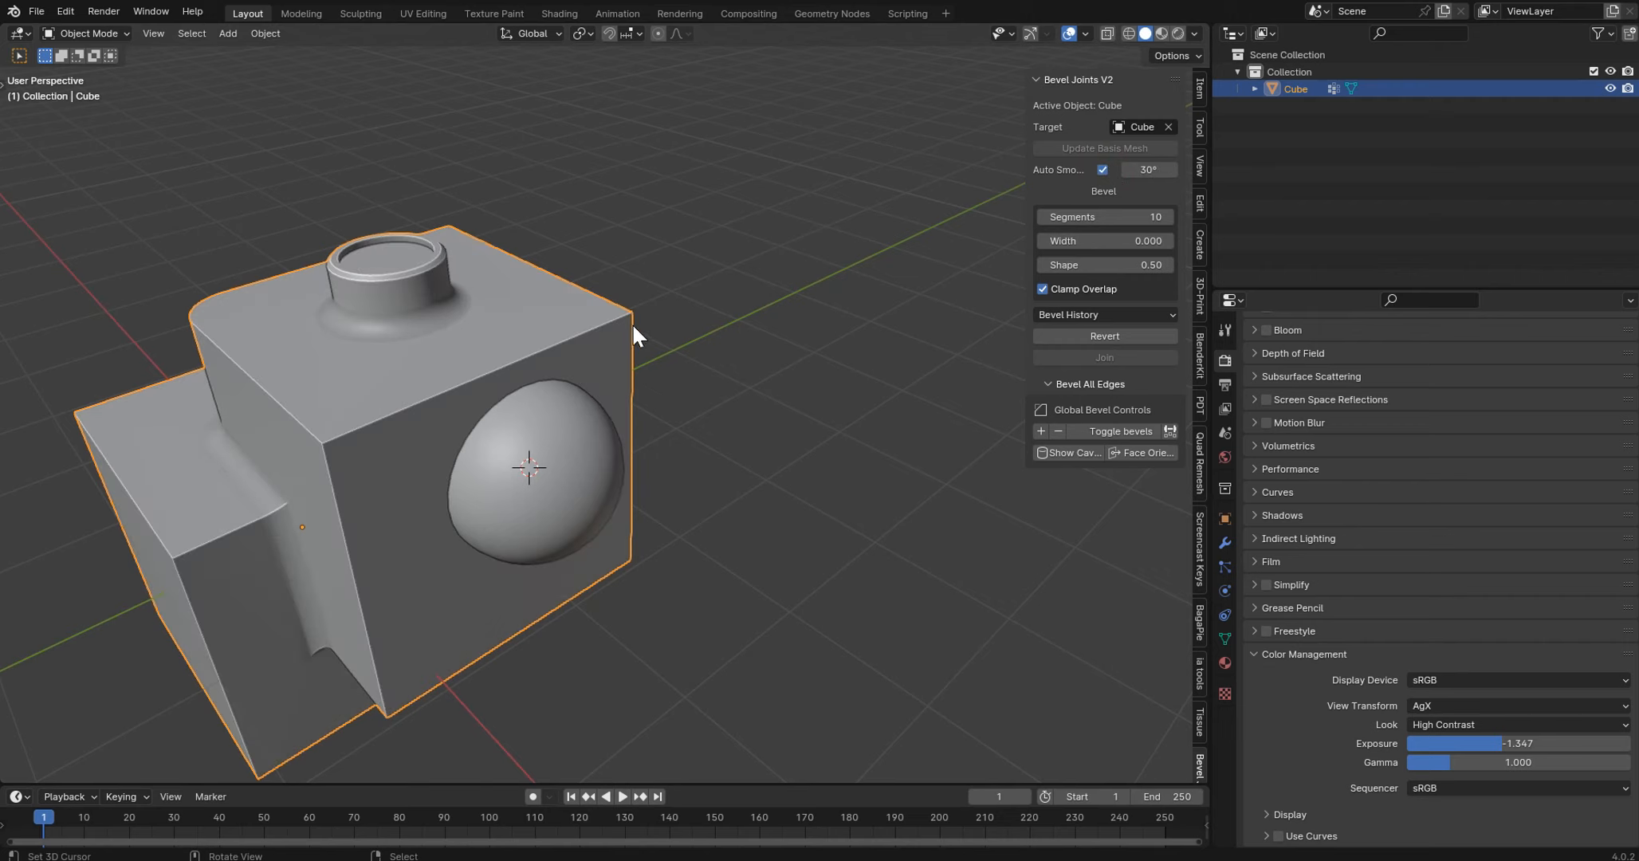
key("Tab")
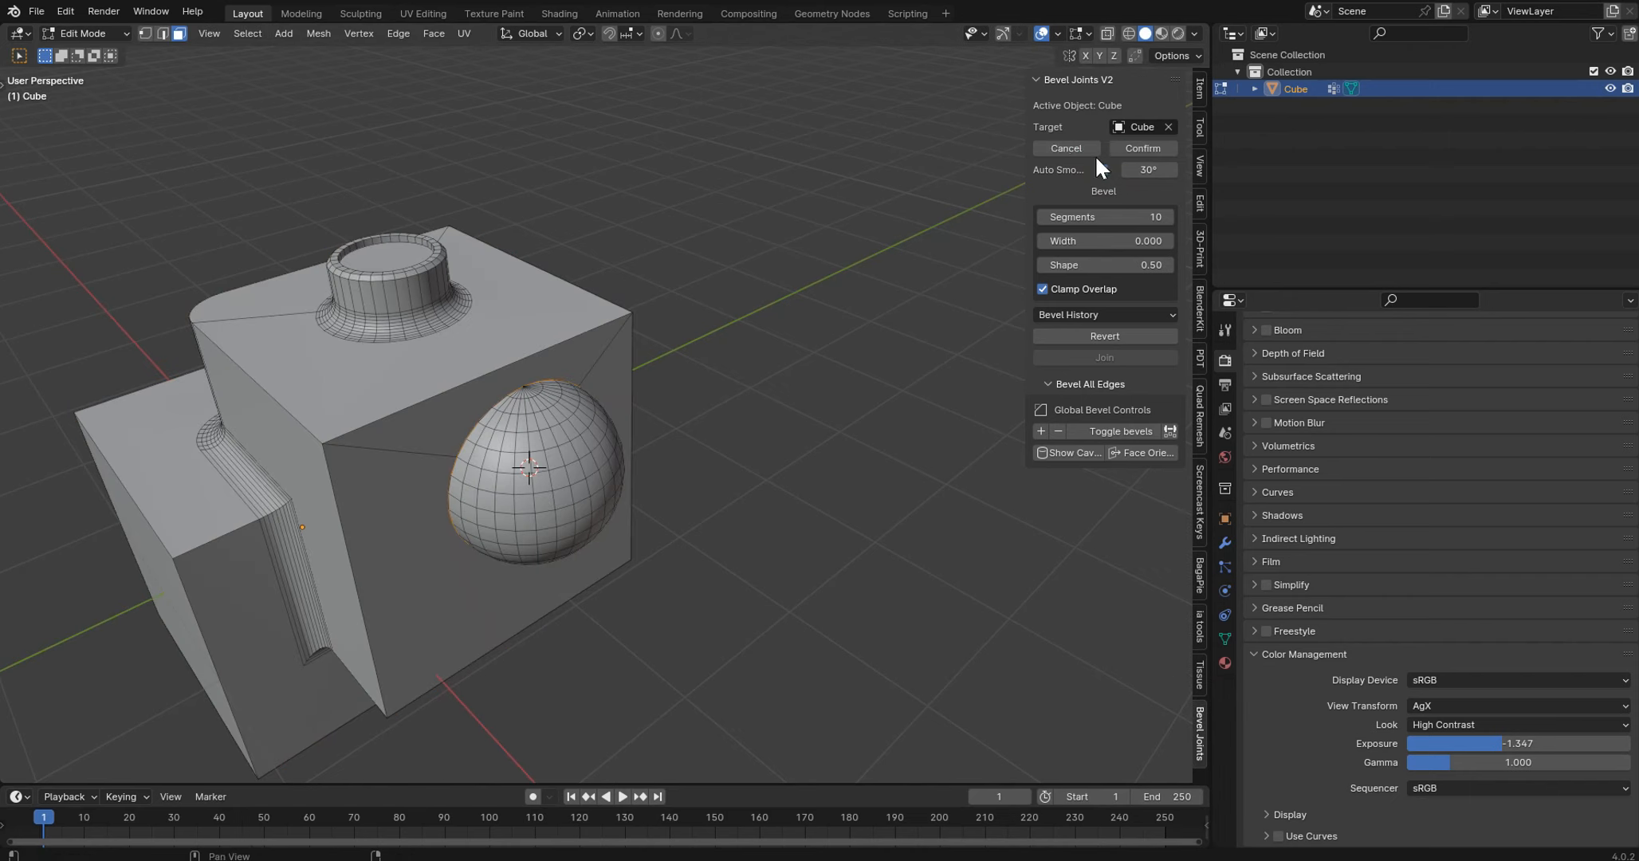
key("Tab")
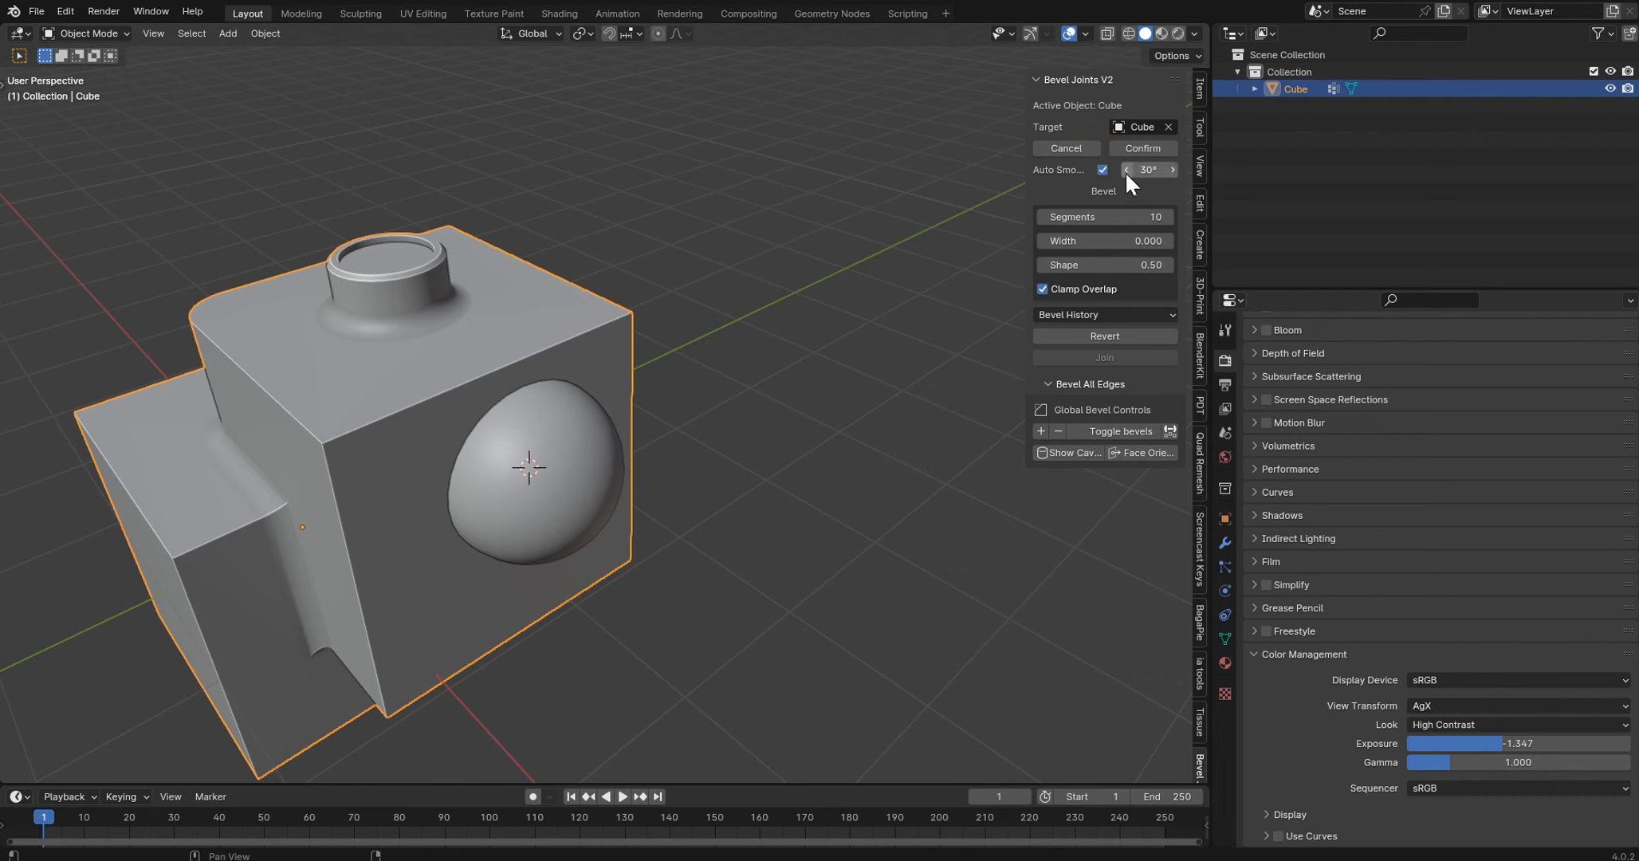
left_click(1143, 145)
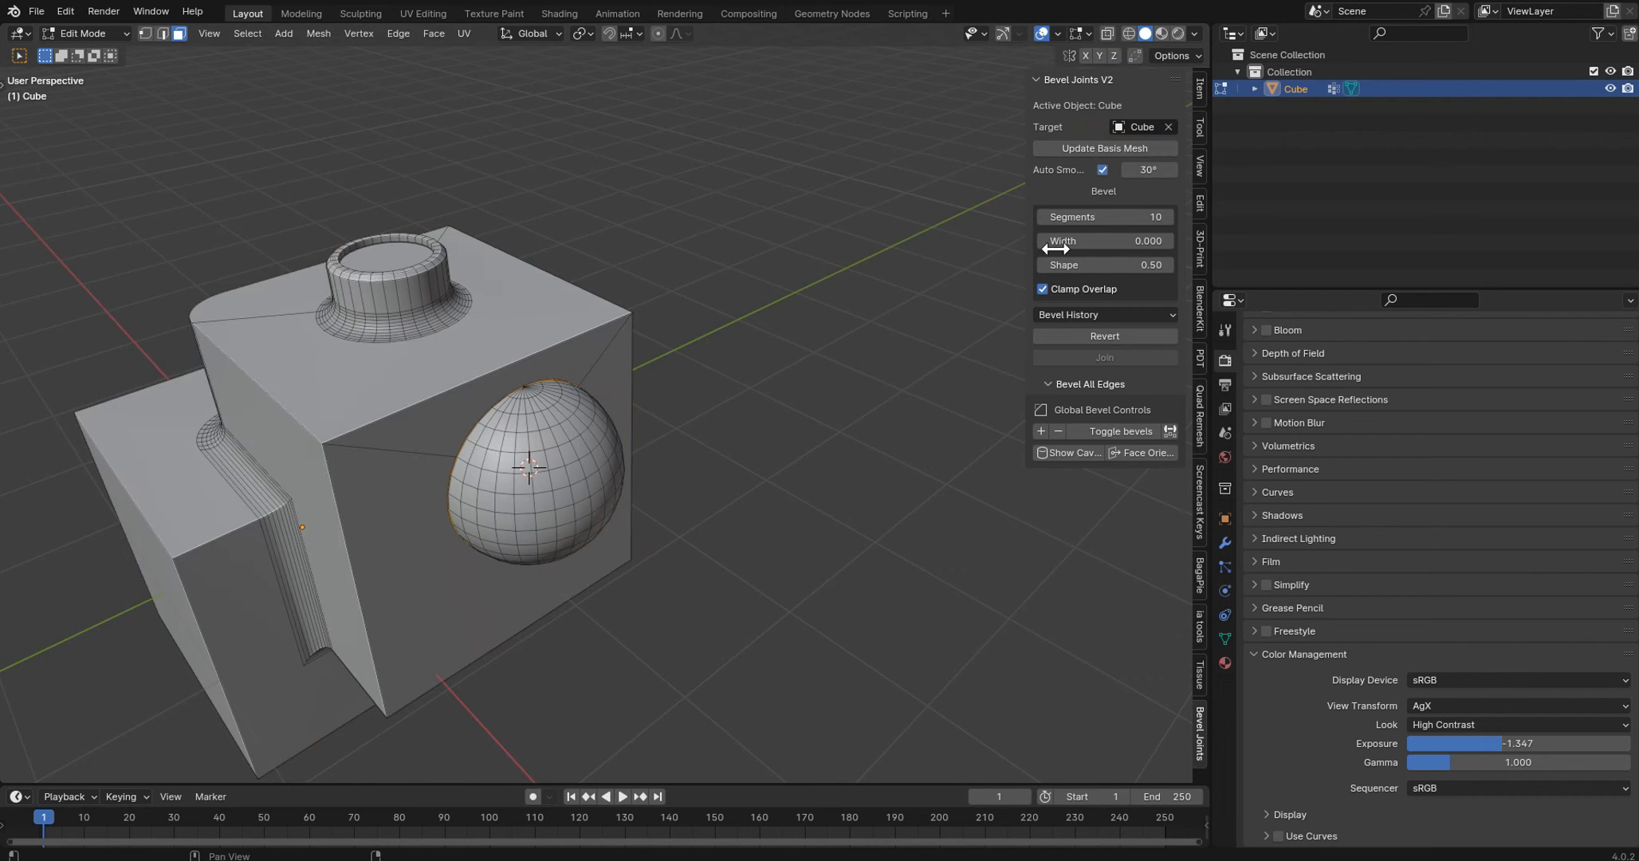
- Set the sphere joint's bevel width to 0.582 and shape to 0.43 in Object Mode, and disable Clamp Overlap
scroll(672, 383, "up", 3)
middle_click_drag(670, 382, 709, 376)
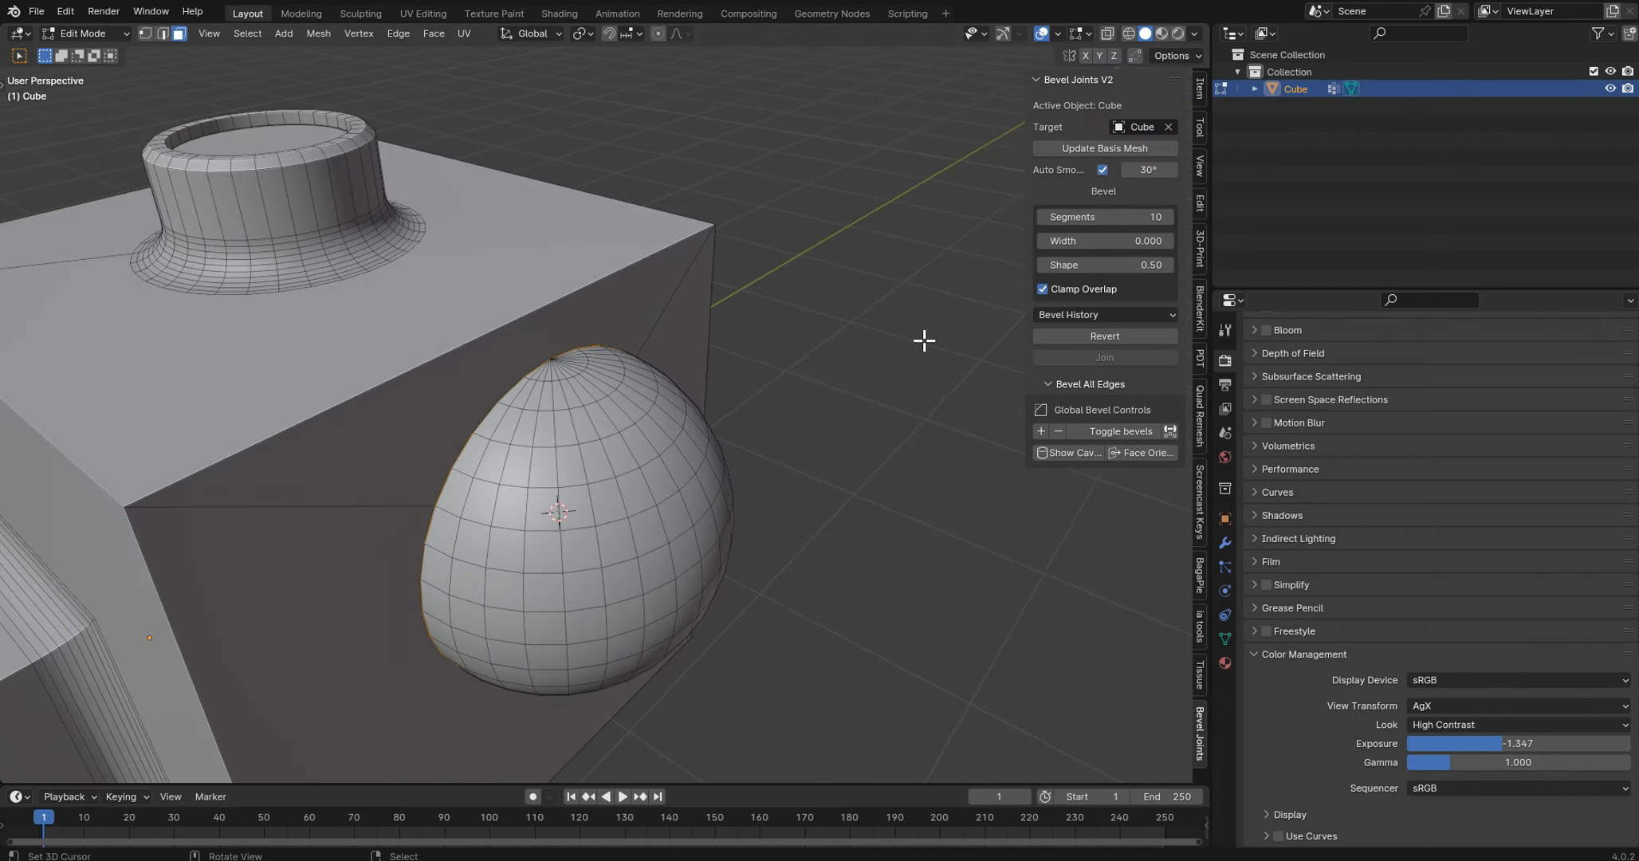
mouse_move(1136, 241)
left_mouse_down()
mouse_move(1086, 242)
mouse_move(1130, 243)
mouse_move(1100, 265)
mouse_move(1181, 271)
mouse_move(1070, 275)
left_mouse_up()
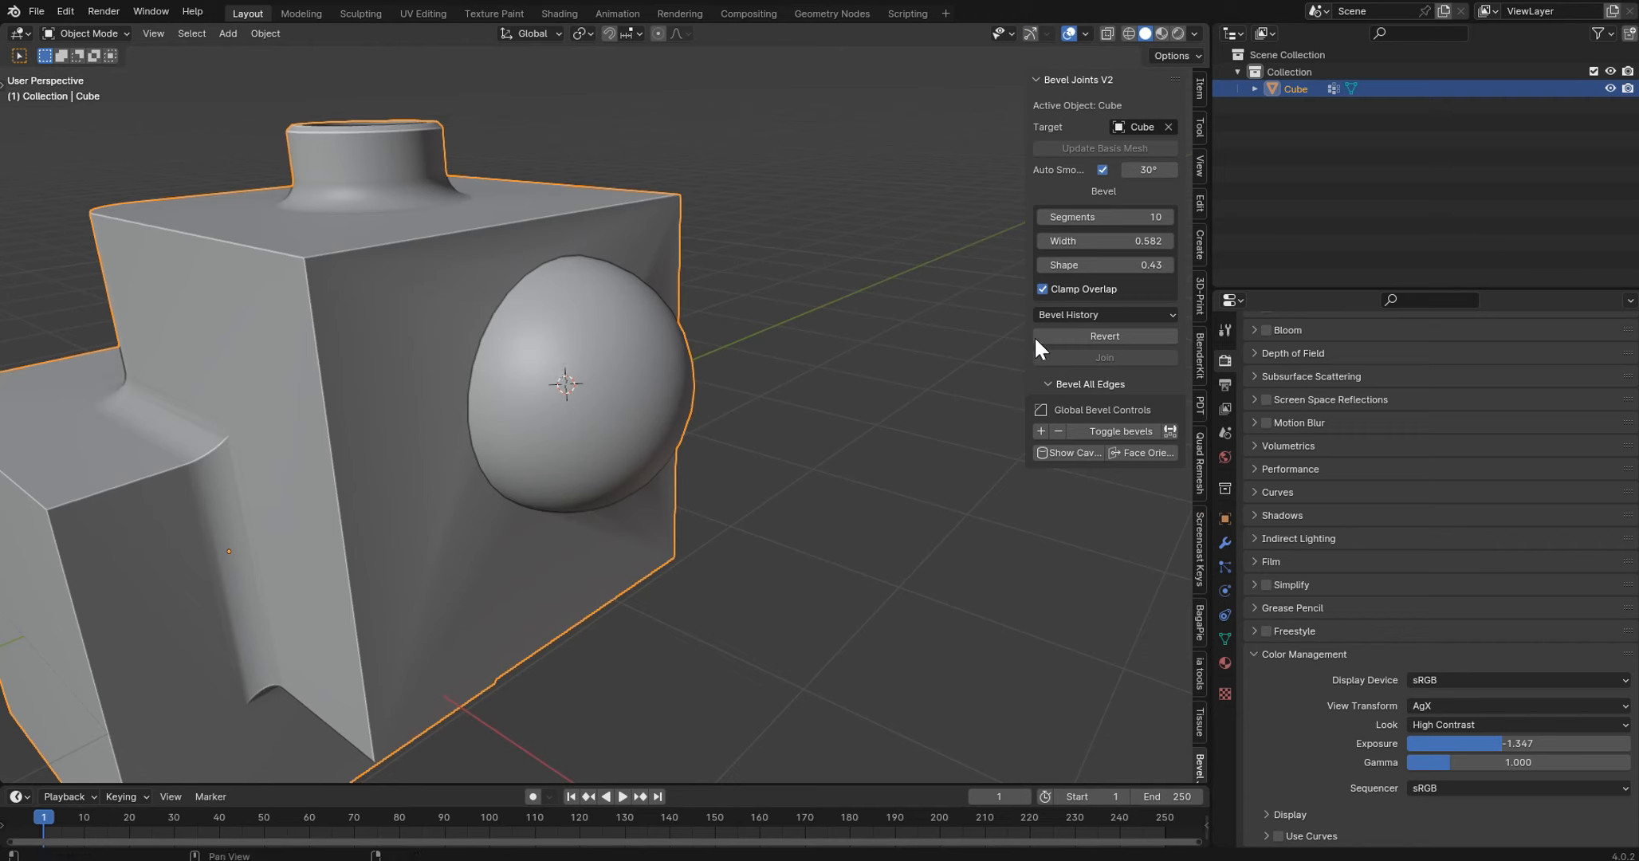
left_click(1042, 289)
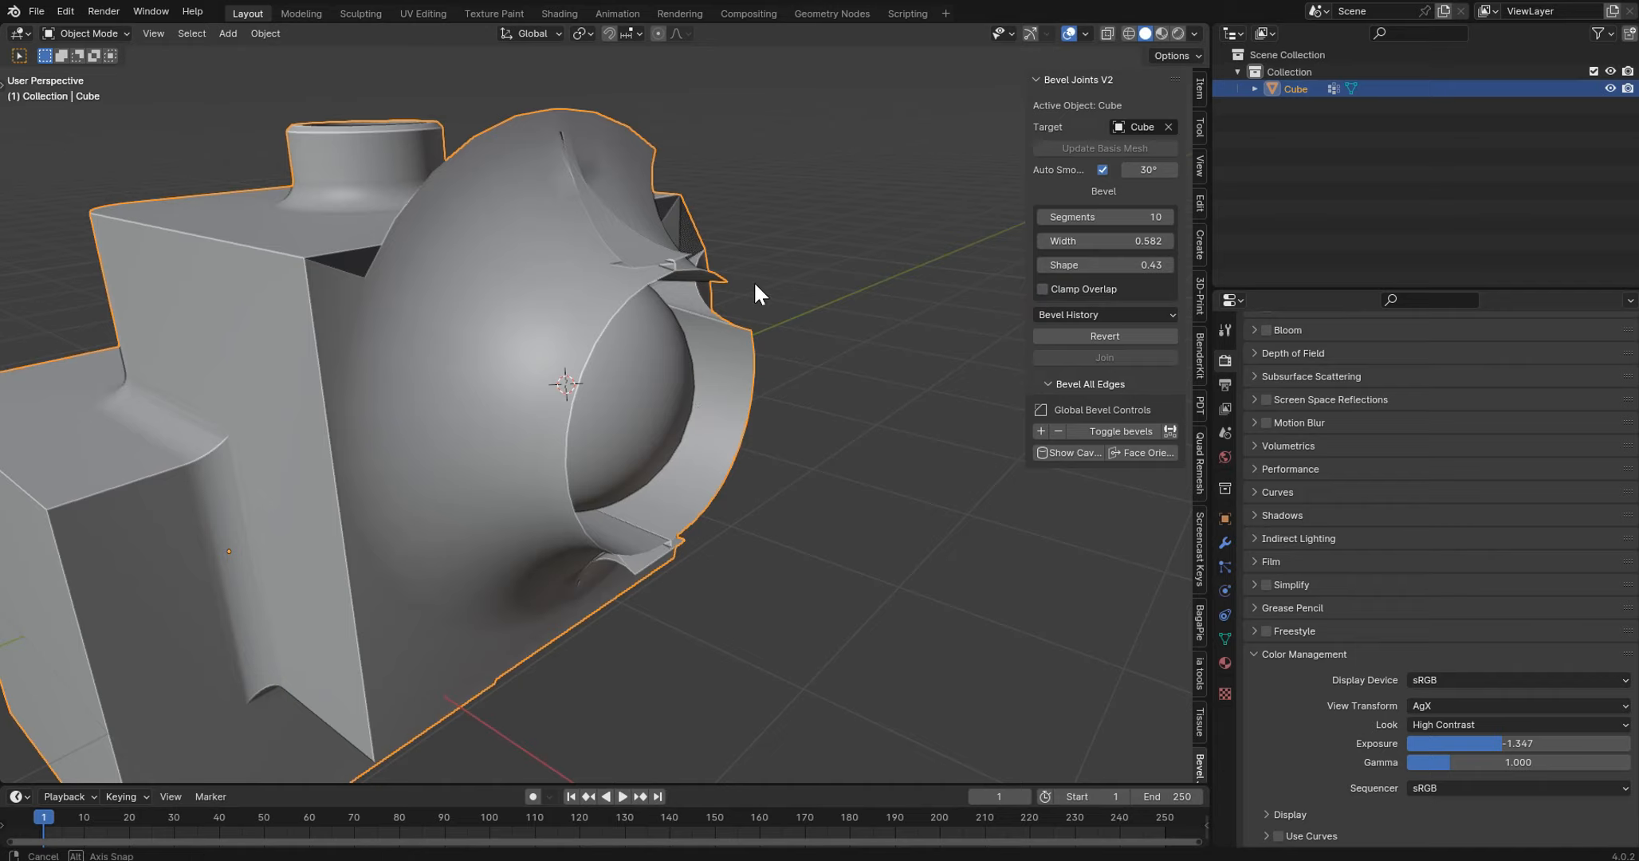
- Reduce the sphere joint's bevel width to 0.027 and set its shape to 0.44
mouse_move(753, 280)
middle_mouse_down()
mouse_move(808, 320)
mouse_move(771, 297)
middle_mouse_up()
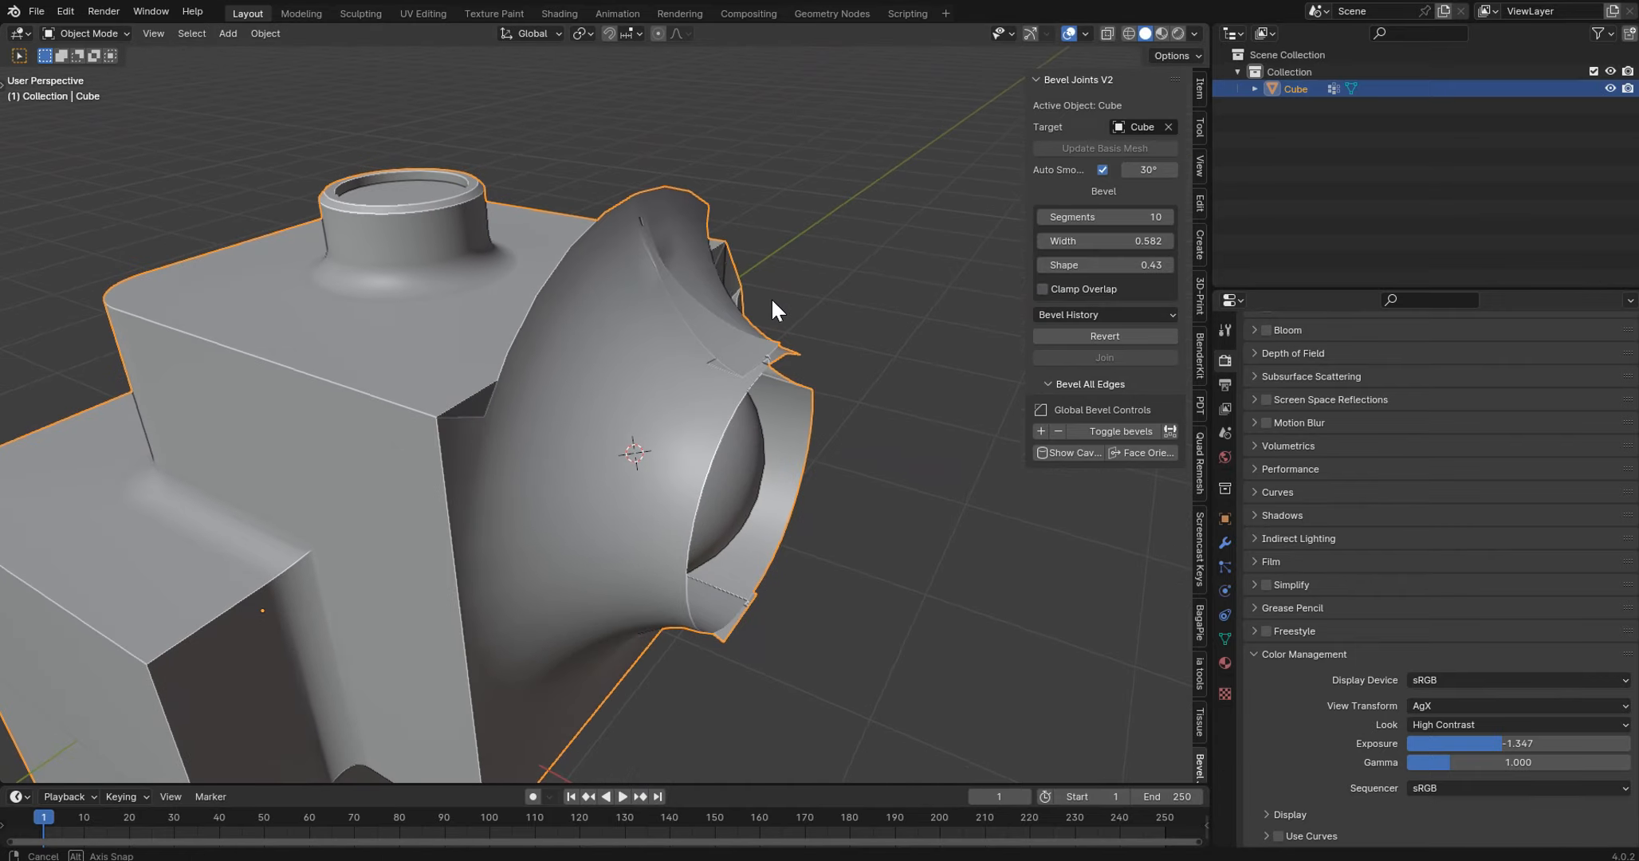
left_click_drag(1124, 240, 1012, 241)
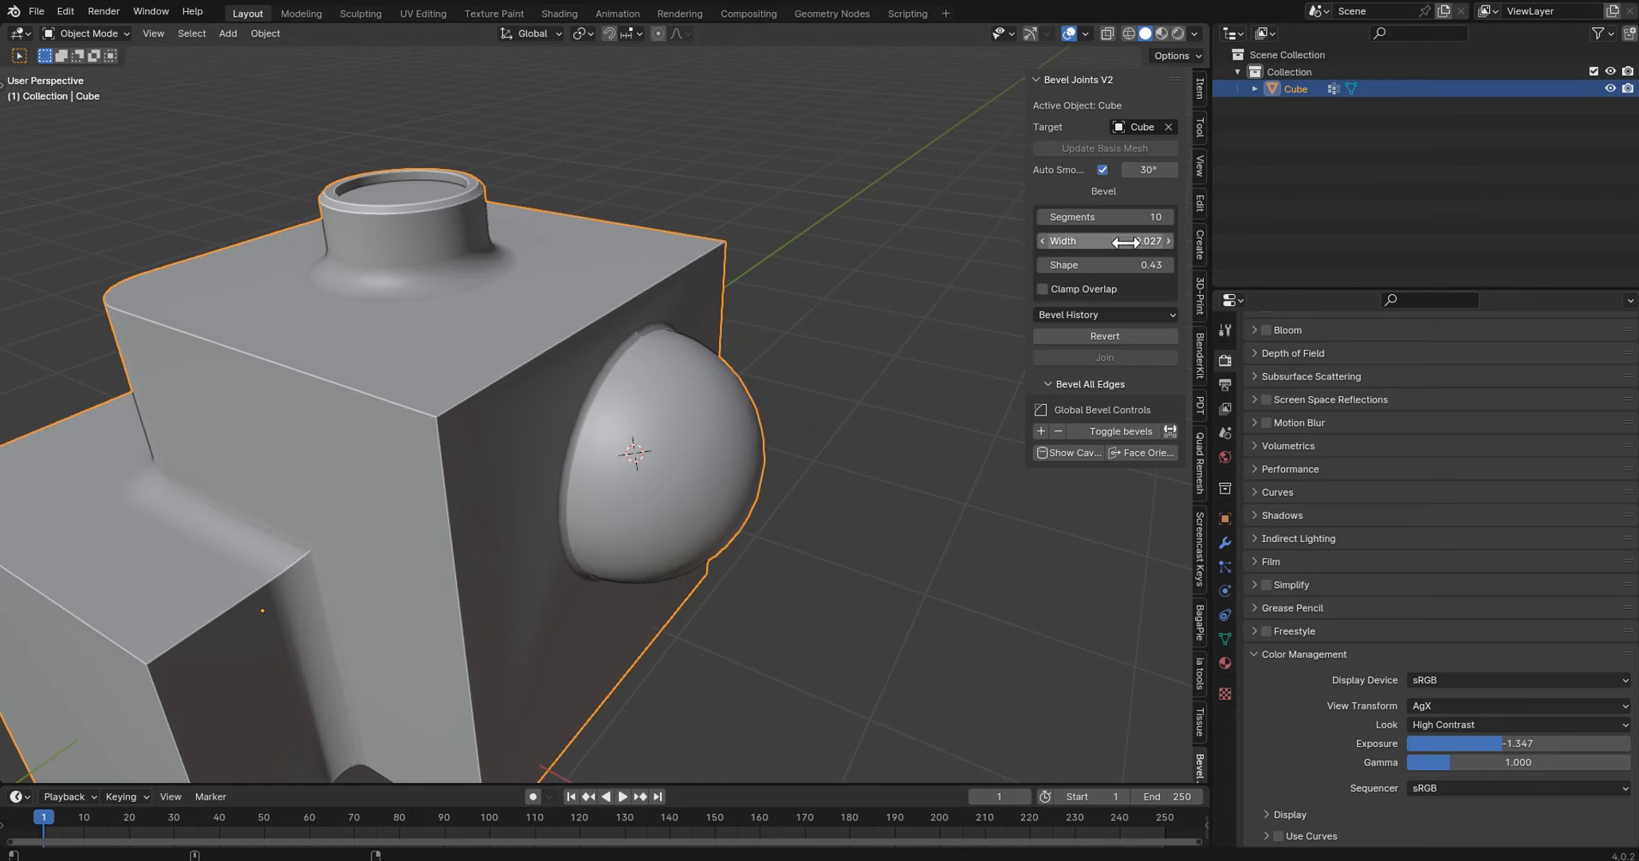
middle_click_drag(981, 558, 922, 517)
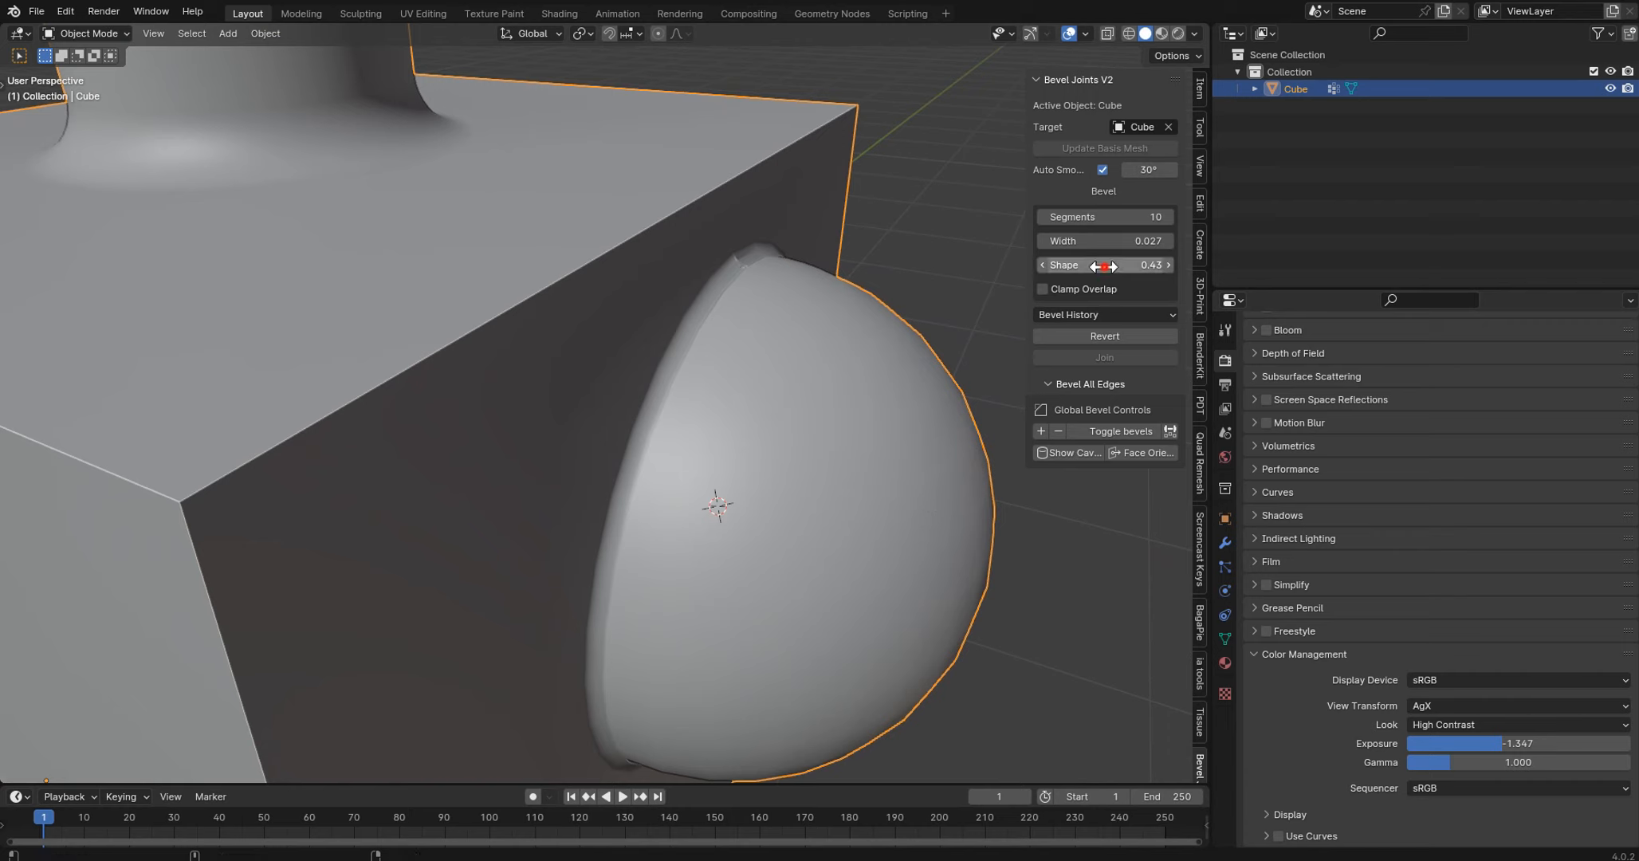
left_click_drag(1104, 264, 1112, 265)
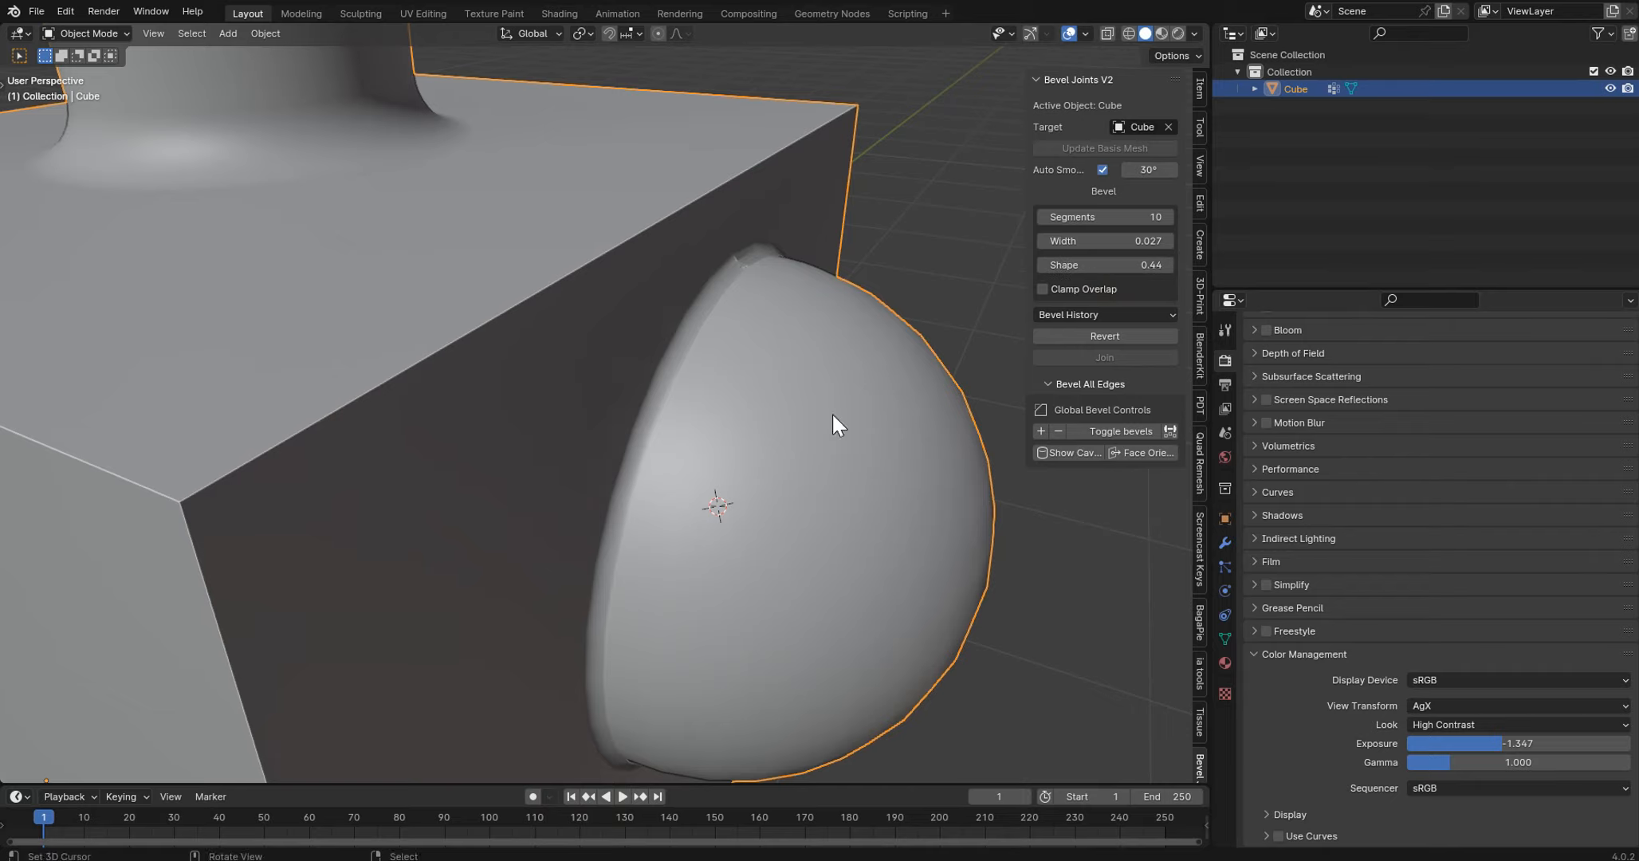
middle_click_drag(830, 412, 785, 446)
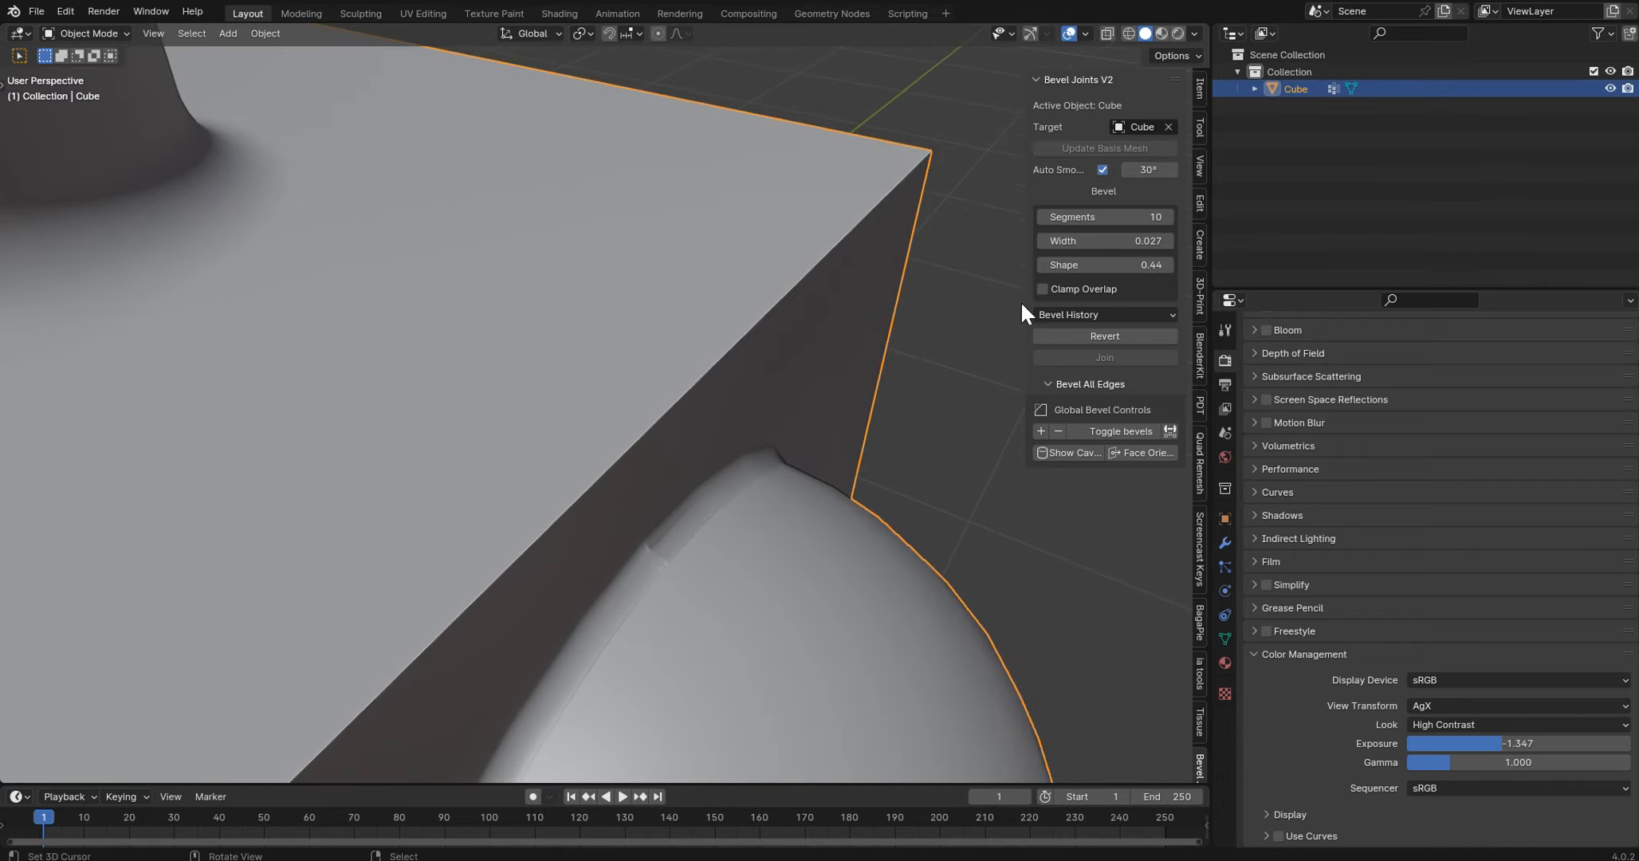
- Compare the sphere joint with Clamp Overlap on and off, and display the mesh in wireframe to examine the overlapping edges
left_click(1044, 287)
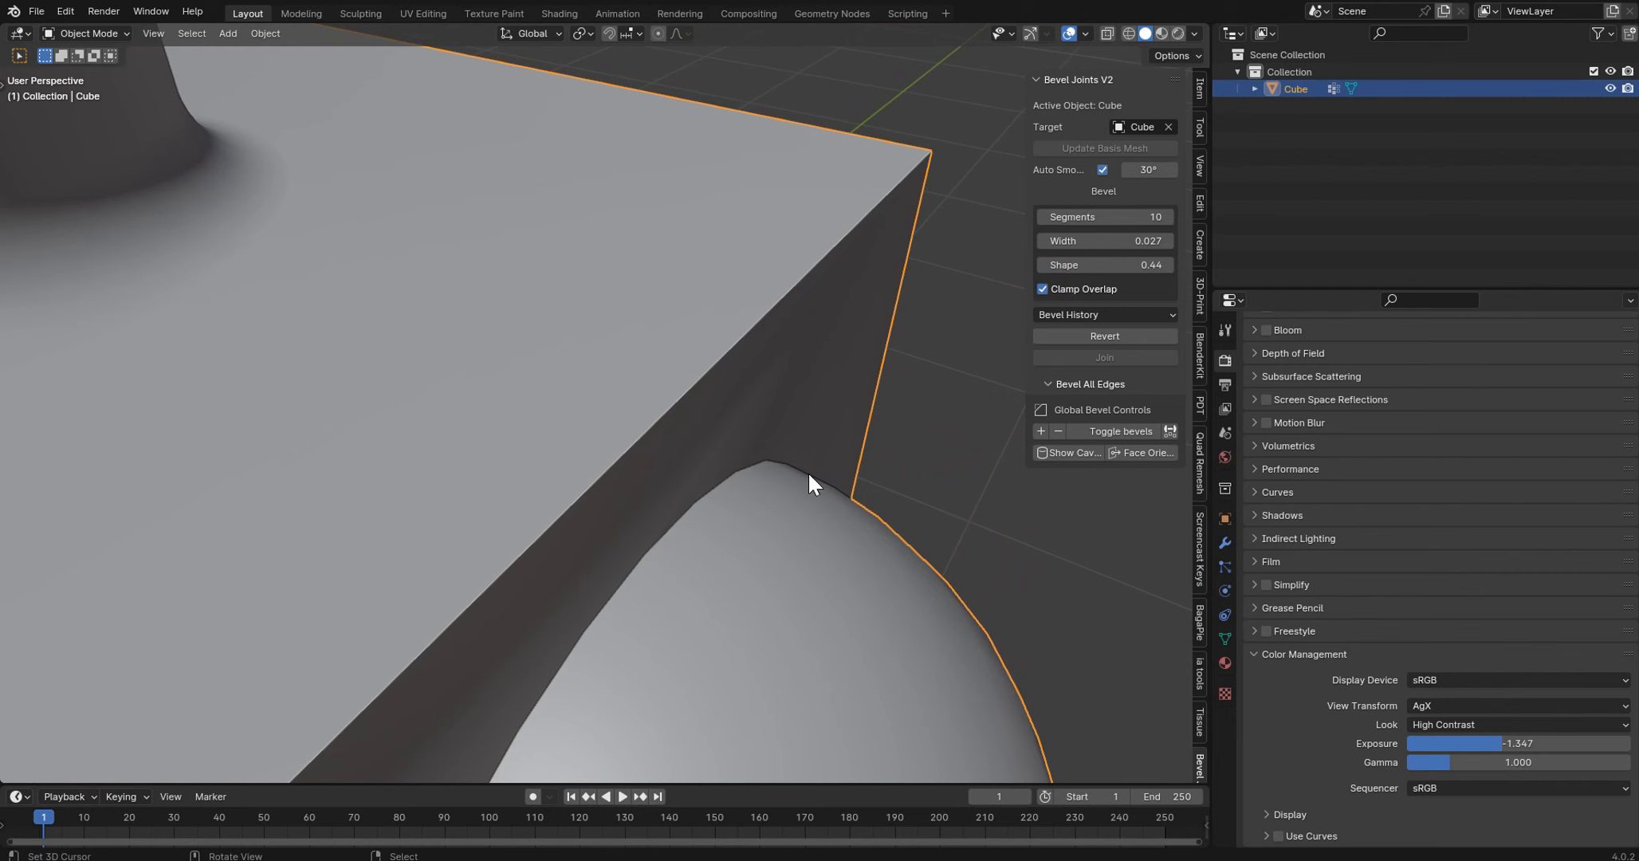
left_click(1042, 289)
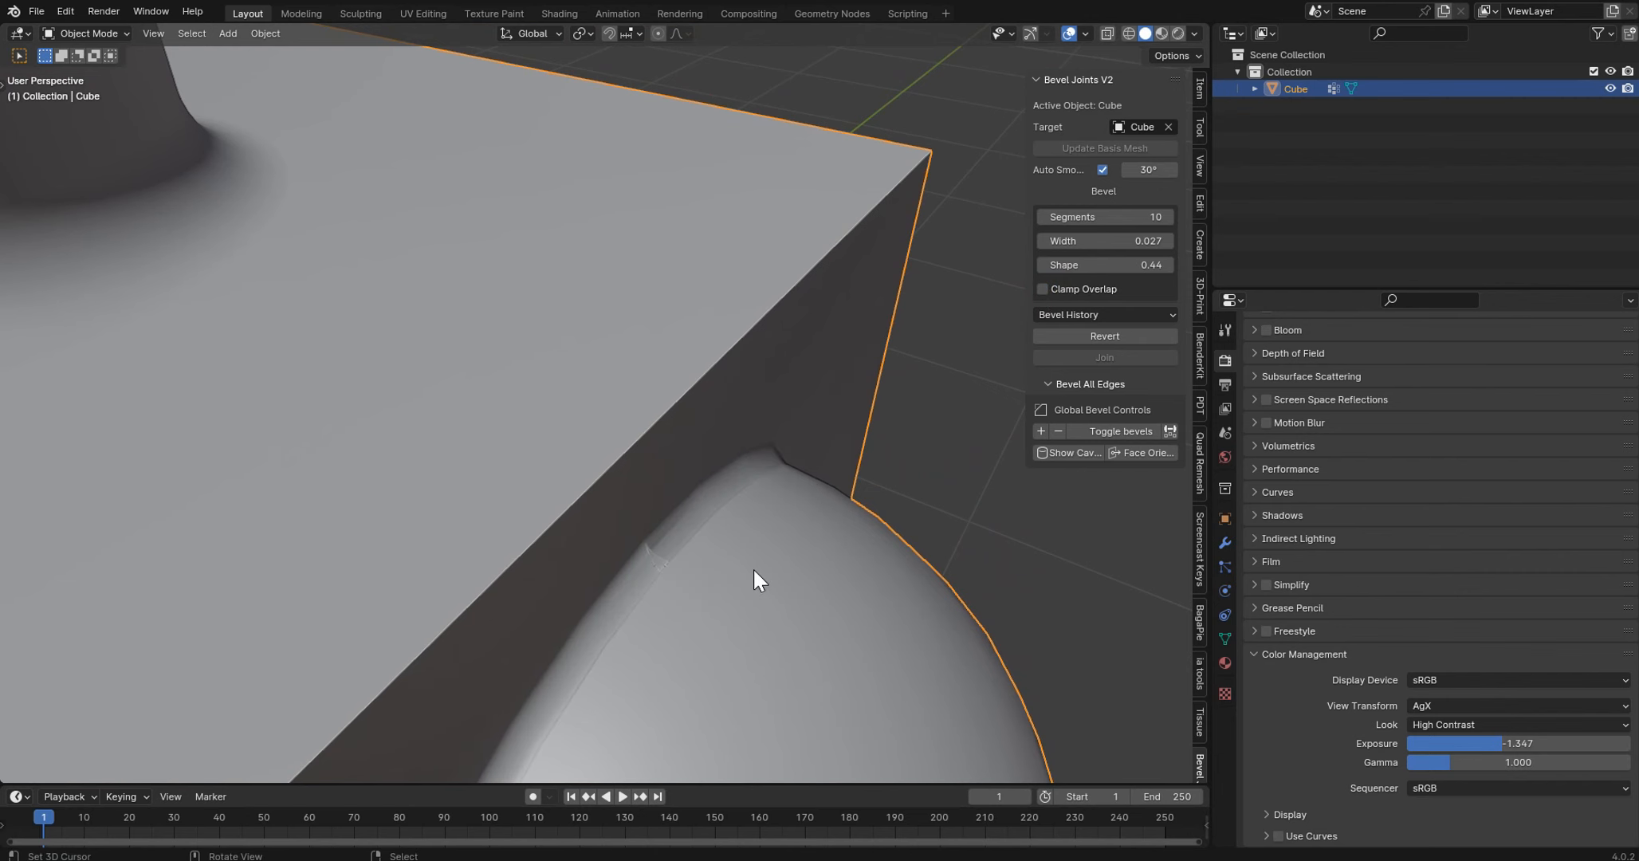
key("z")
left_click(648, 587)
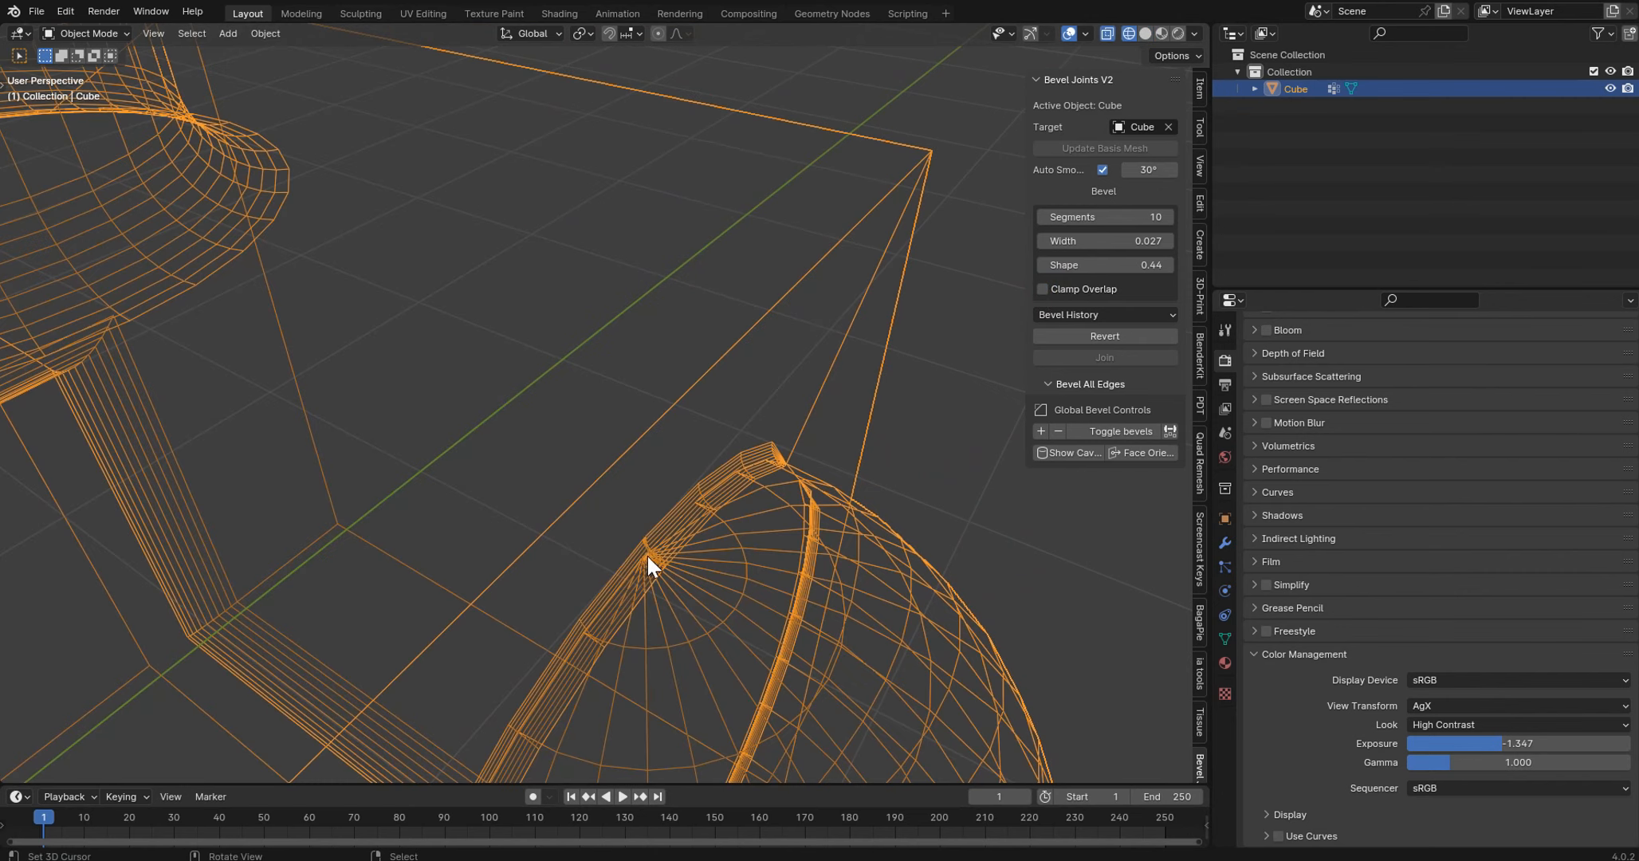
- Return to solid shading and revert the sphere's bevel join so the sphere is a separate, selected object
mouse_move(650, 555)
middle_mouse_down()
mouse_move(608, 174)
mouse_move(532, 243)
mouse_move(619, 249)
mouse_move(632, 300)
middle_mouse_up()
key("z")
left_click(650, 243)
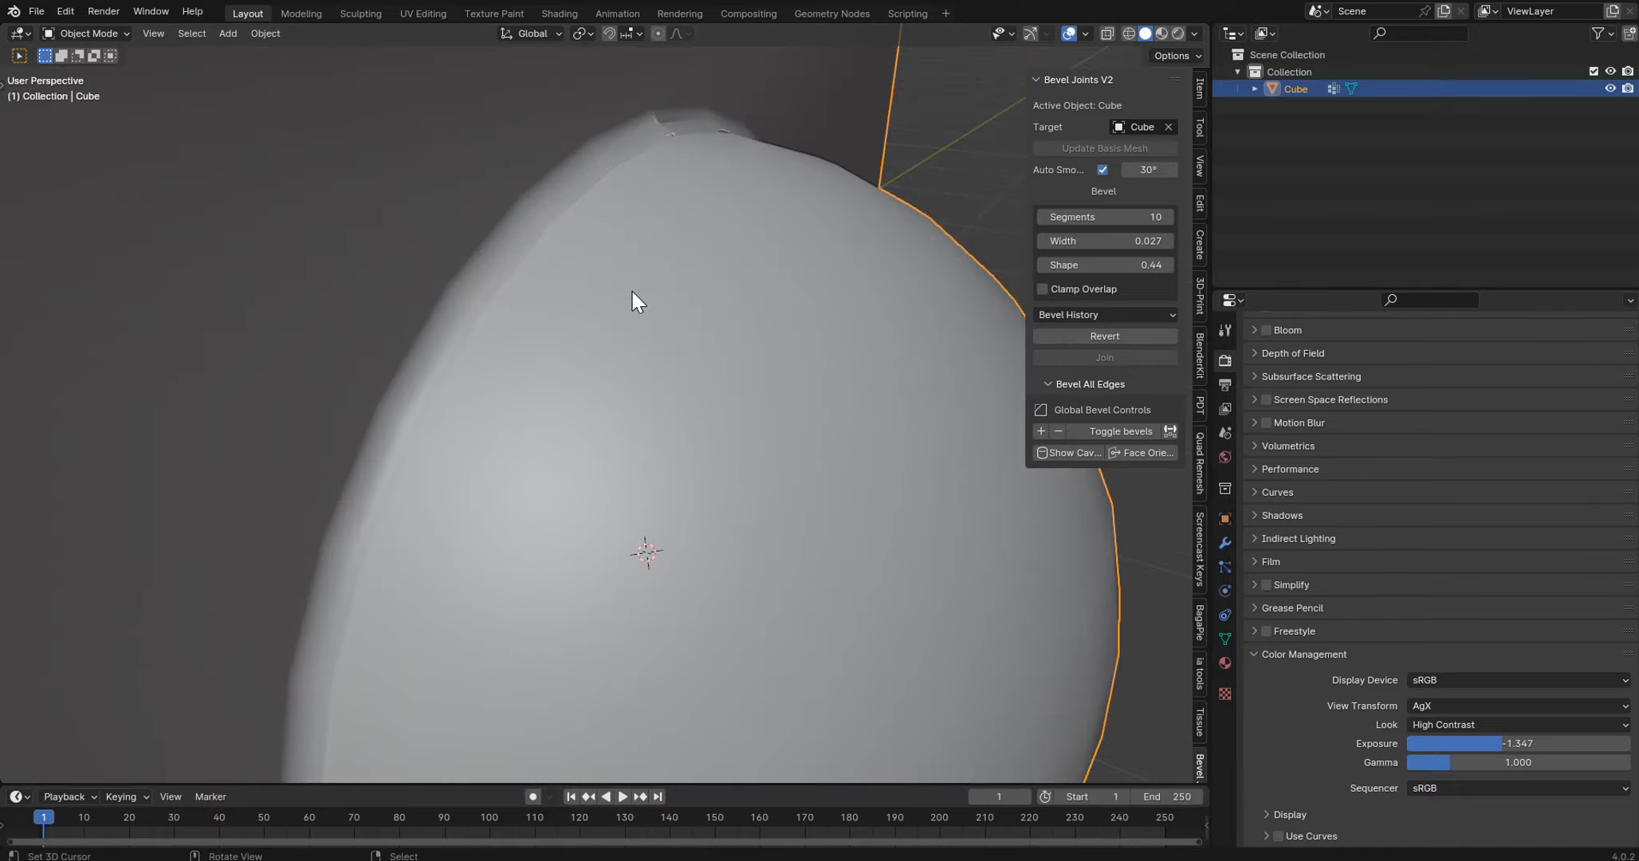
scroll(621, 323, "down", 5)
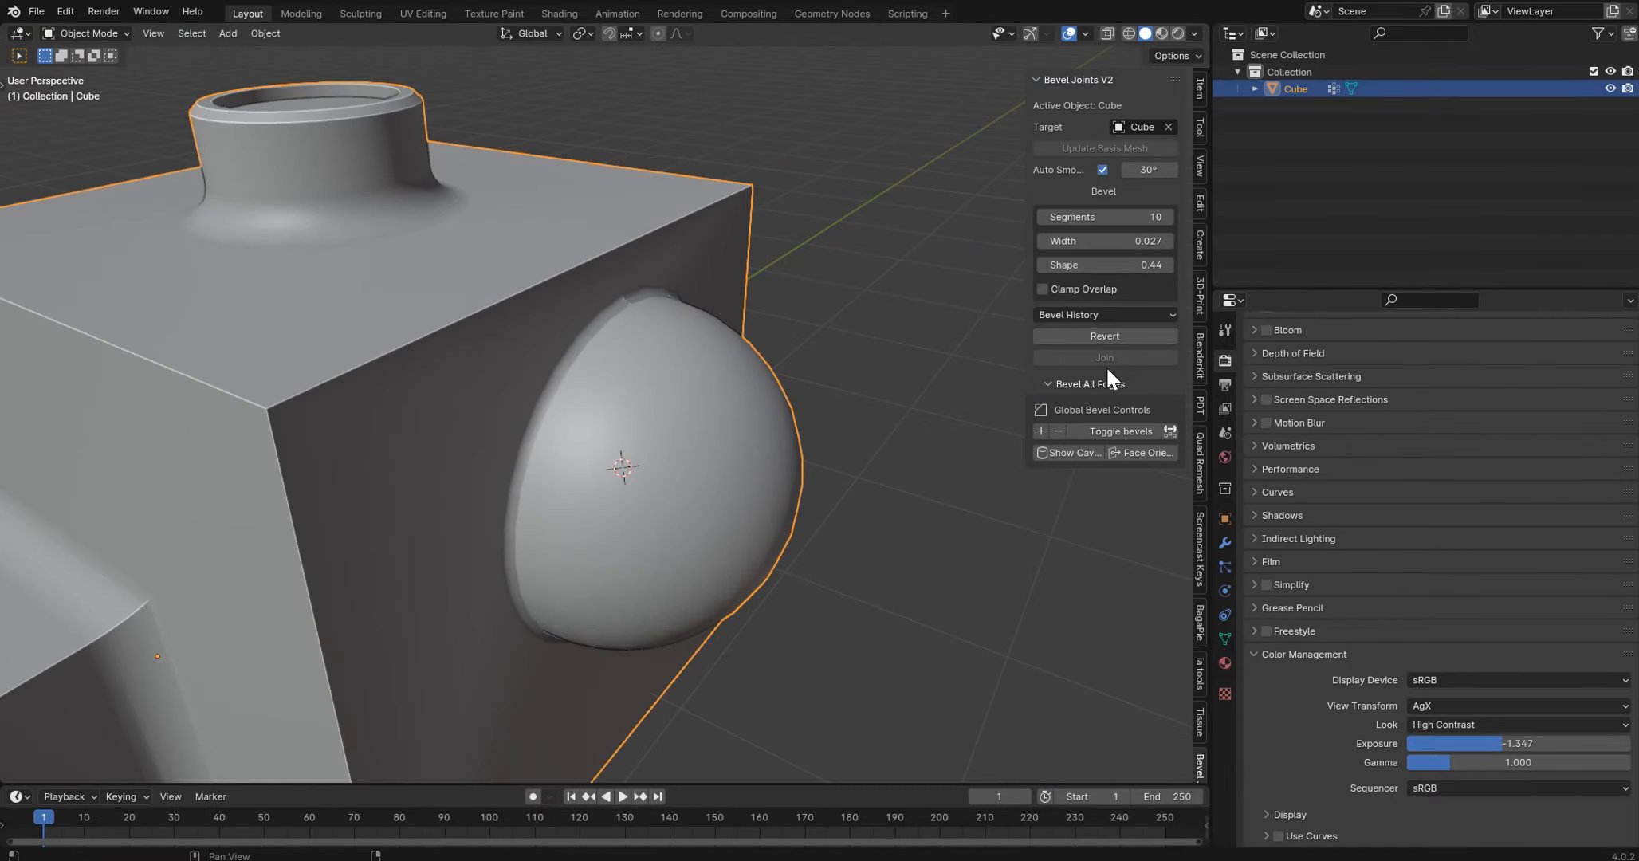
left_click(1111, 335)
left_click(695, 412)
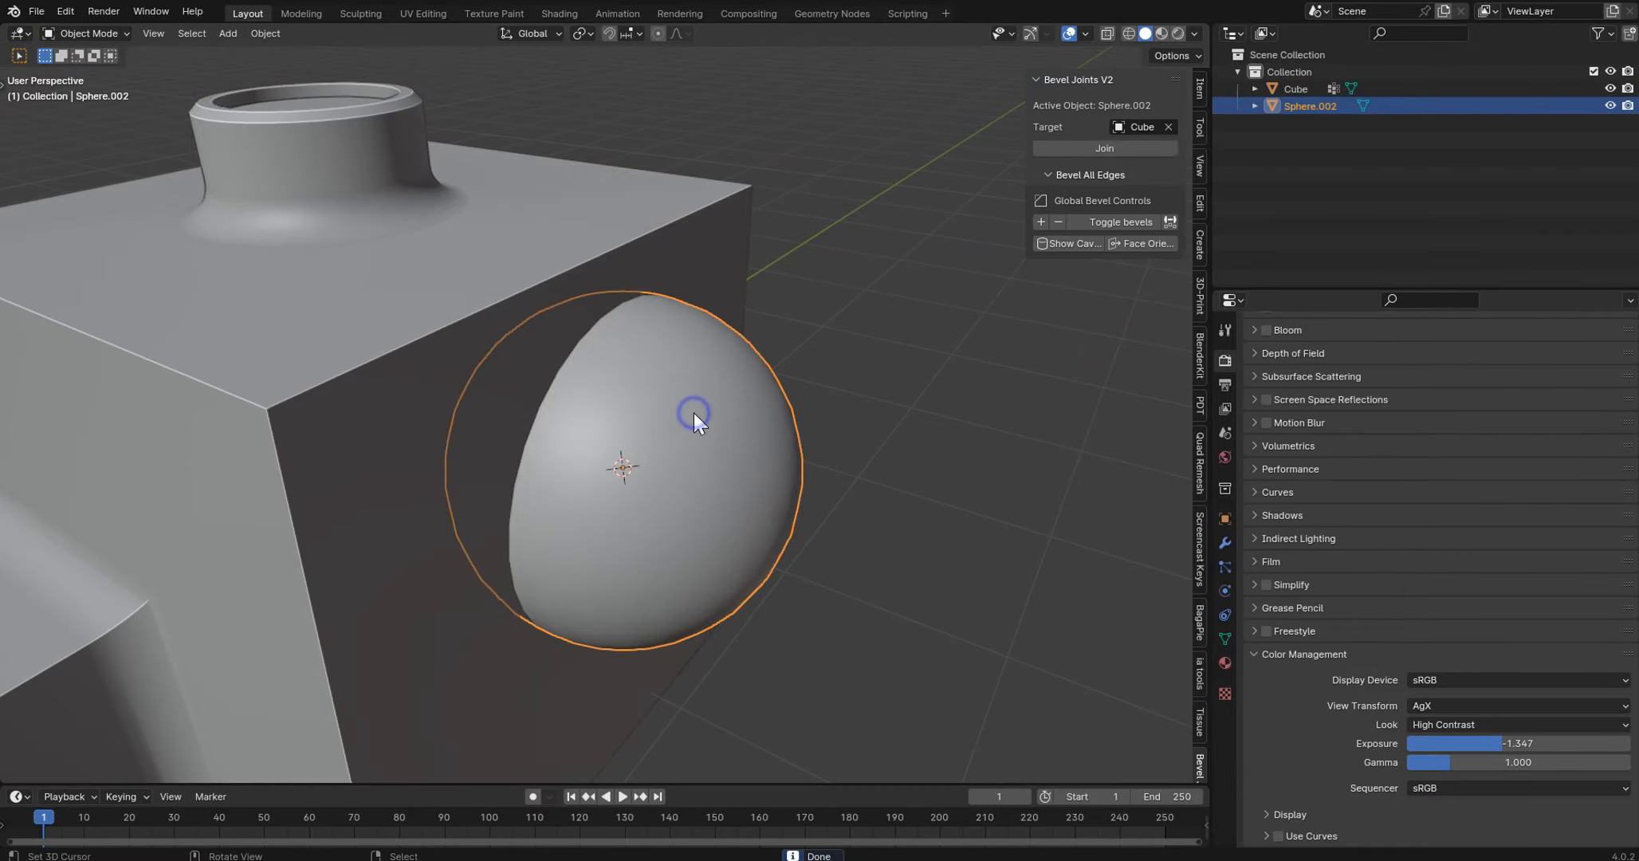
- Rotate the sphere 90° about the Y axis in wireframe, and check its mesh against the cube in Edit Mode
key("shift+z")
key("r")
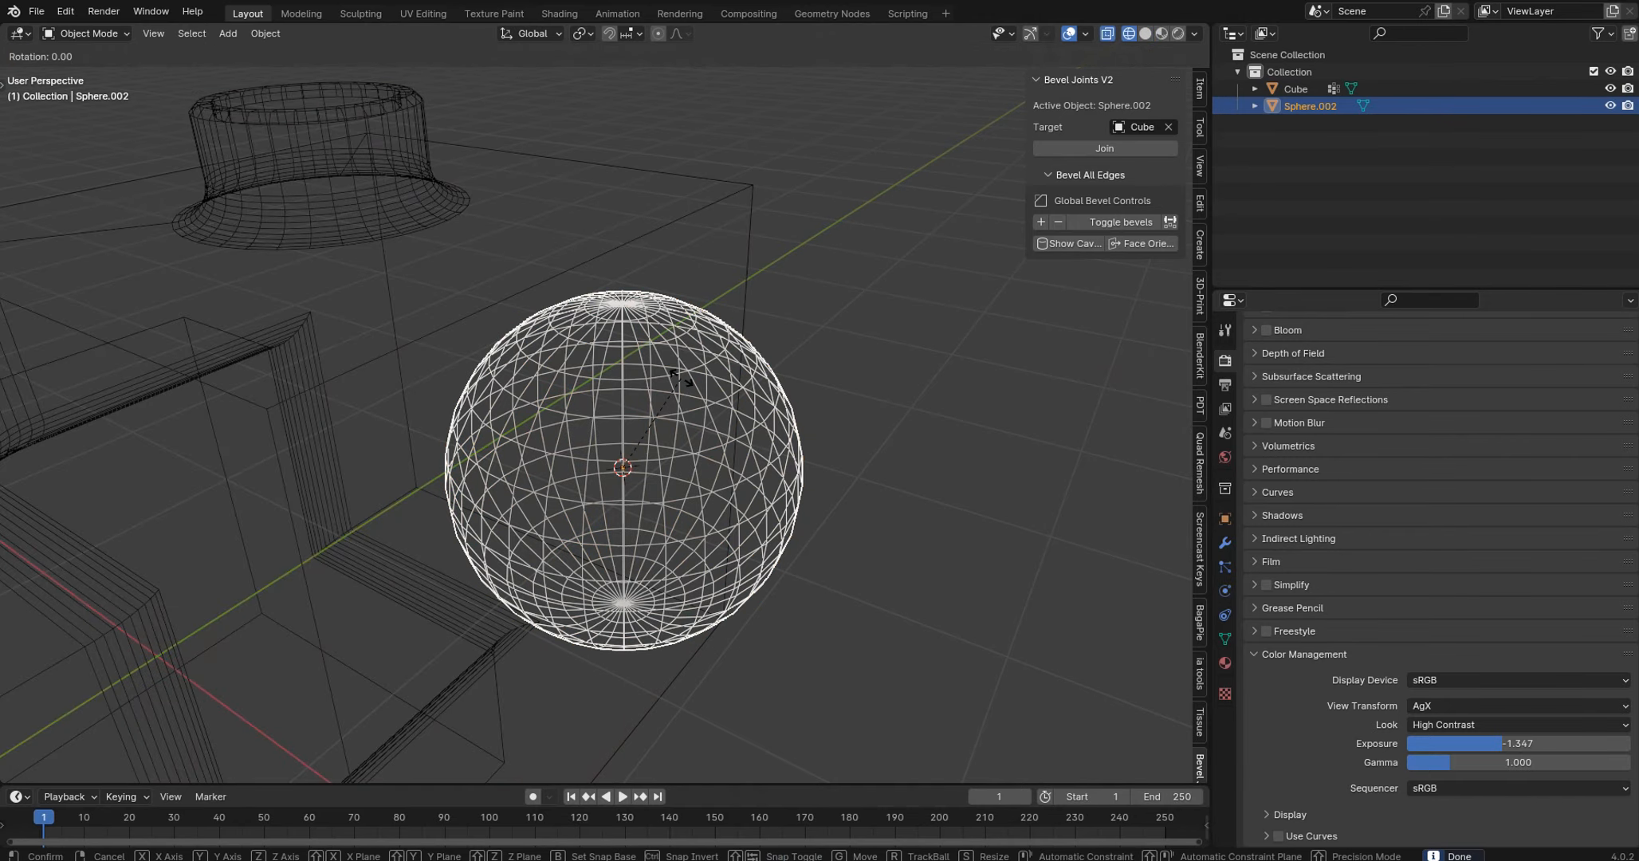
key("x")
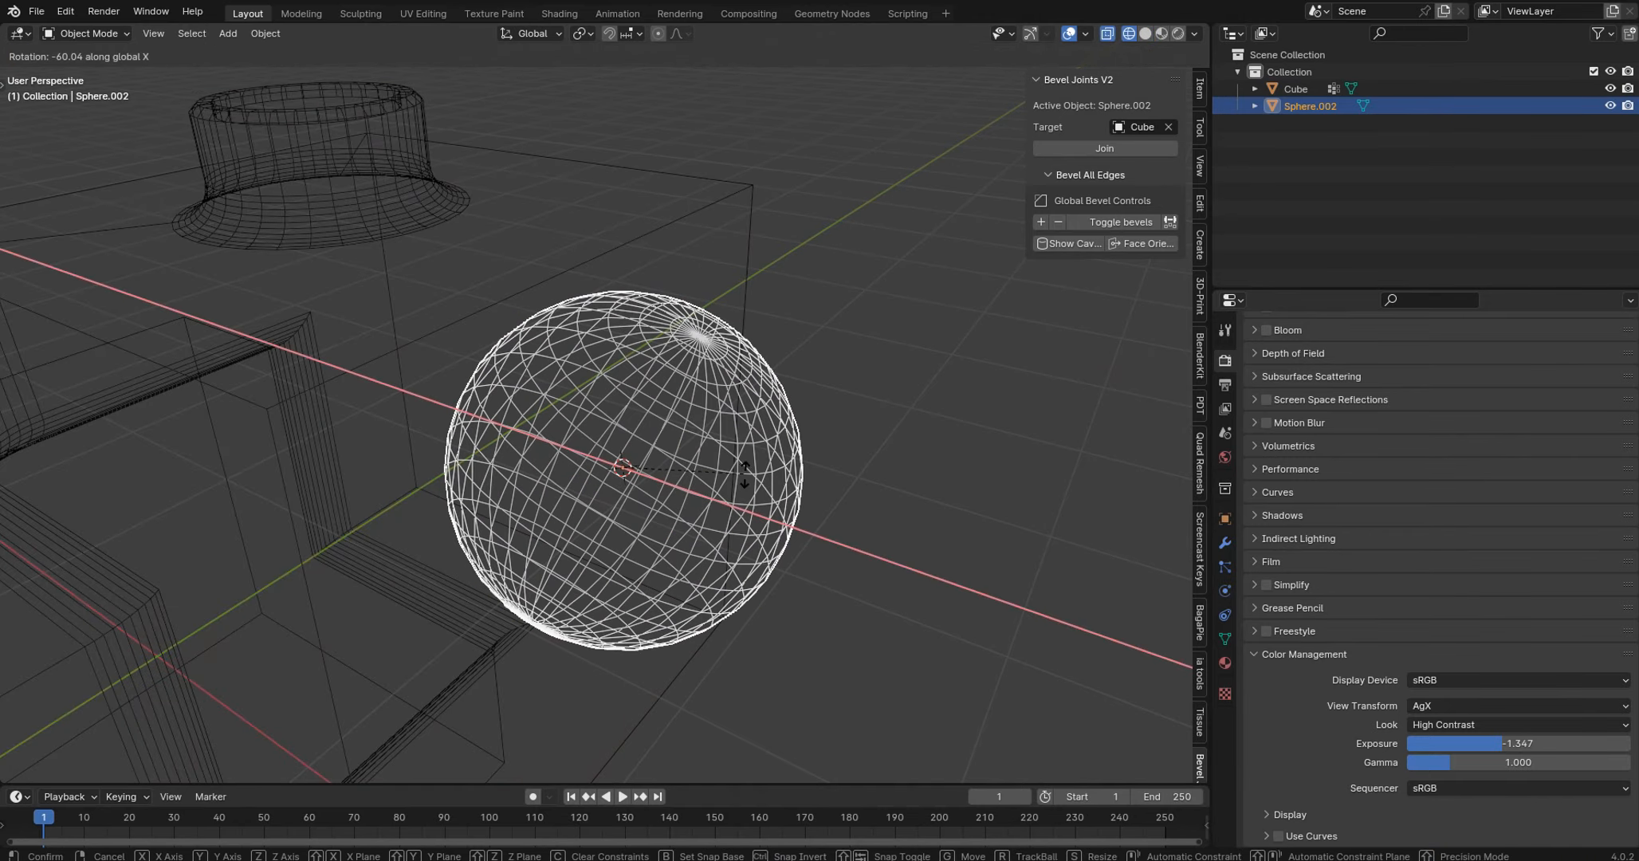
type("y90")
key("Return")
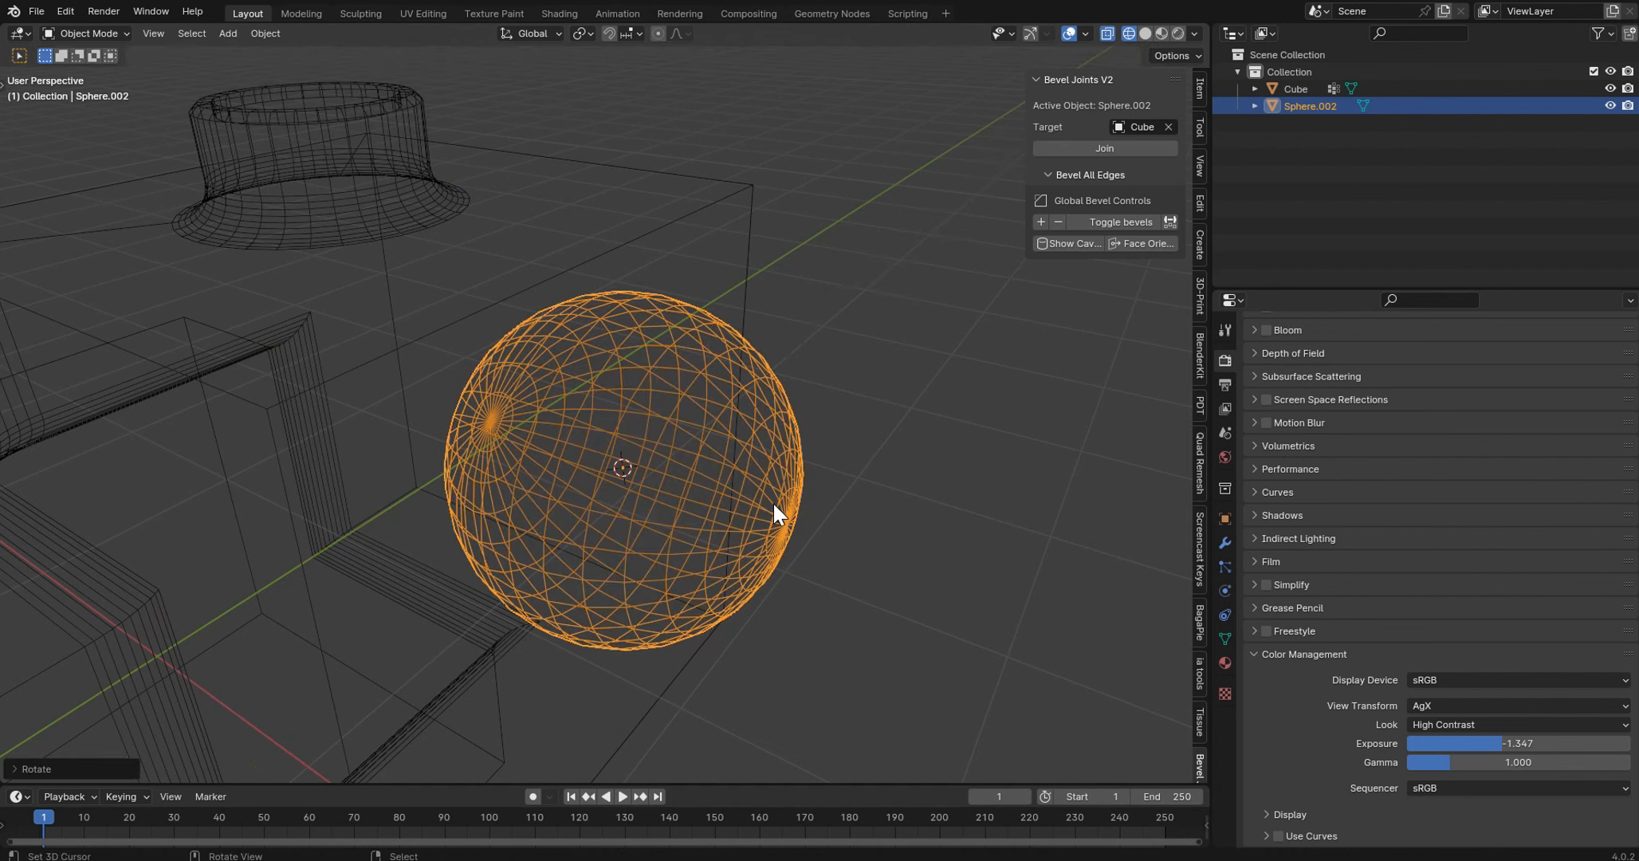
key("Tab")
key("shift+z")
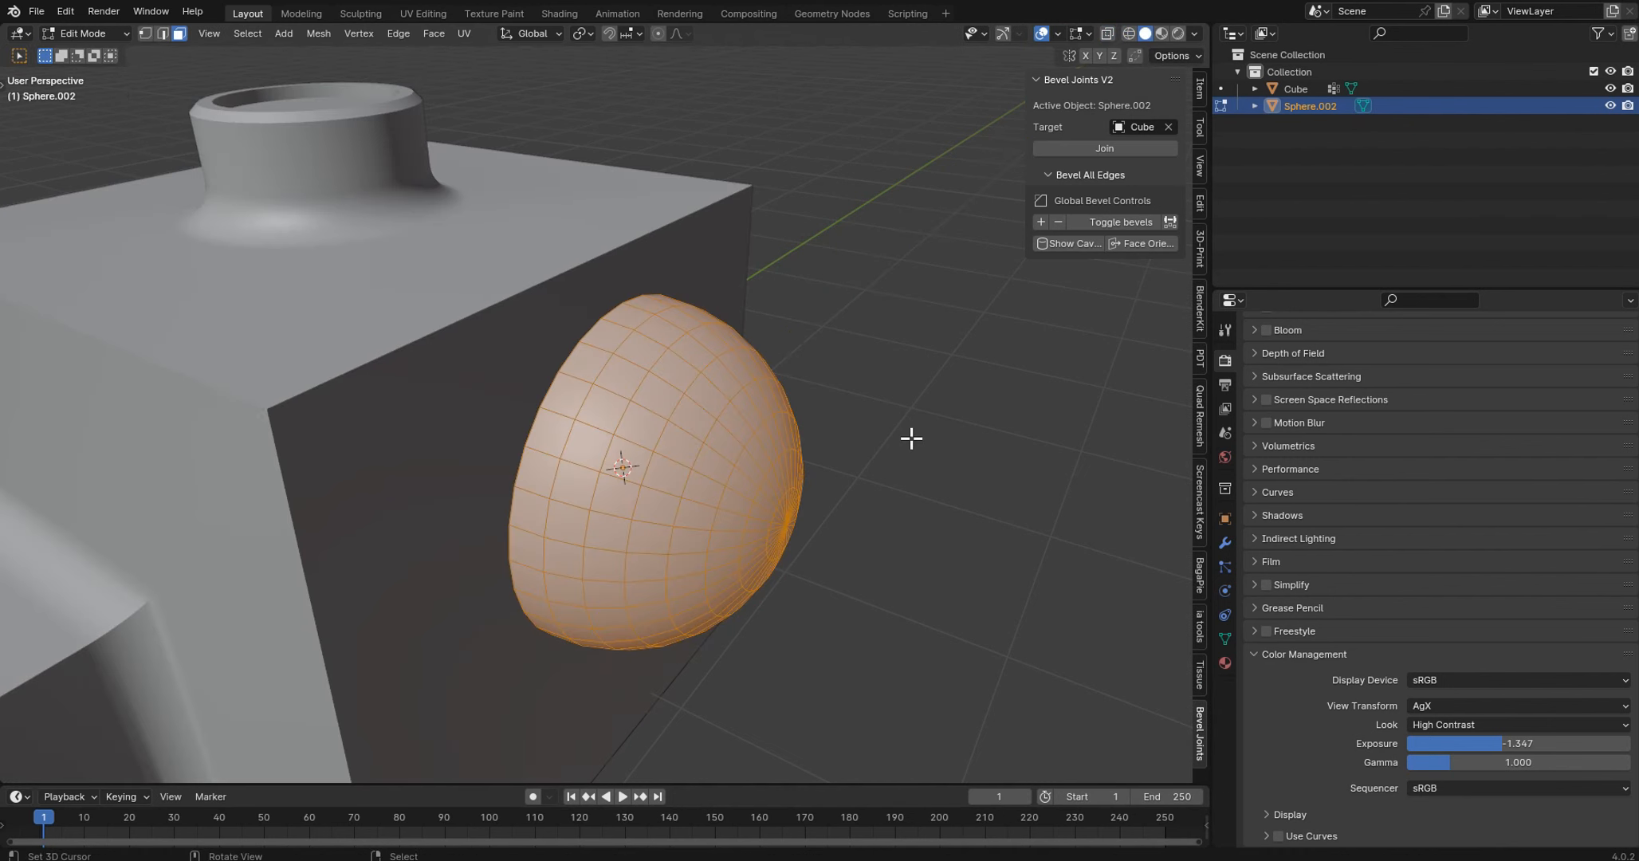
key("Tab")
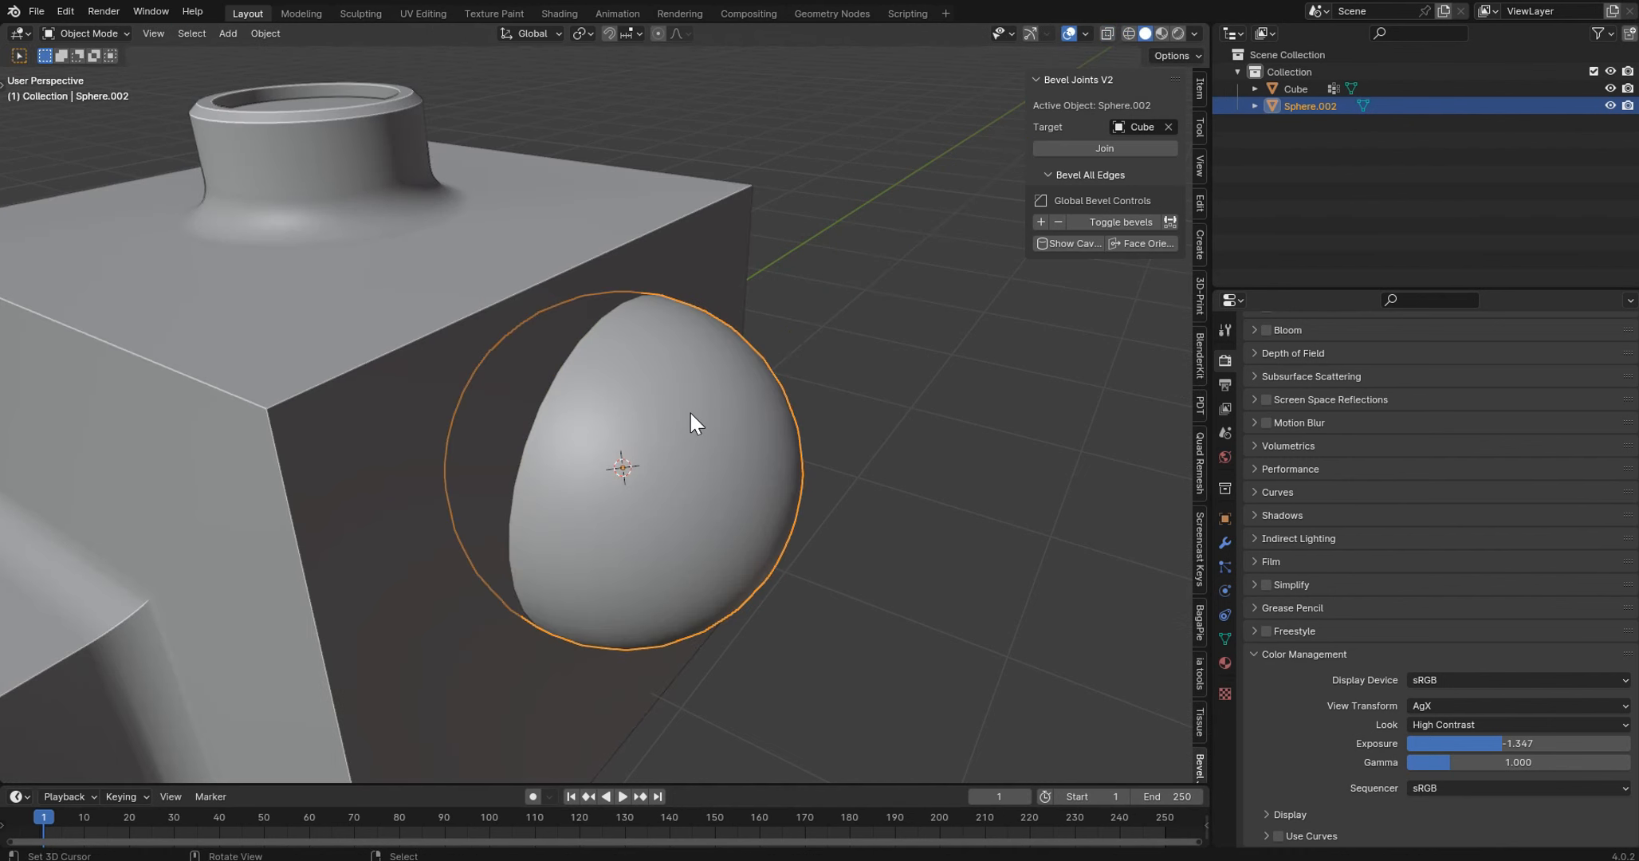
- Try joining the rotated sphere to the cube with an adjusted bevel width, and revert the join
left_click(1142, 145)
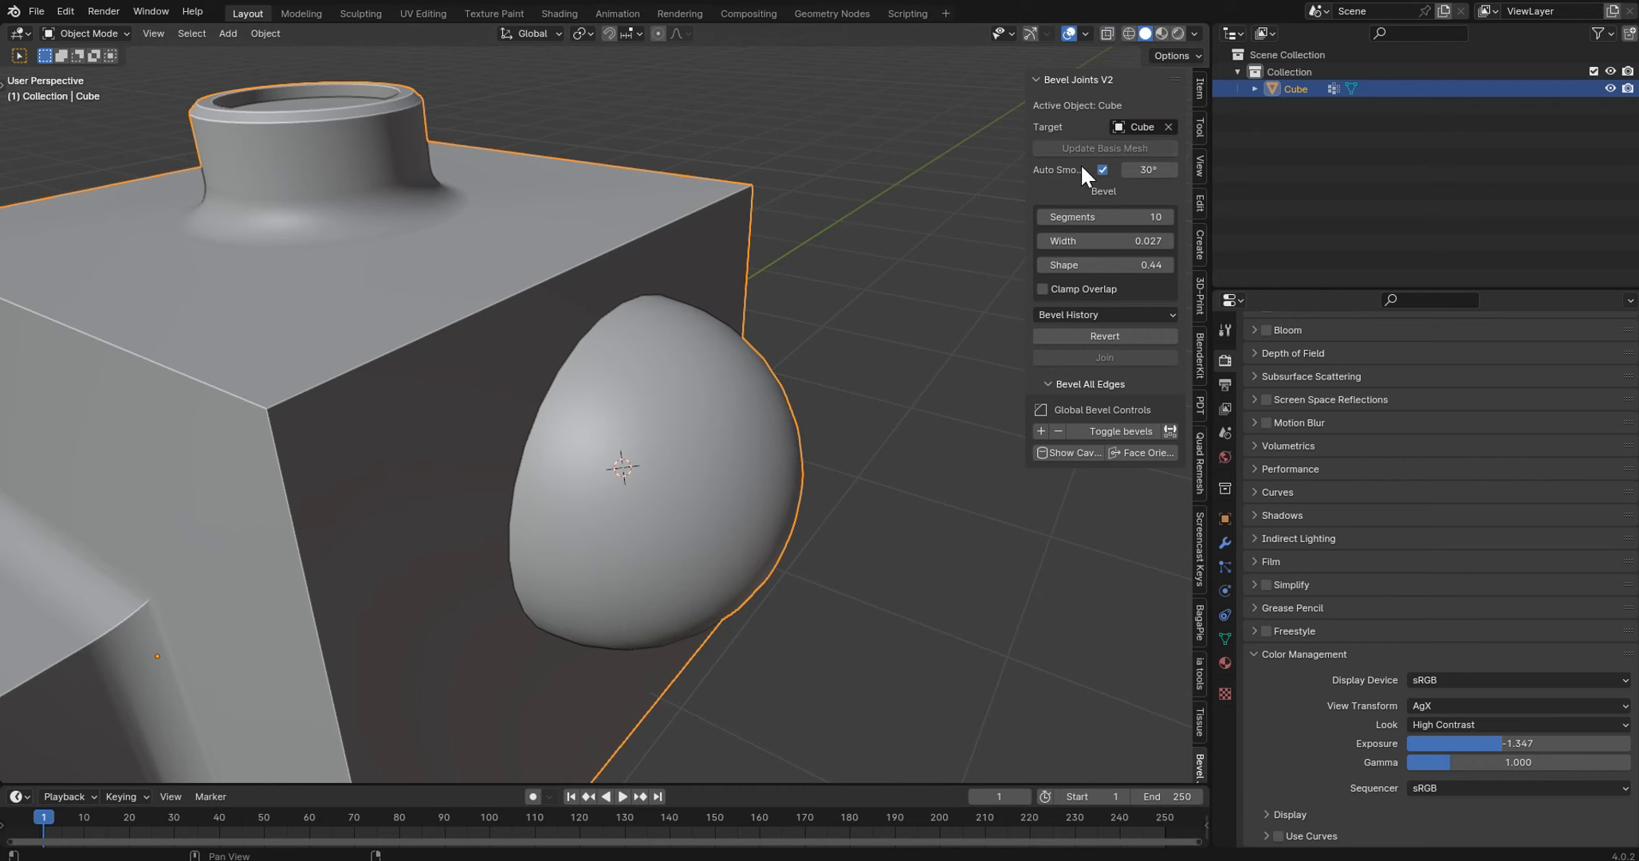
key("Tab")
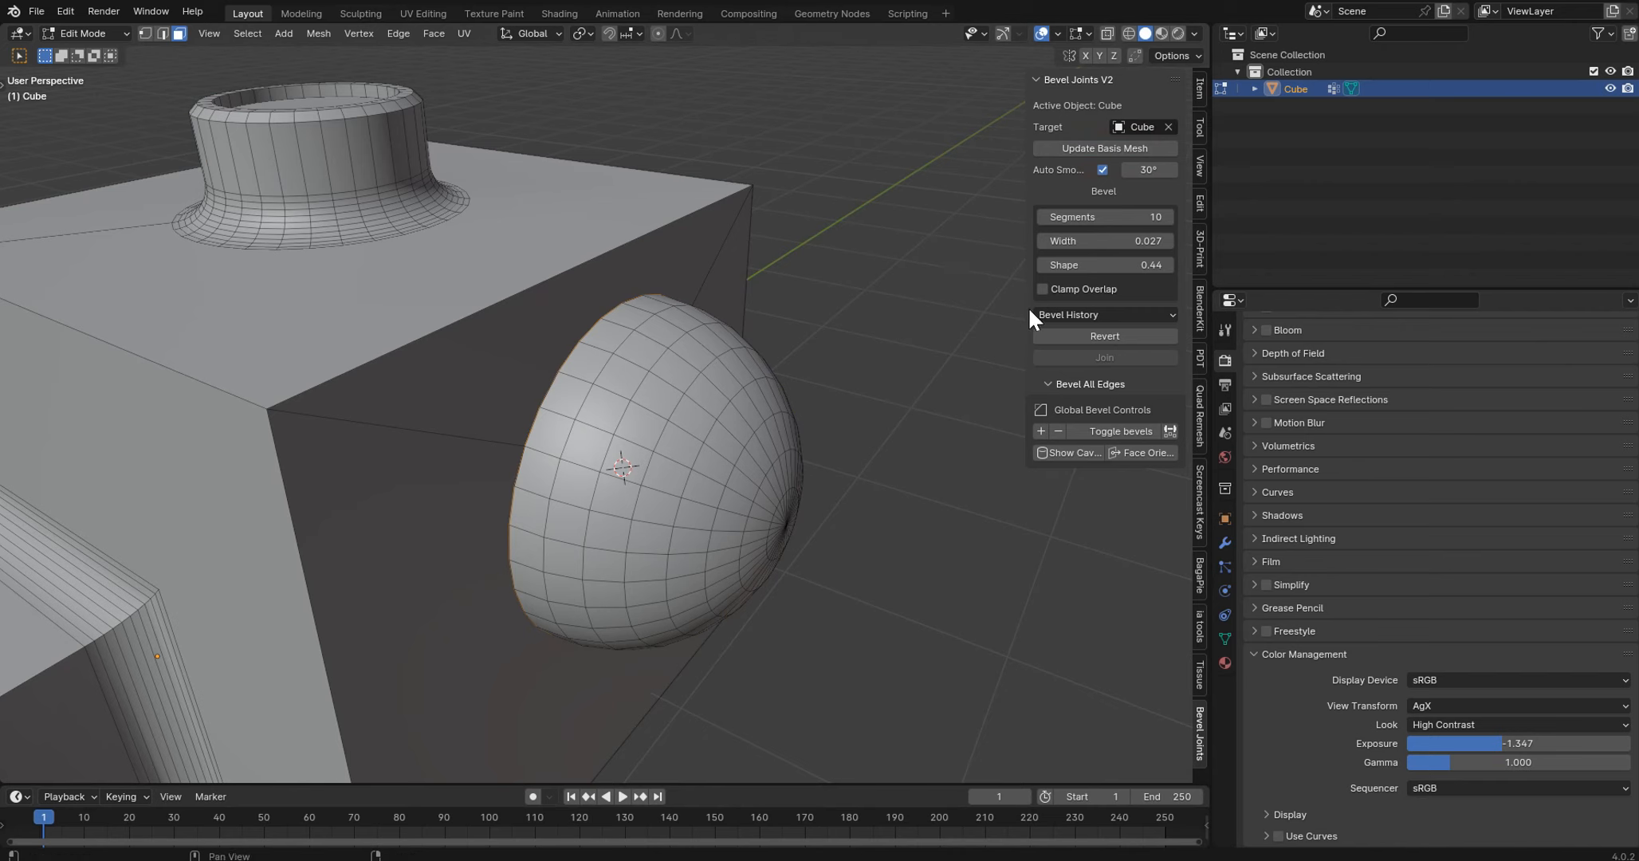
mouse_move(1109, 241)
left_mouse_down()
mouse_move(1128, 244)
mouse_move(1115, 245)
left_mouse_up()
left_click(1139, 336)
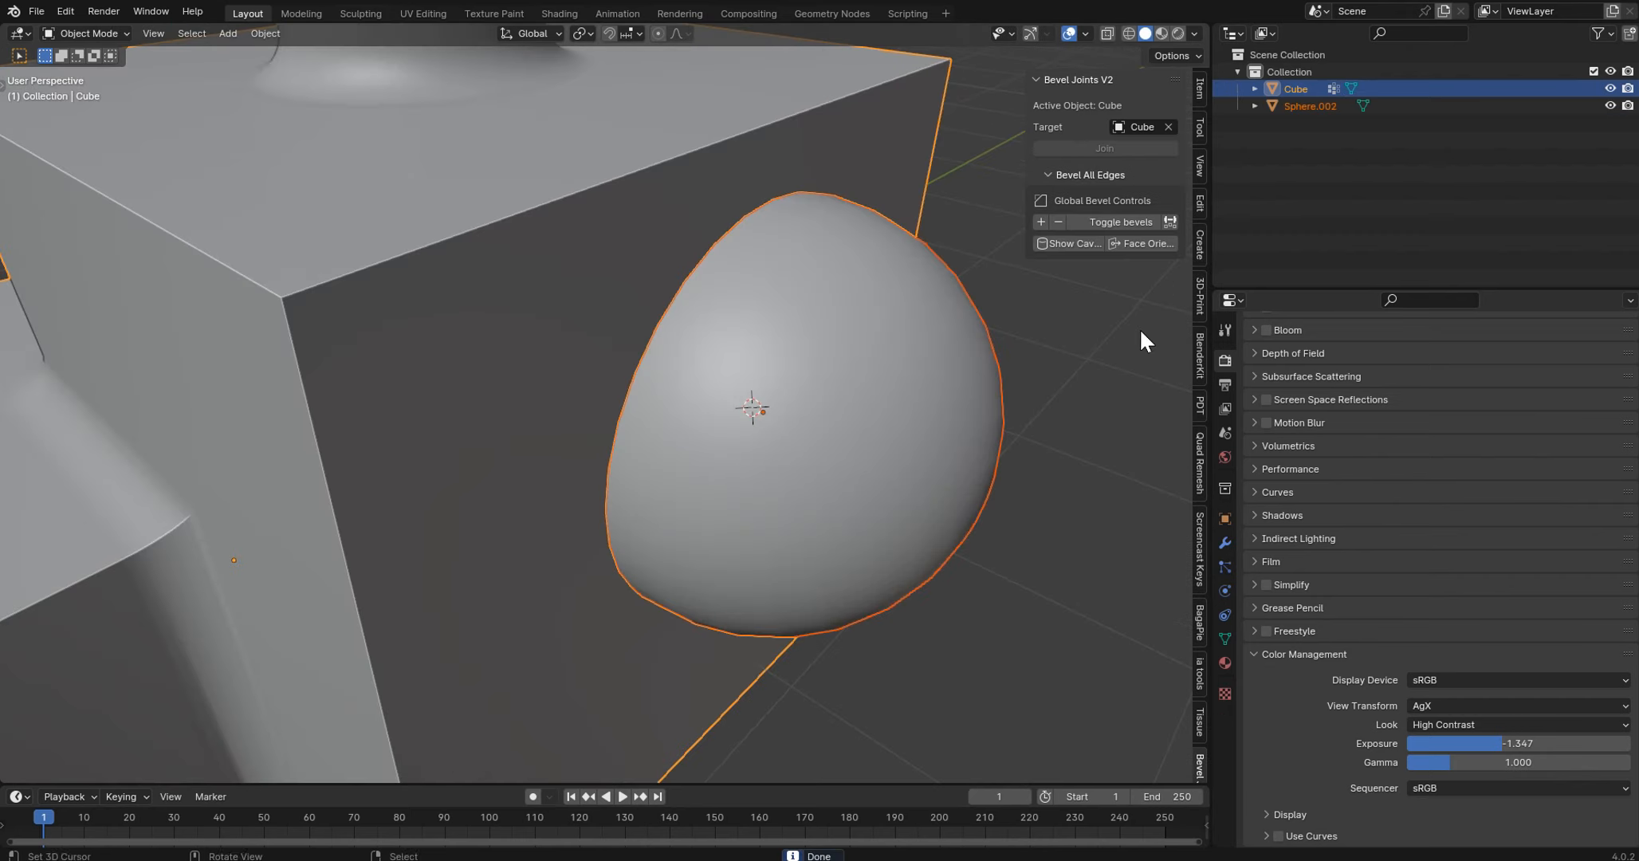
scroll(849, 307, "down", 5)
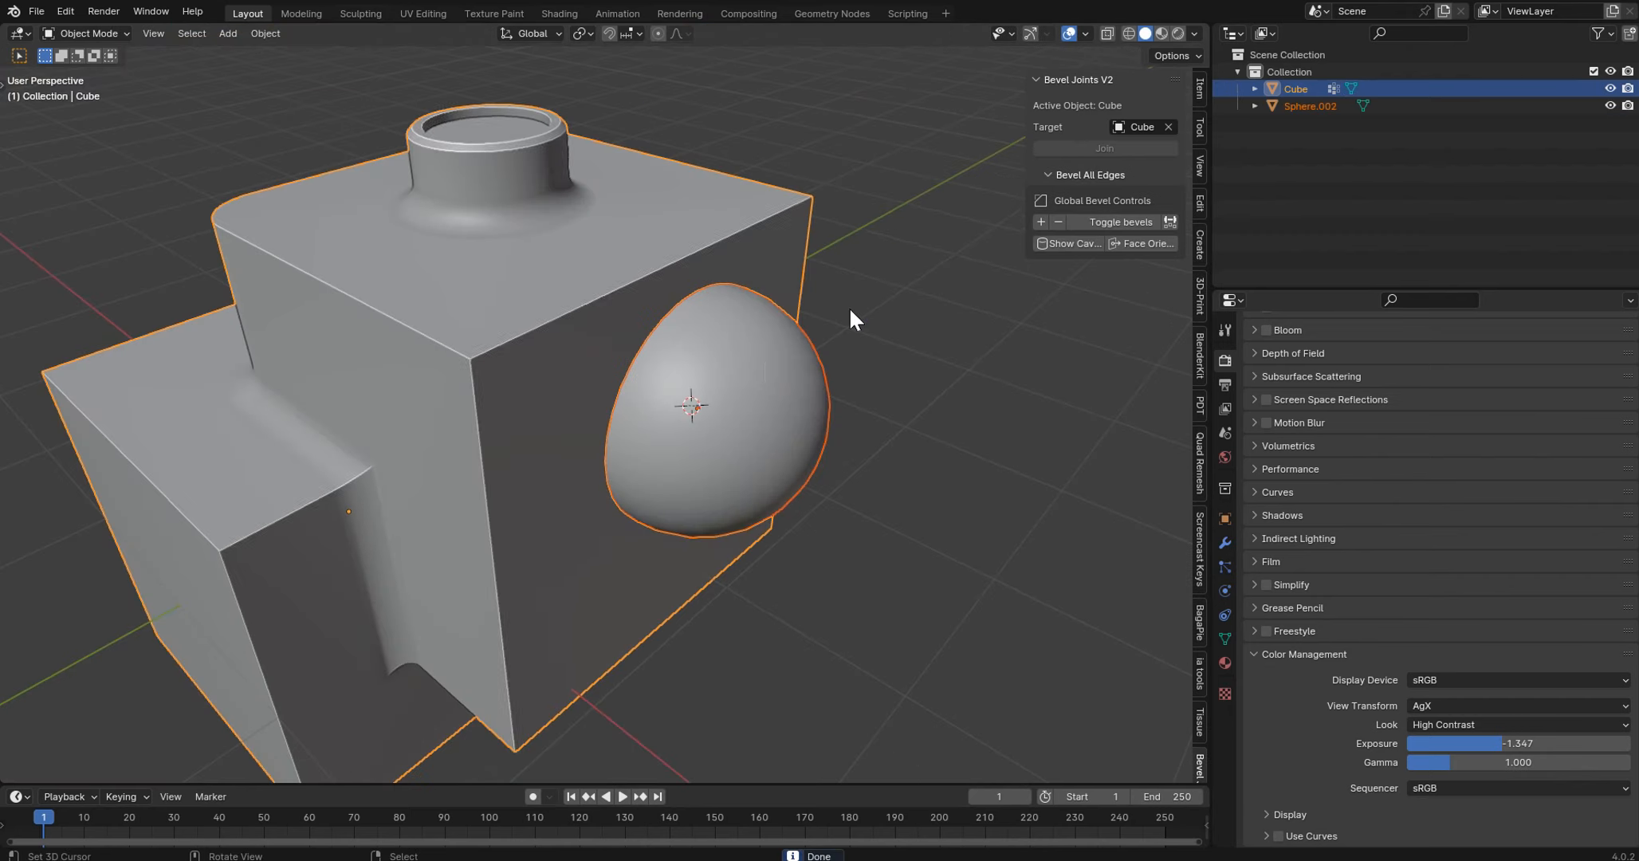
- Examine the sphere's edge loops where it meets the cube, in wireframe and in Edit Mode
left_click(761, 364)
key("shift+z")
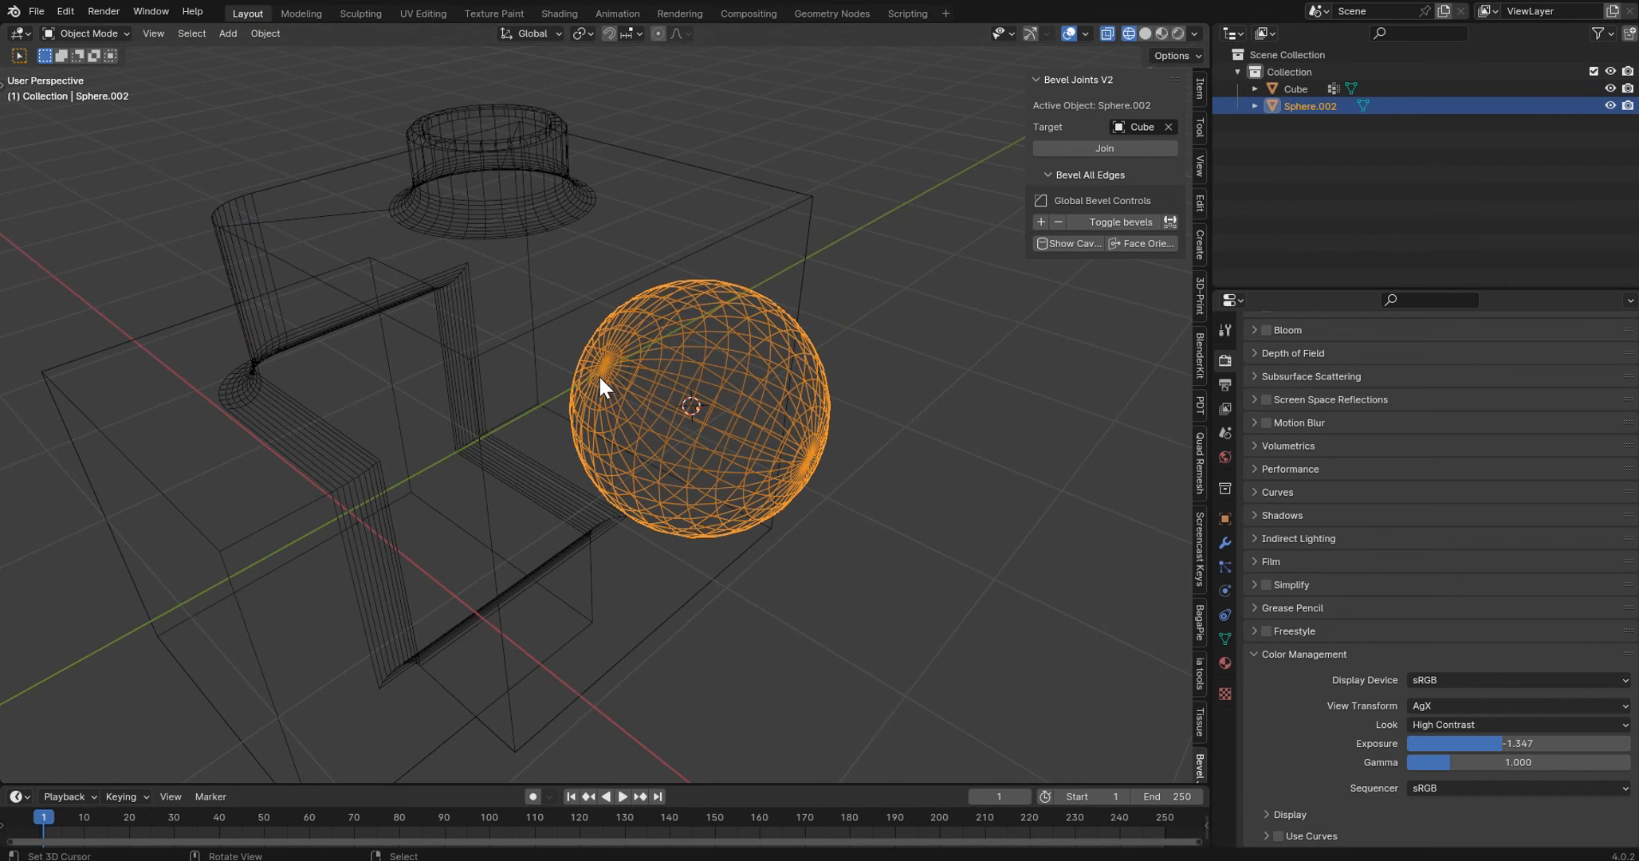
scroll(707, 352, "up", 3)
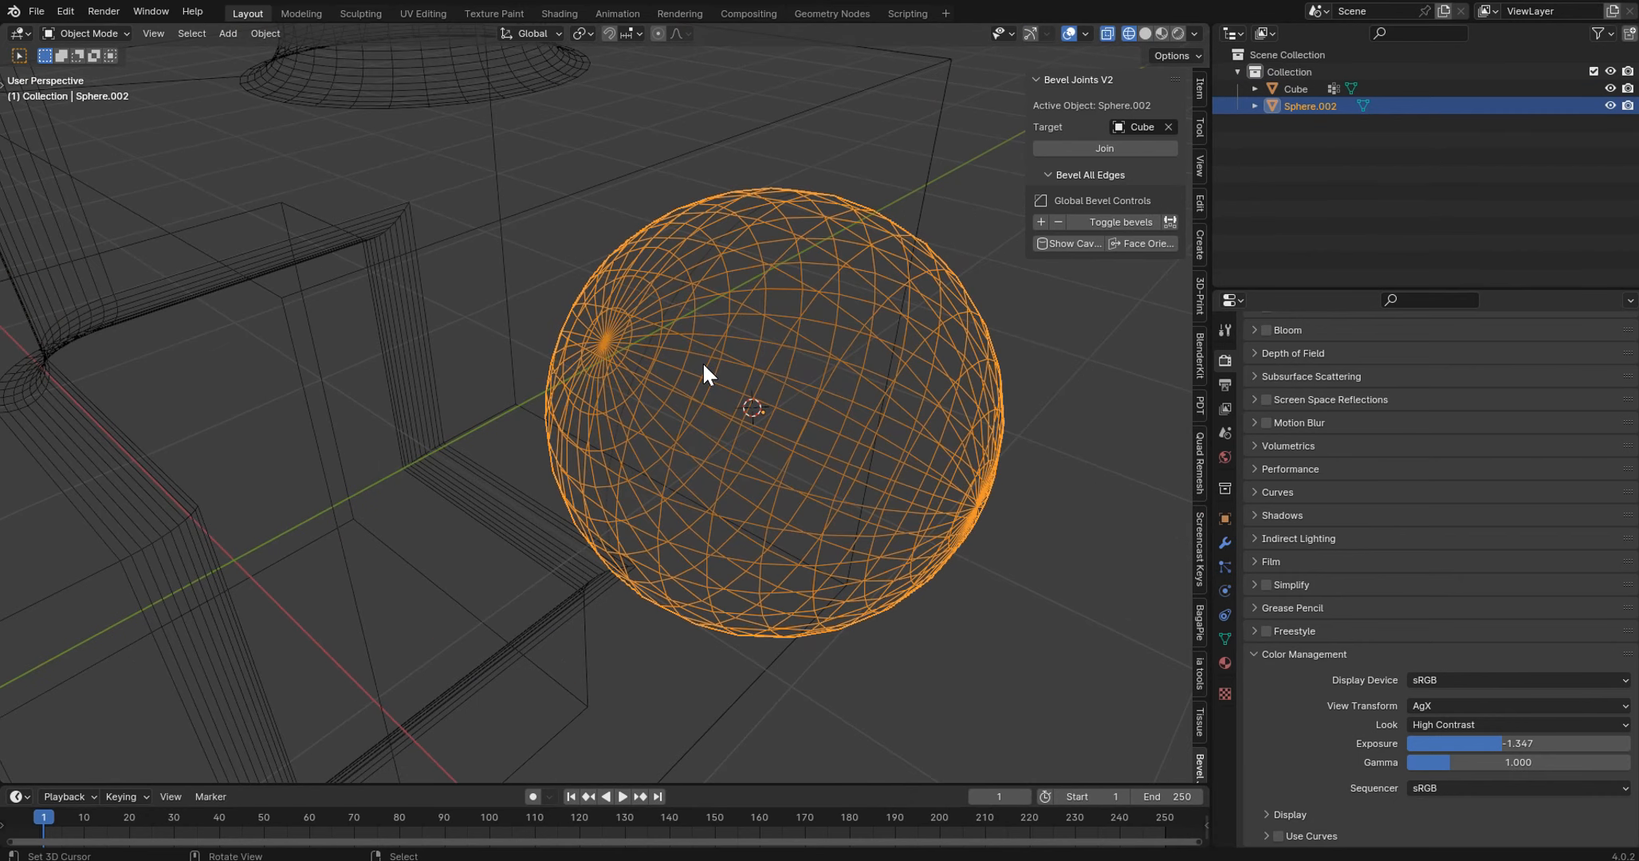
key("z")
left_click(944, 366)
key("Tab")
left_click(924, 348)
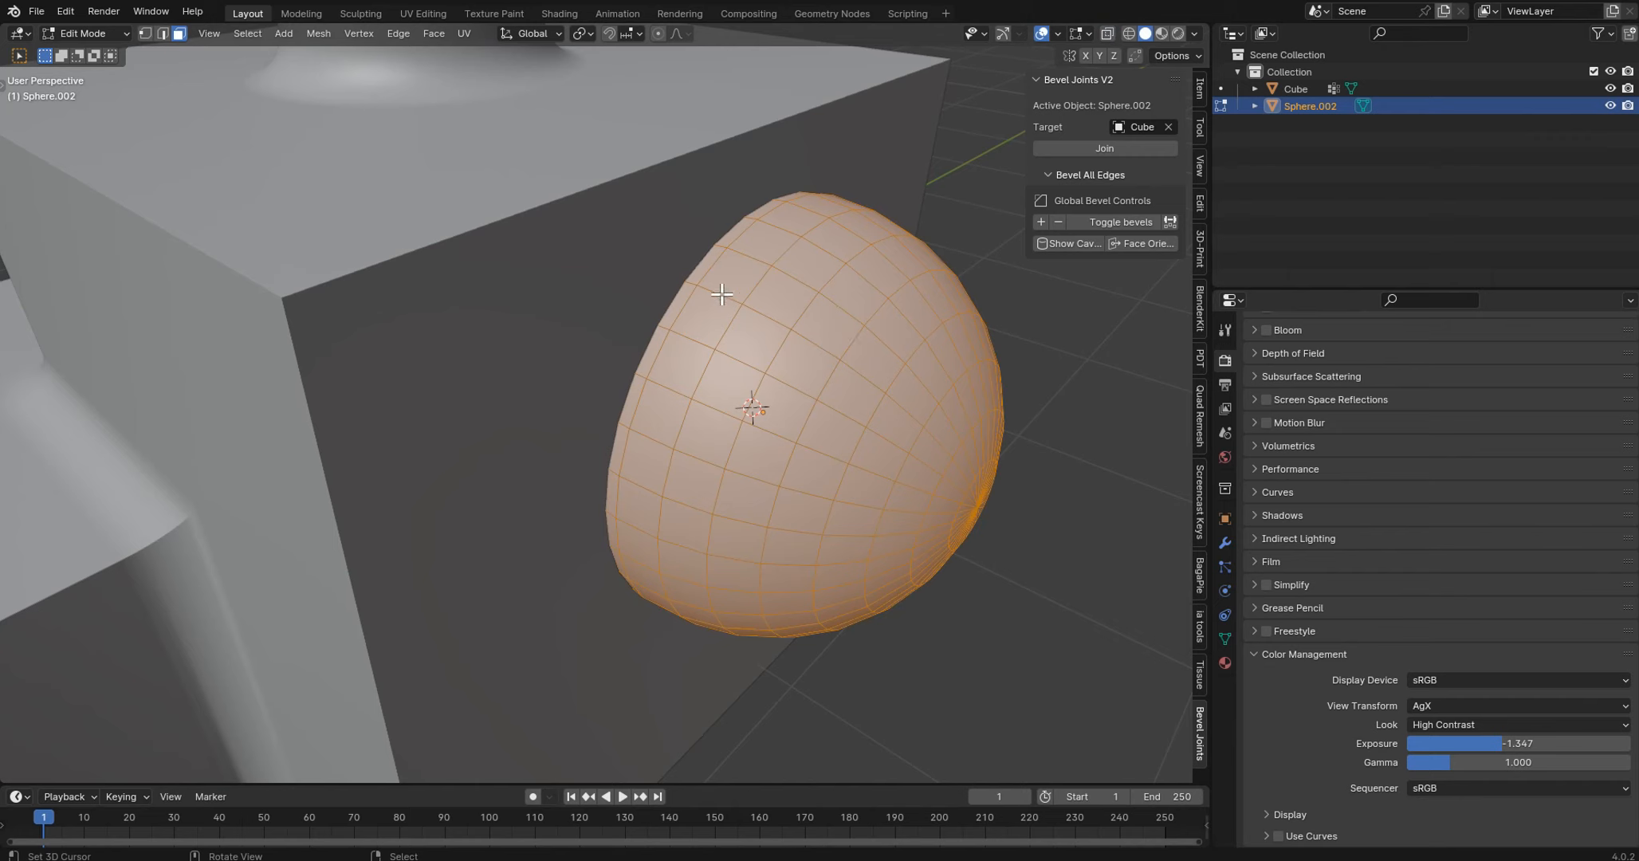
left_click(674, 313)
key("2")
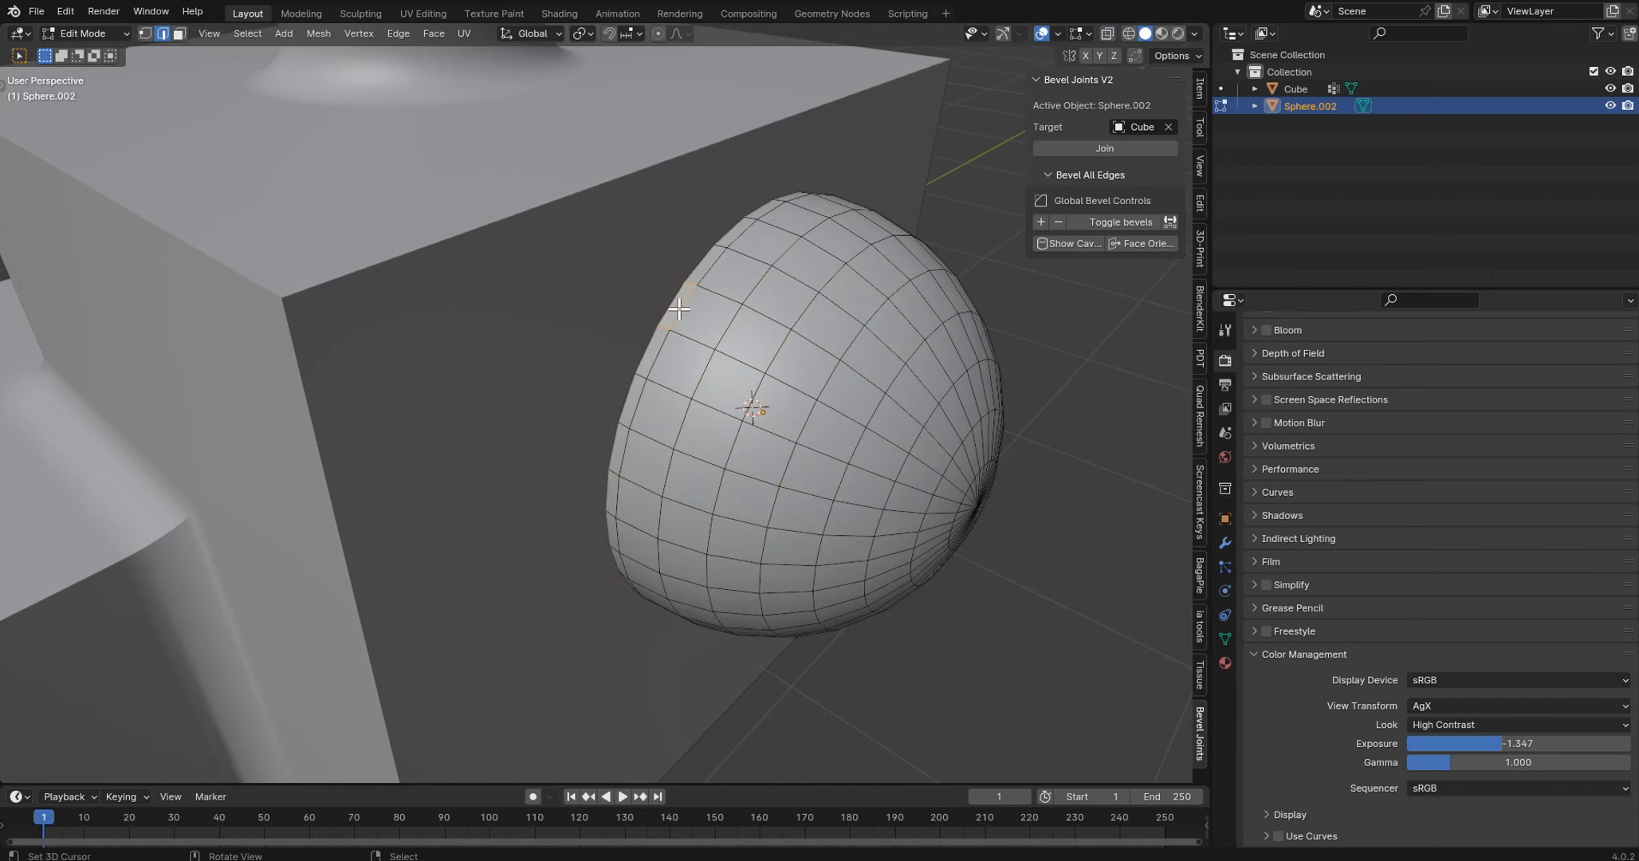
left_click(679, 307)
- Move the sphere's entire mesh about 0.03 m along the X axis and return to Object Mode
key("a")
scroll(690, 318, "down", 3)
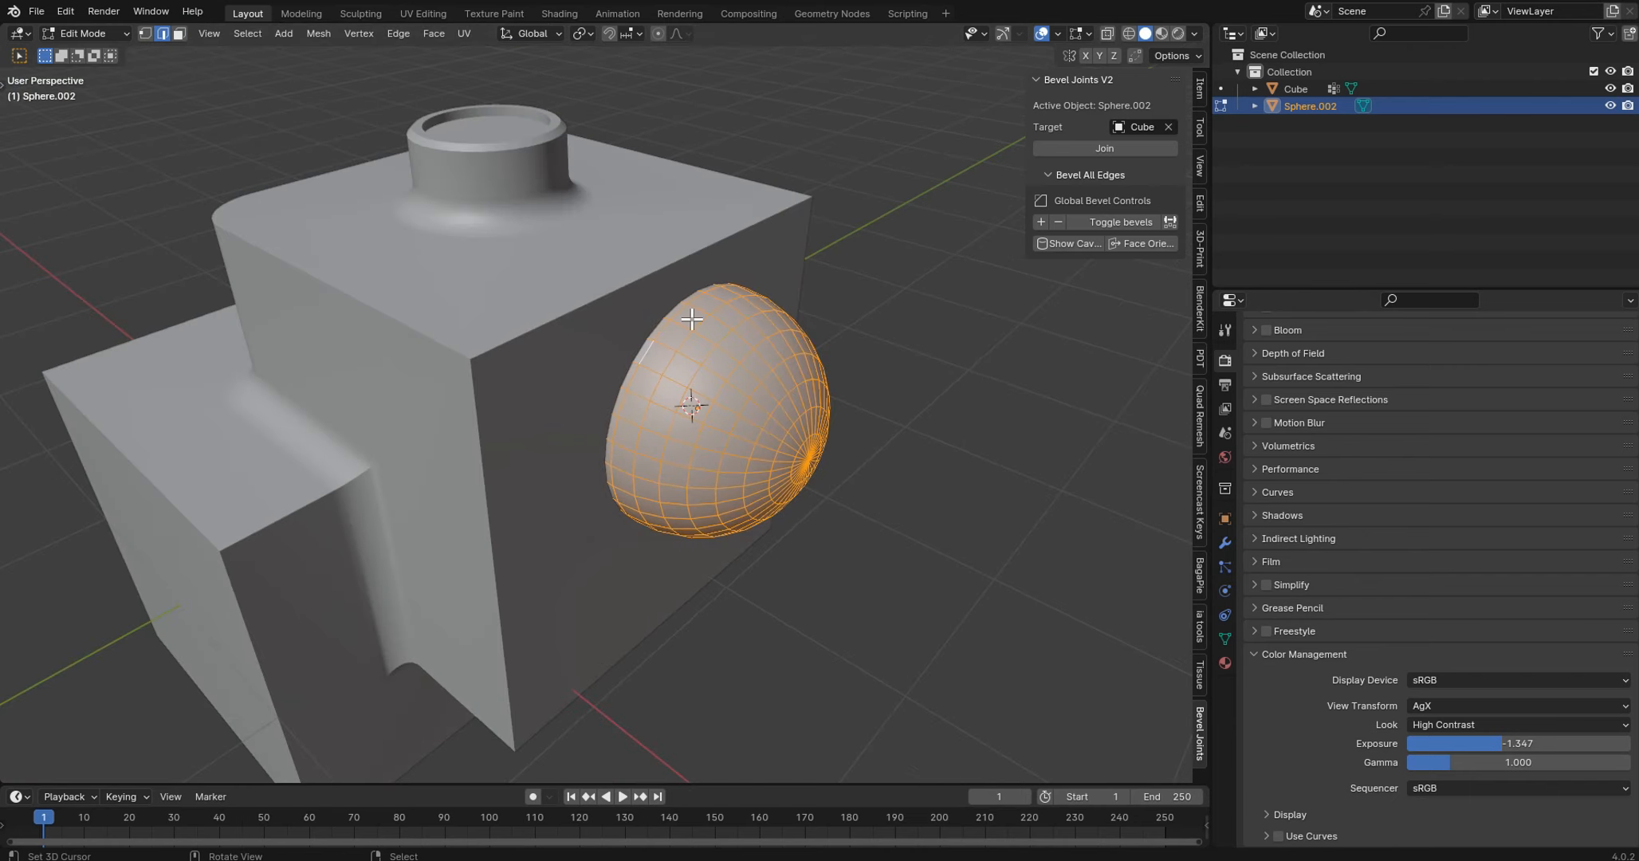
key("g")
key("z")
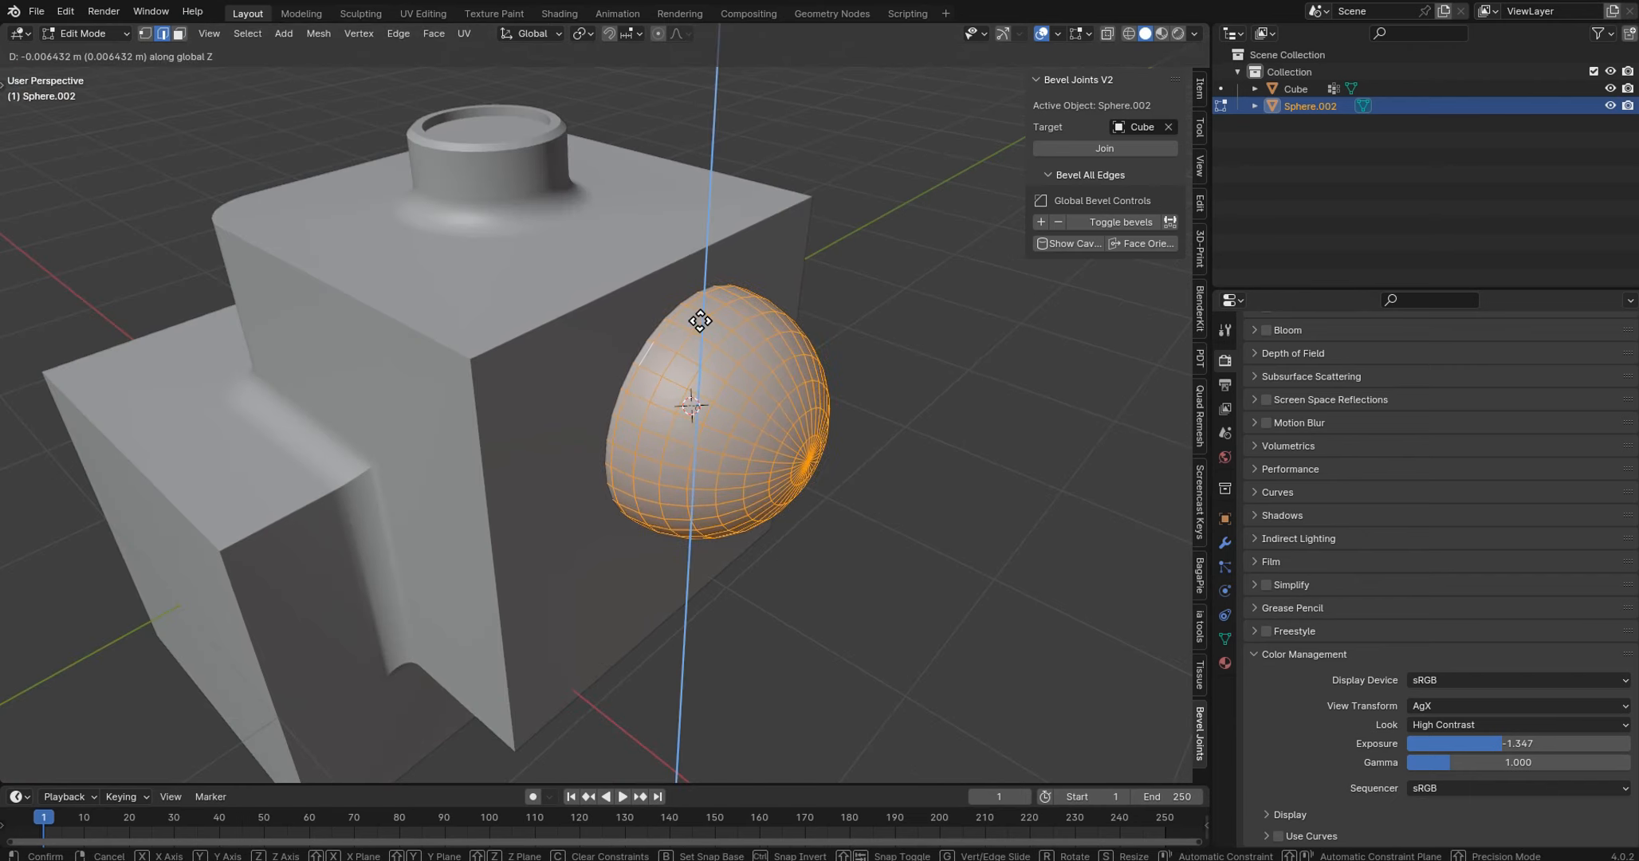
key("x")
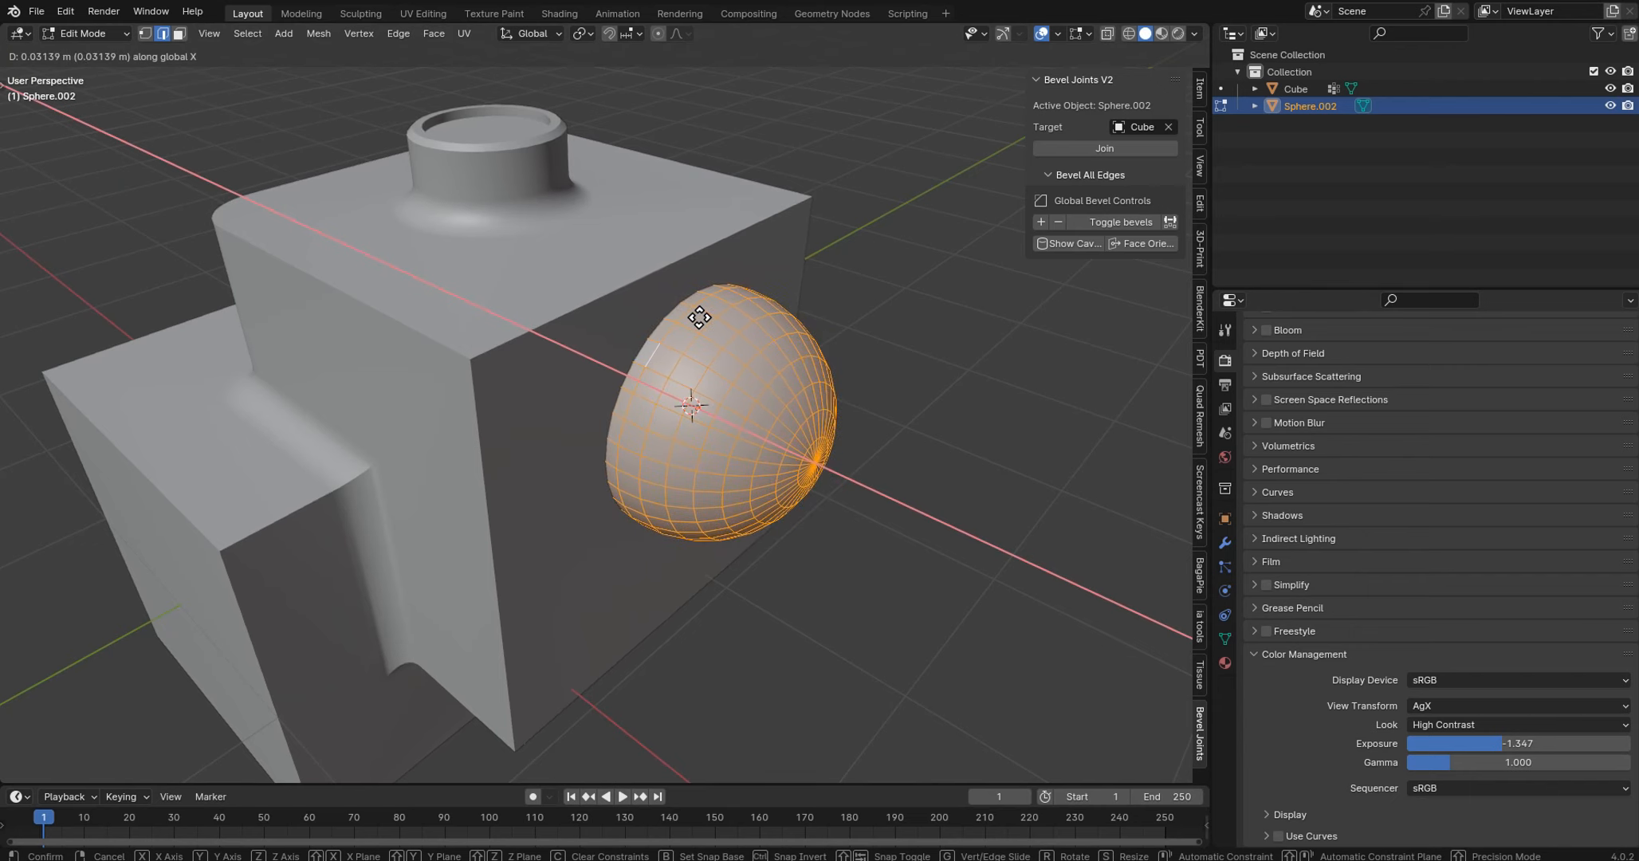
left_click(699, 317)
scroll(699, 317, "up", 3)
key("Tab")
left_click(761, 271)
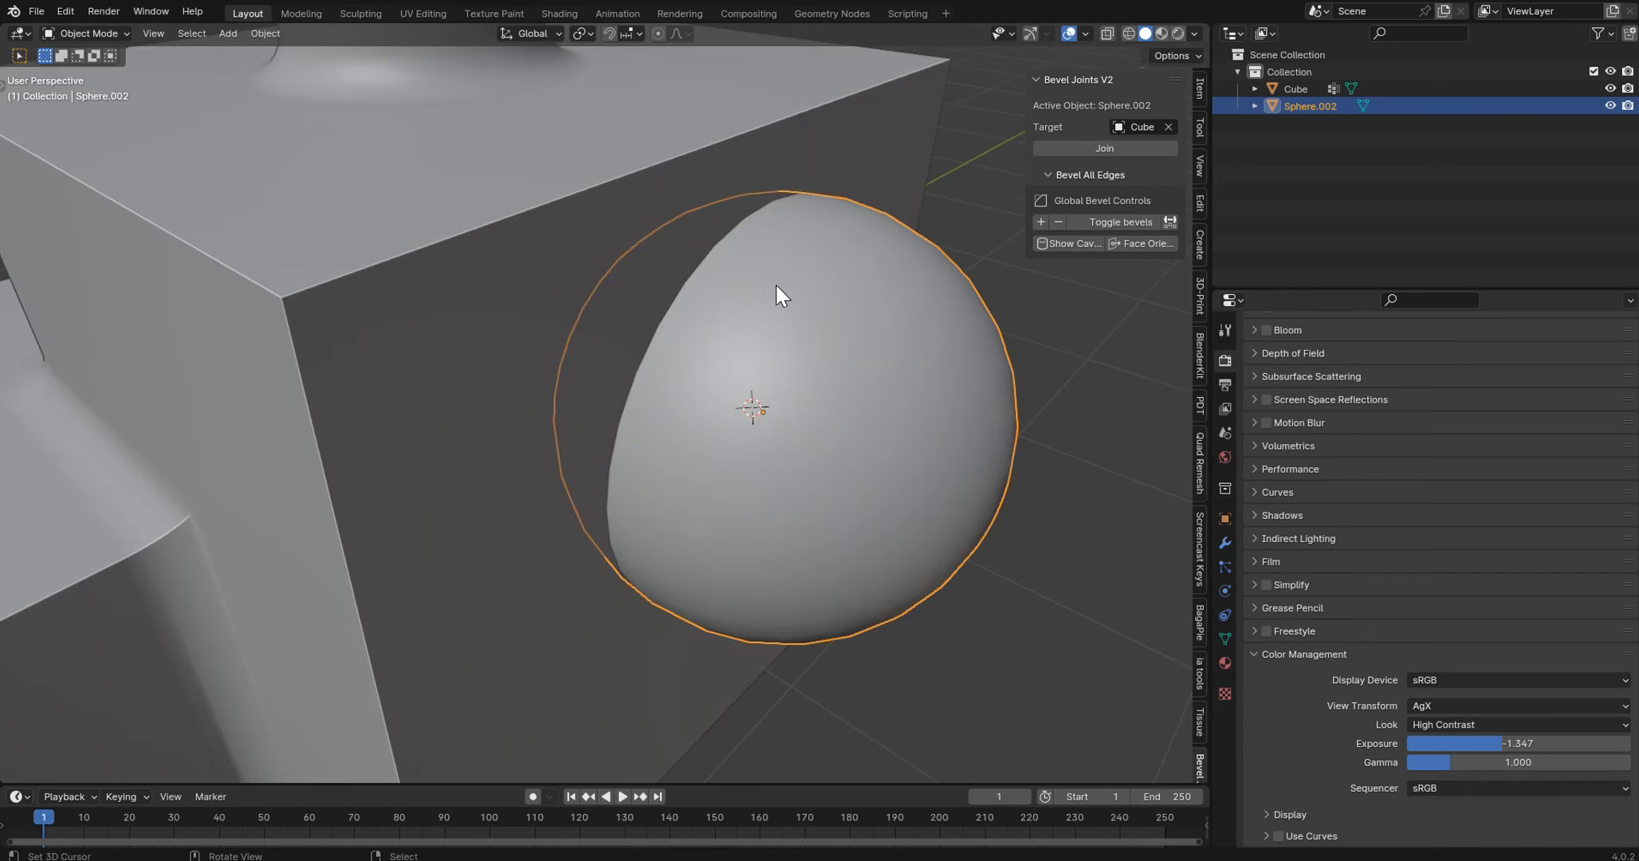
- Join the shifted sphere to the cube and set the joint's bevel width to 0.060
left_click(1095, 149)
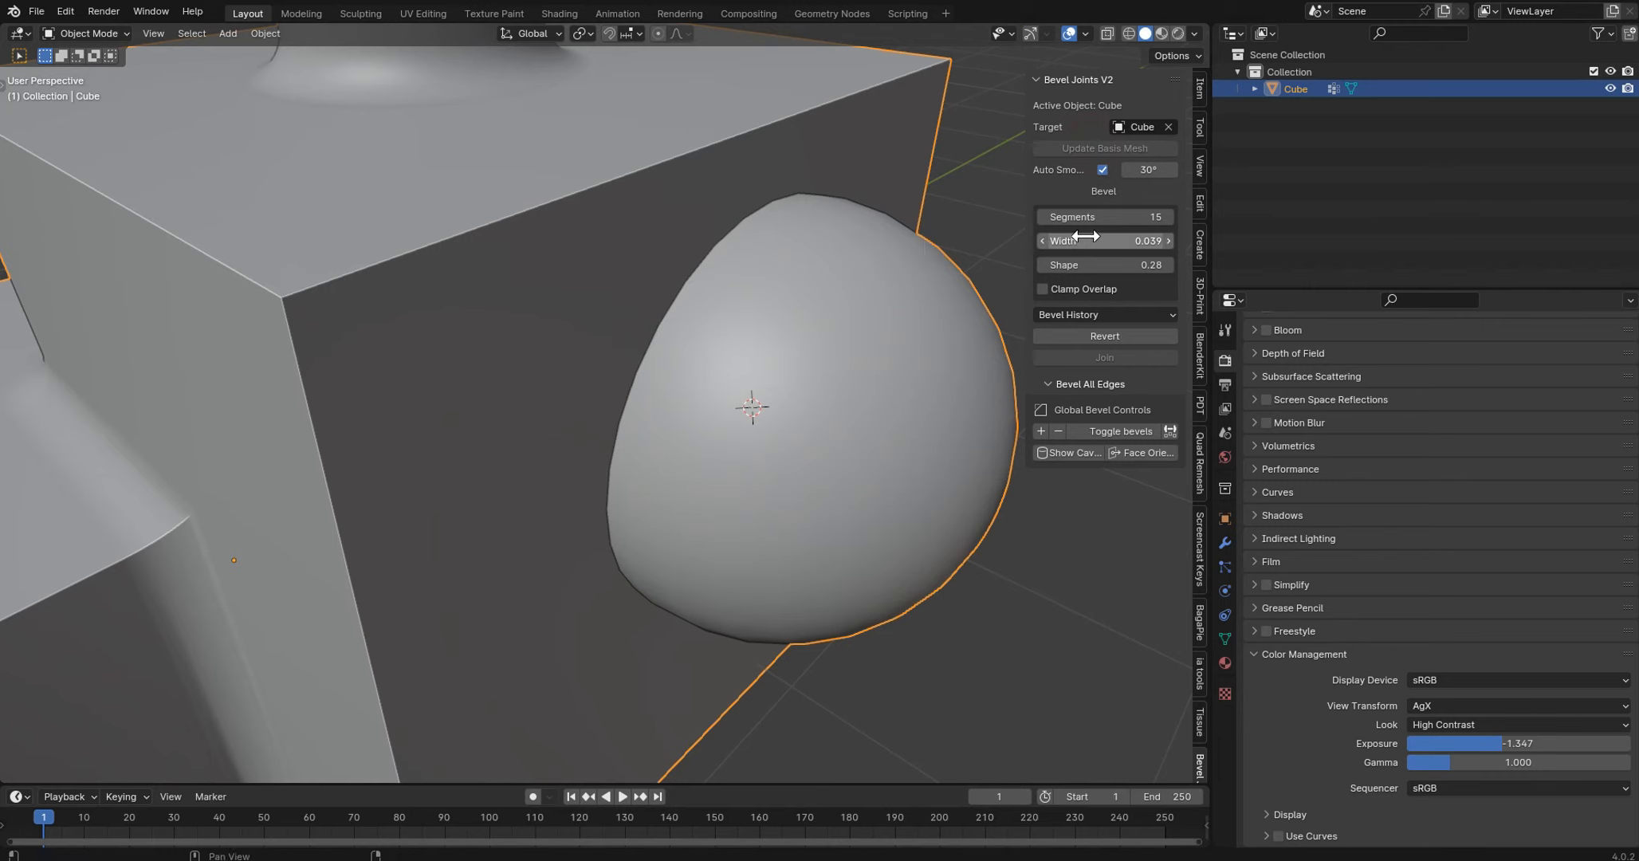
left_click_drag(1093, 240, 1128, 240)
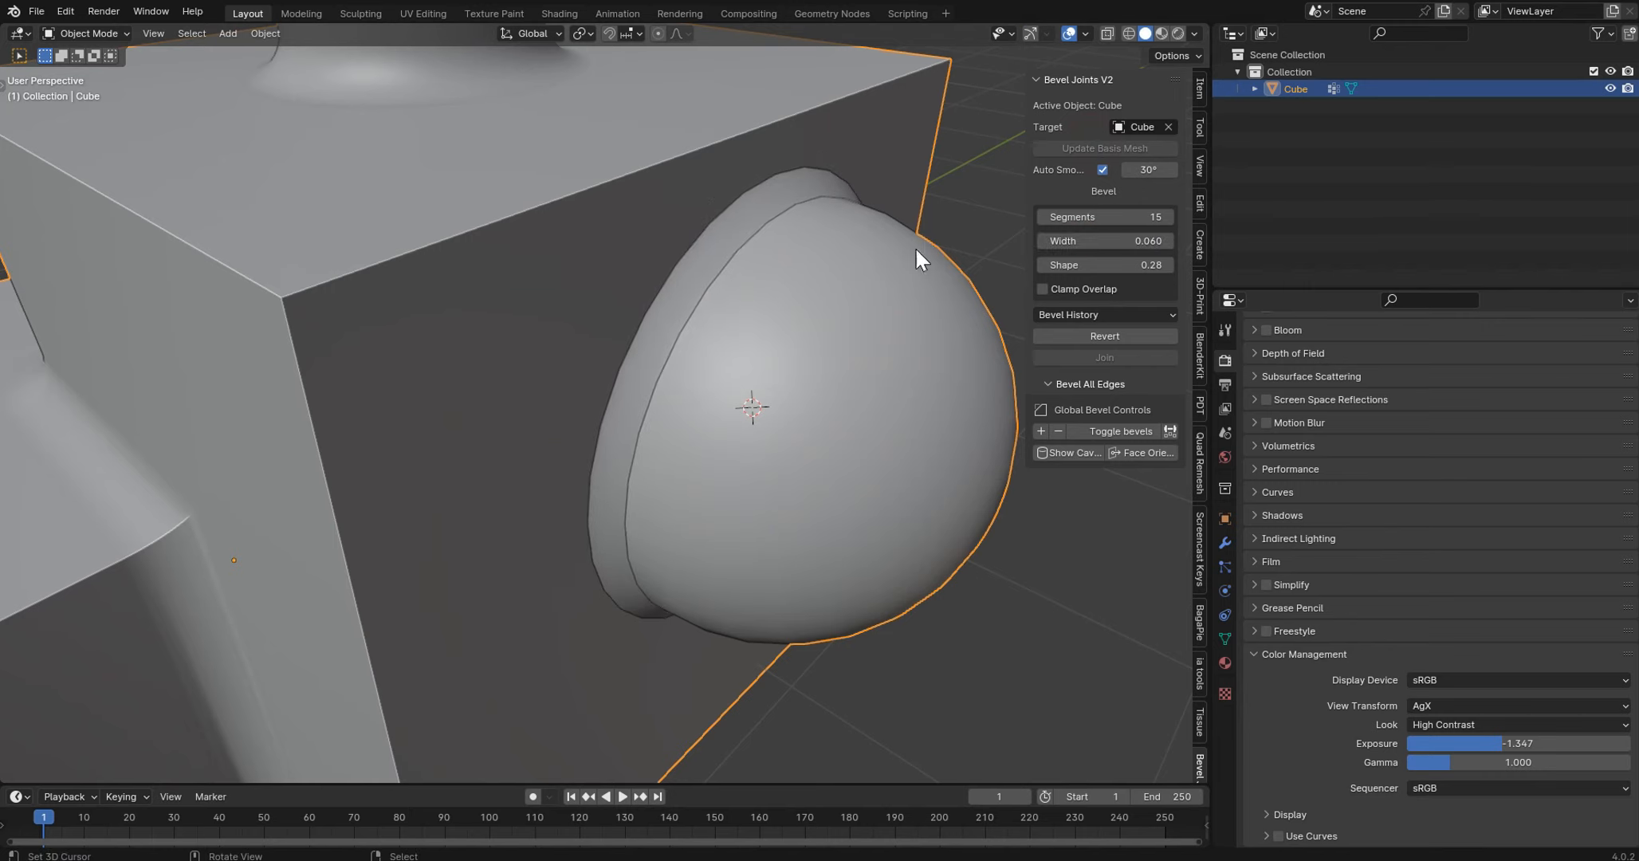
middle_click_drag(885, 359, 545, 226)
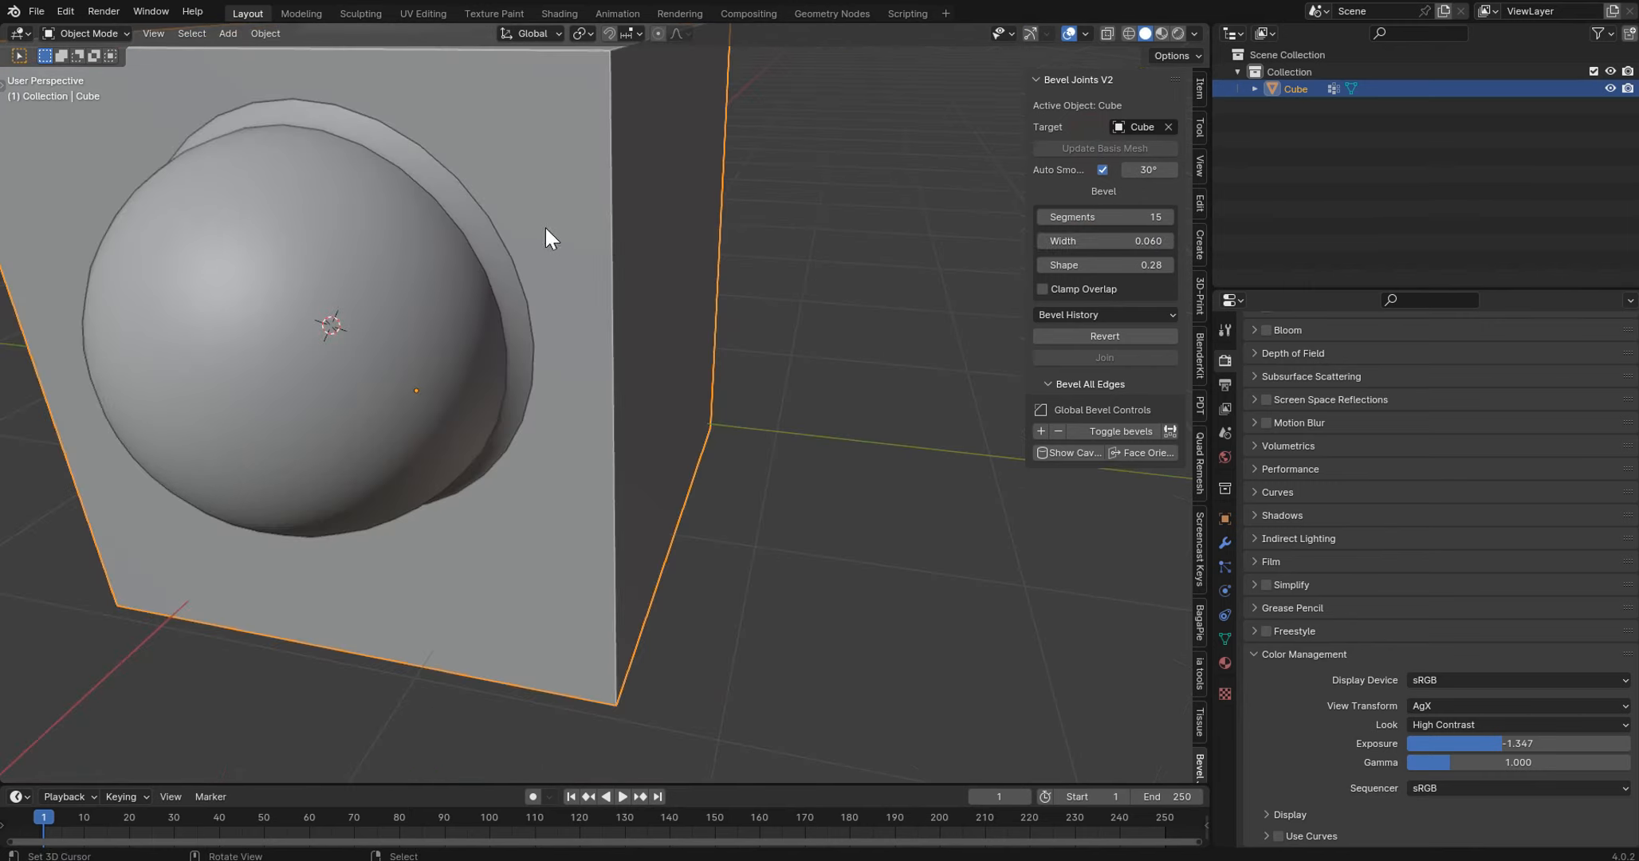
middle_click_drag(216, 213, 479, 223)
scroll(399, 208, "down", 3)
scroll(480, 226, "up", 6)
scroll(617, 233, "down", 6)
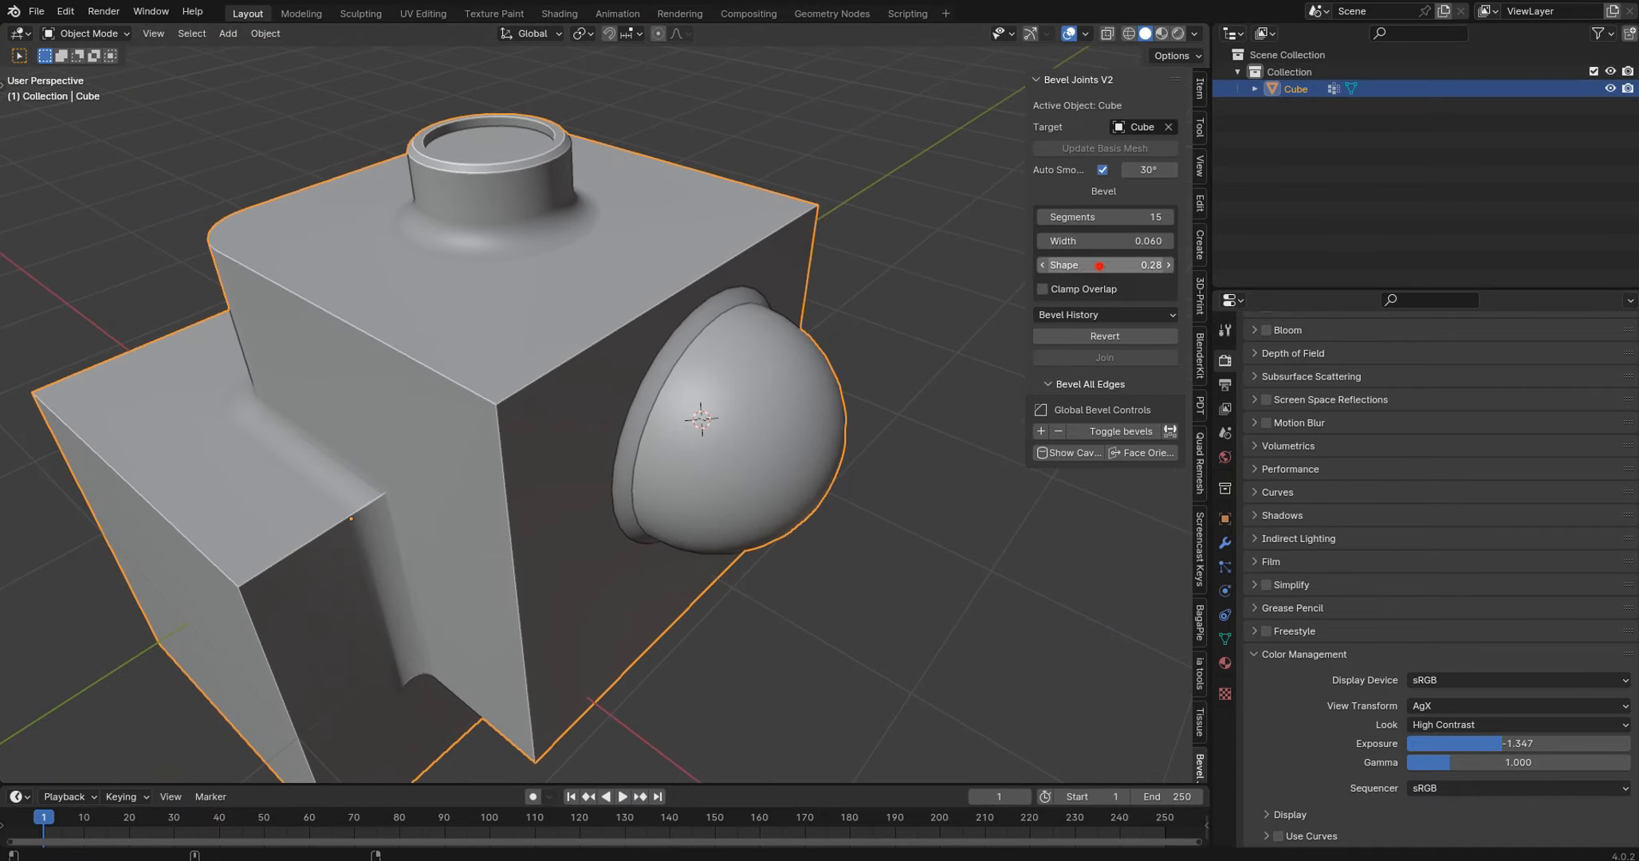
- Set the sphere joint's bevel shape to 0.54
left_click_drag(1104, 264, 1135, 265)
middle_click_drag(889, 309, 826, 312)
scroll(678, 280, "up", 4)
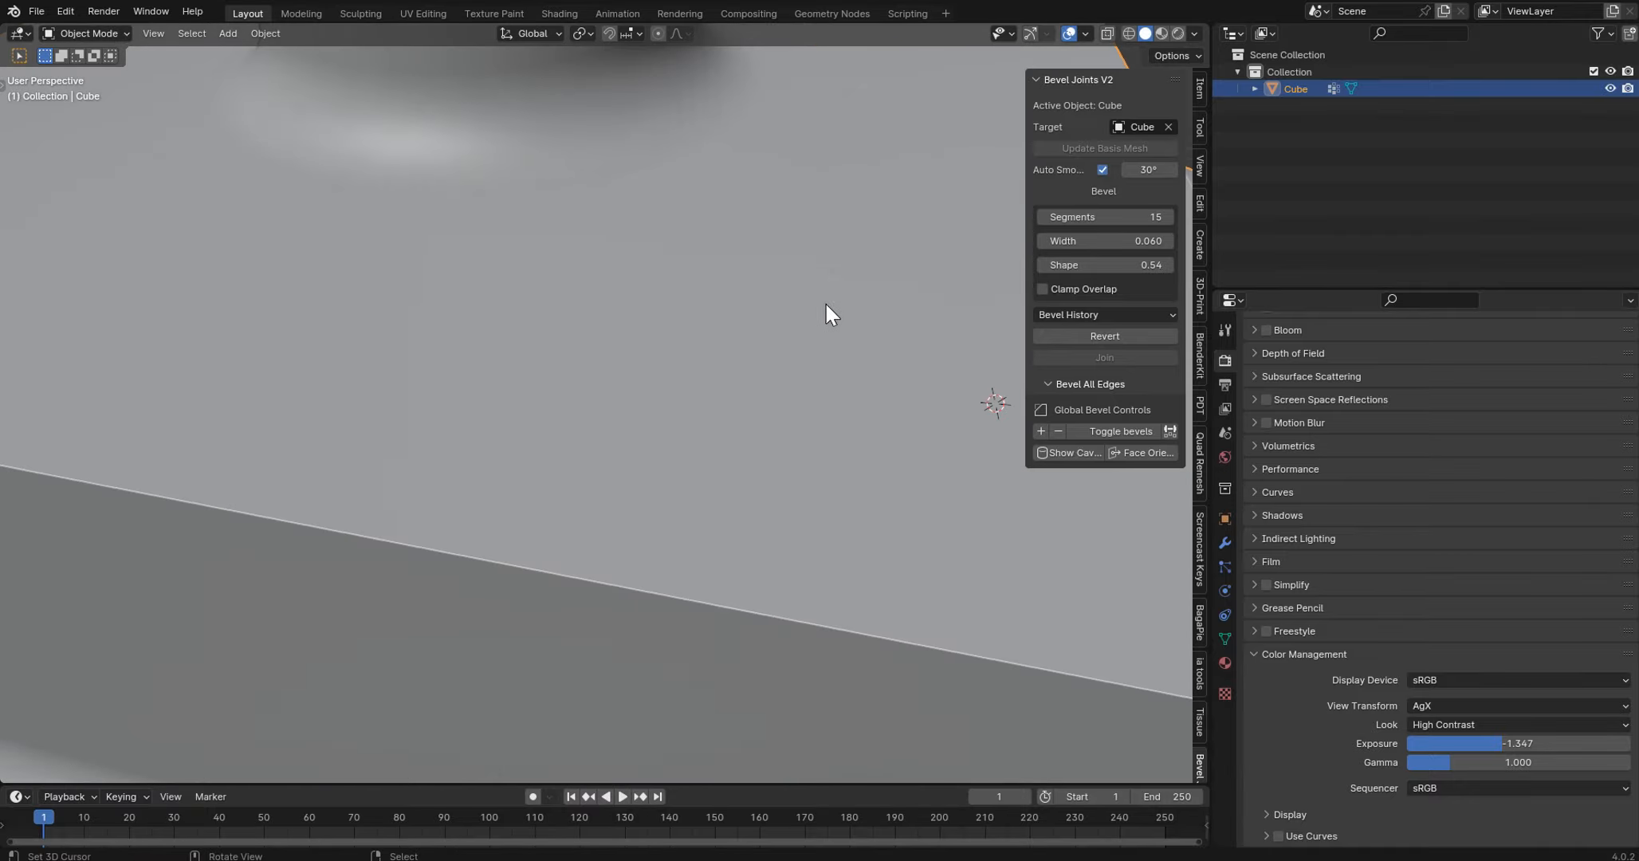
scroll(809, 296, "down", 5)
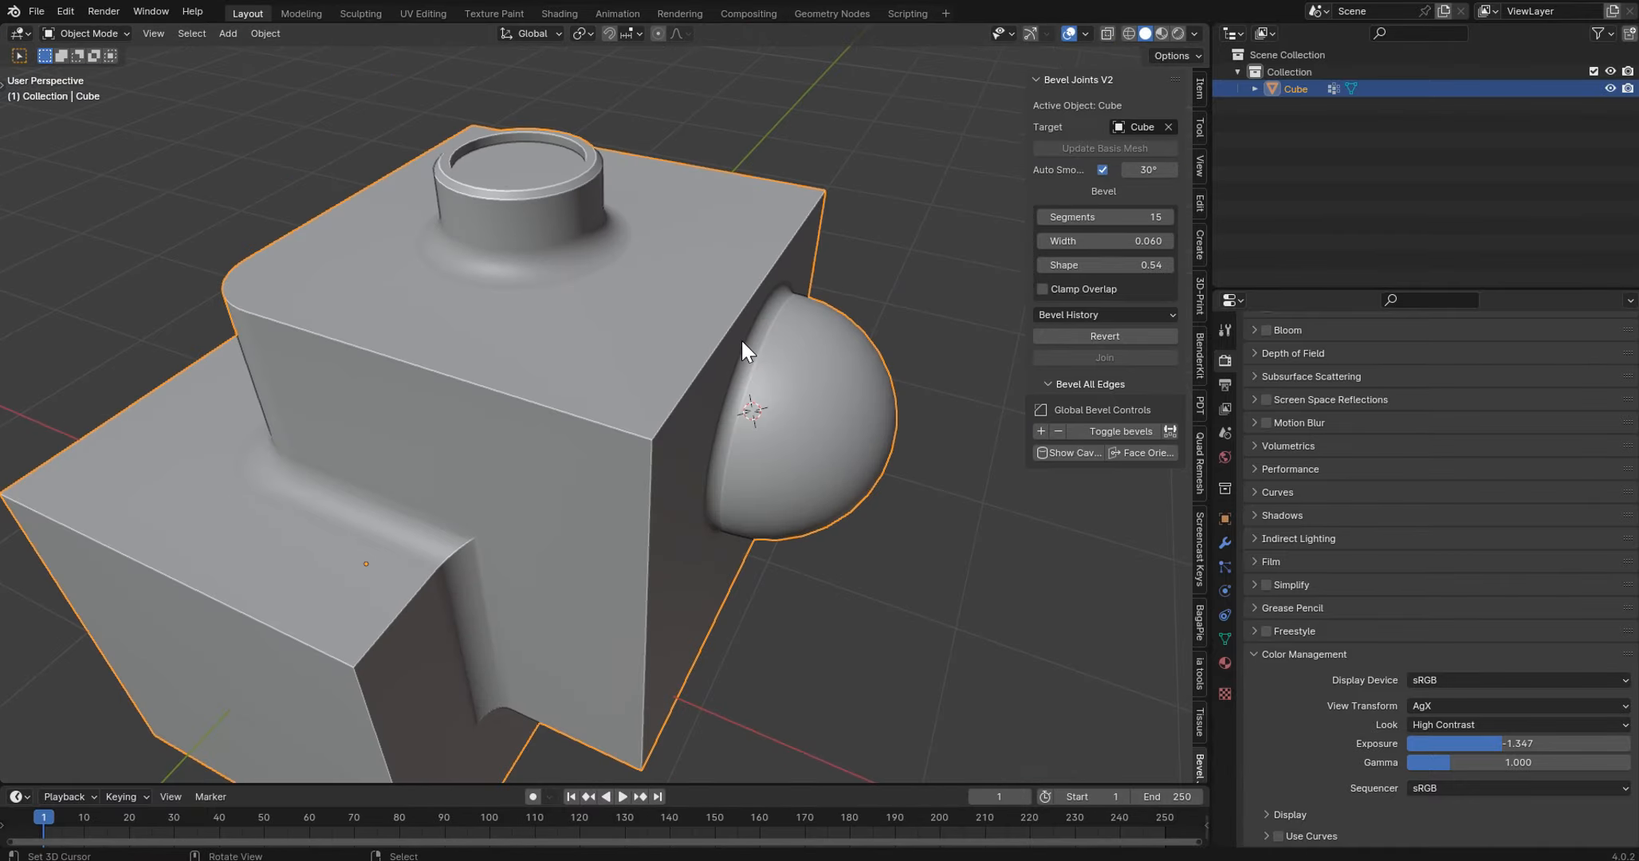
- Update the basis mesh from Edit Mode, set the bevel width to 0.054, and confirm the update
key("Tab")
left_click(1104, 148)
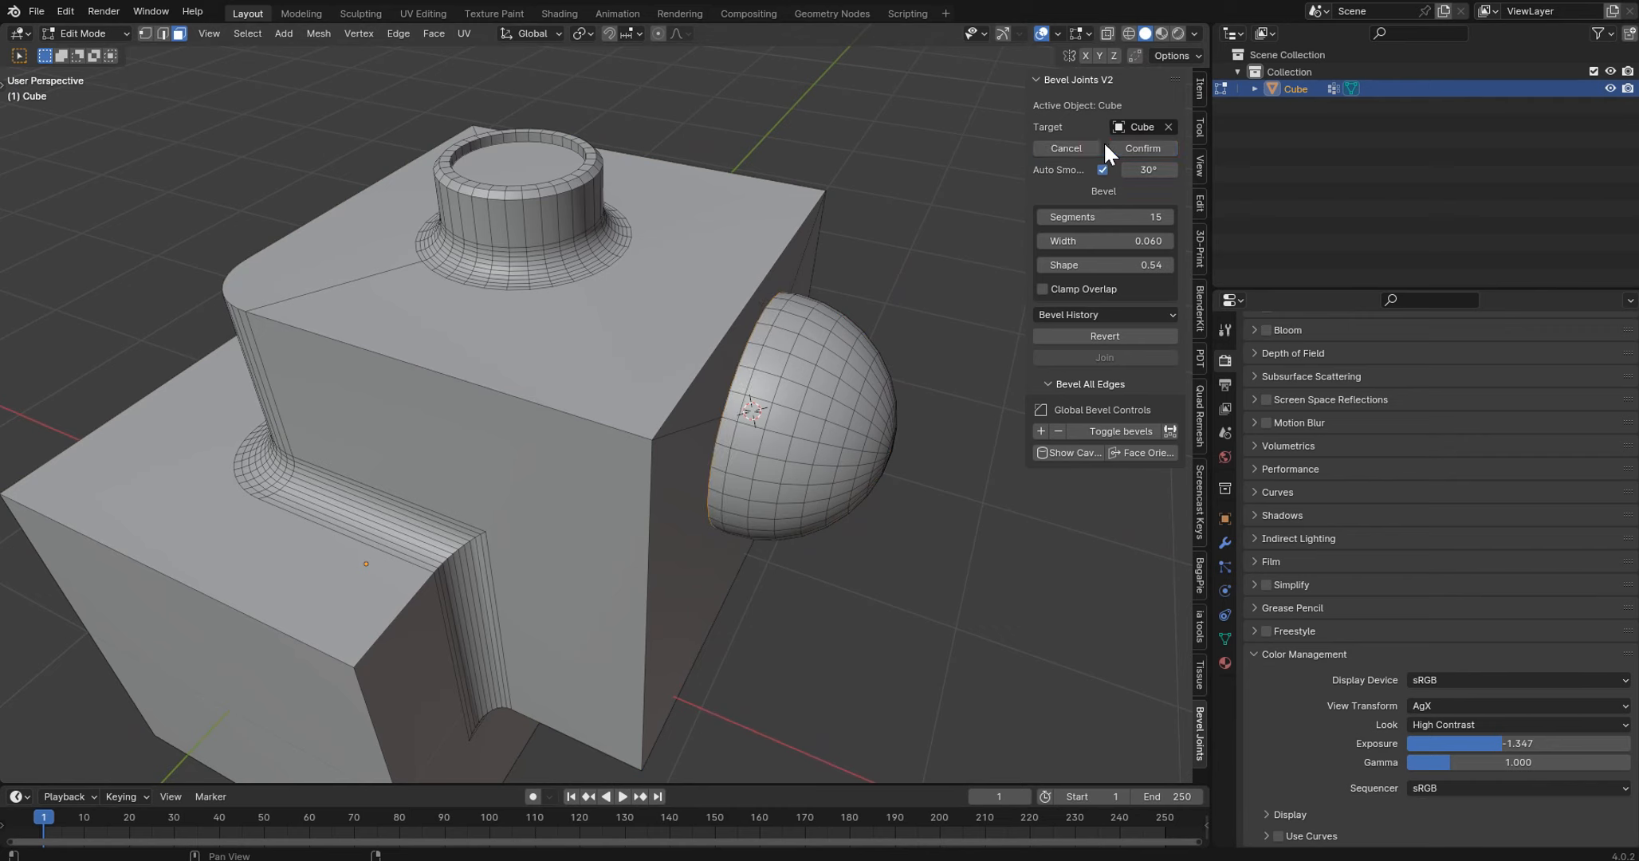
mouse_move(1100, 243)
left_mouse_down()
mouse_move(1119, 244)
mouse_move(1091, 245)
left_mouse_up()
middle_click_drag(927, 290, 888, 266)
left_click(1141, 146)
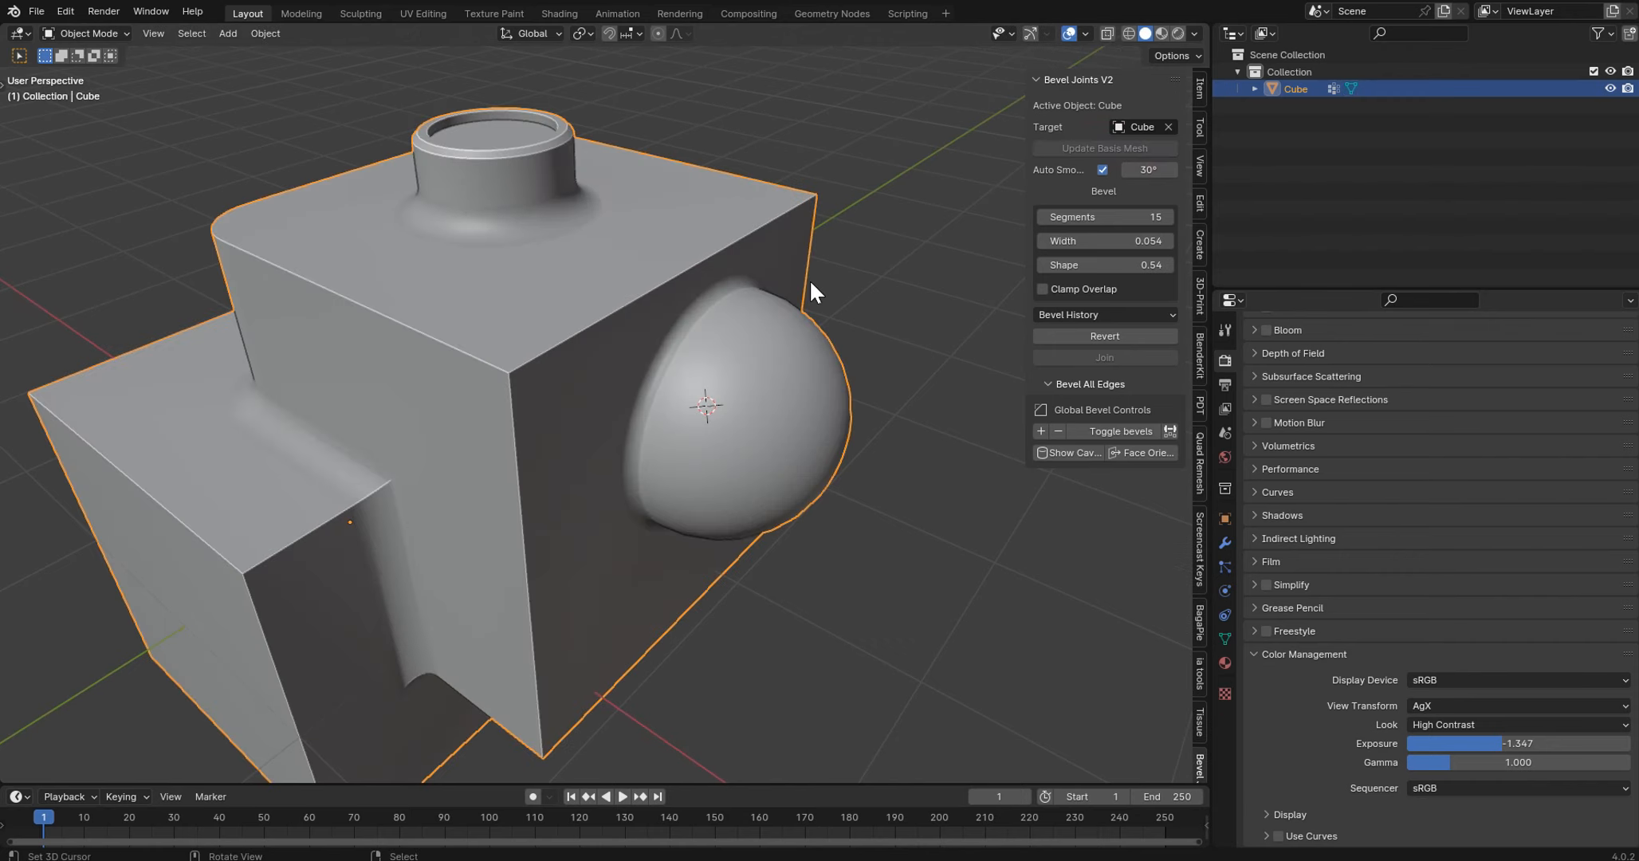
- Inspect the joined body in wireframe and with the cavity and face orientation displays, restoring the plain solid view
mouse_move(563, 283)
middle_mouse_down()
mouse_move(673, 289)
mouse_move(653, 263)
mouse_move(709, 275)
mouse_move(691, 282)
mouse_move(720, 300)
mouse_move(613, 293)
mouse_move(763, 298)
mouse_move(738, 290)
middle_mouse_up()
key("shift+z")
key("shift+z")
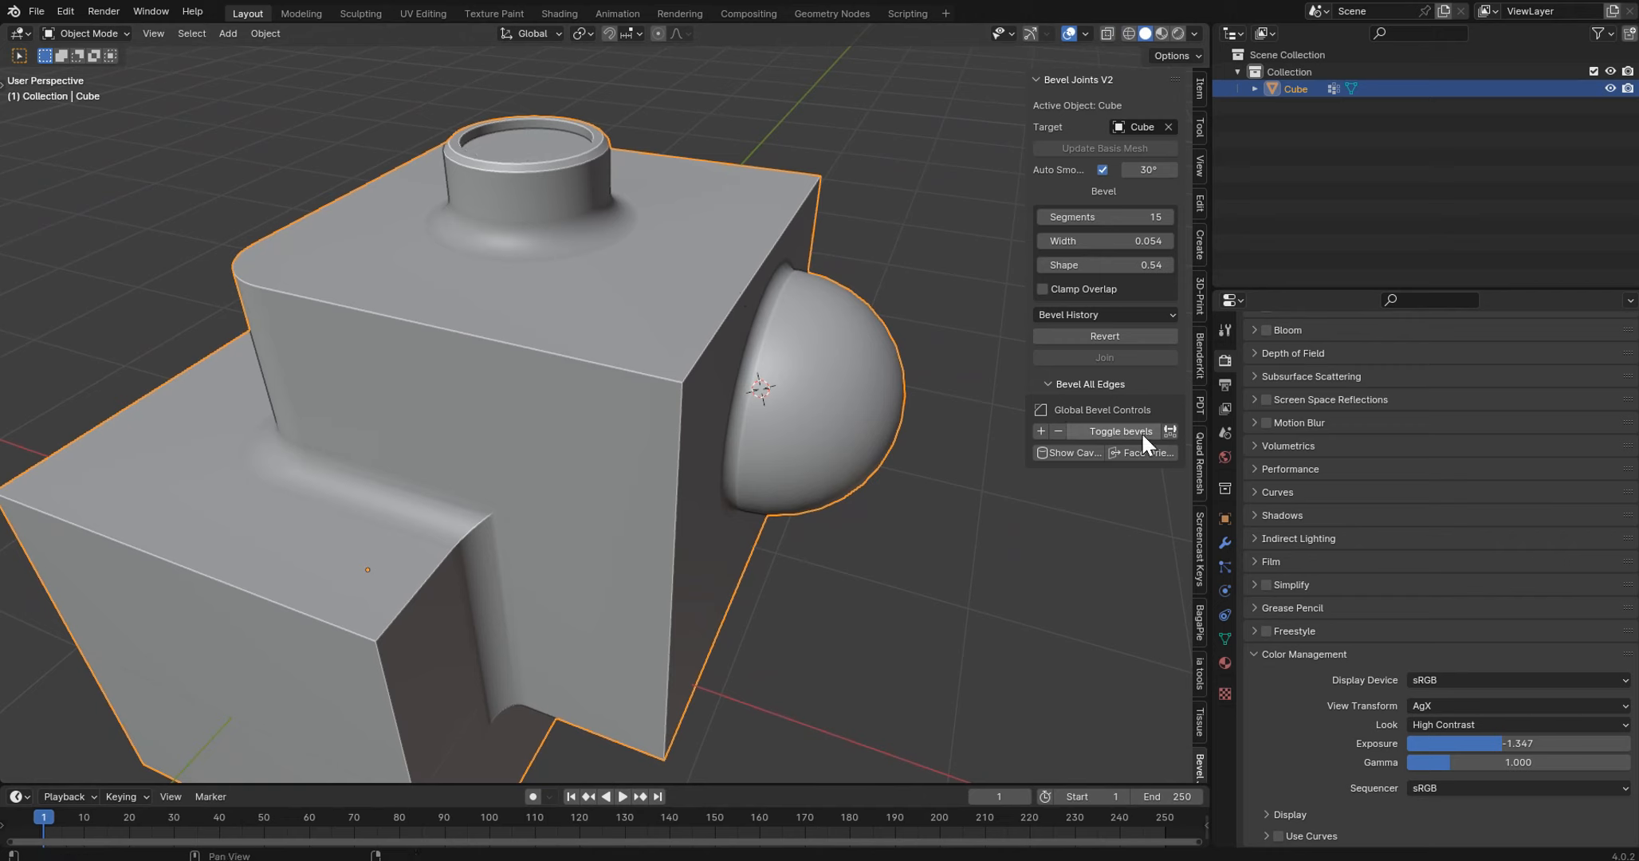
left_click(1071, 451)
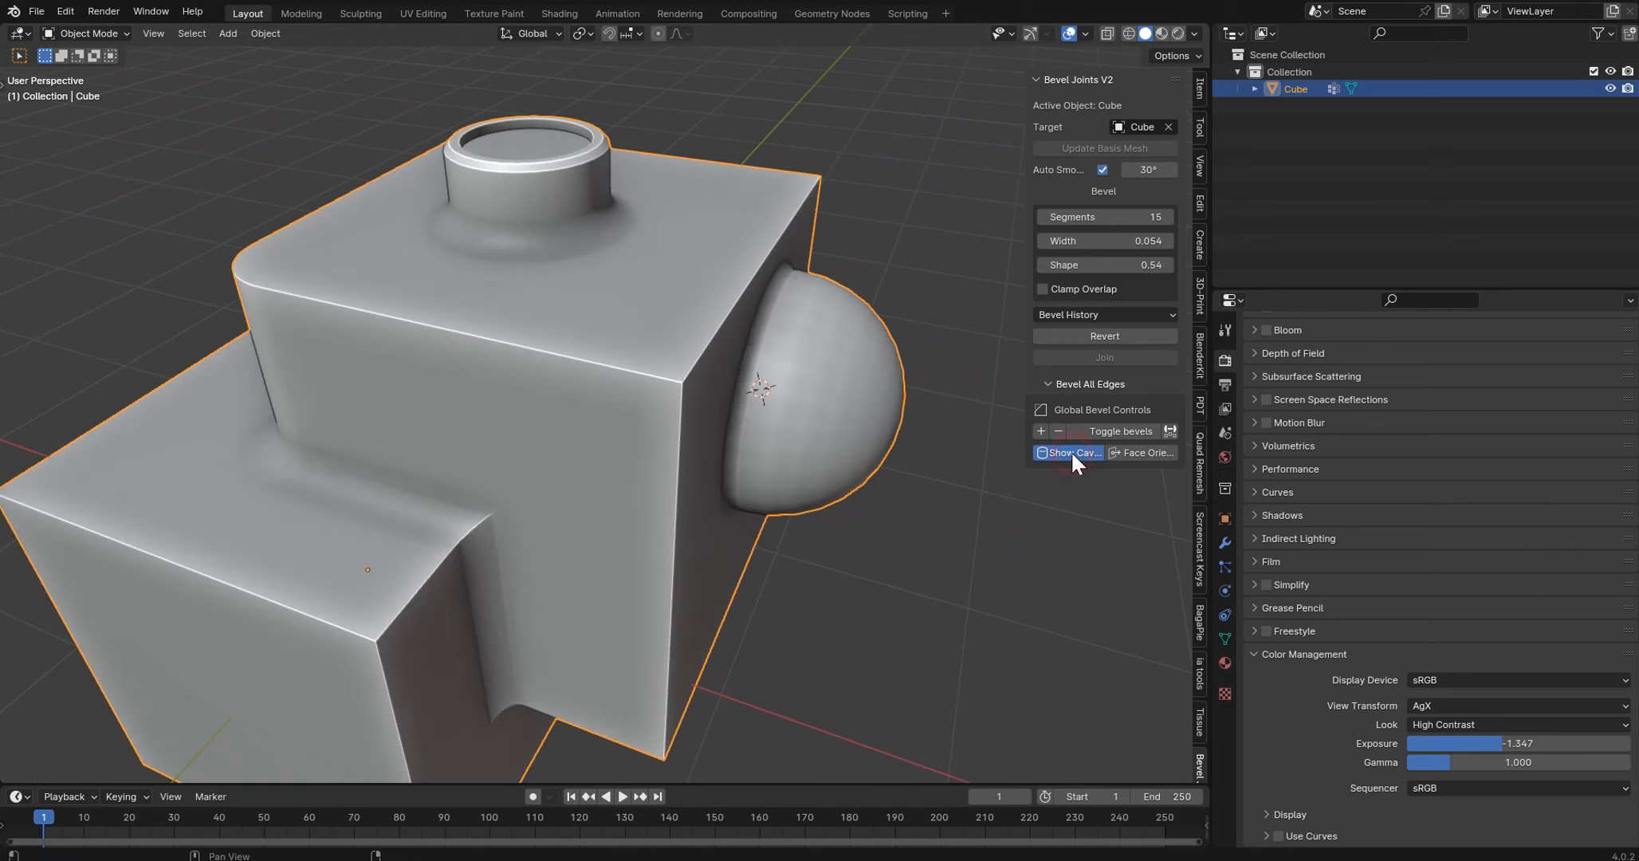
left_click(1071, 451)
left_click(1134, 452)
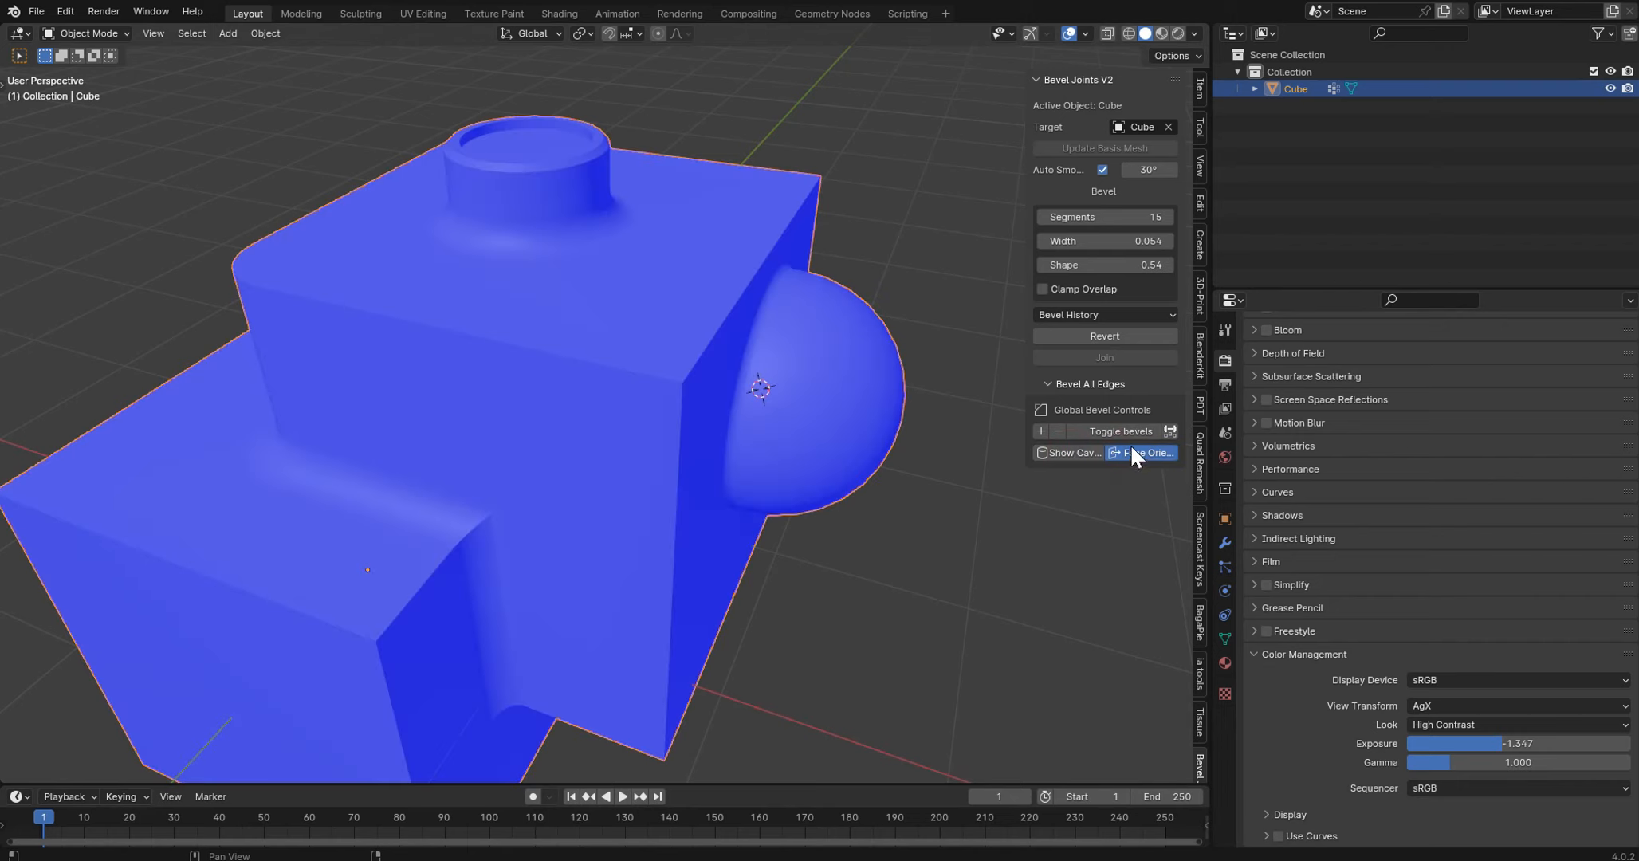
mouse_move(917, 390)
middle_mouse_down()
mouse_move(714, 327)
mouse_move(495, 328)
mouse_move(612, 438)
mouse_move(845, 439)
middle_mouse_up()
left_click(1140, 452)
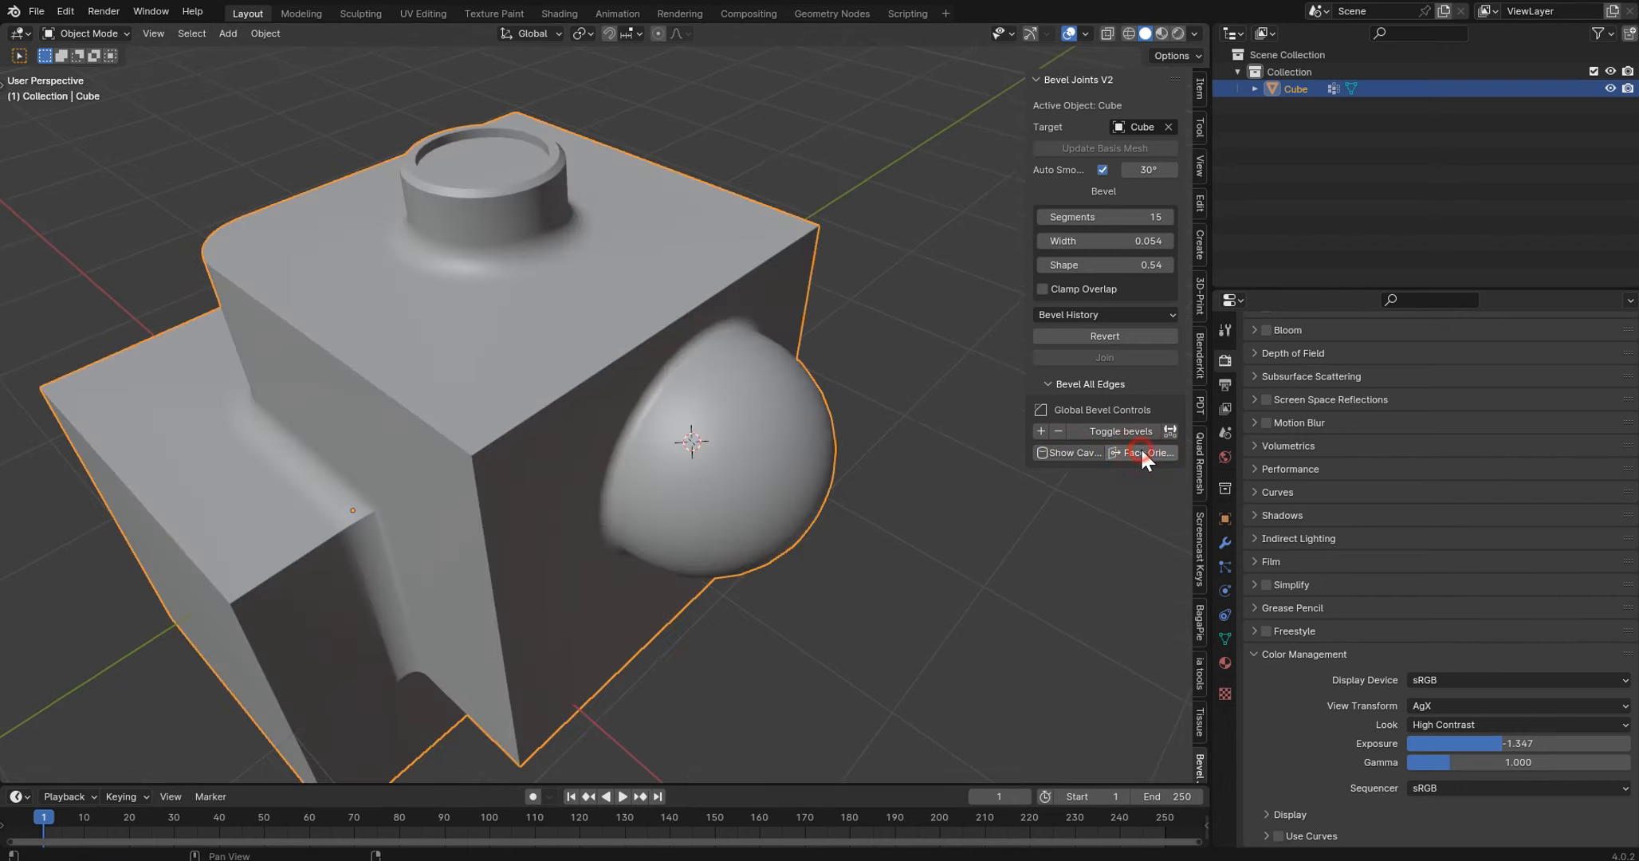
- Add a global bevel to all edges of the joined body and set its width to 0.006
left_click(1040, 431)
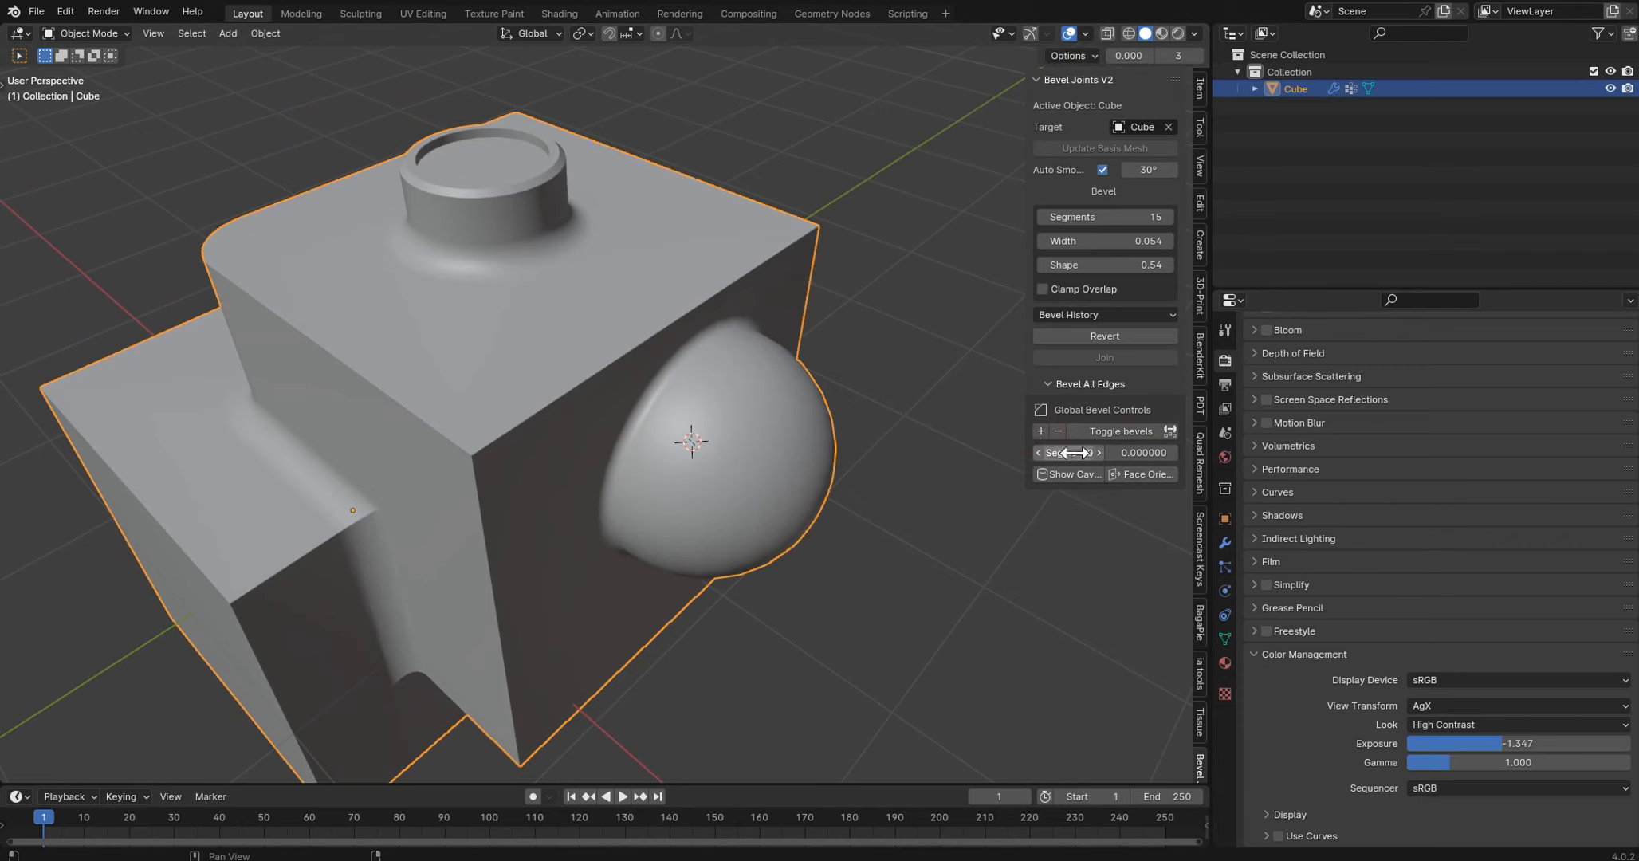
mouse_move(1142, 451)
left_mouse_down()
mouse_move(1187, 452)
mouse_move(1132, 452)
left_mouse_up()
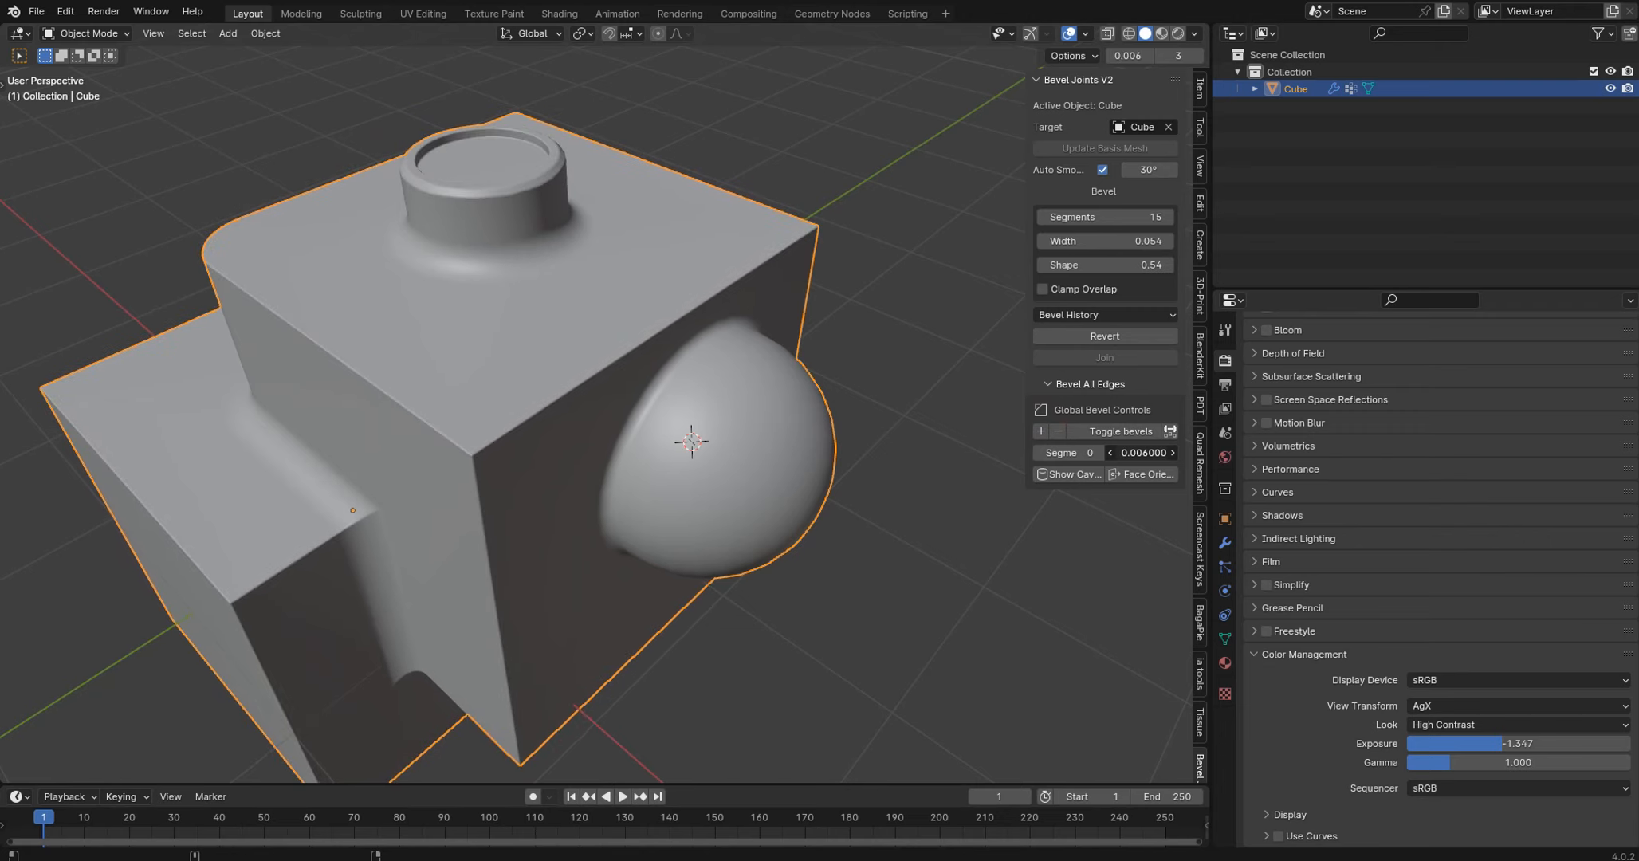
scroll(604, 550, "up", 3)
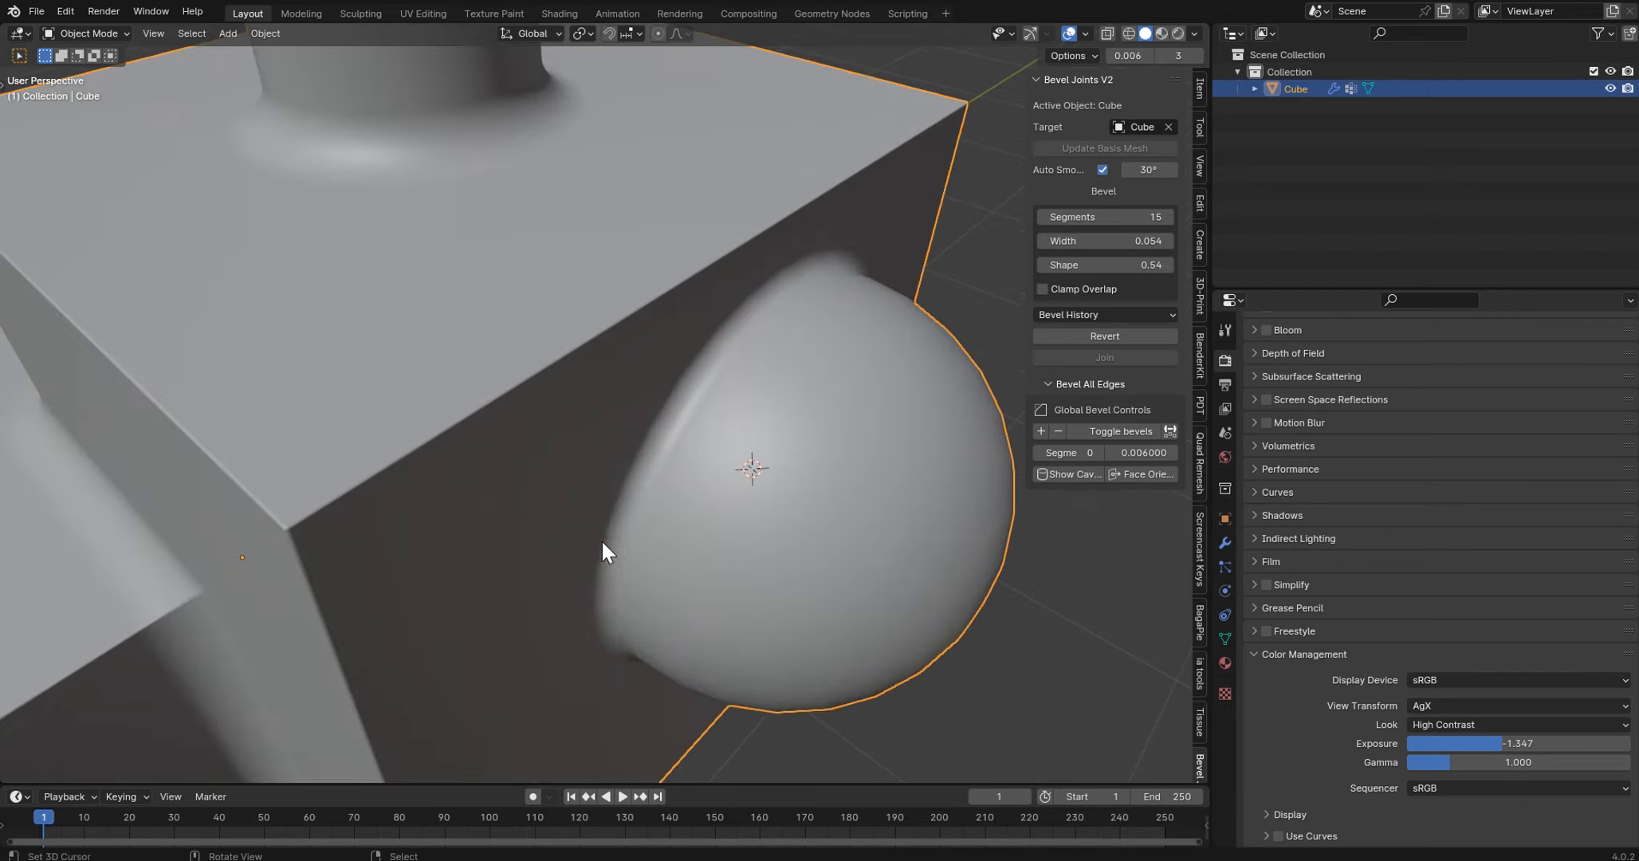
- Set the segment count of the global bevel on the joined body to 15
middle_click_drag(311, 546, 386, 496)
scroll(387, 497, "down", 2)
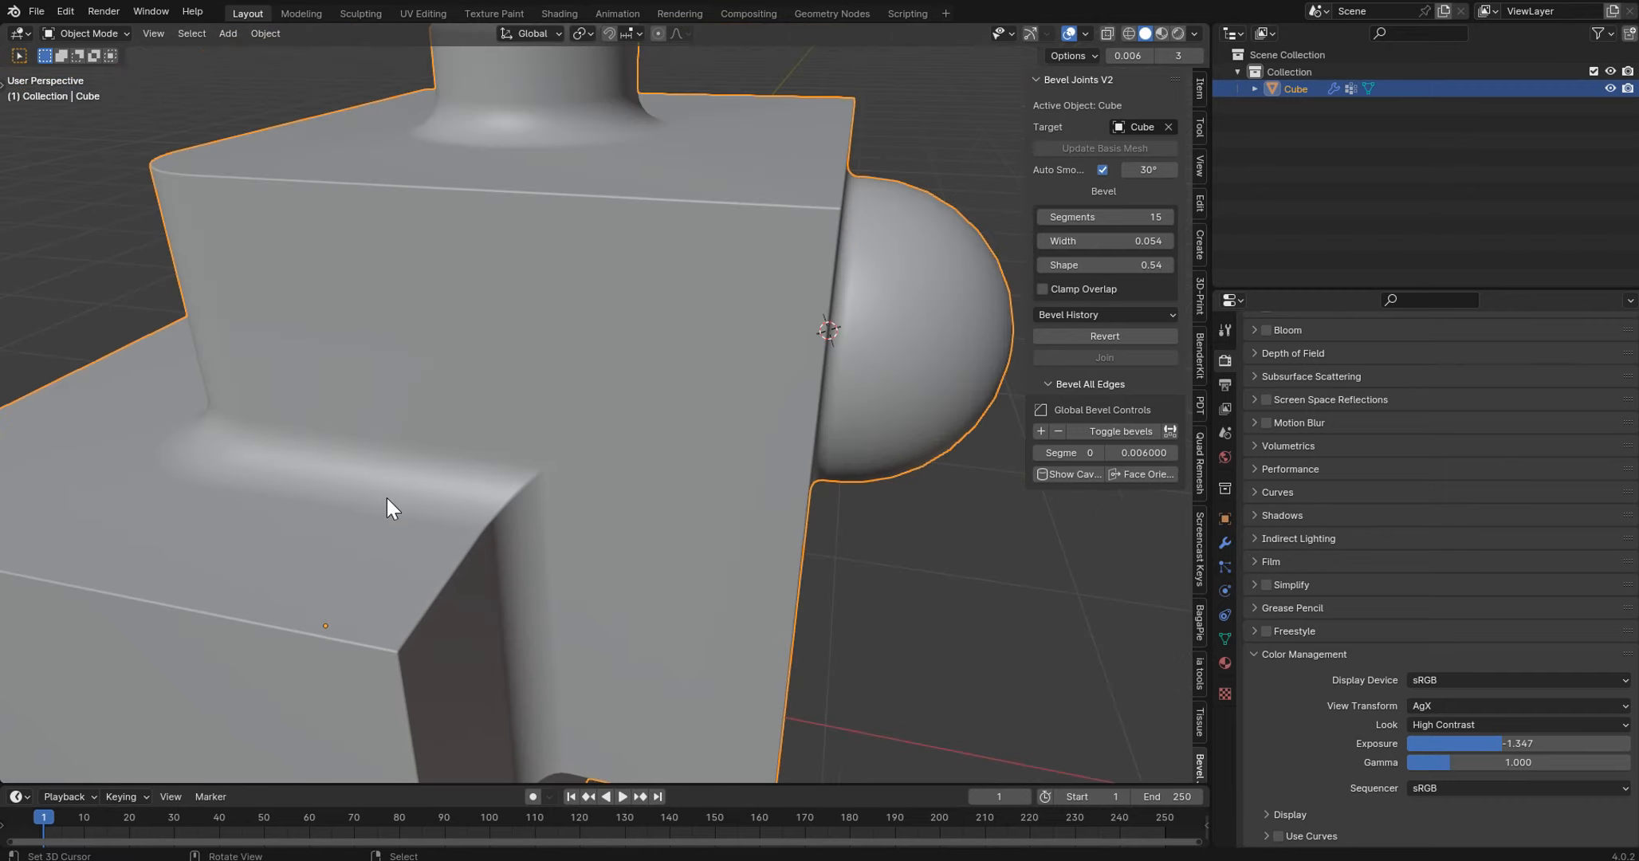
scroll(652, 483, "down", 2)
middle_click_drag(765, 403, 709, 436)
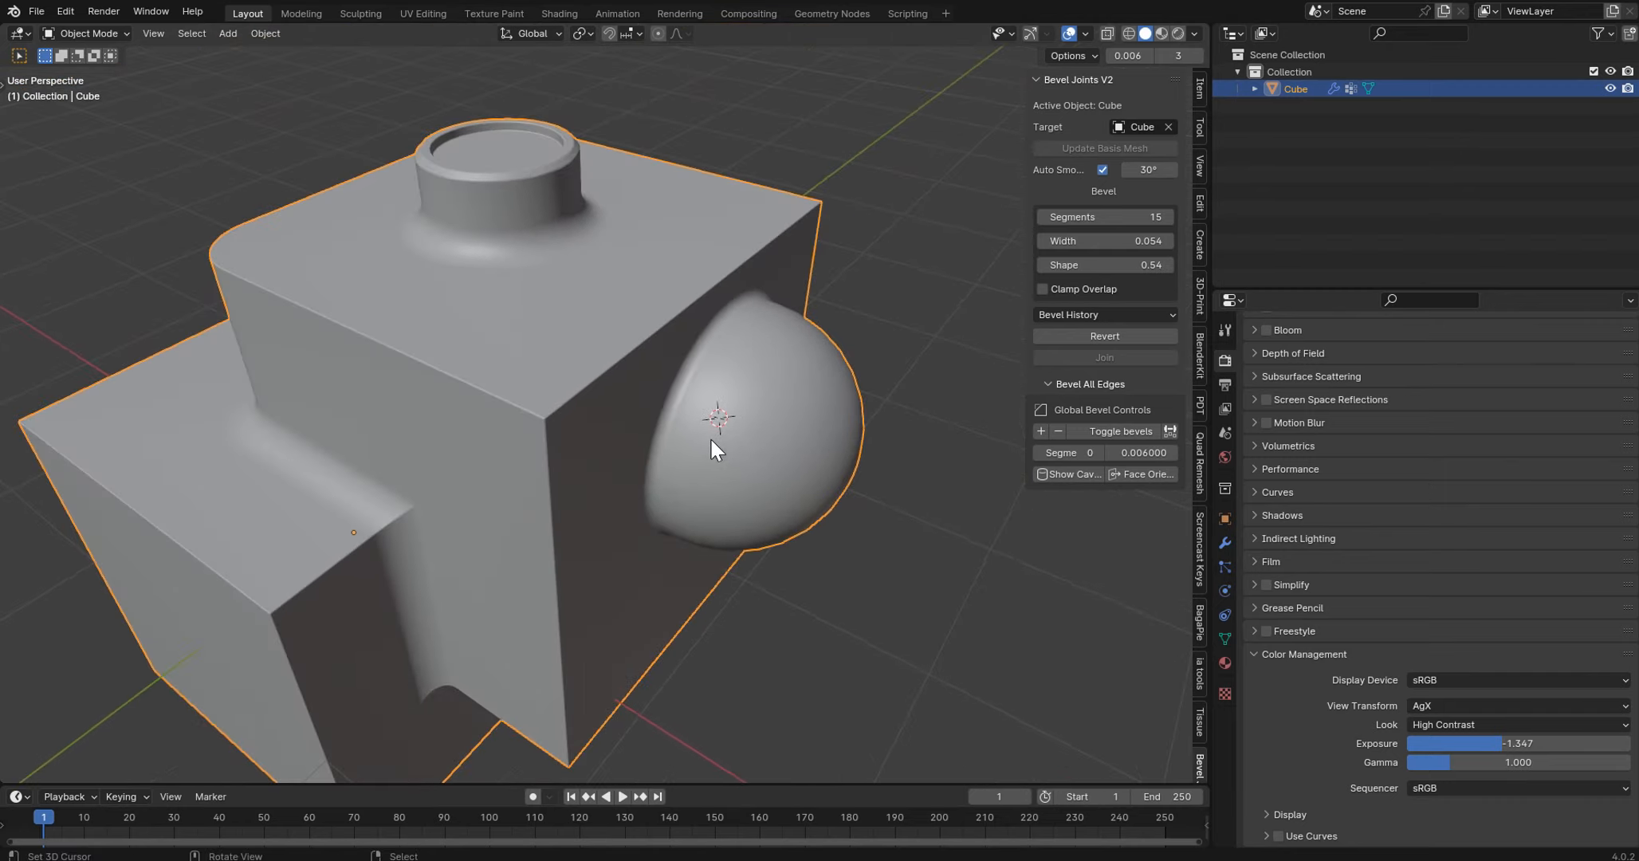
left_click_drag(1072, 452, 1104, 452)
- Turn off Auto Smooth for the joined body and try to add the Auto Smooth Geo node from the bevel presets
left_click(1222, 541)
left_click(1298, 357)
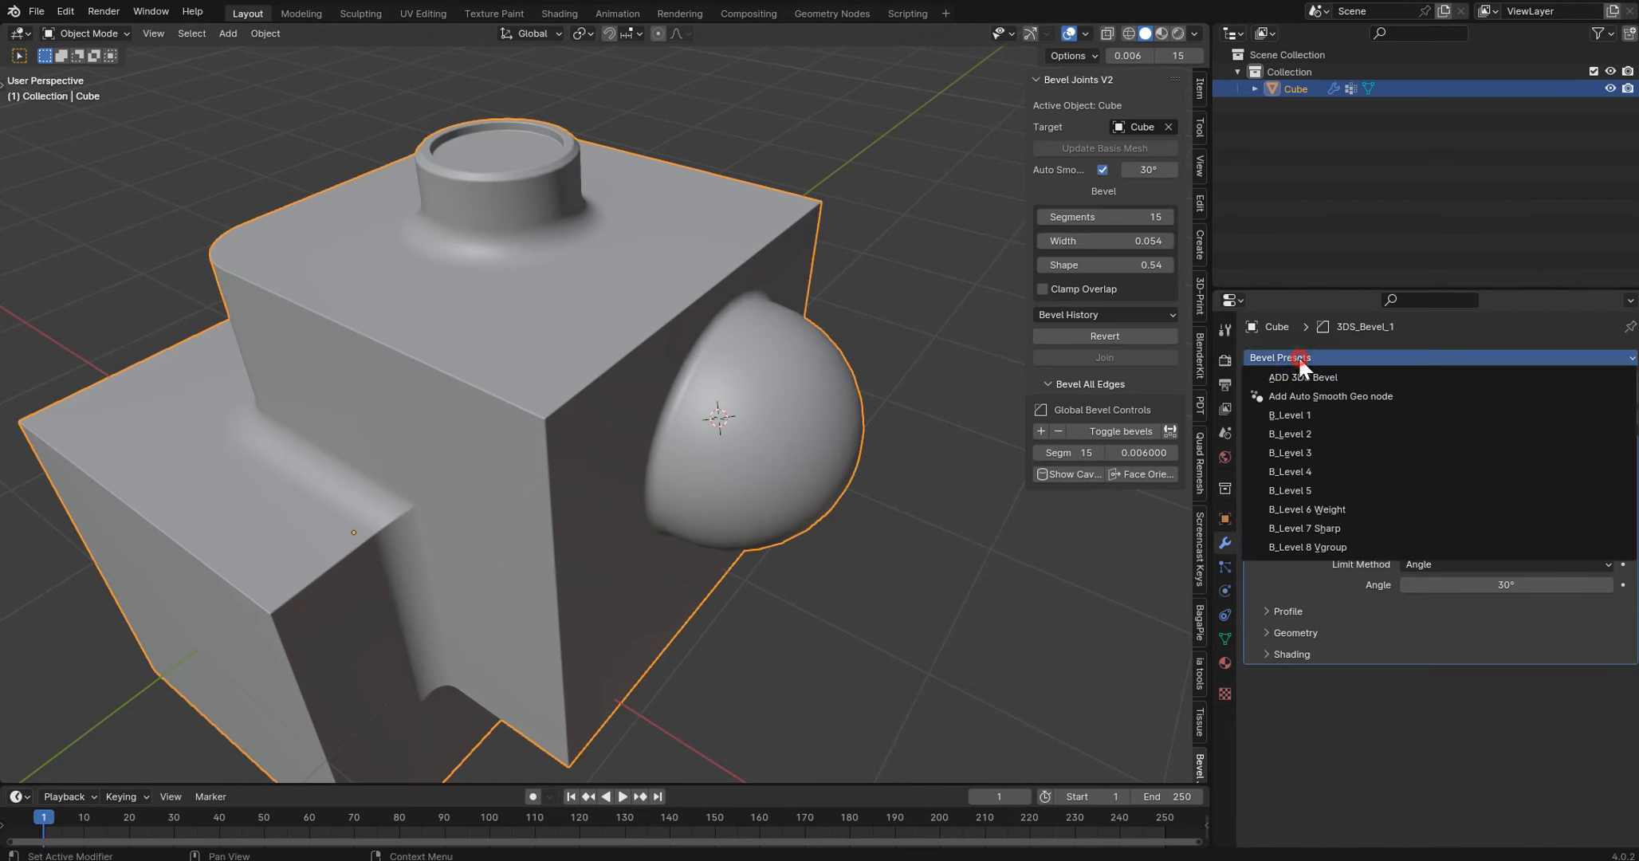
left_click(1341, 411)
left_click(1102, 169)
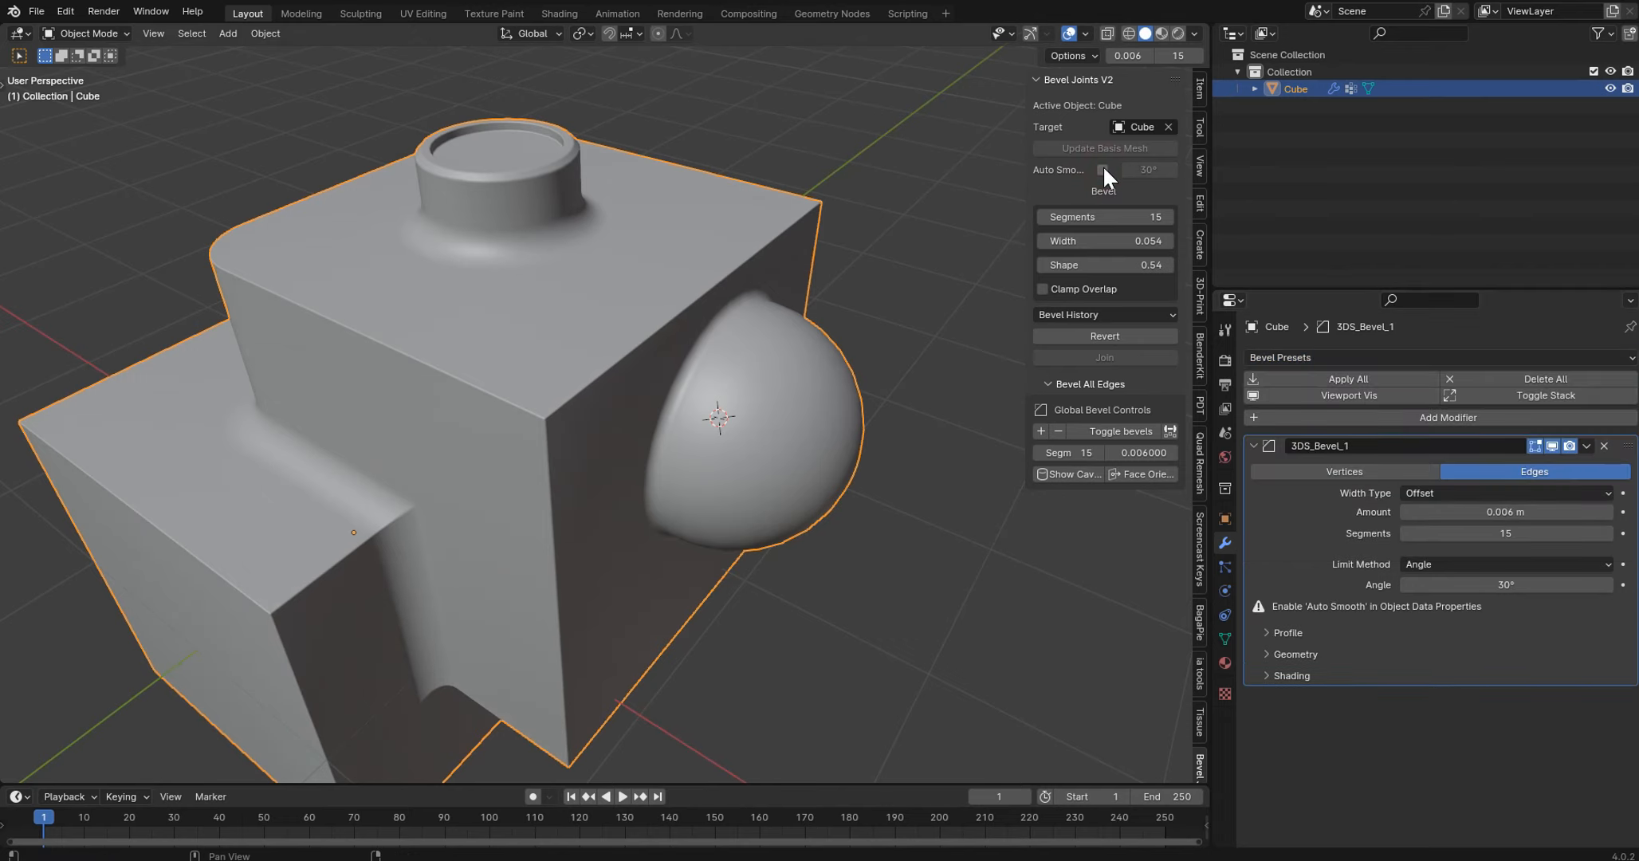
left_click(1103, 169)
left_click(1102, 169)
left_click(1102, 168)
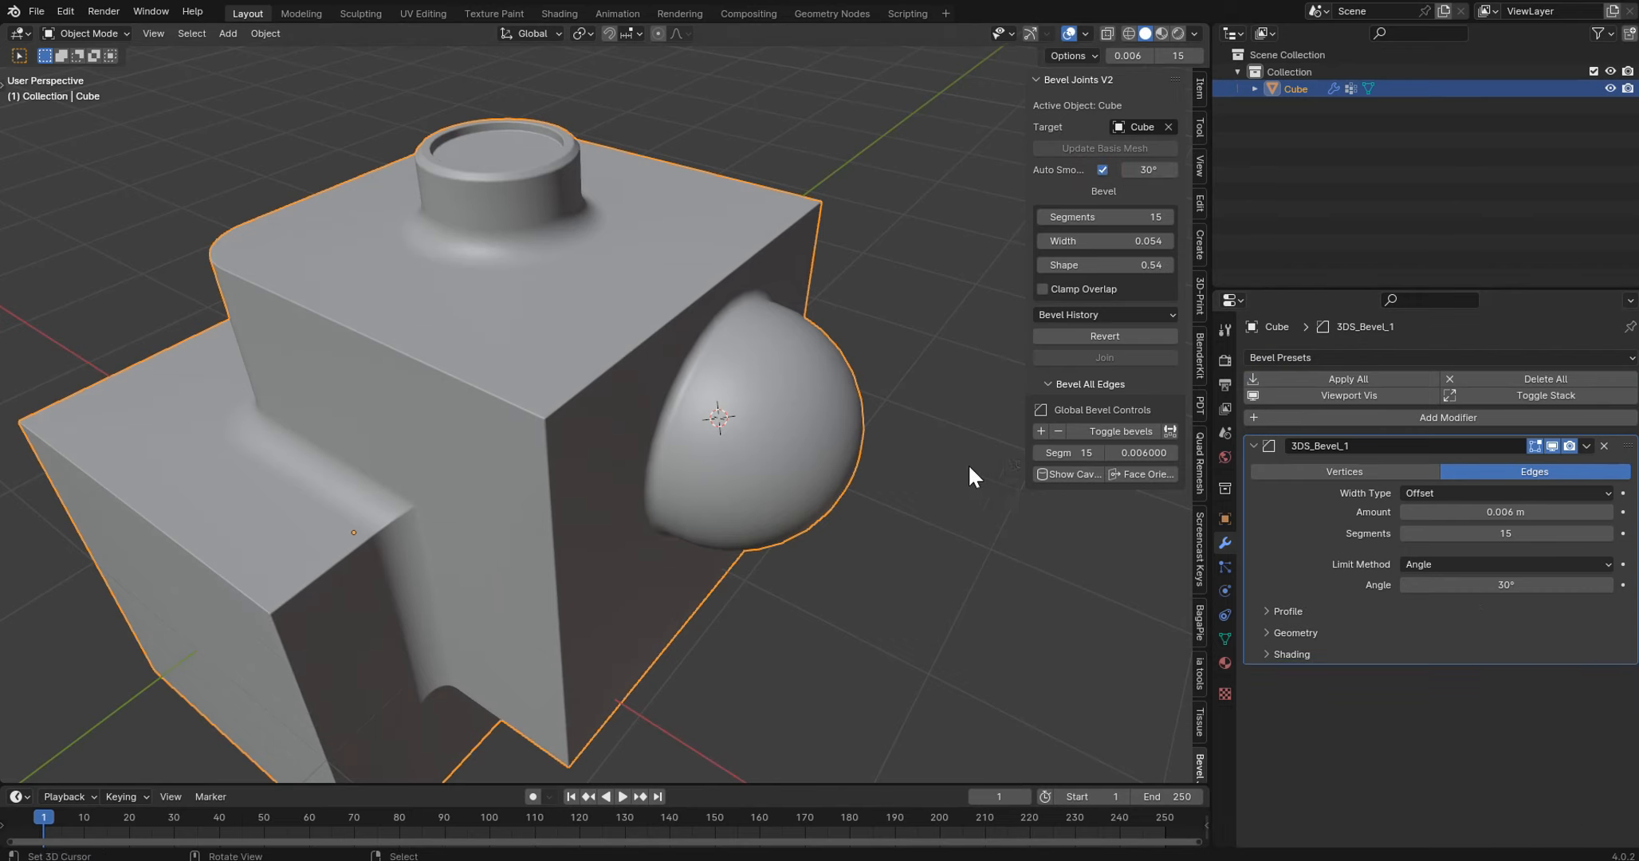
left_click(1102, 169)
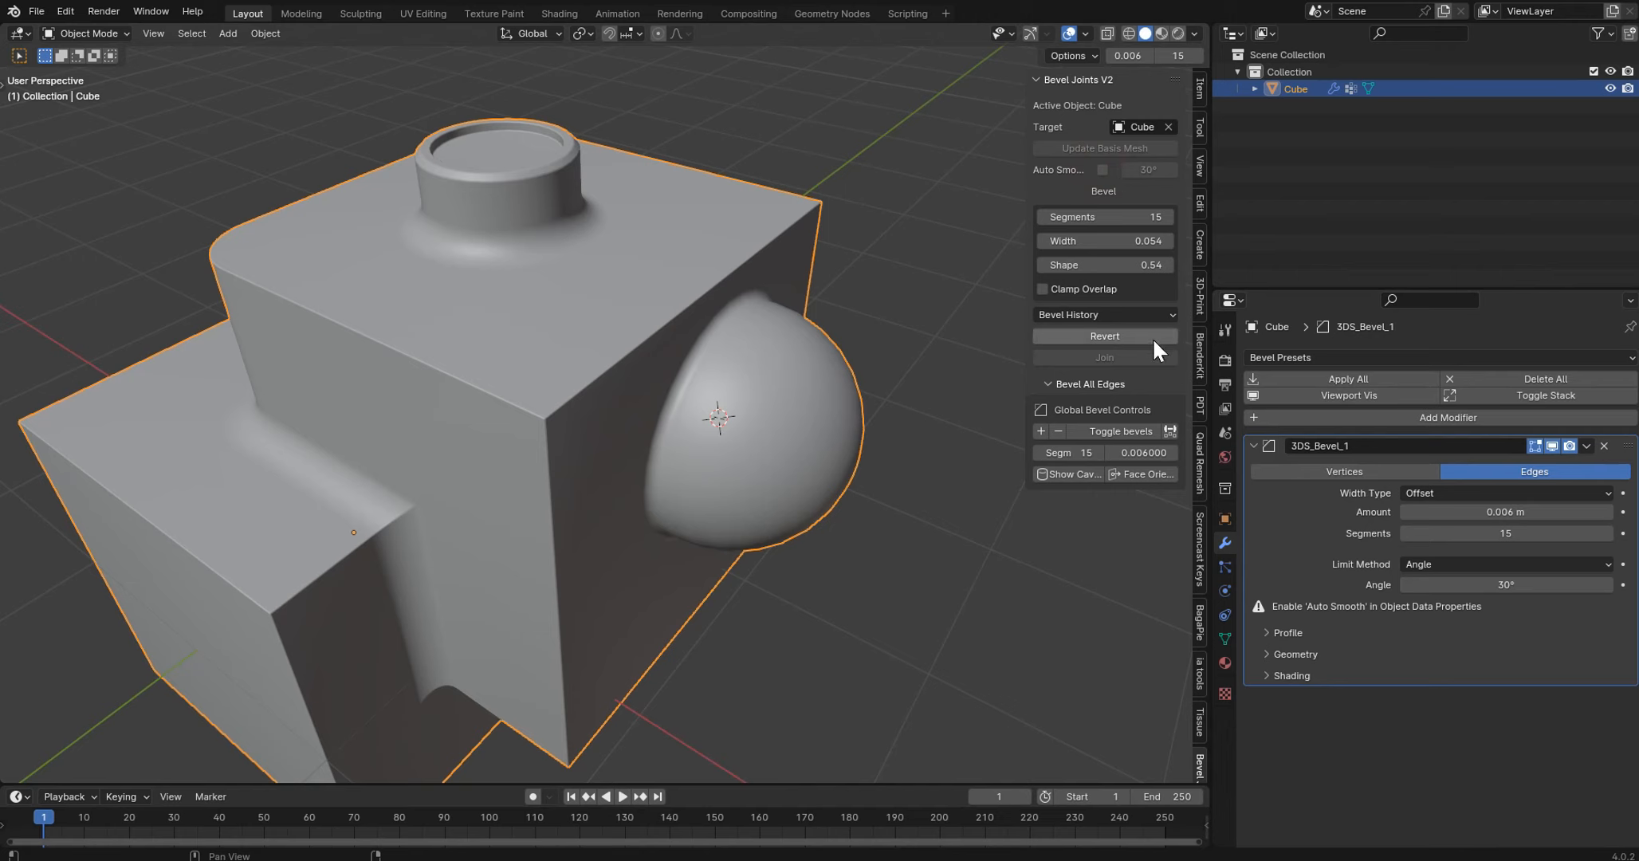
left_click(1302, 357)
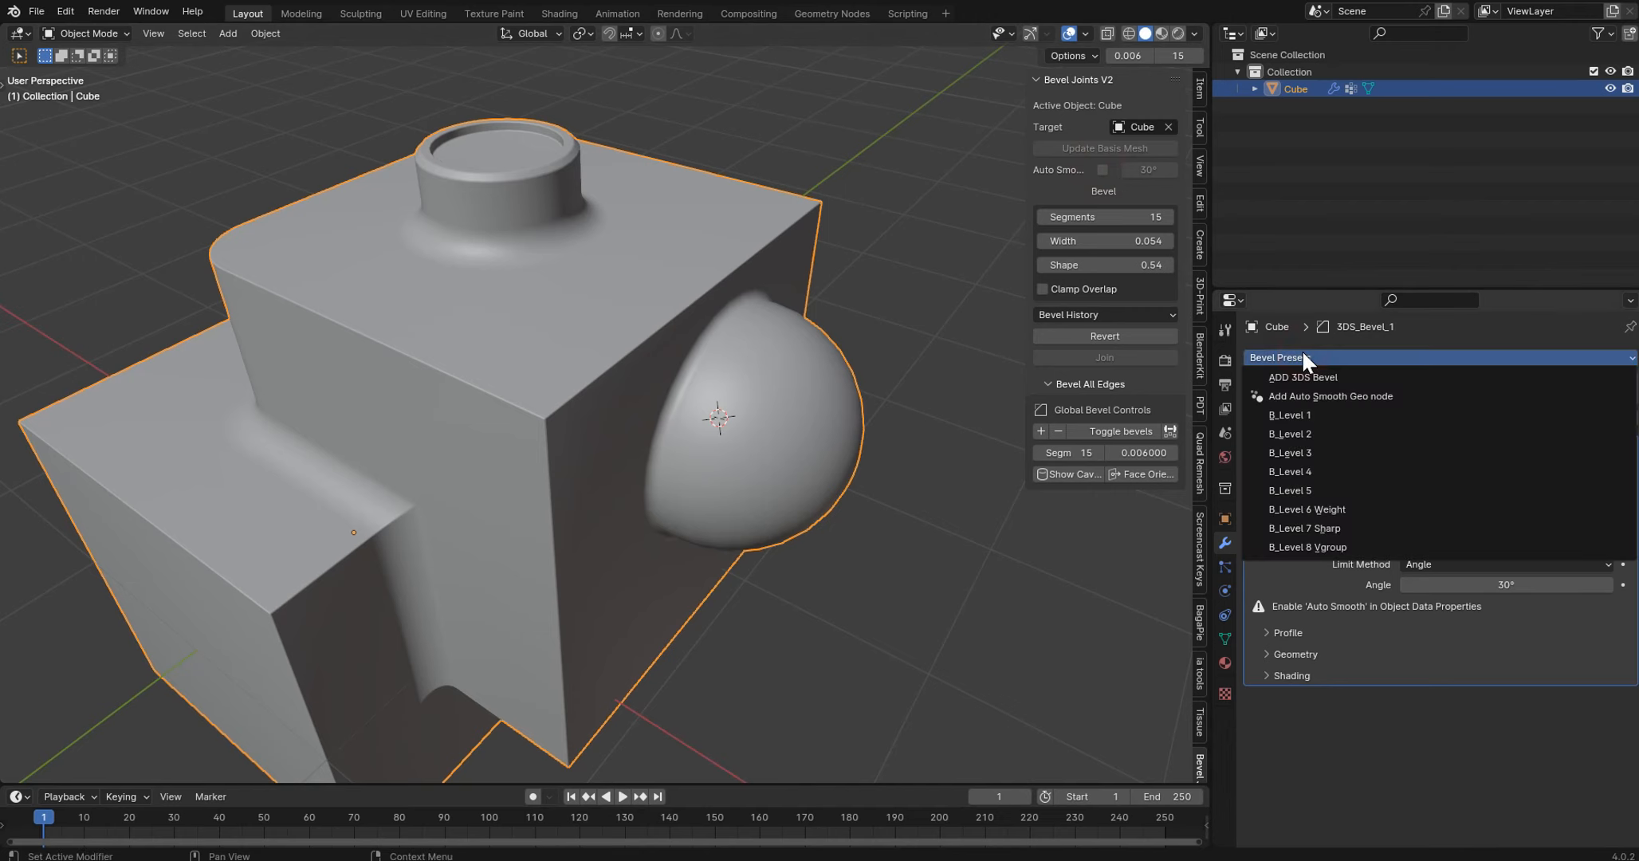
left_click(1305, 390)
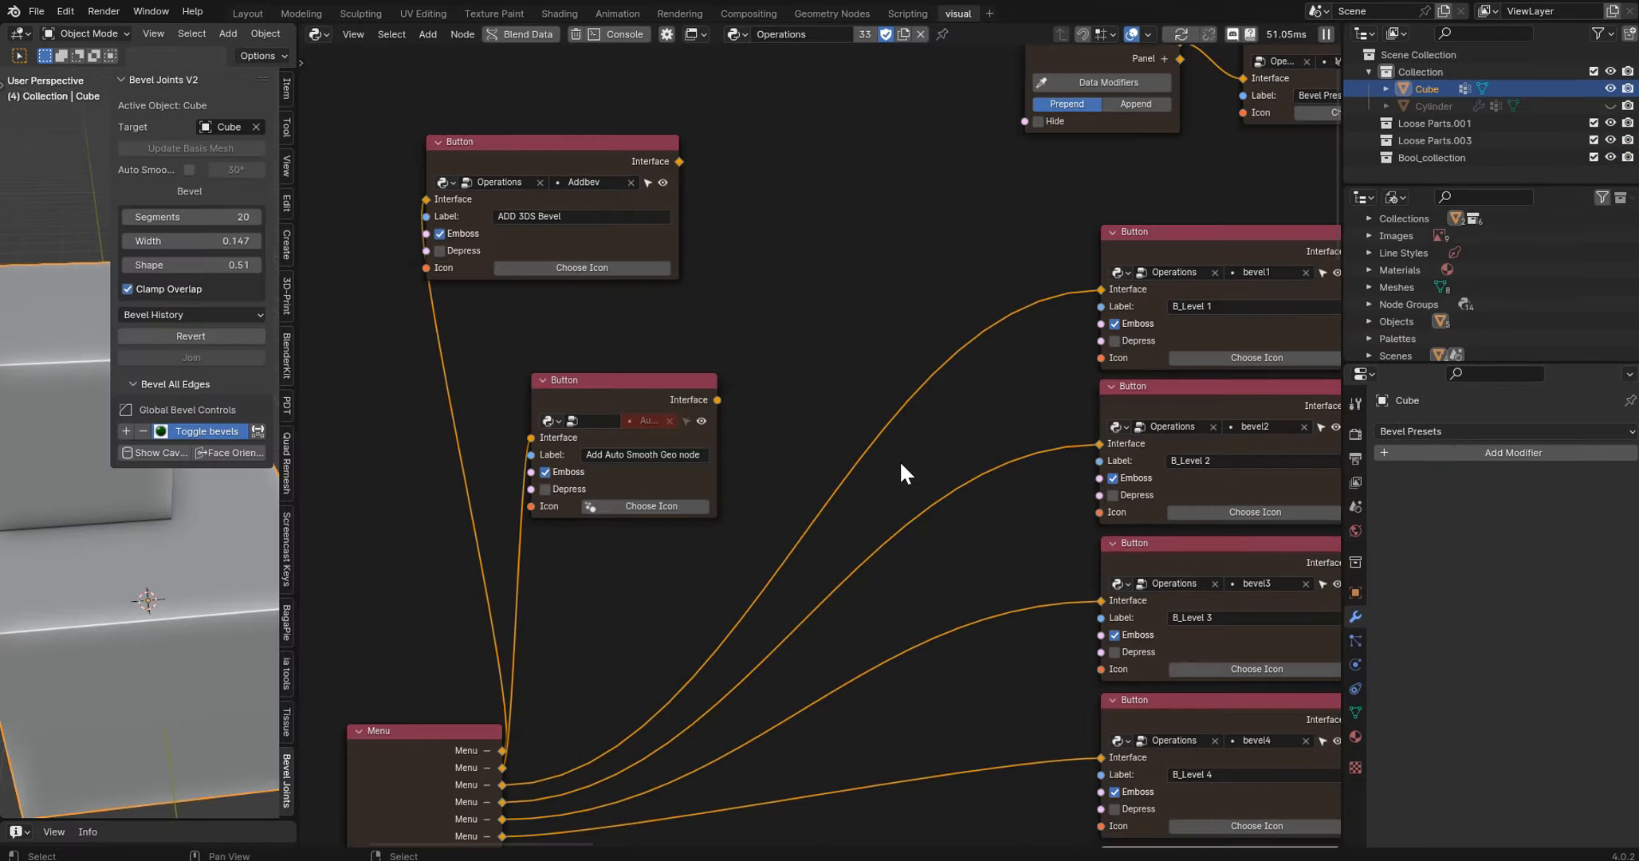
- In the add-on's source file, examine the Button node labelled "Add Auto Smooth Geo node" in the Operations node tree
scroll(923, 379, "down", 5)
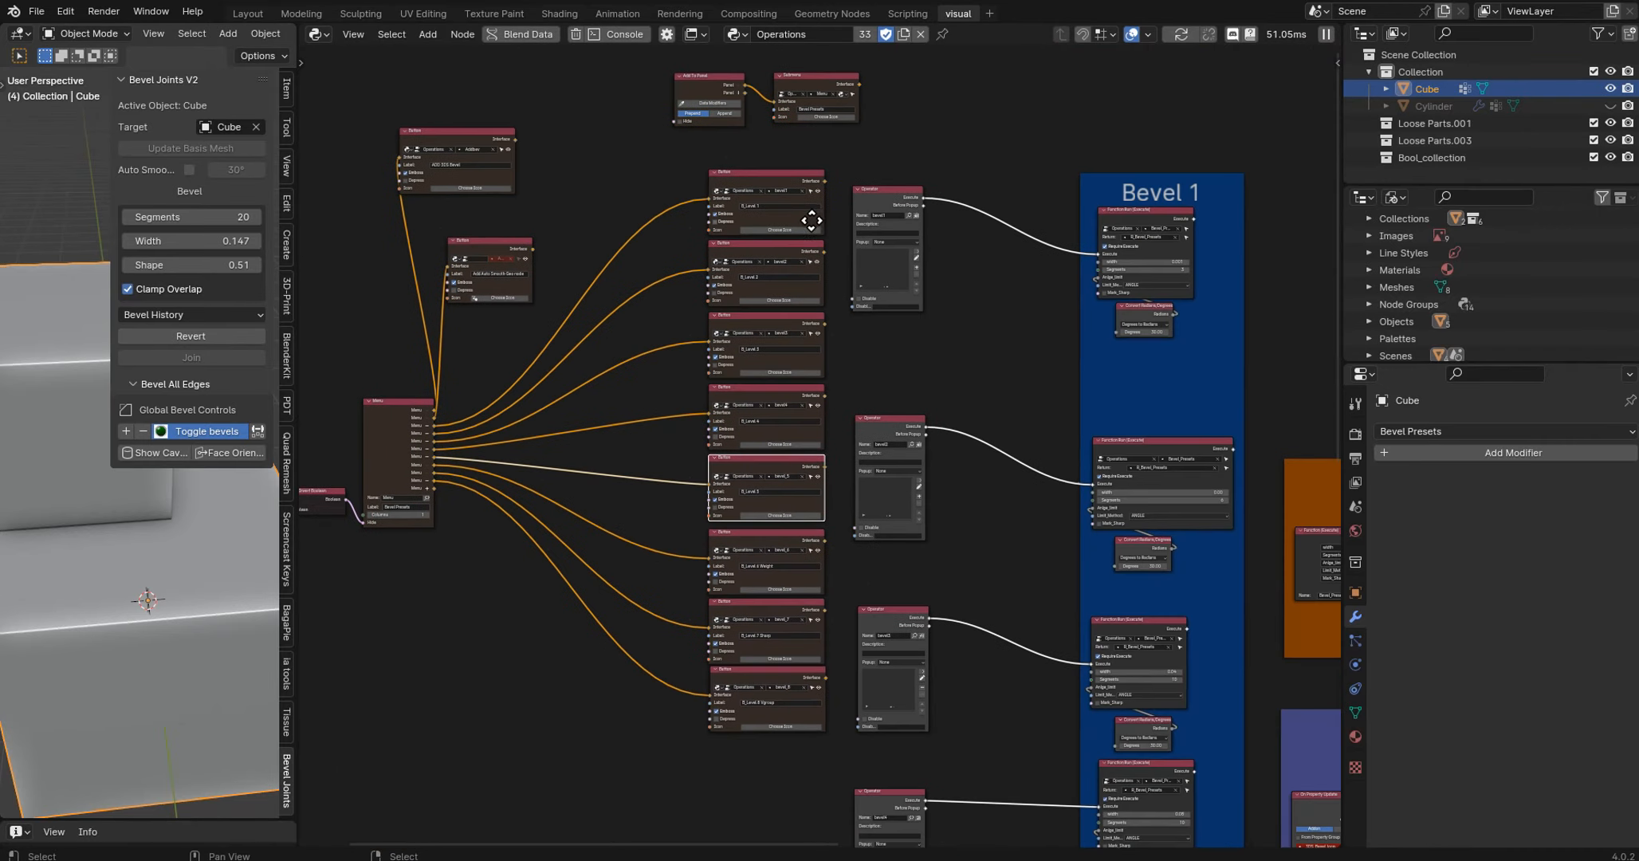
key("n")
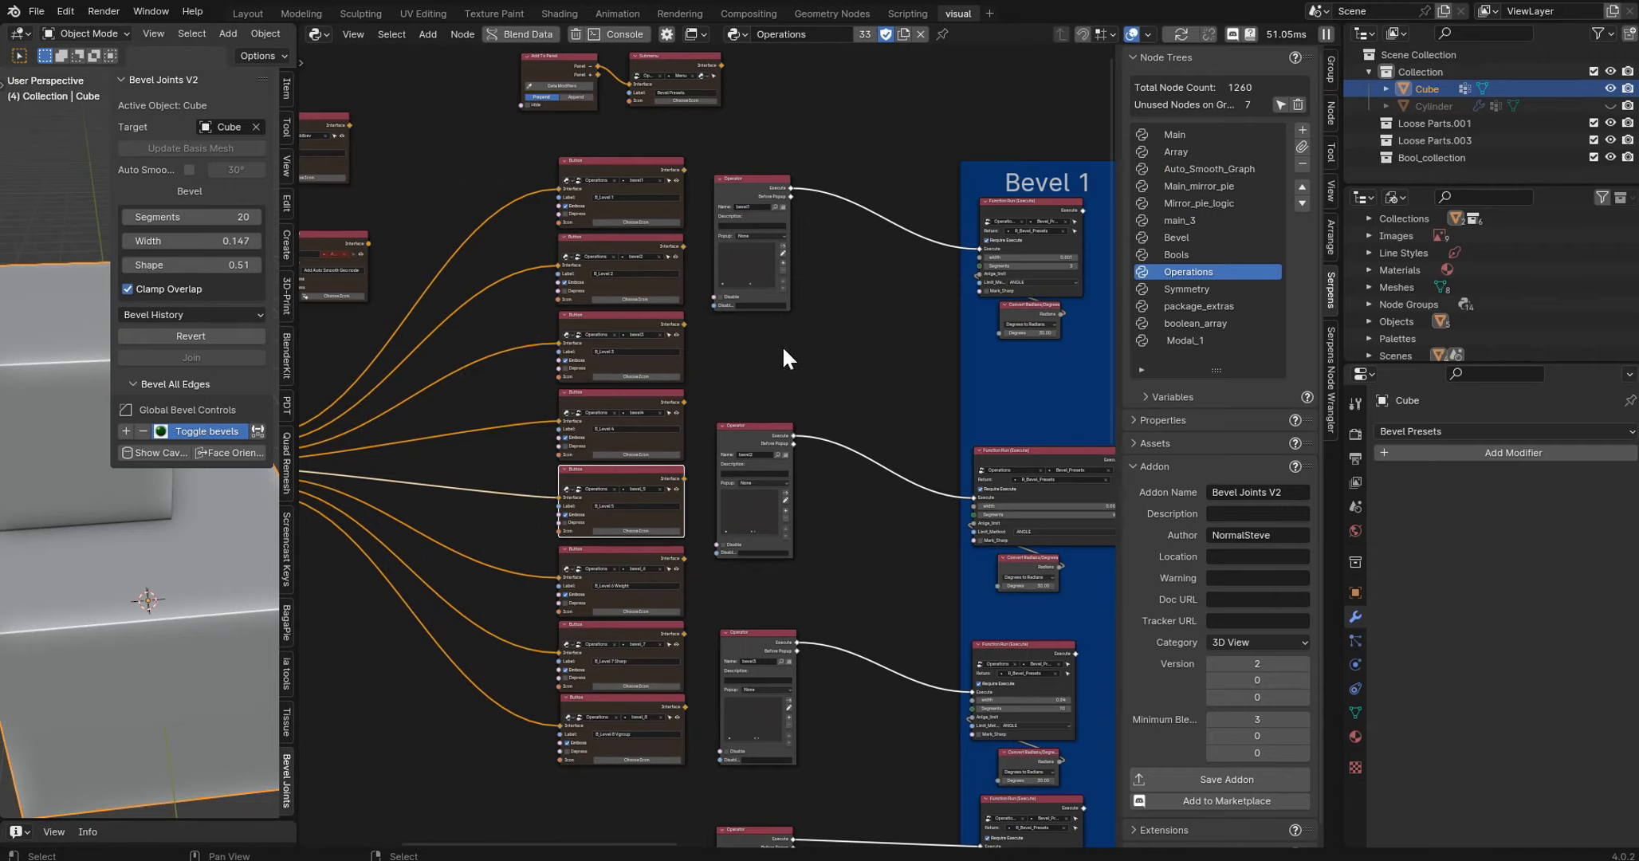
key("n")
middle_click_drag(711, 391, 893, 542)
scroll(704, 310, "up", 4)
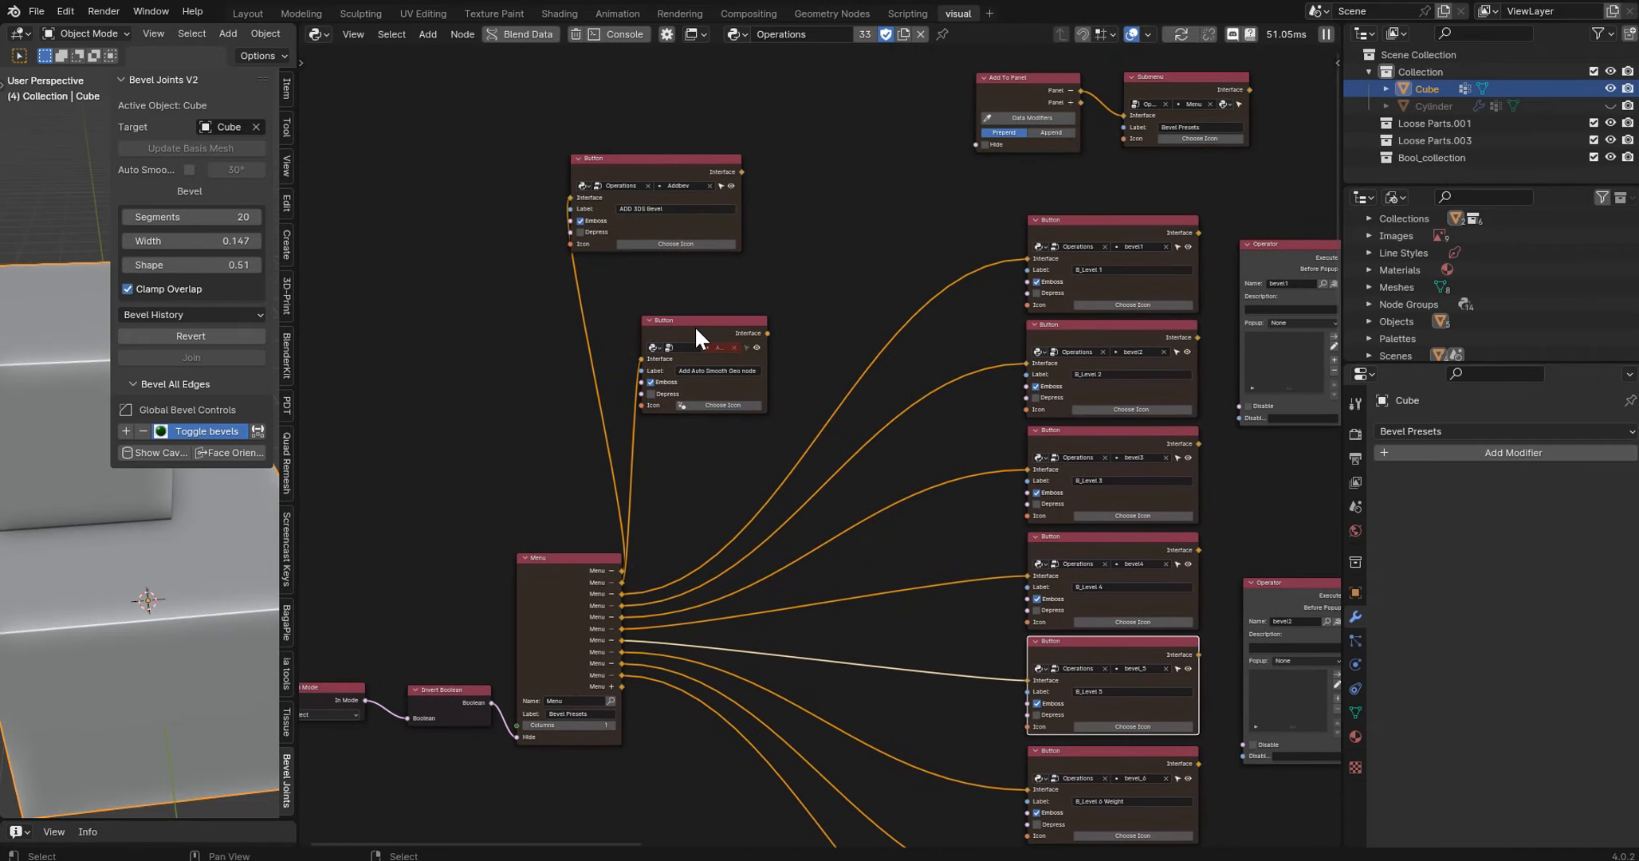
left_click_drag(710, 322, 701, 338)
scroll(749, 375, "up", 9)
middle_click_drag(757, 384, 960, 507)
scroll(941, 462, "down", 2)
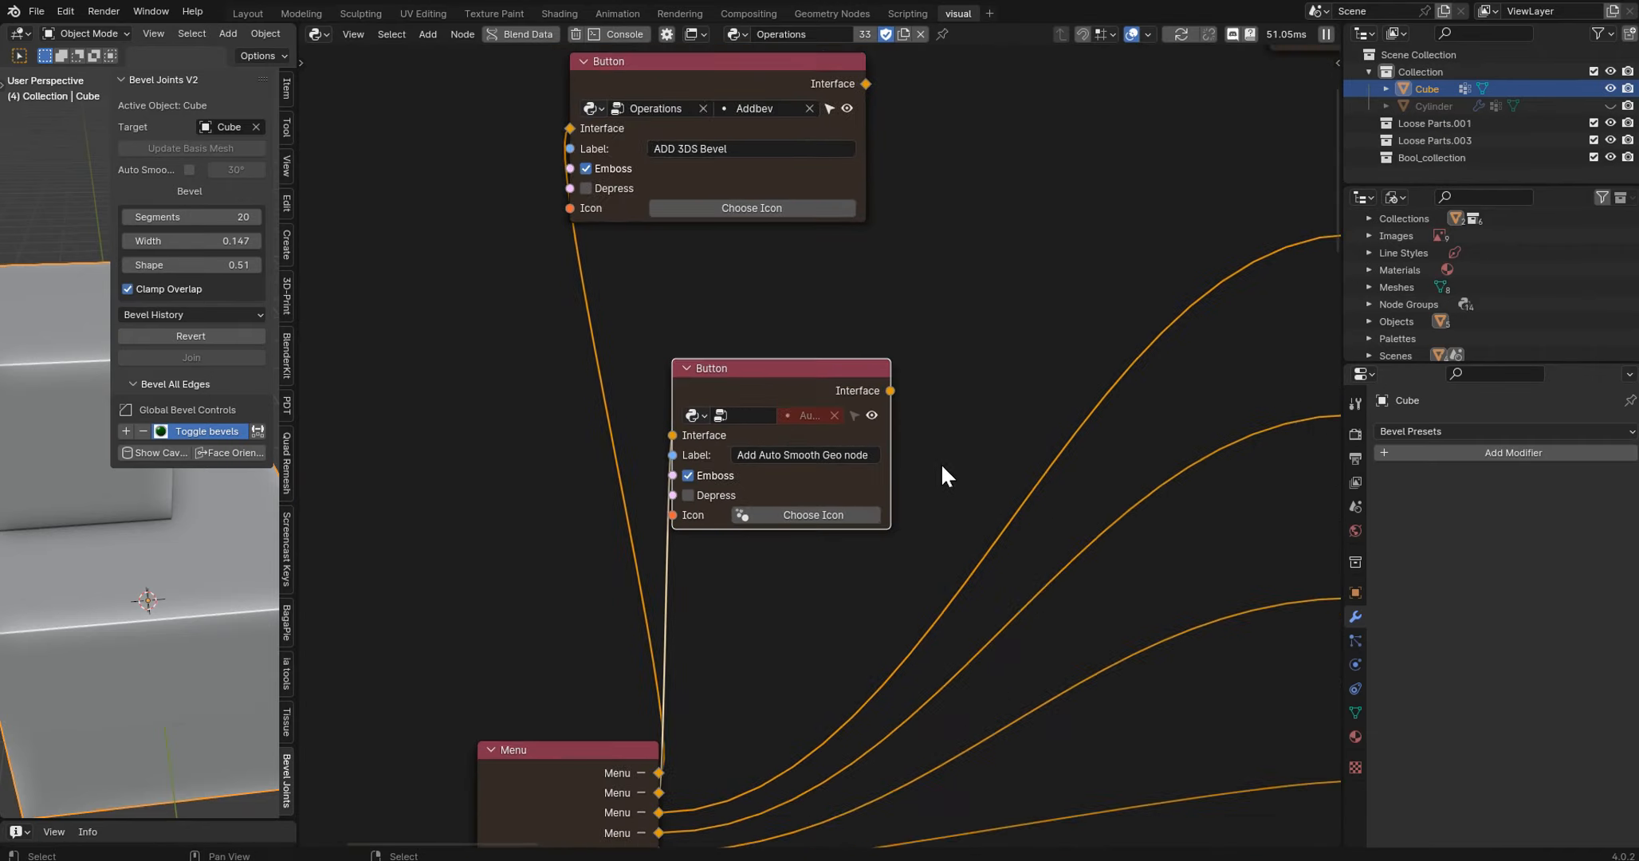
scroll(892, 442, "up", 3)
- Assign the Operations node tree to the "Add Auto Smooth Geo node" button
left_click(750, 405)
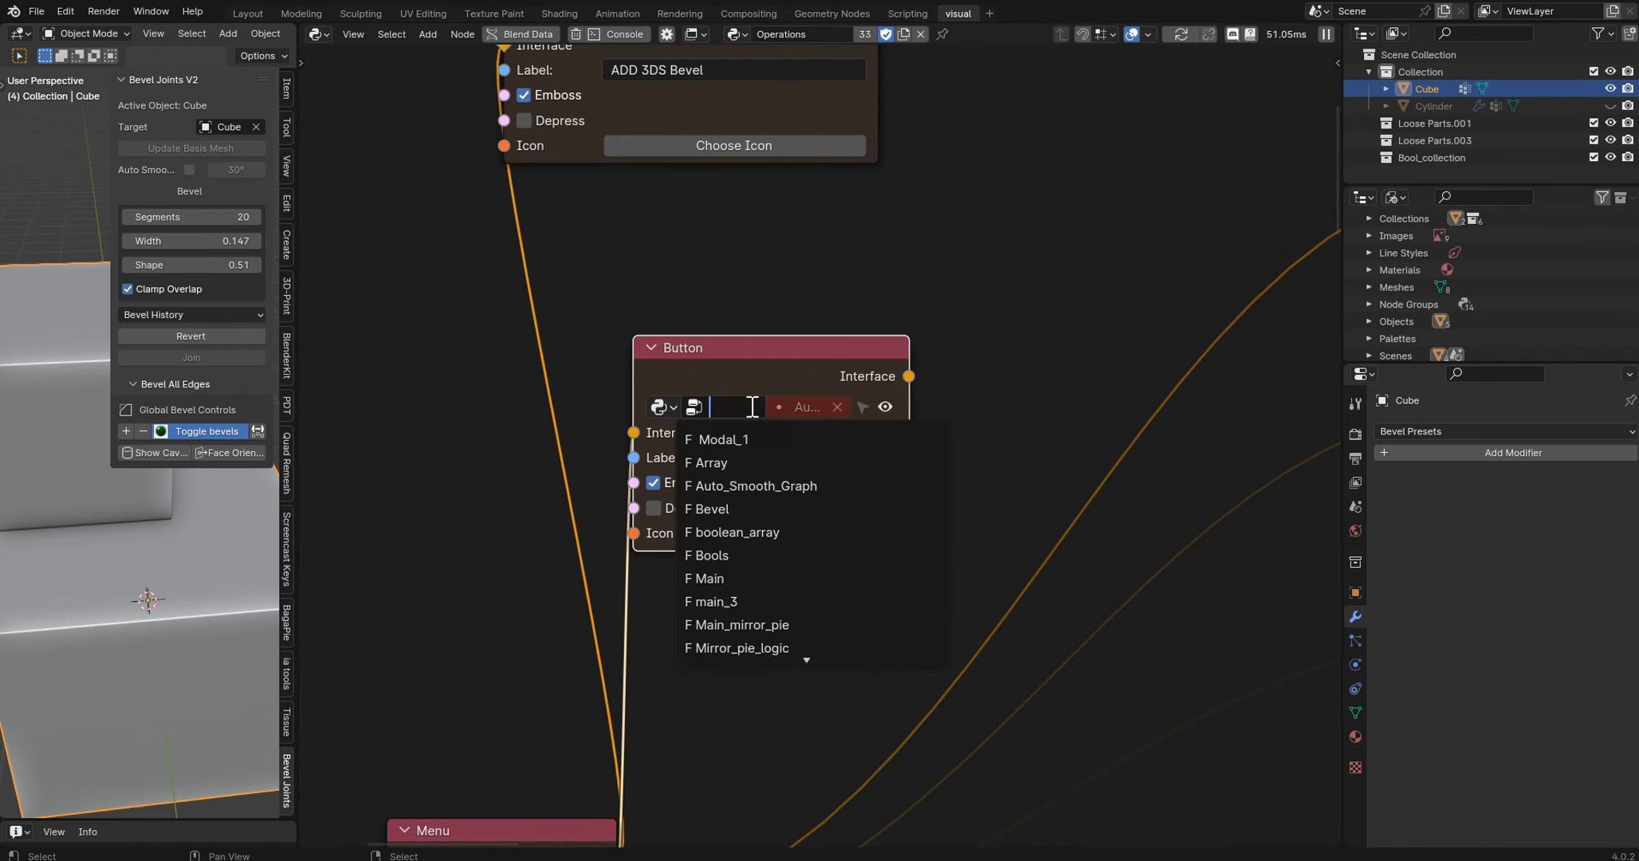
key("n")
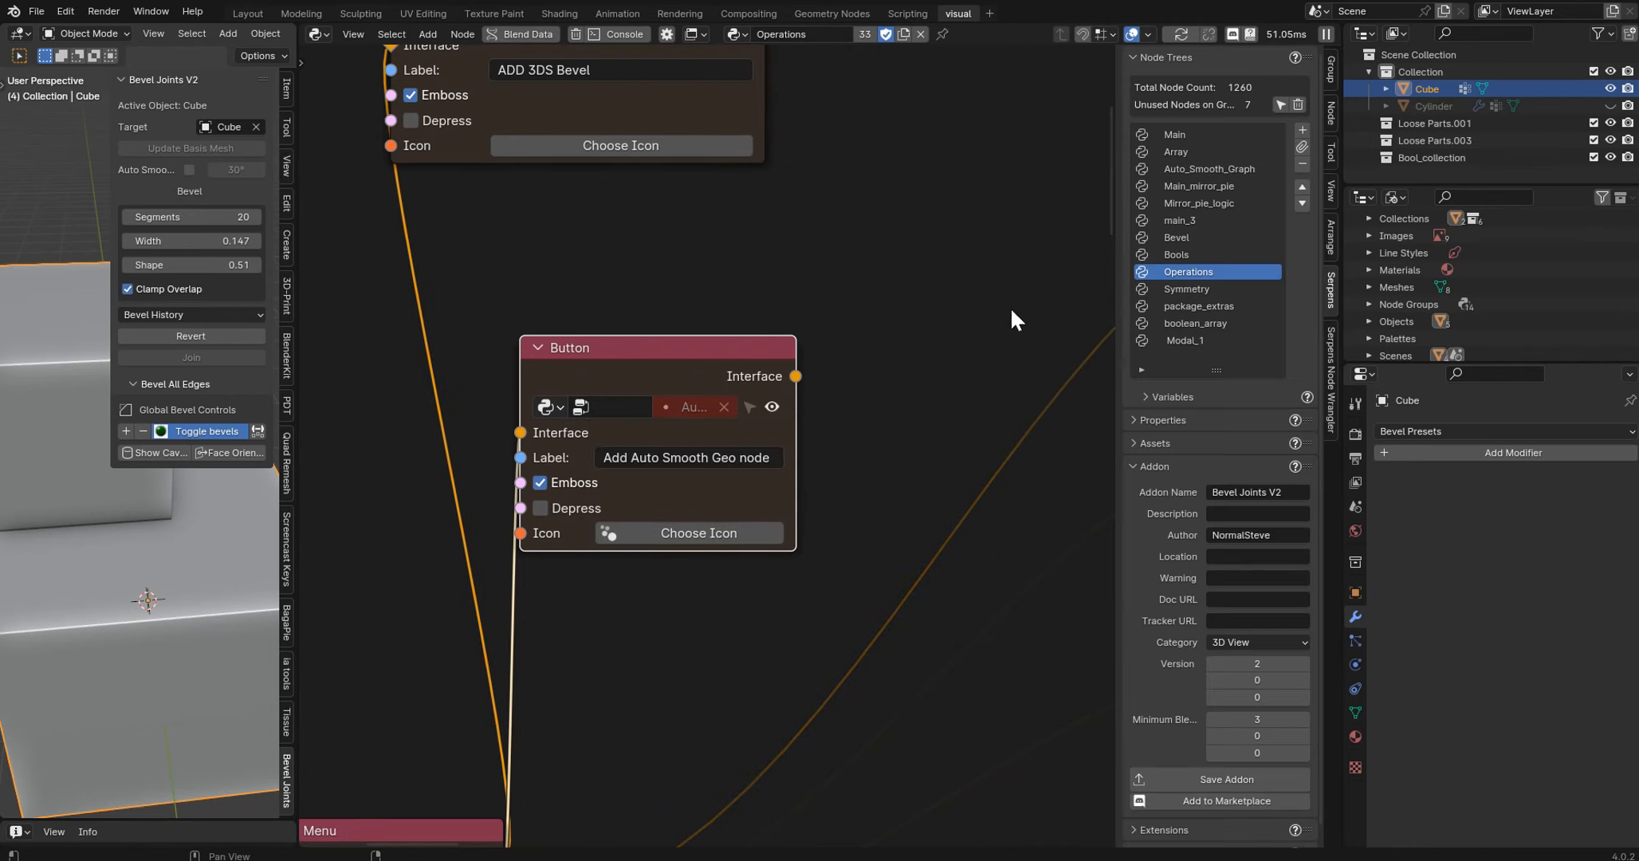
left_click(620, 409)
type("oper")
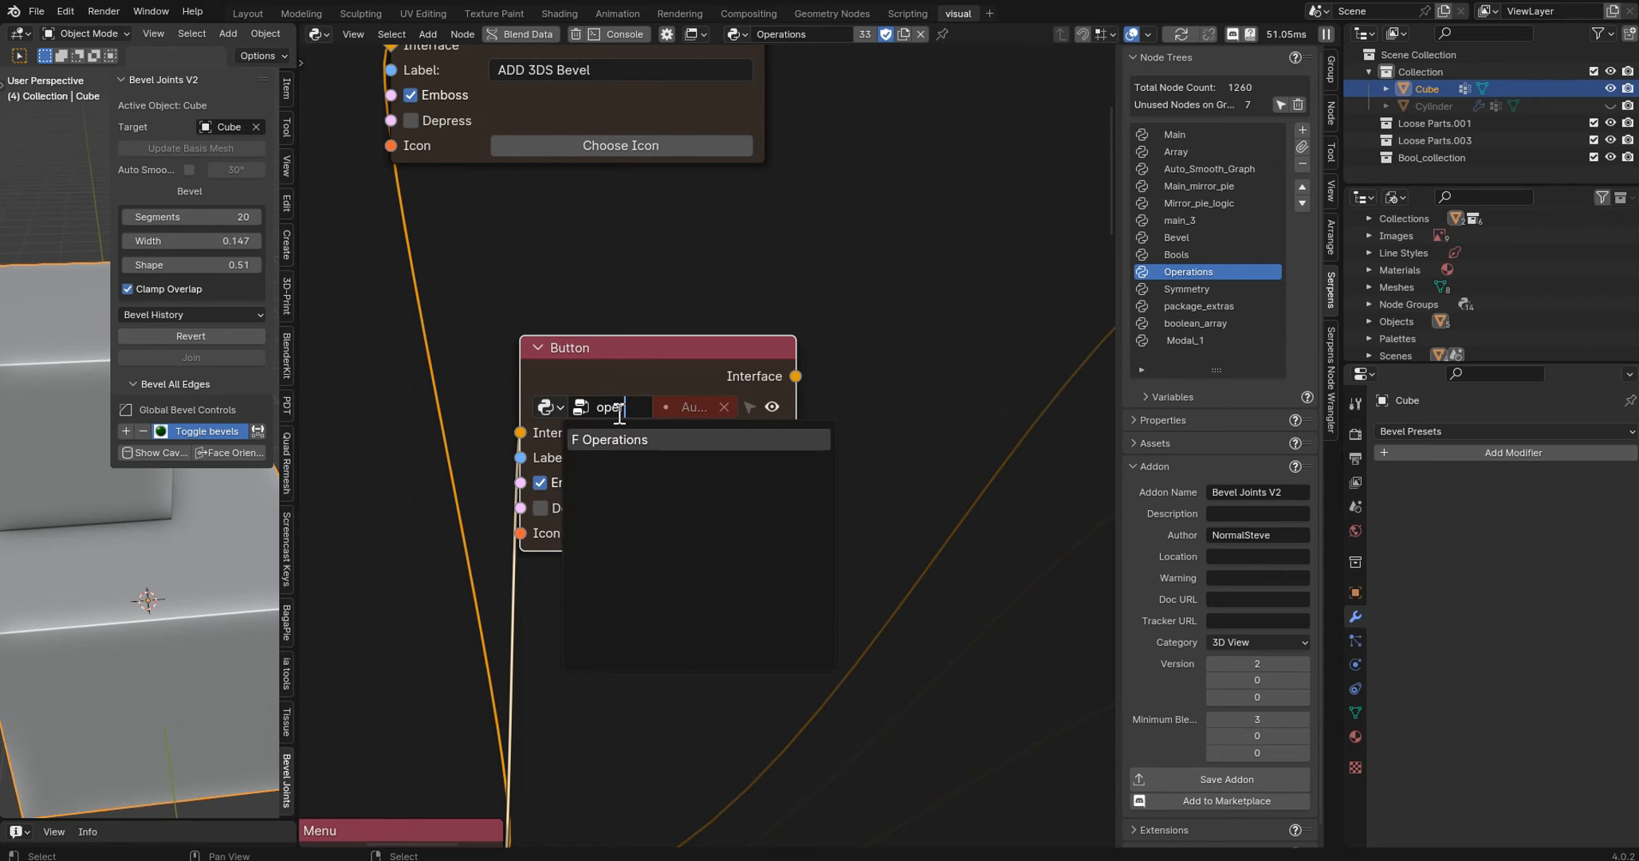
left_click(633, 438)
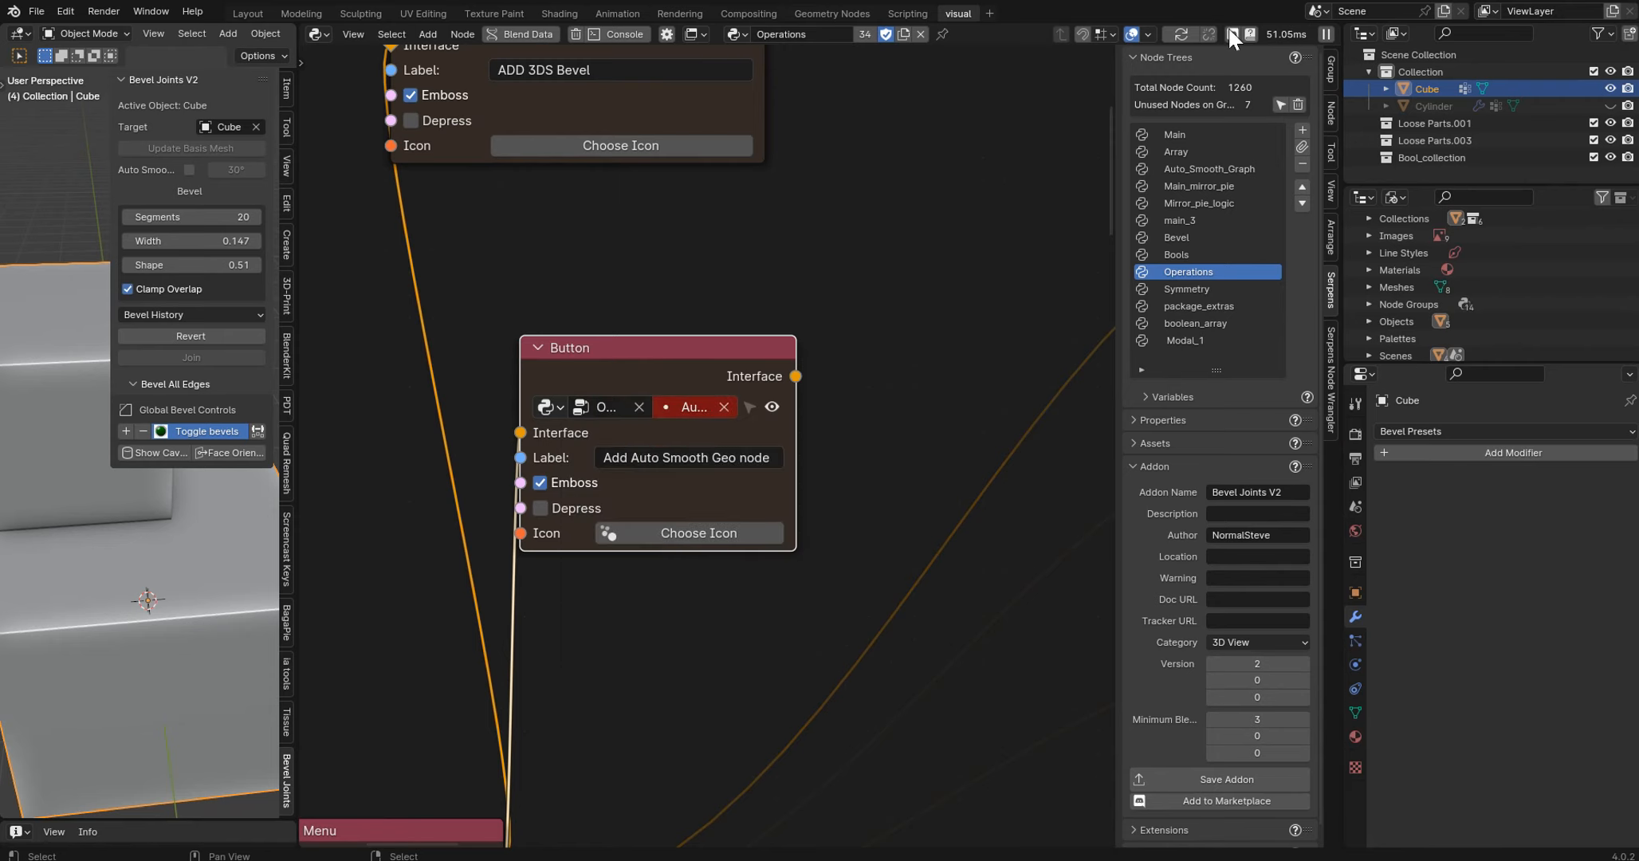
- In Auto_Smooth_Graph, look up the Auto_smooth operator and inspect the button that references it
left_click(1191, 169)
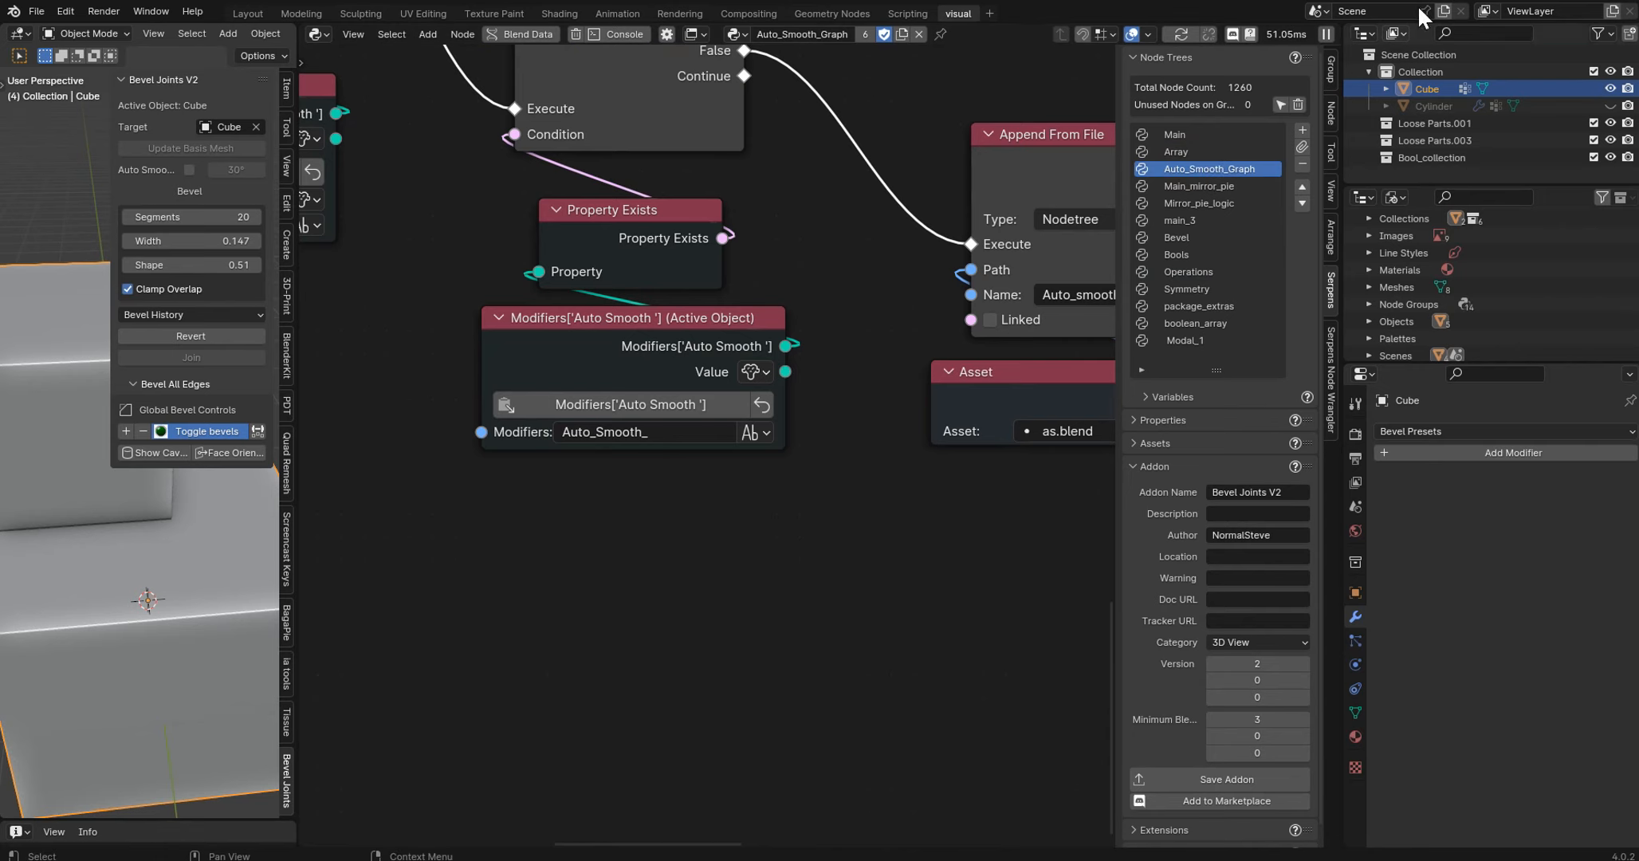
scroll(564, 314, "down", 5)
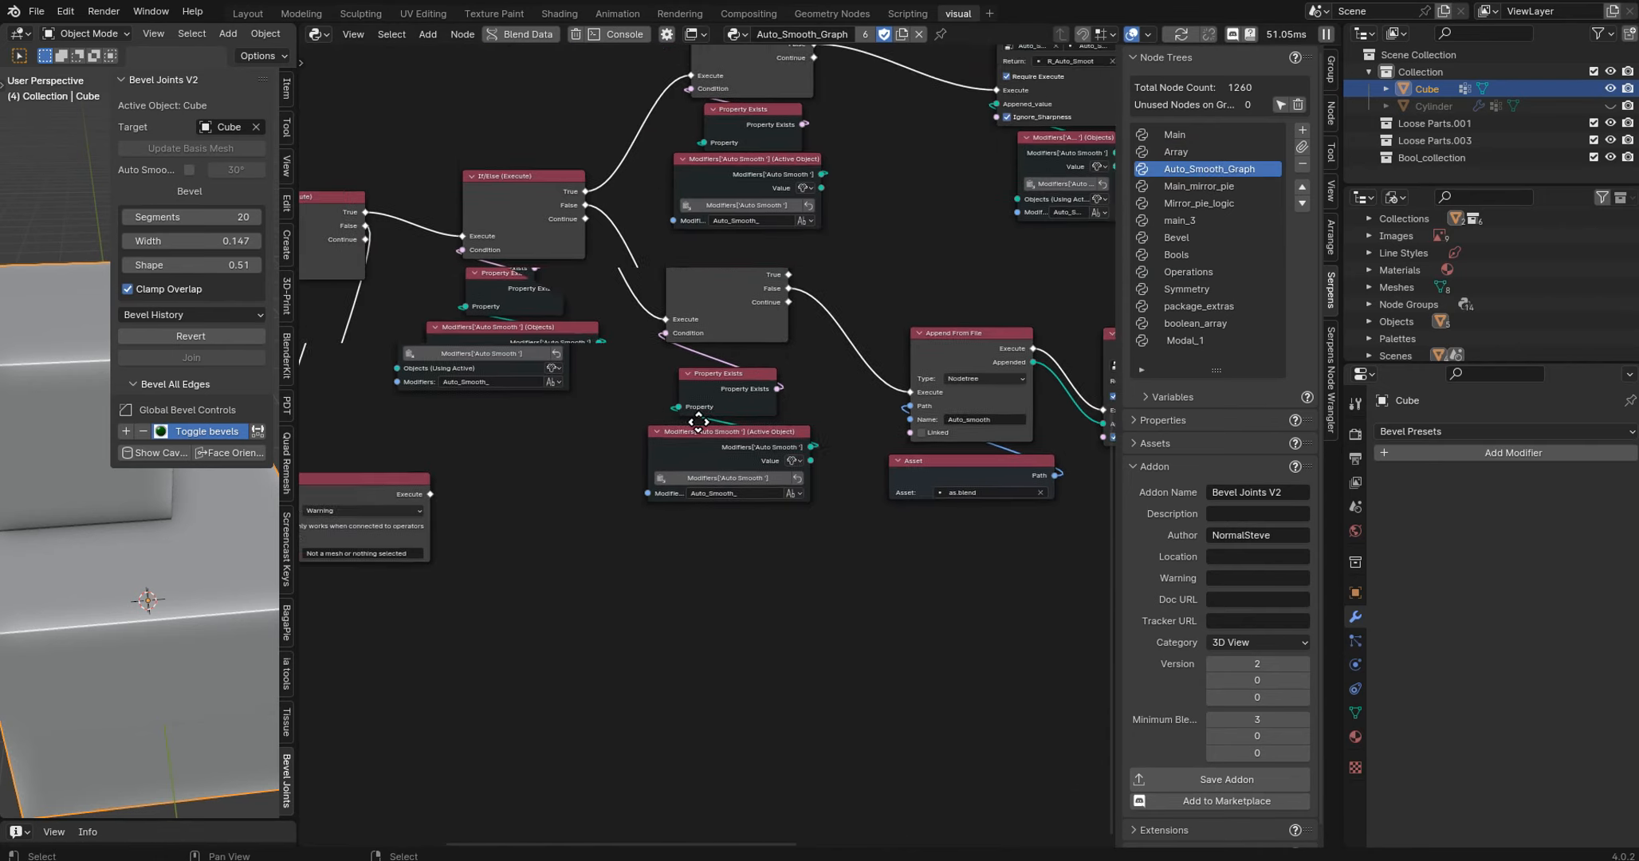
middle_click_drag(720, 401, 973, 495)
scroll(712, 451, "up", 8)
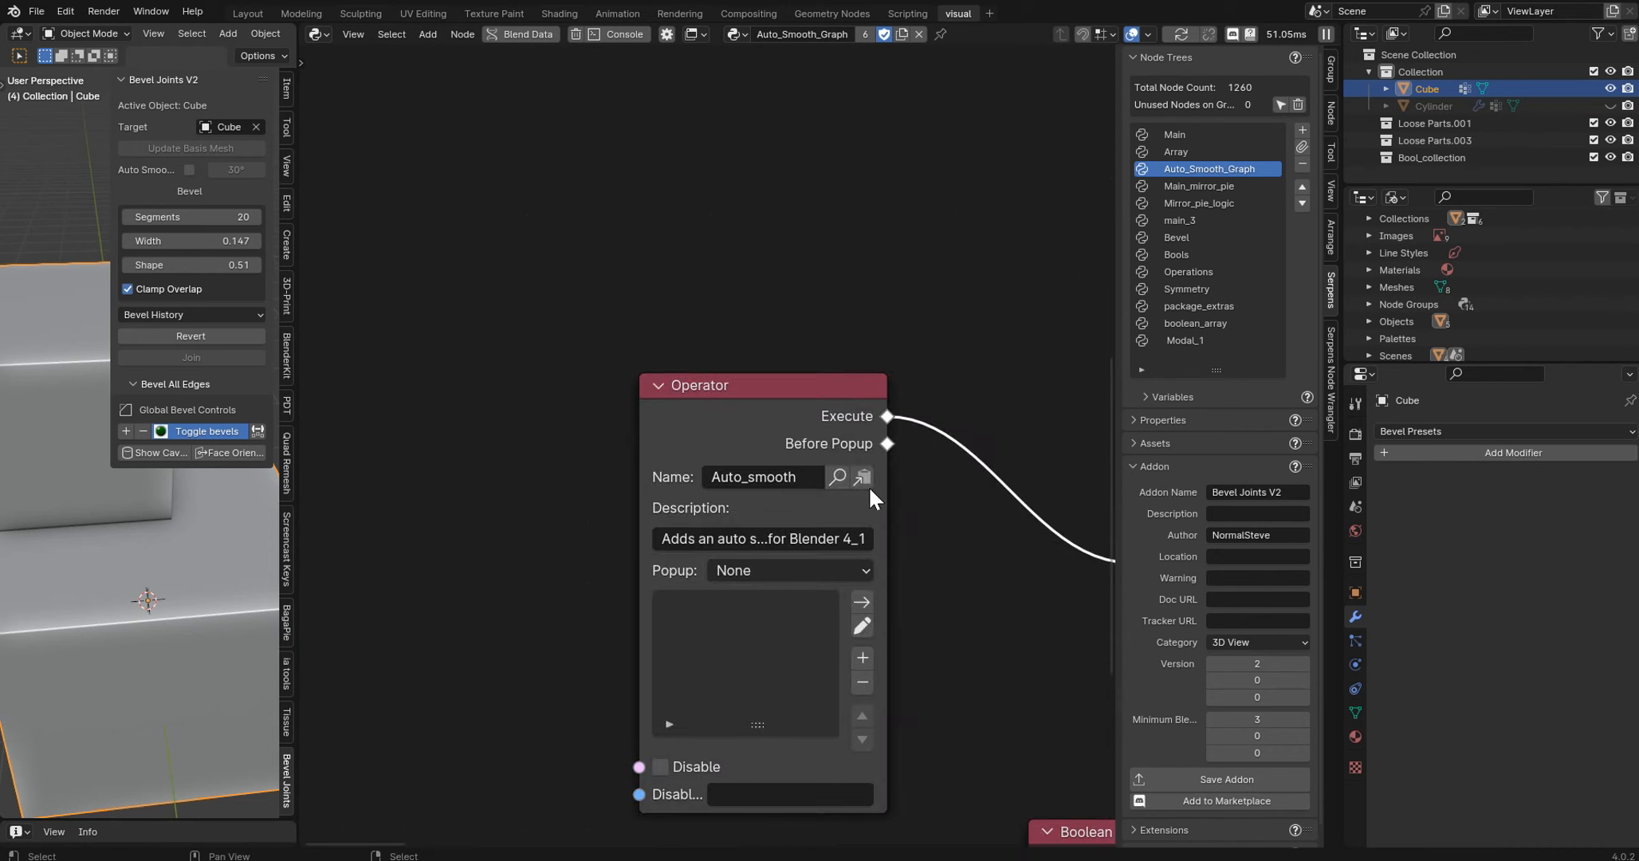
left_click(839, 476)
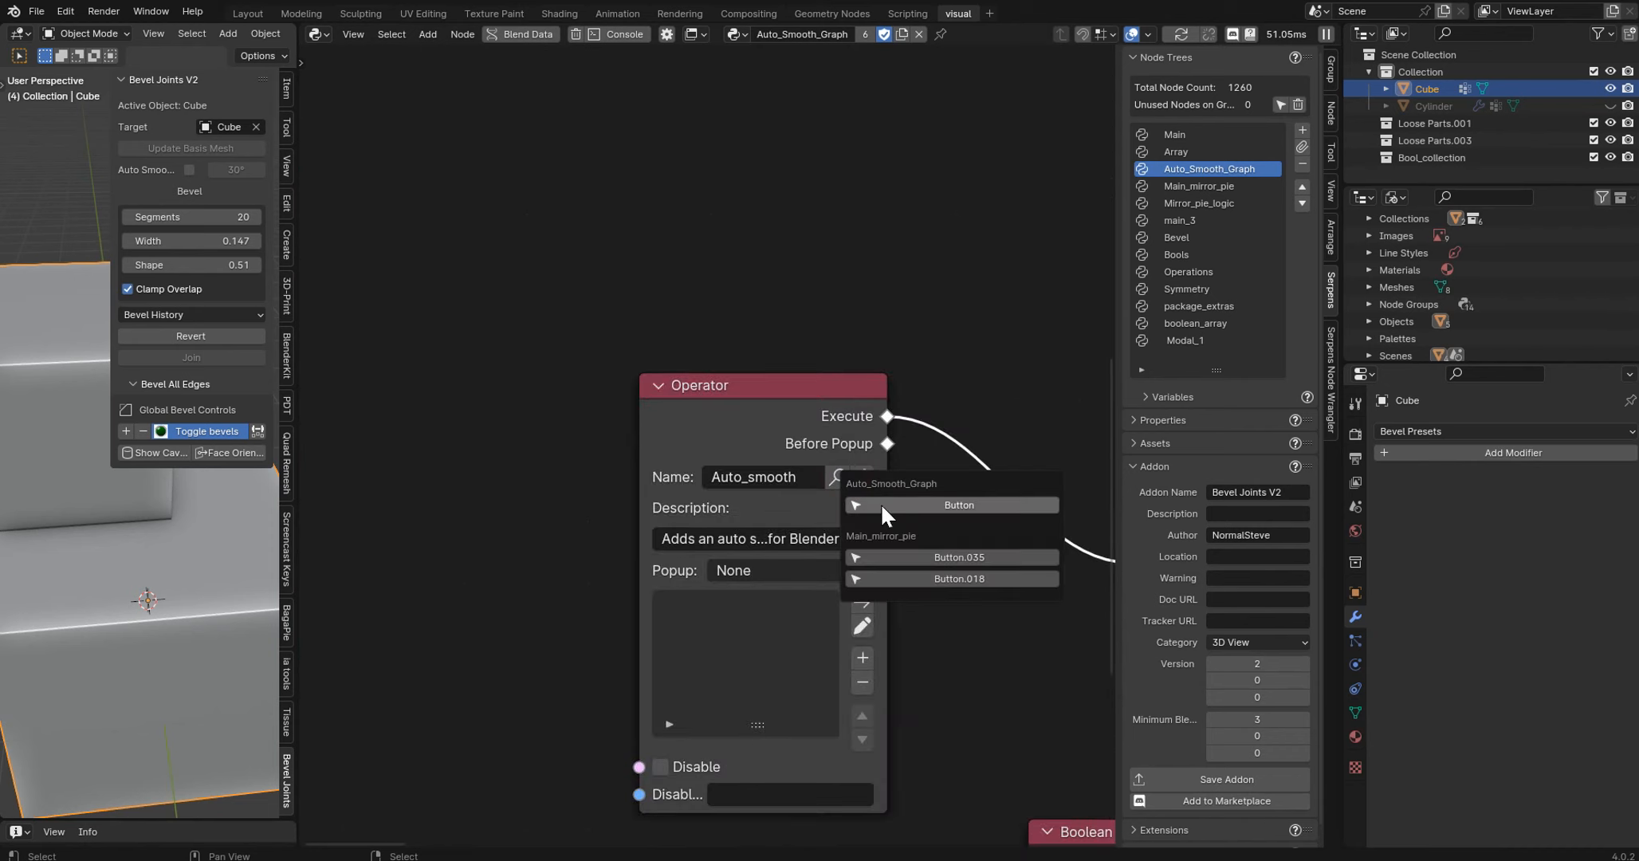
left_click(913, 503)
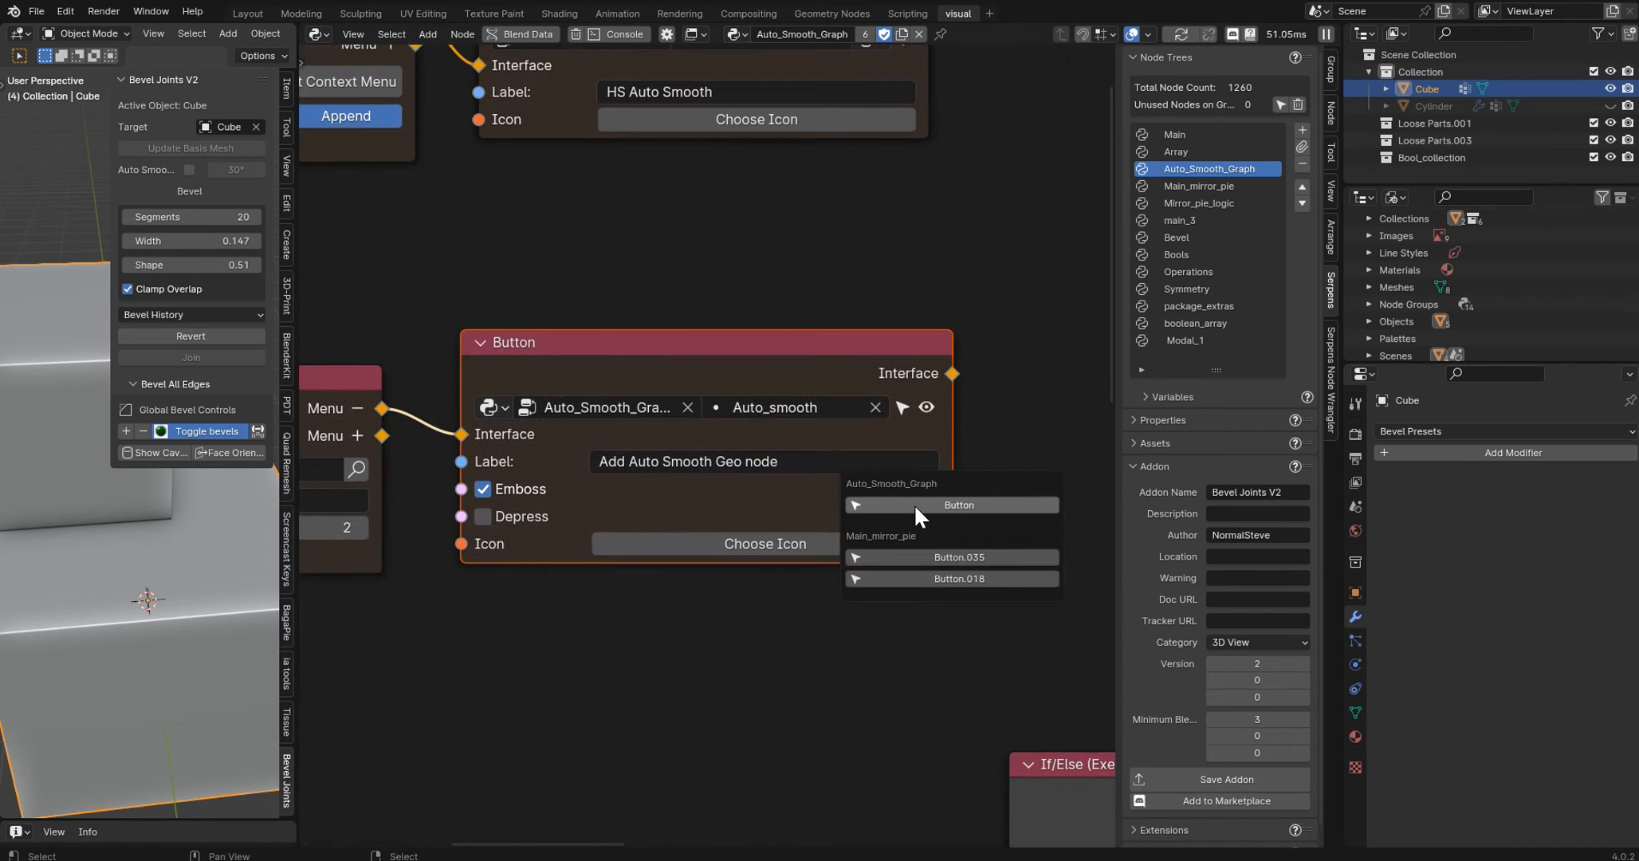
mouse_move(617, 275)
middle_mouse_down()
mouse_move(757, 285)
mouse_move(634, 287)
middle_mouse_up()
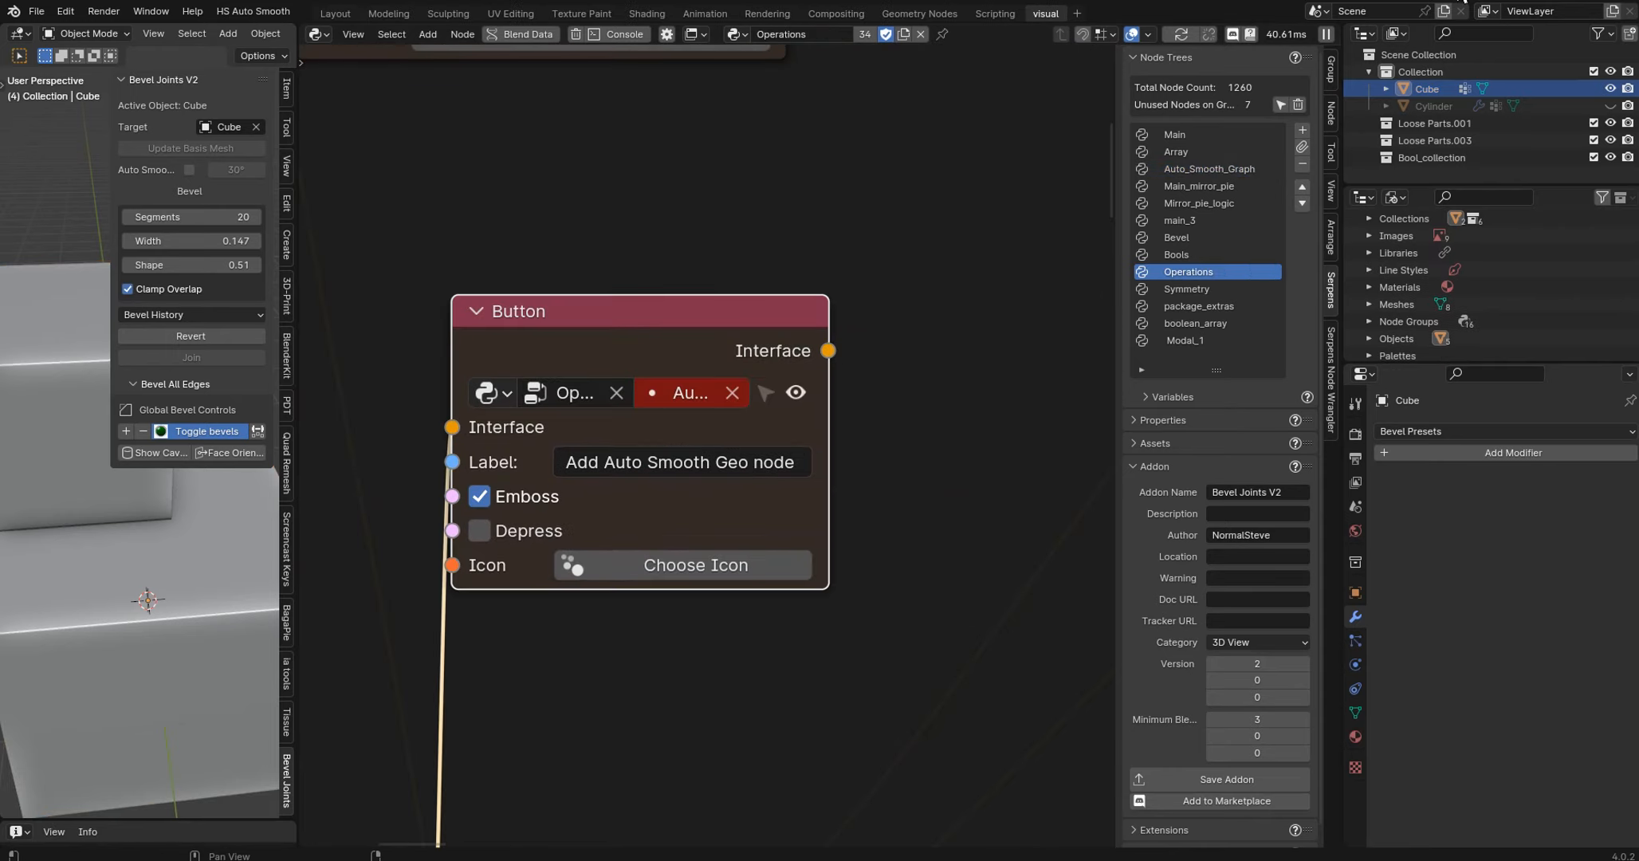
- Change the node tree of the "Add Auto Smooth Geo node" button in Operations to Auto_Smooth_Graph
left_click(614, 389)
left_click(600, 394)
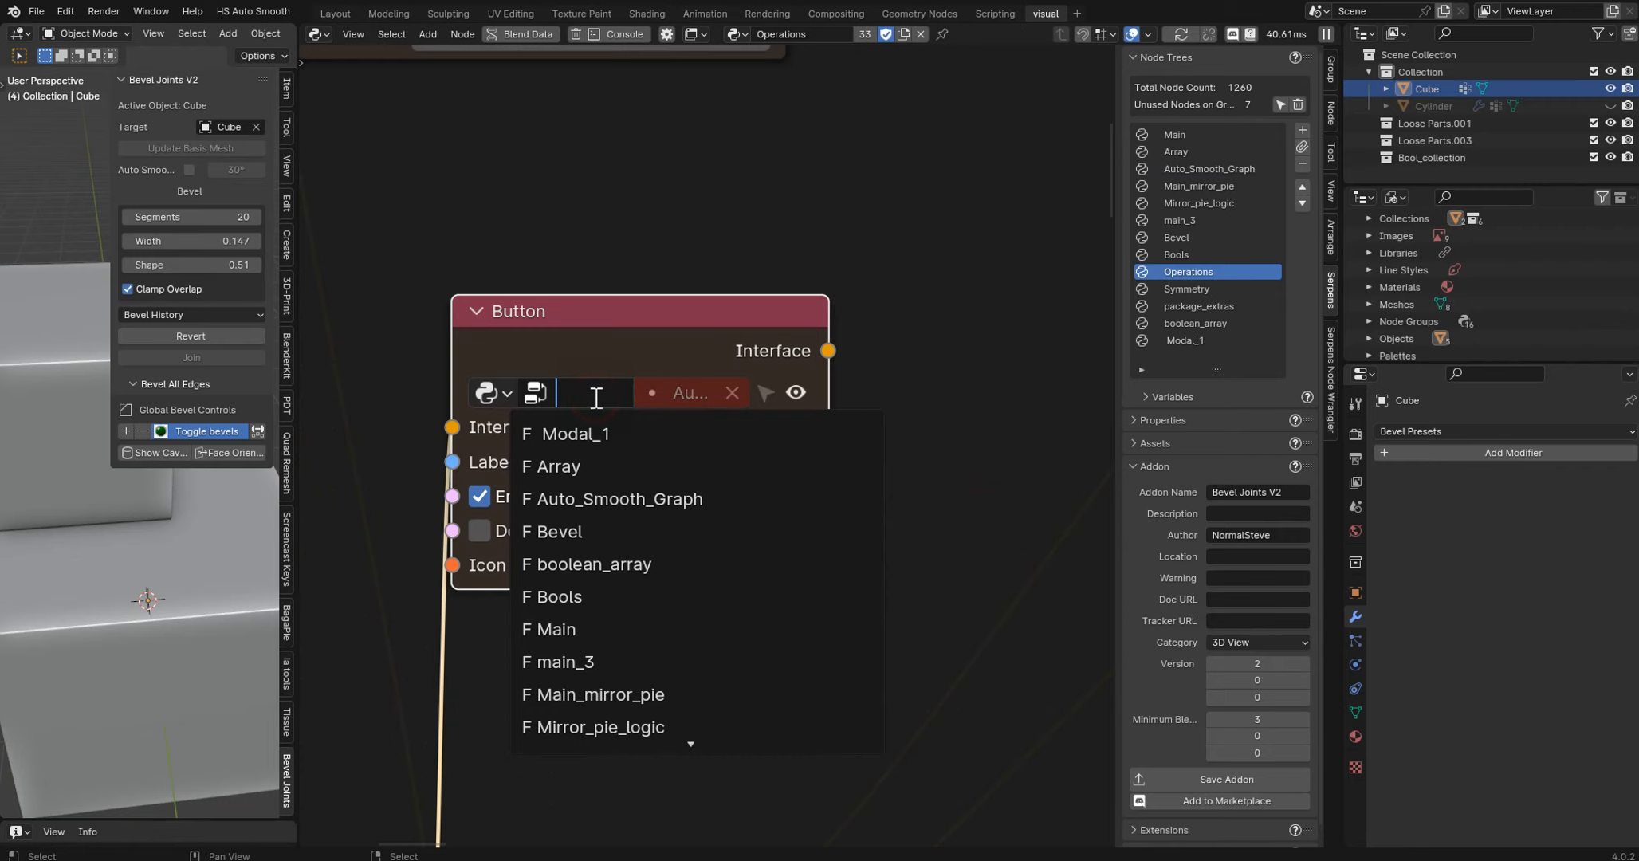
type("auto")
key("Return")
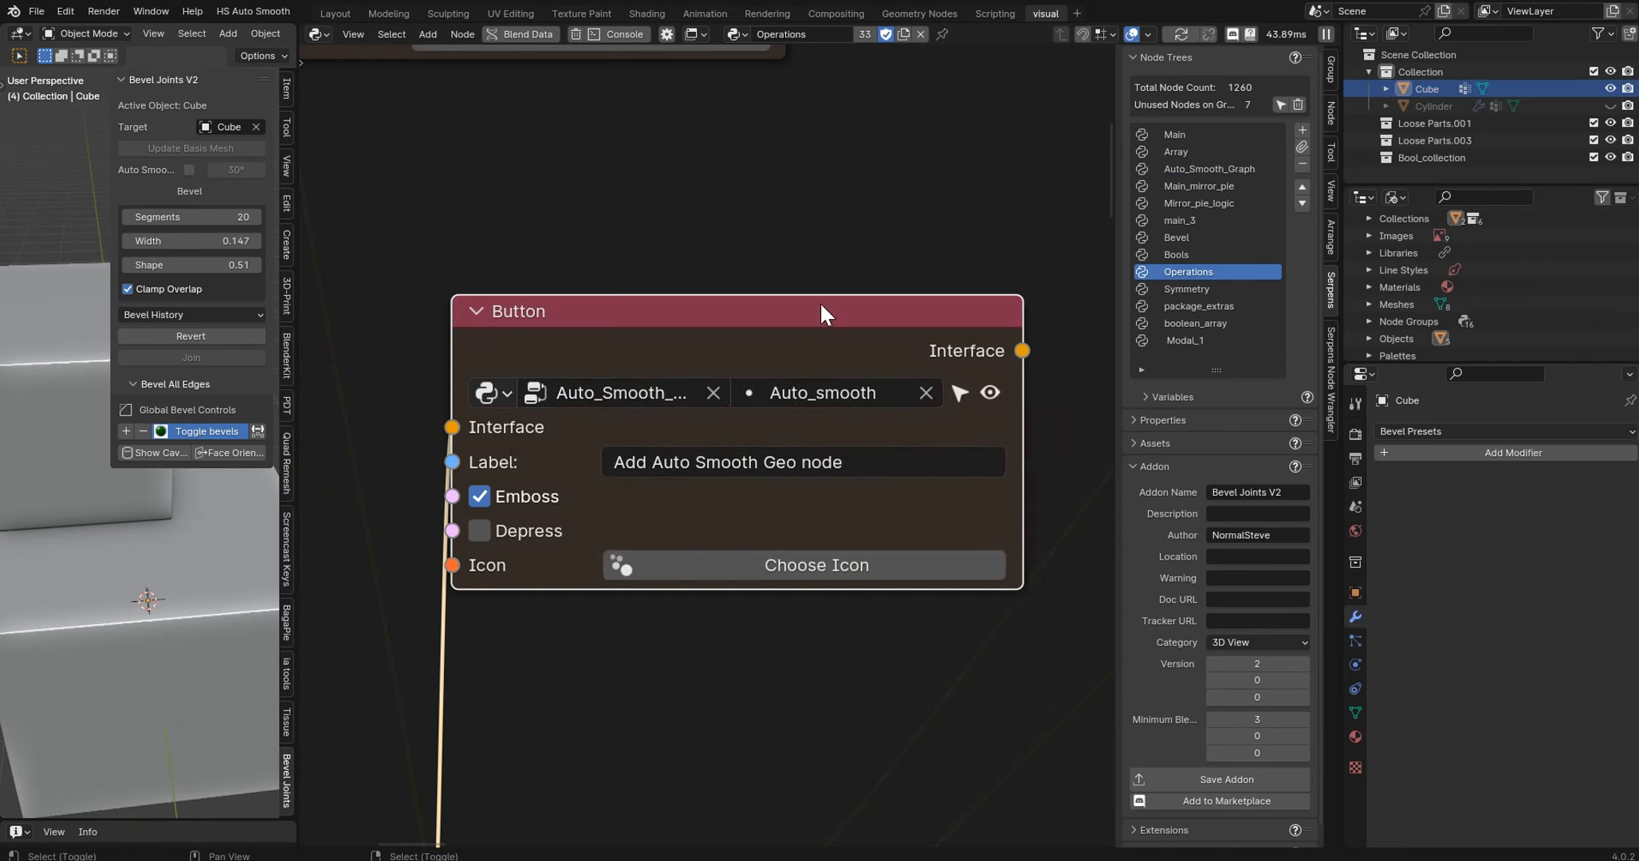
left_click_drag(844, 301, 835, 271)
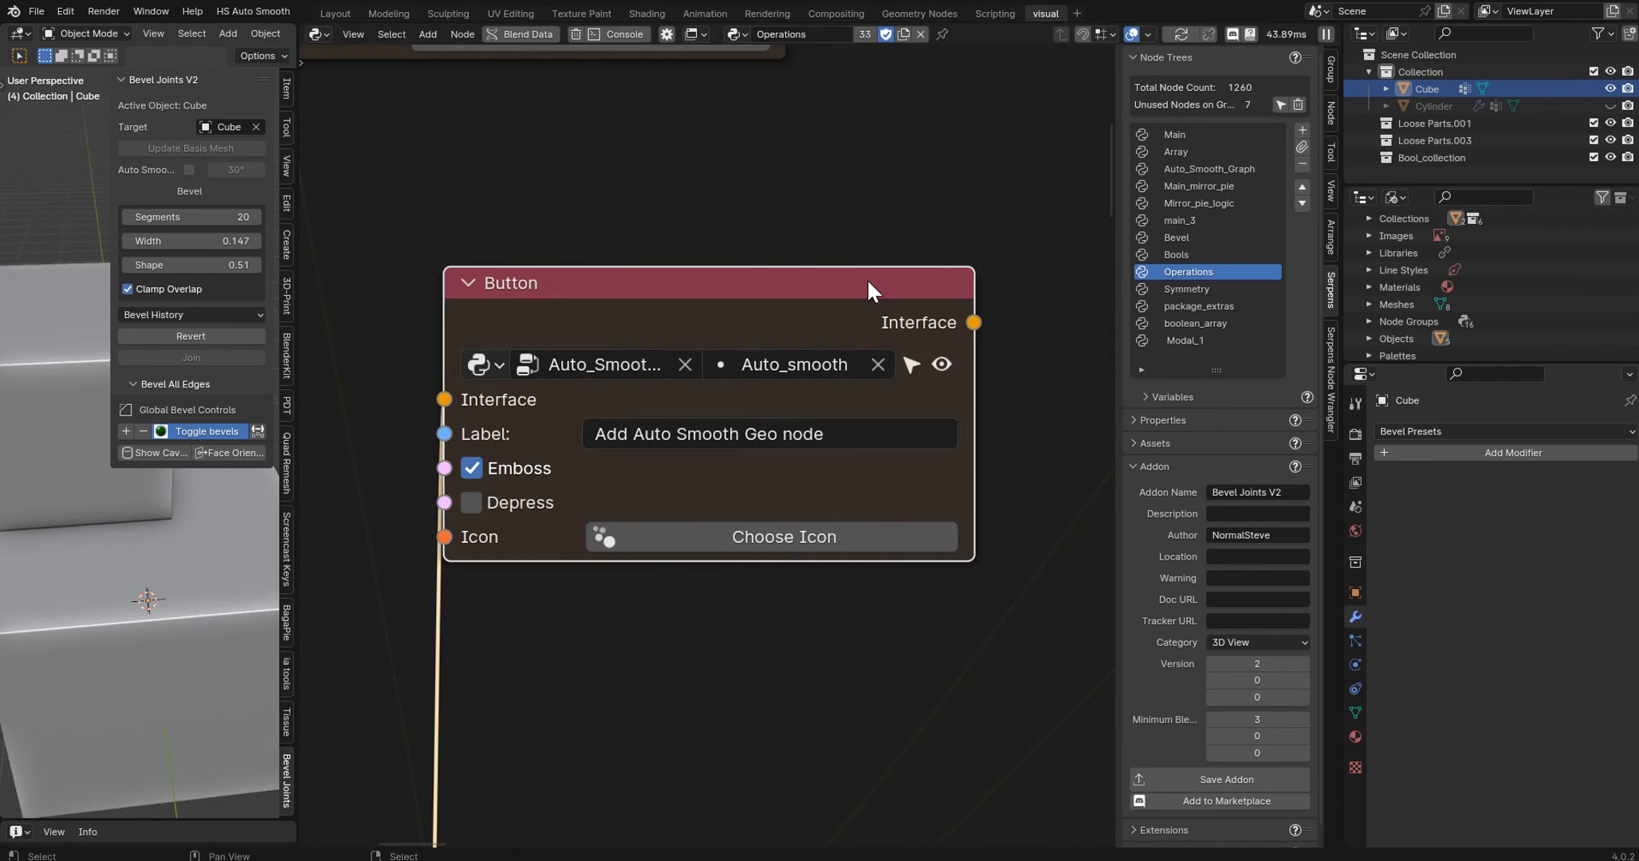
scroll(867, 278, "down", 2)
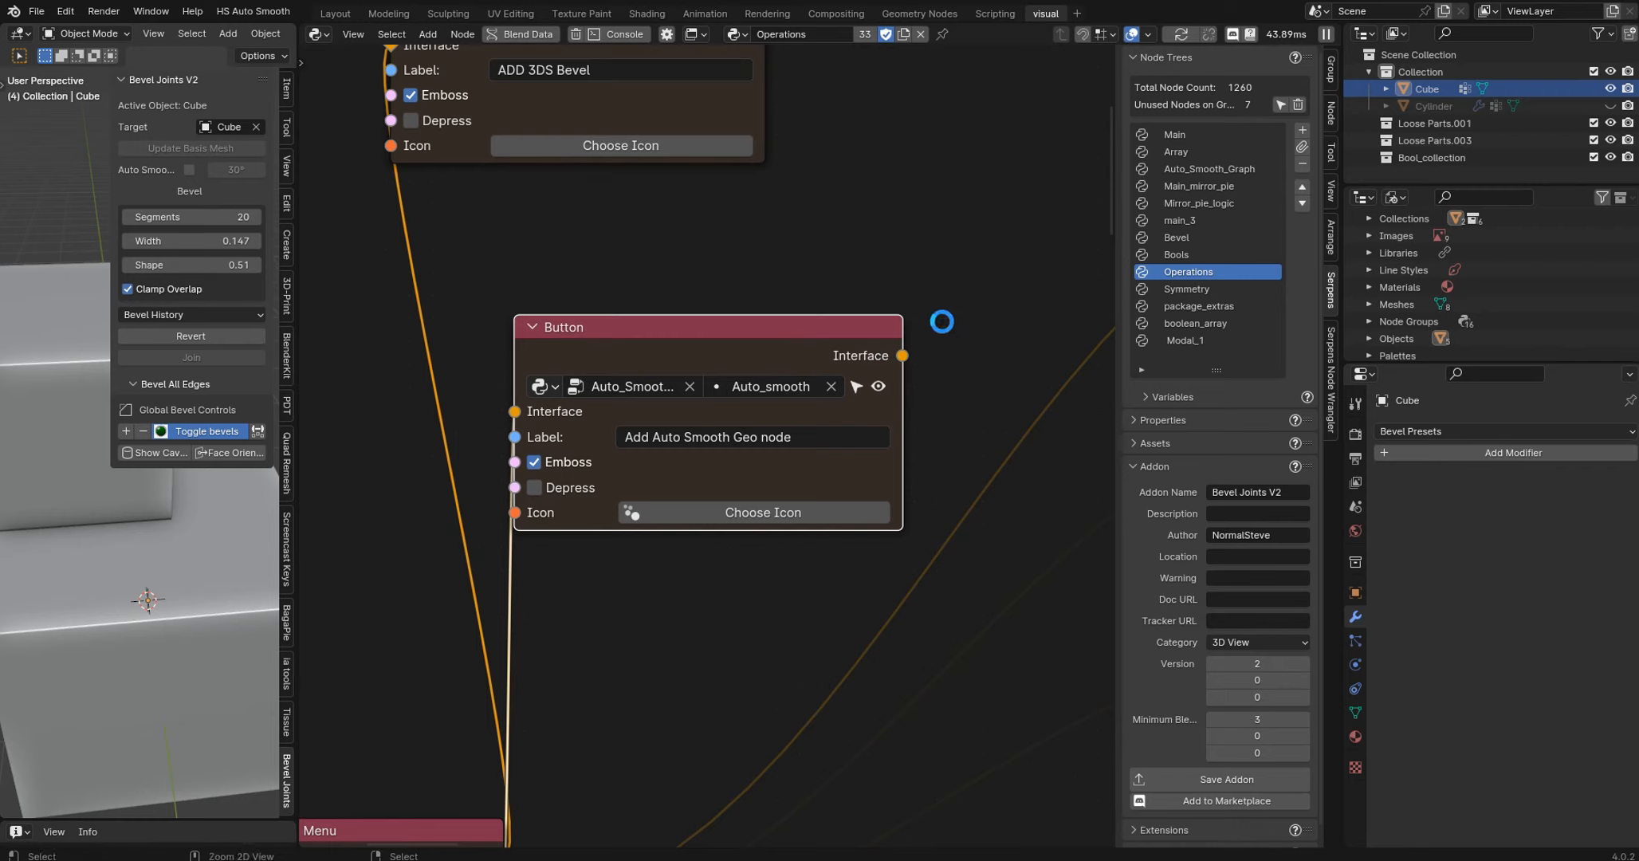
- Save the blend file and force a recompile of the add-on
key("ctrl+s")
key("shift+r")
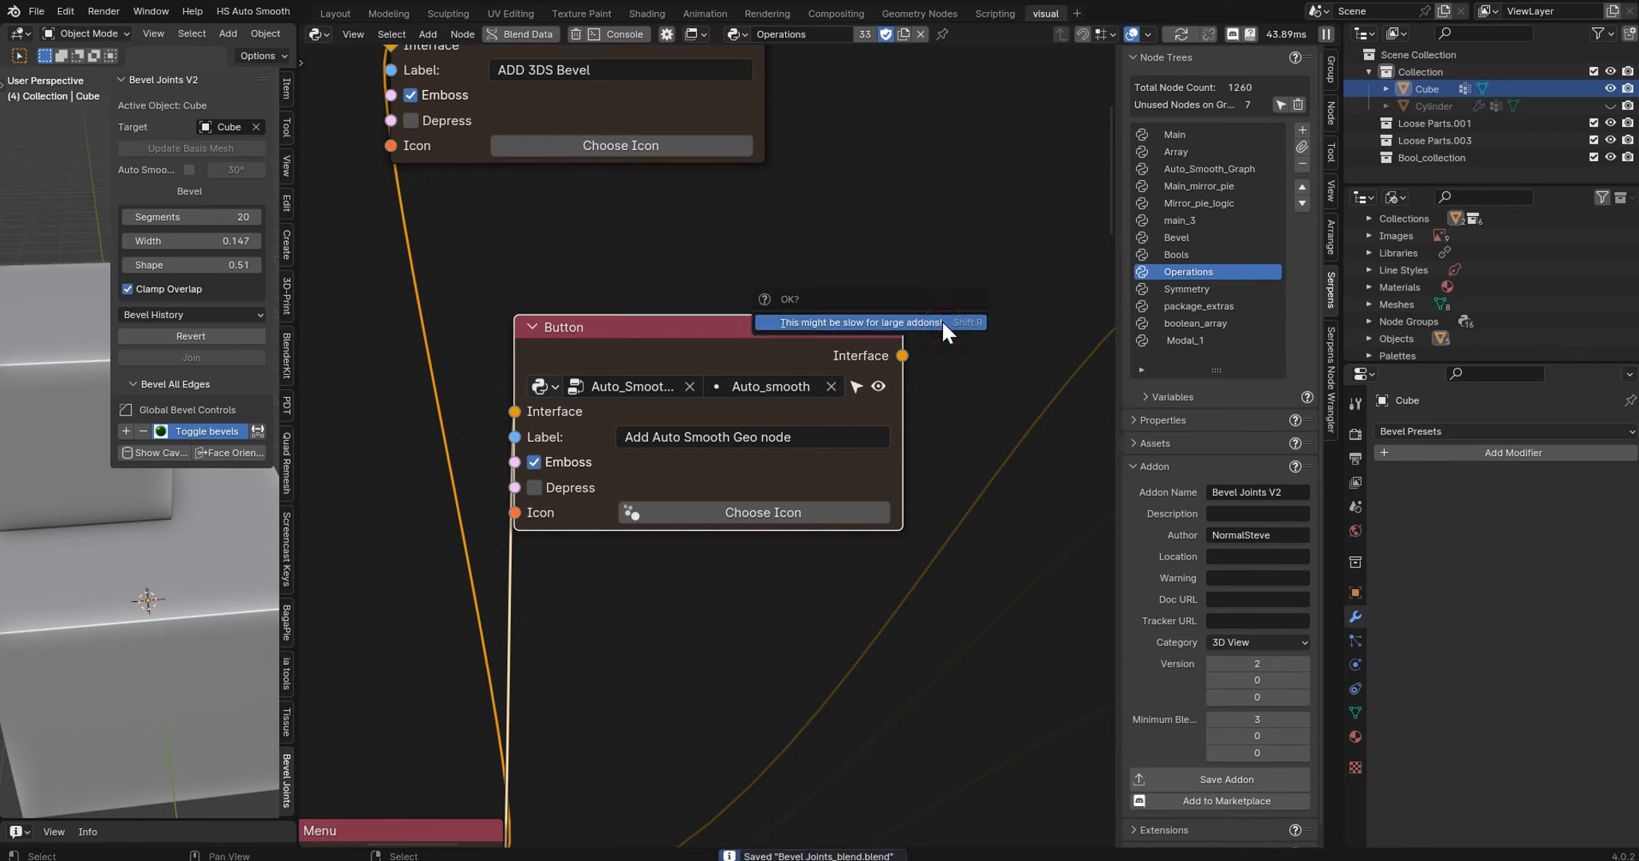
left_click(943, 322)
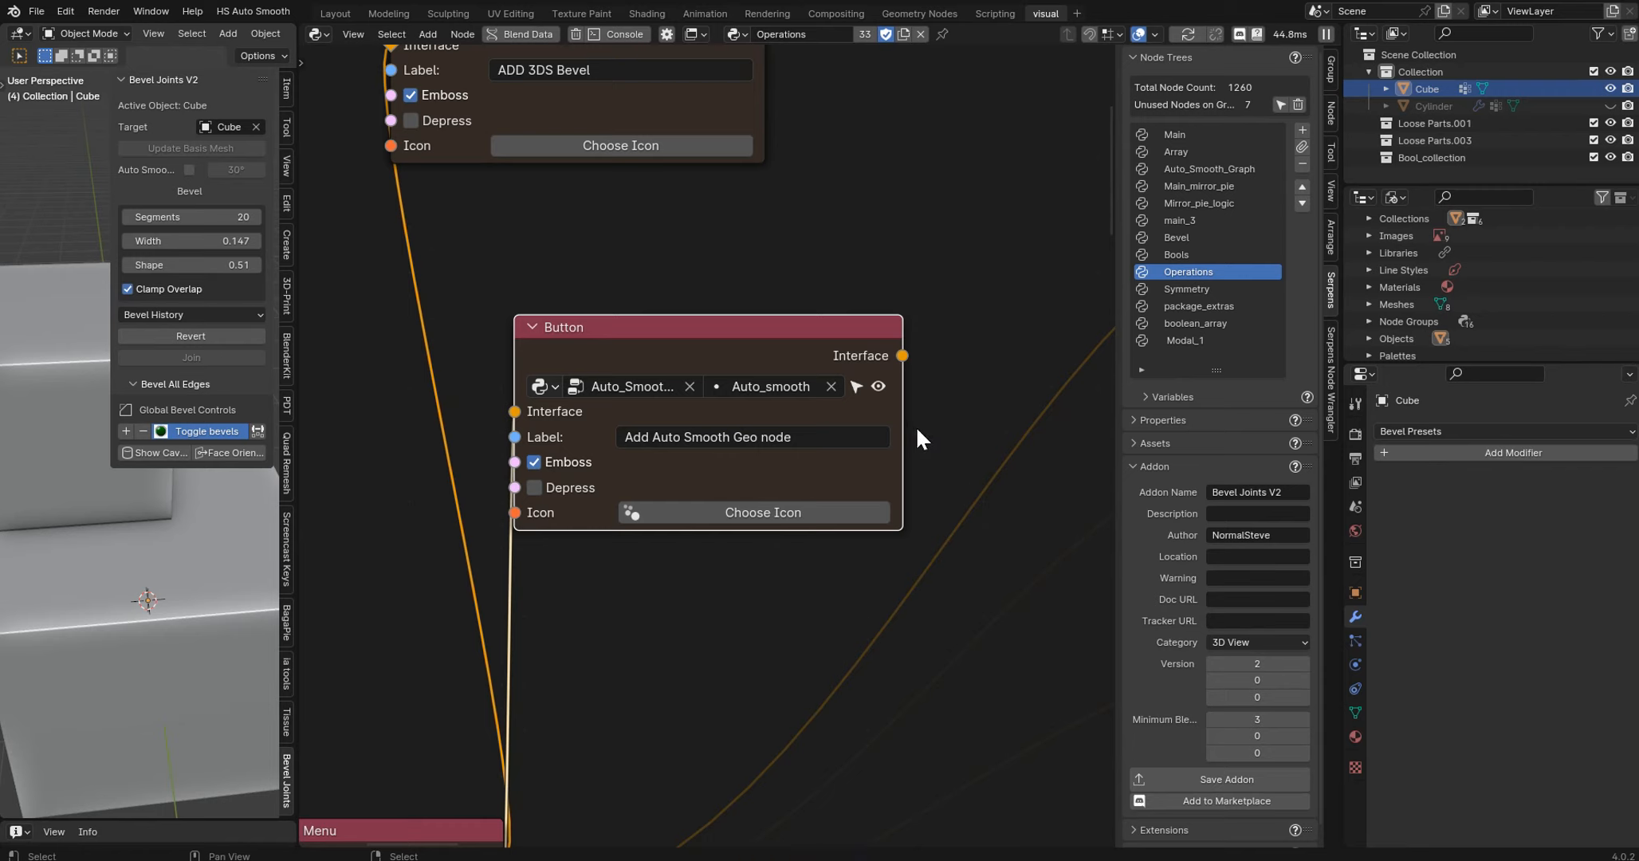
- Export the add-on as bevel_joints_v2_2.0.0.zip to the E:\Bevel Joints folder, replacing the existing file
left_click(1195, 781)
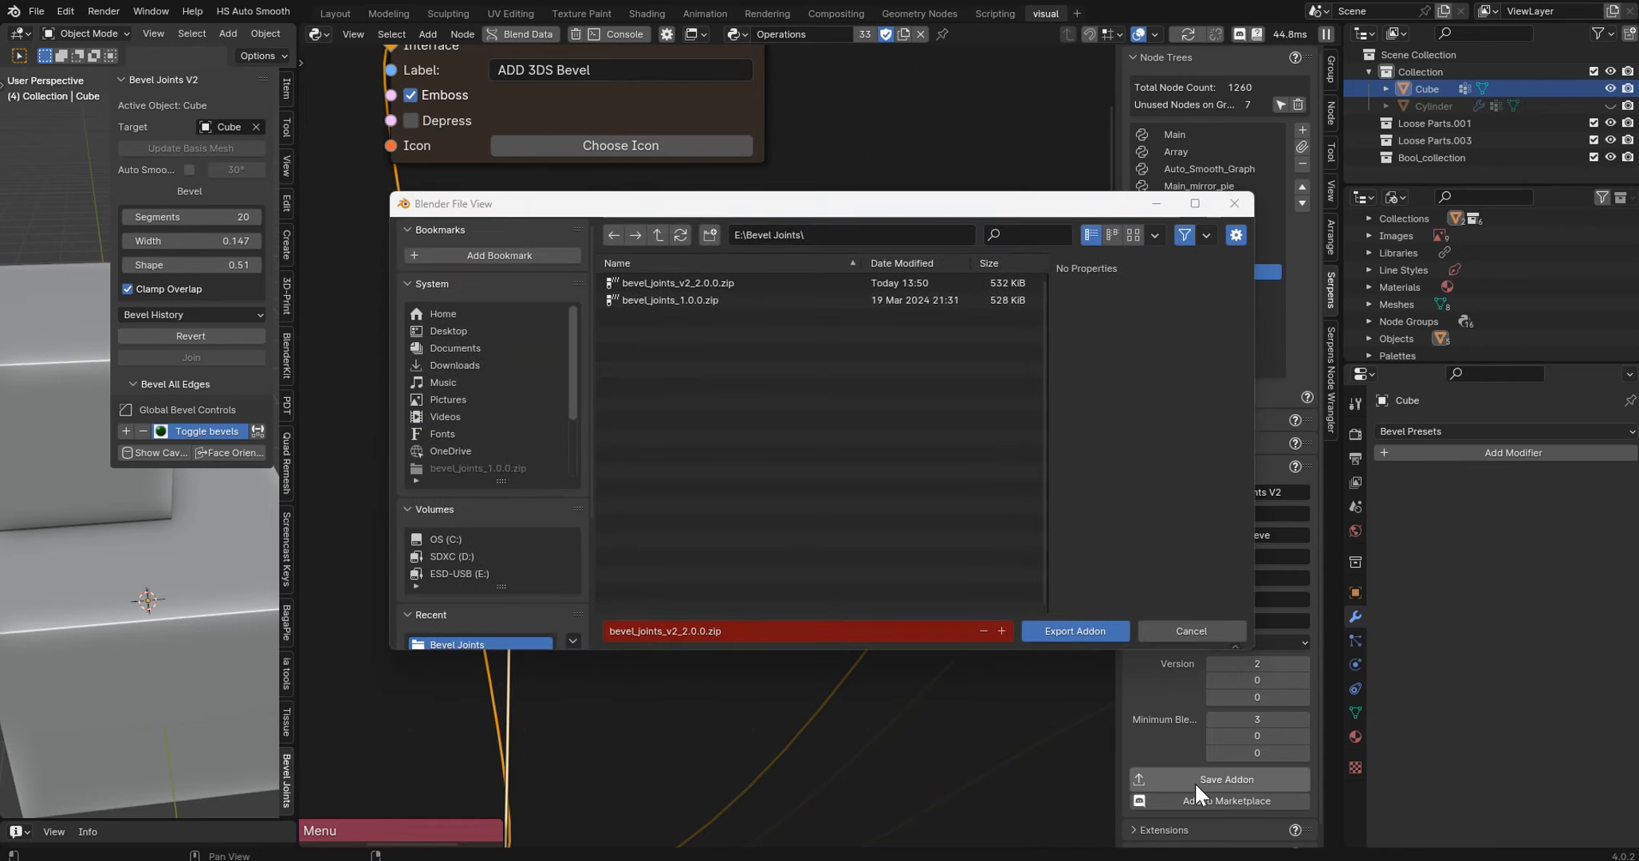
left_click(1066, 625)
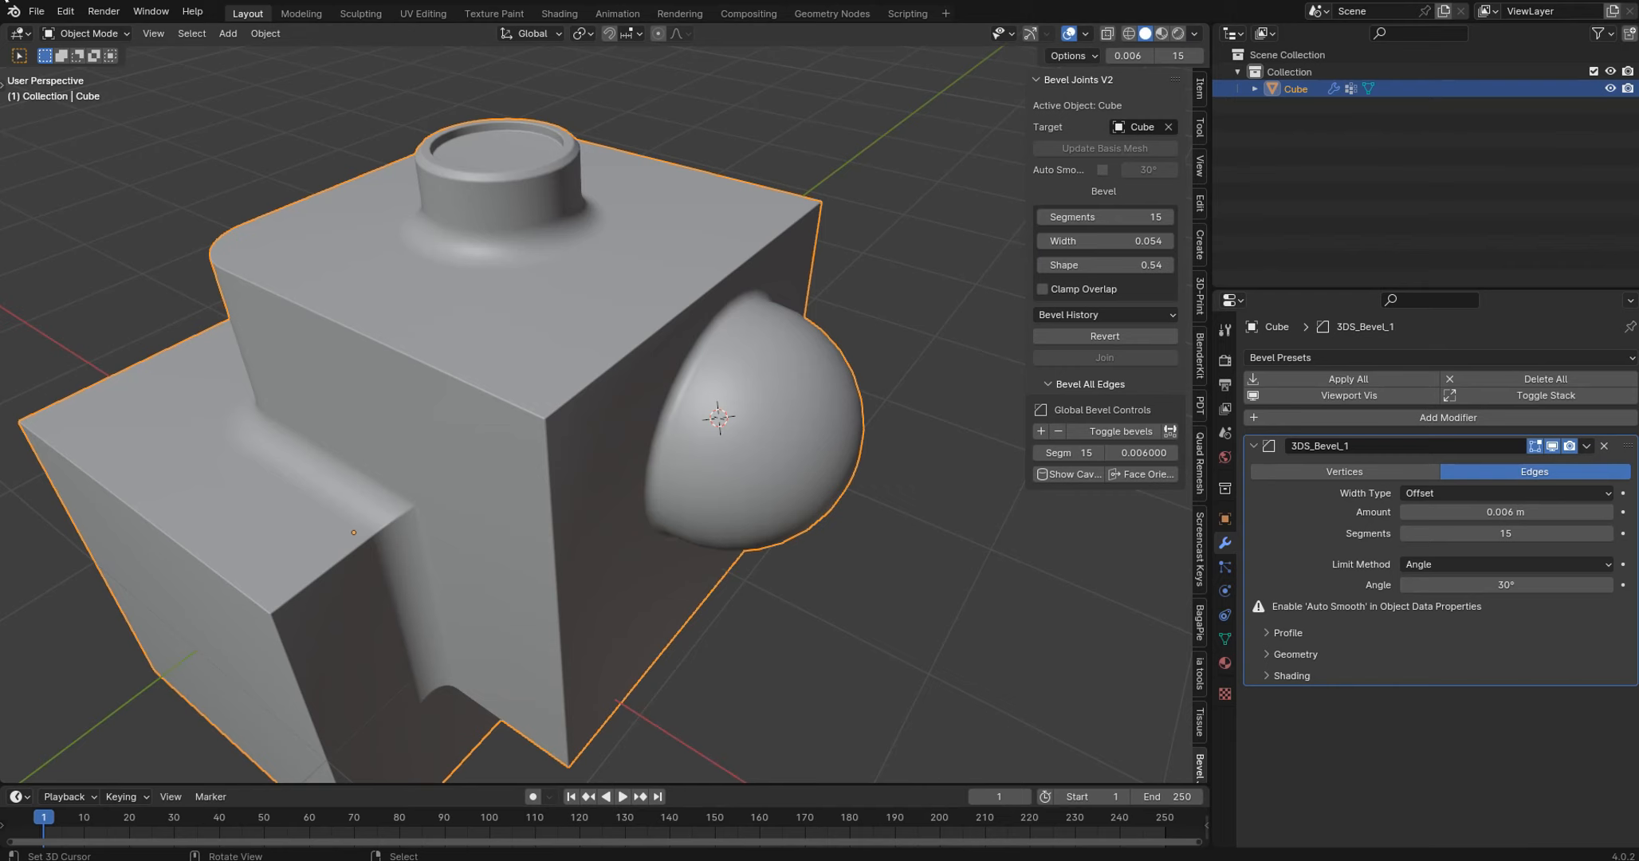
- In the demo file's Blender preferences, remove the installed Bevel Joints V2 add-on
left_click(67, 9)
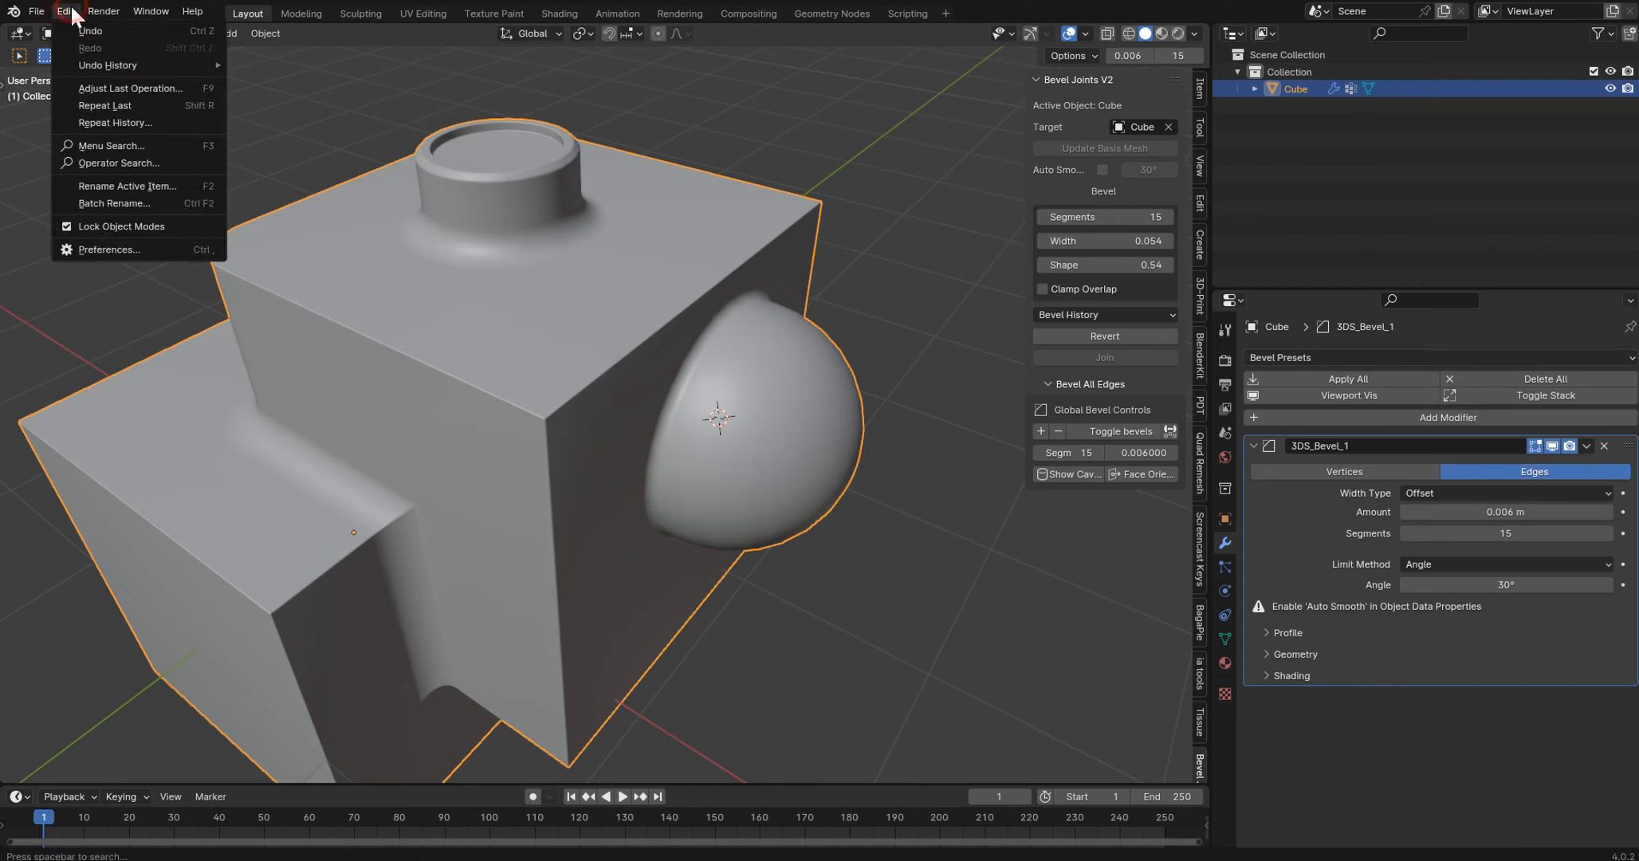
left_click(87, 248)
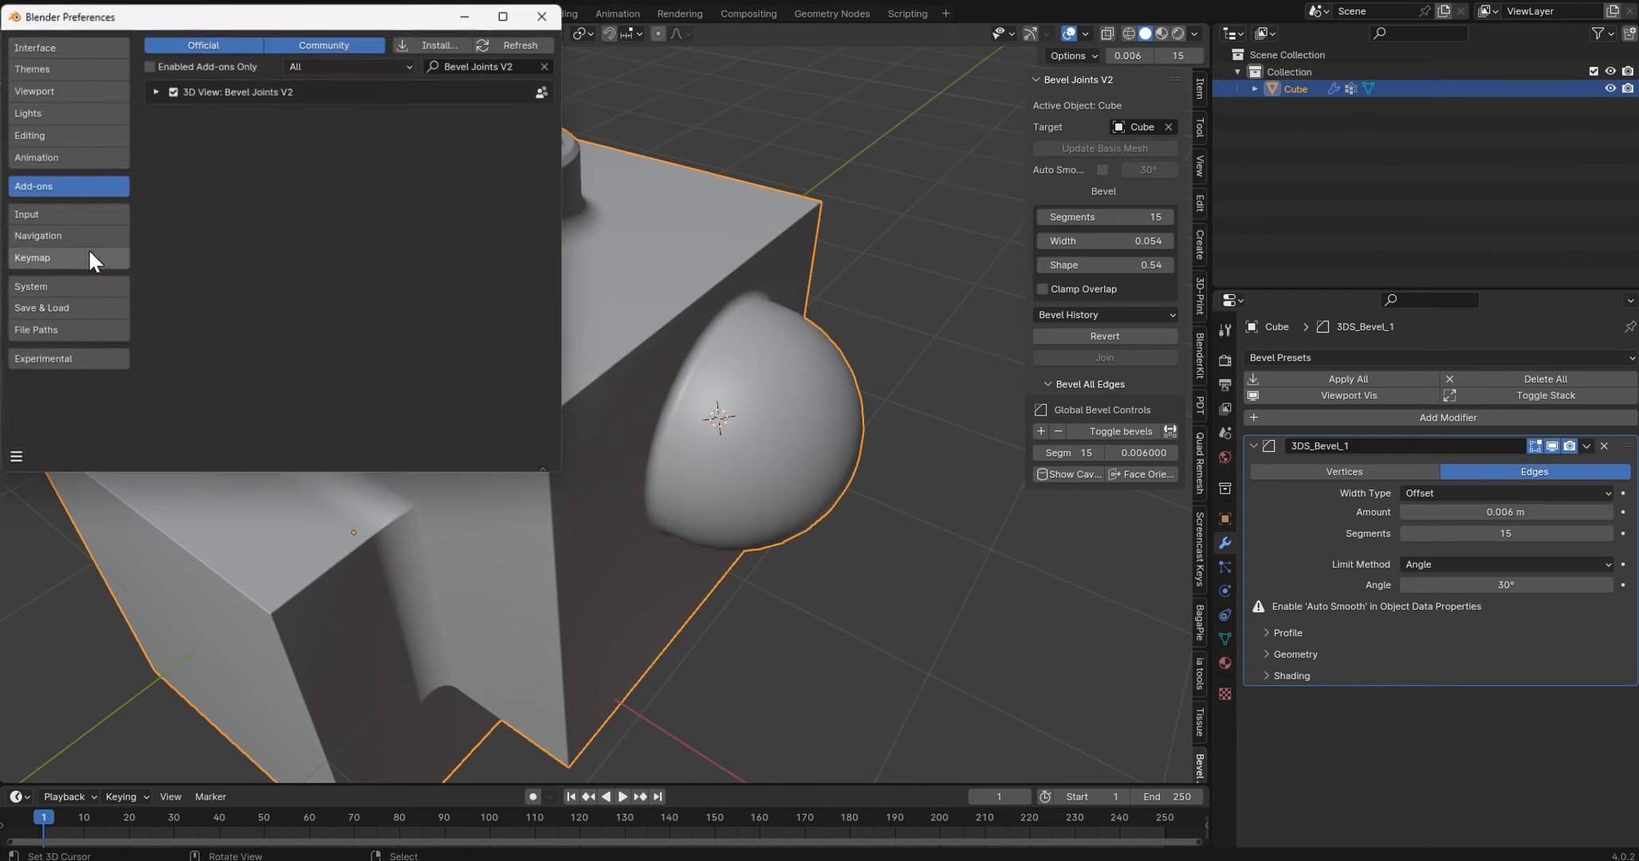
left_click(154, 90)
left_click(343, 166)
left_click(303, 239)
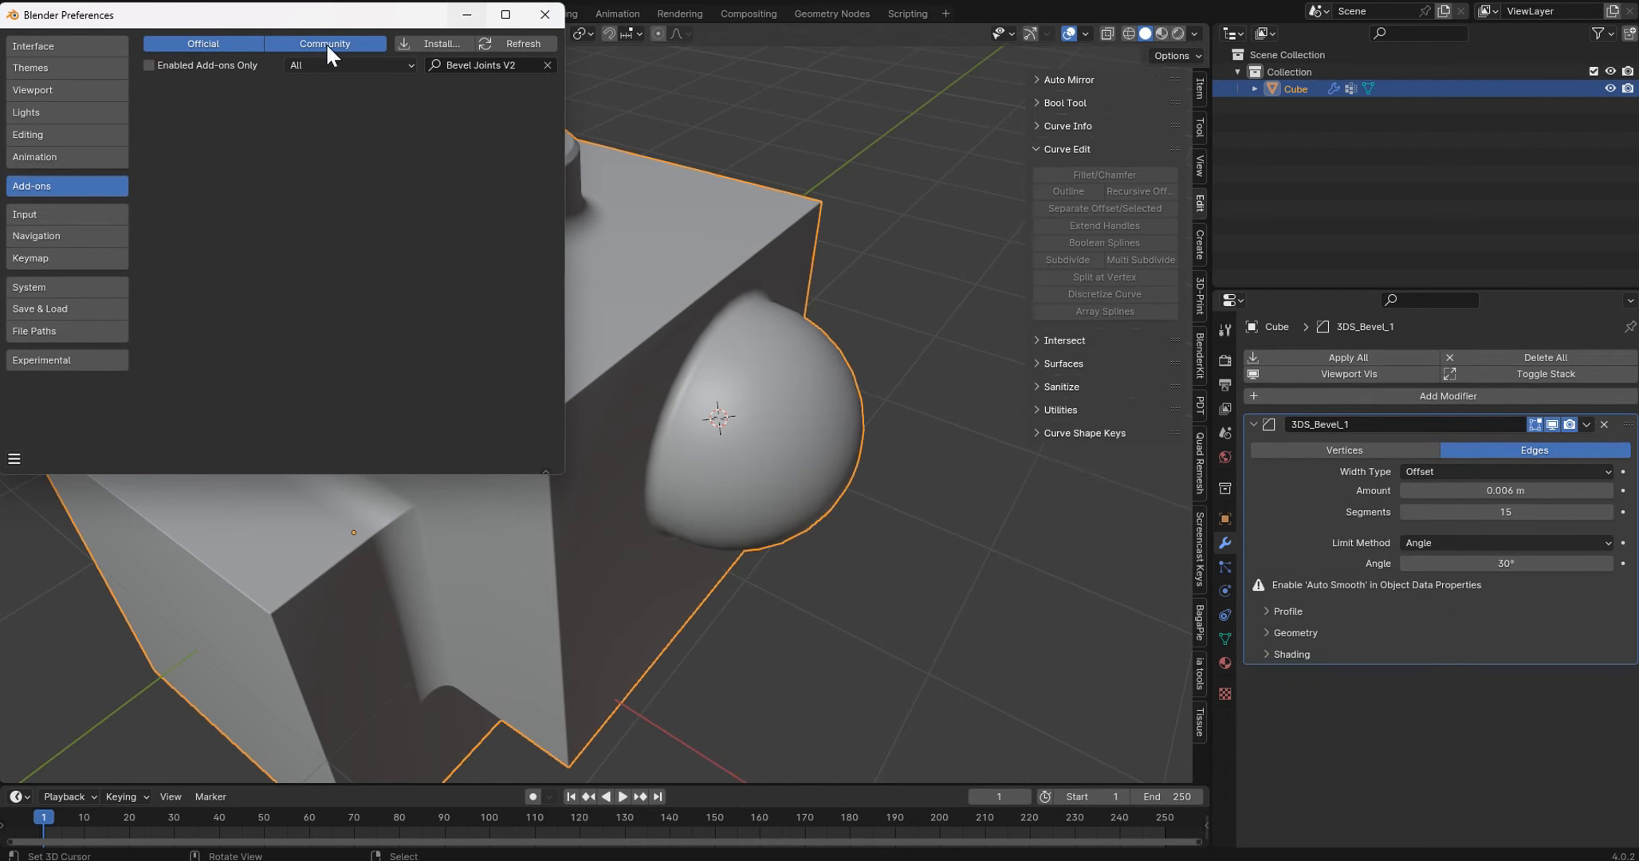
- Install the add-on from bevel_joints_v2_2.0.0.zip in the E:\Bevel Joints folder
left_click(431, 44)
left_click(323, 100)
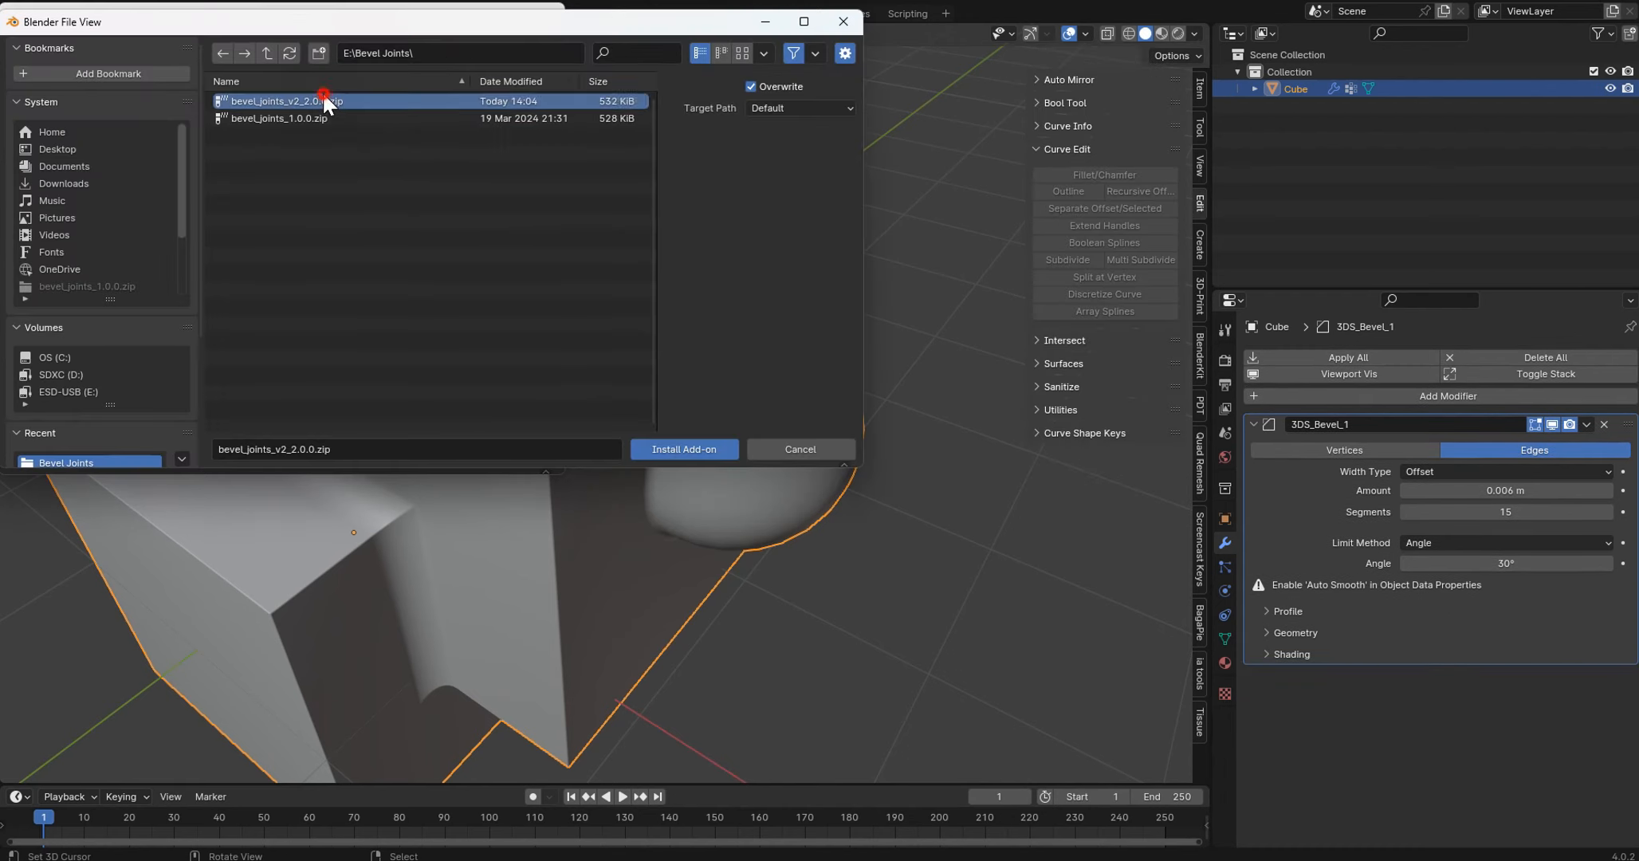
double_click(323, 100)
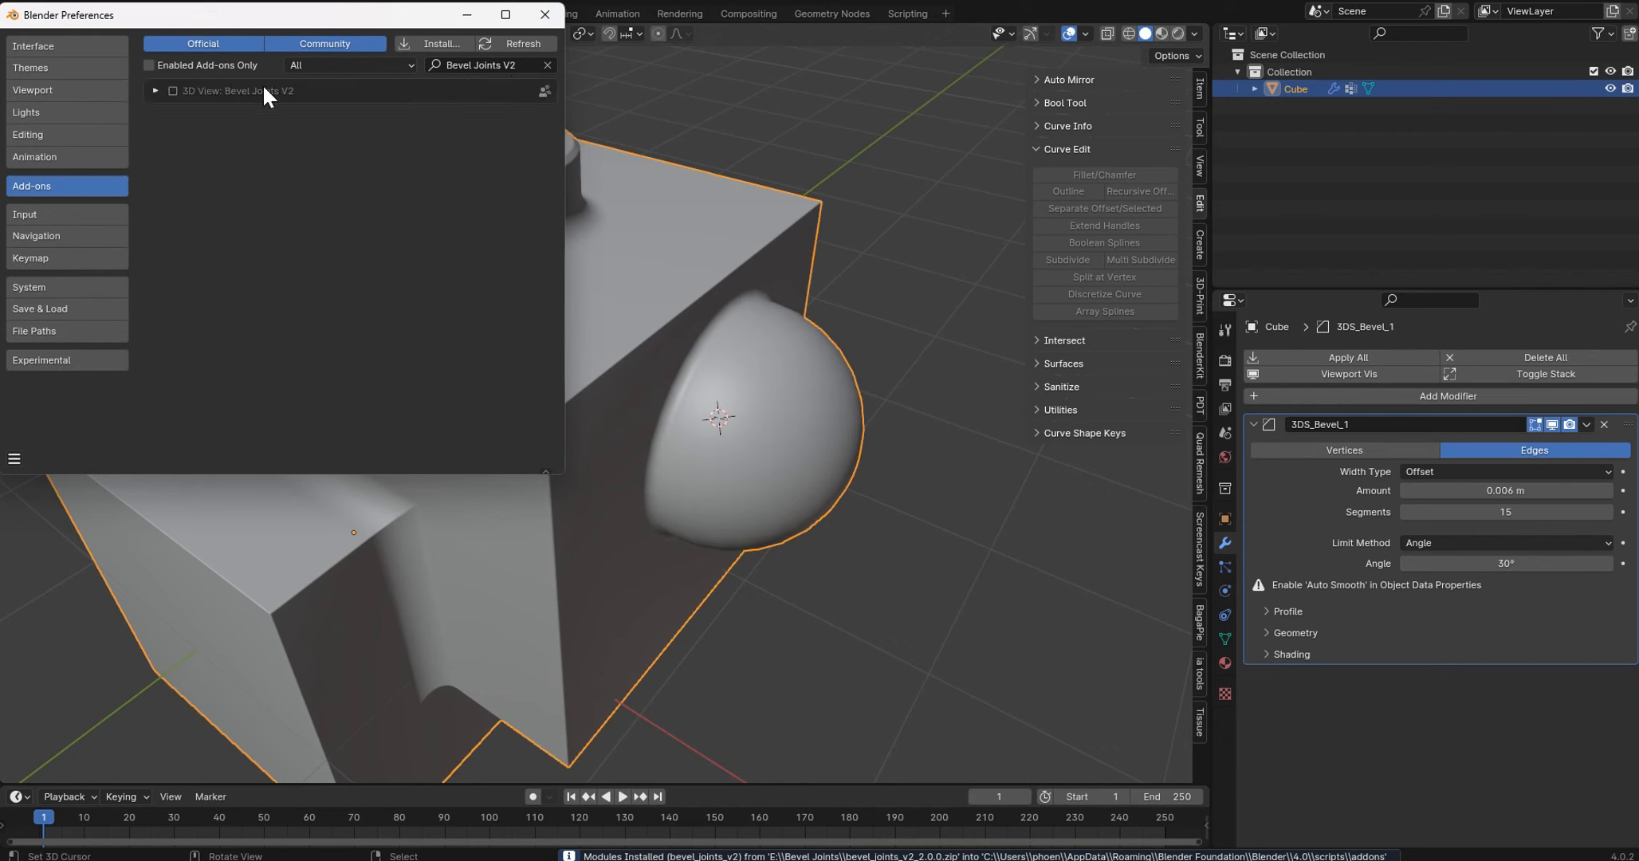
- Enable the reinstalled Bevel Joints V2 add-on and close the preferences
left_click(167, 90)
left_click(545, 14)
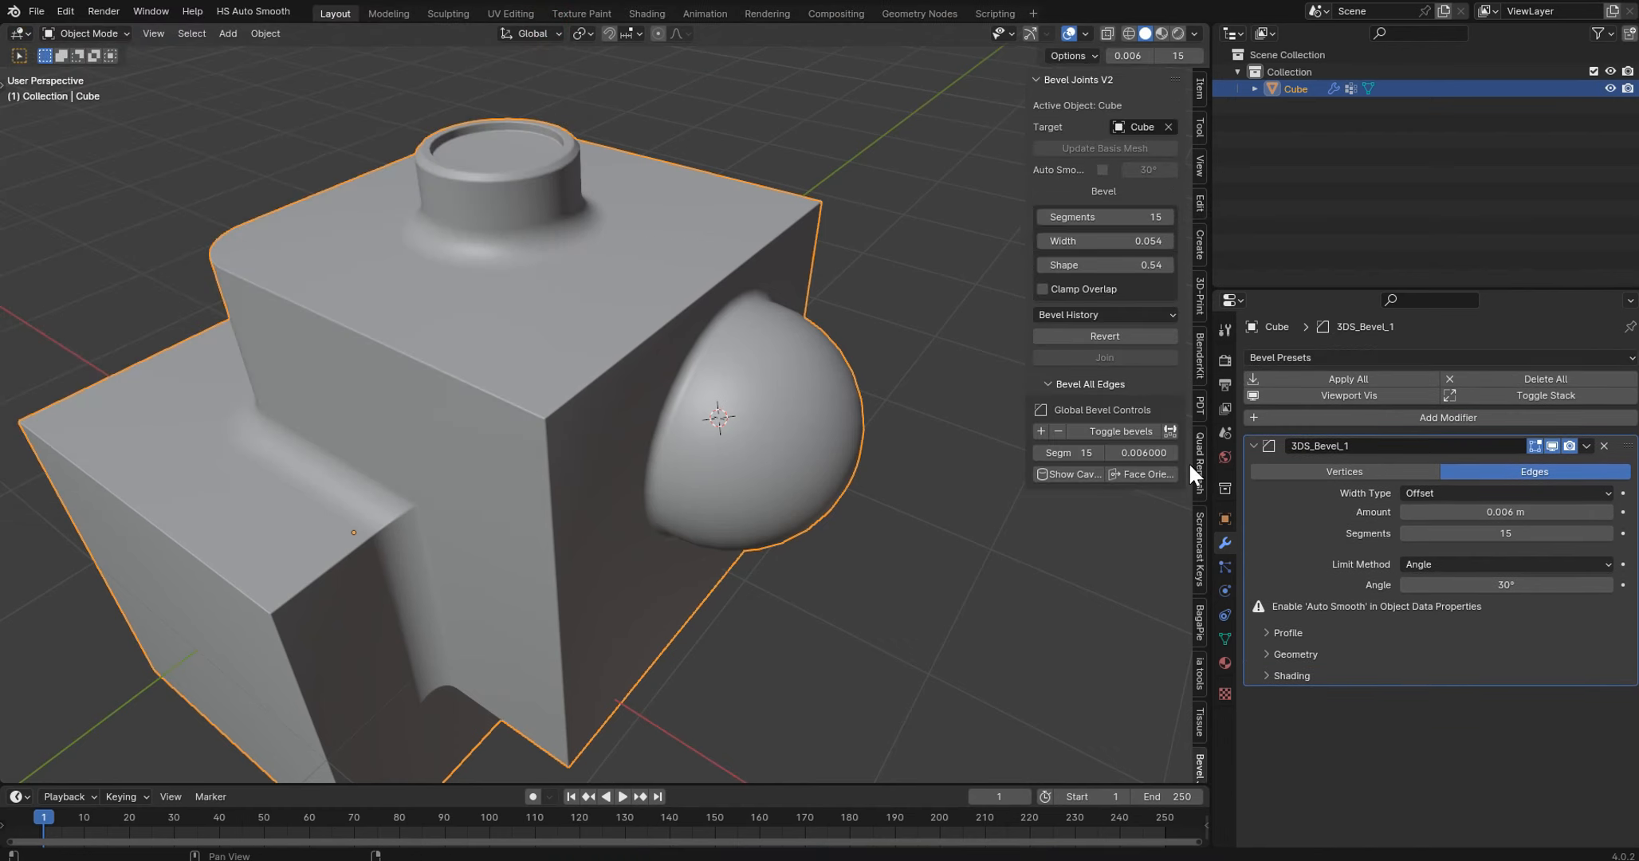
- Add the Auto Smooth Geo node to the joined cube object from the add-on's bevel presets
left_click(1325, 359)
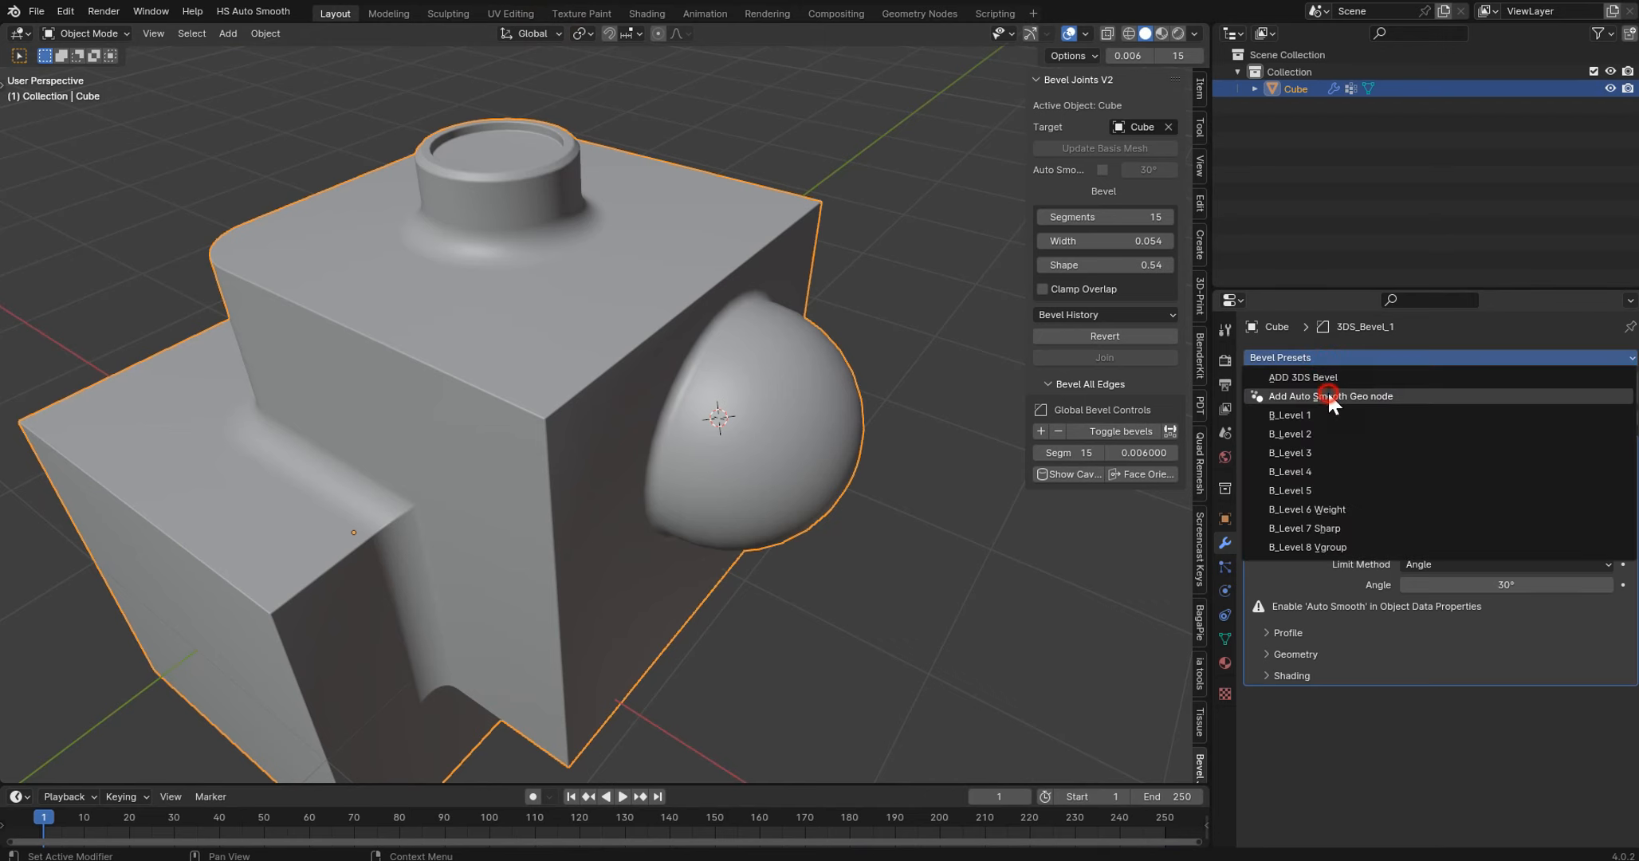
left_click(1328, 390)
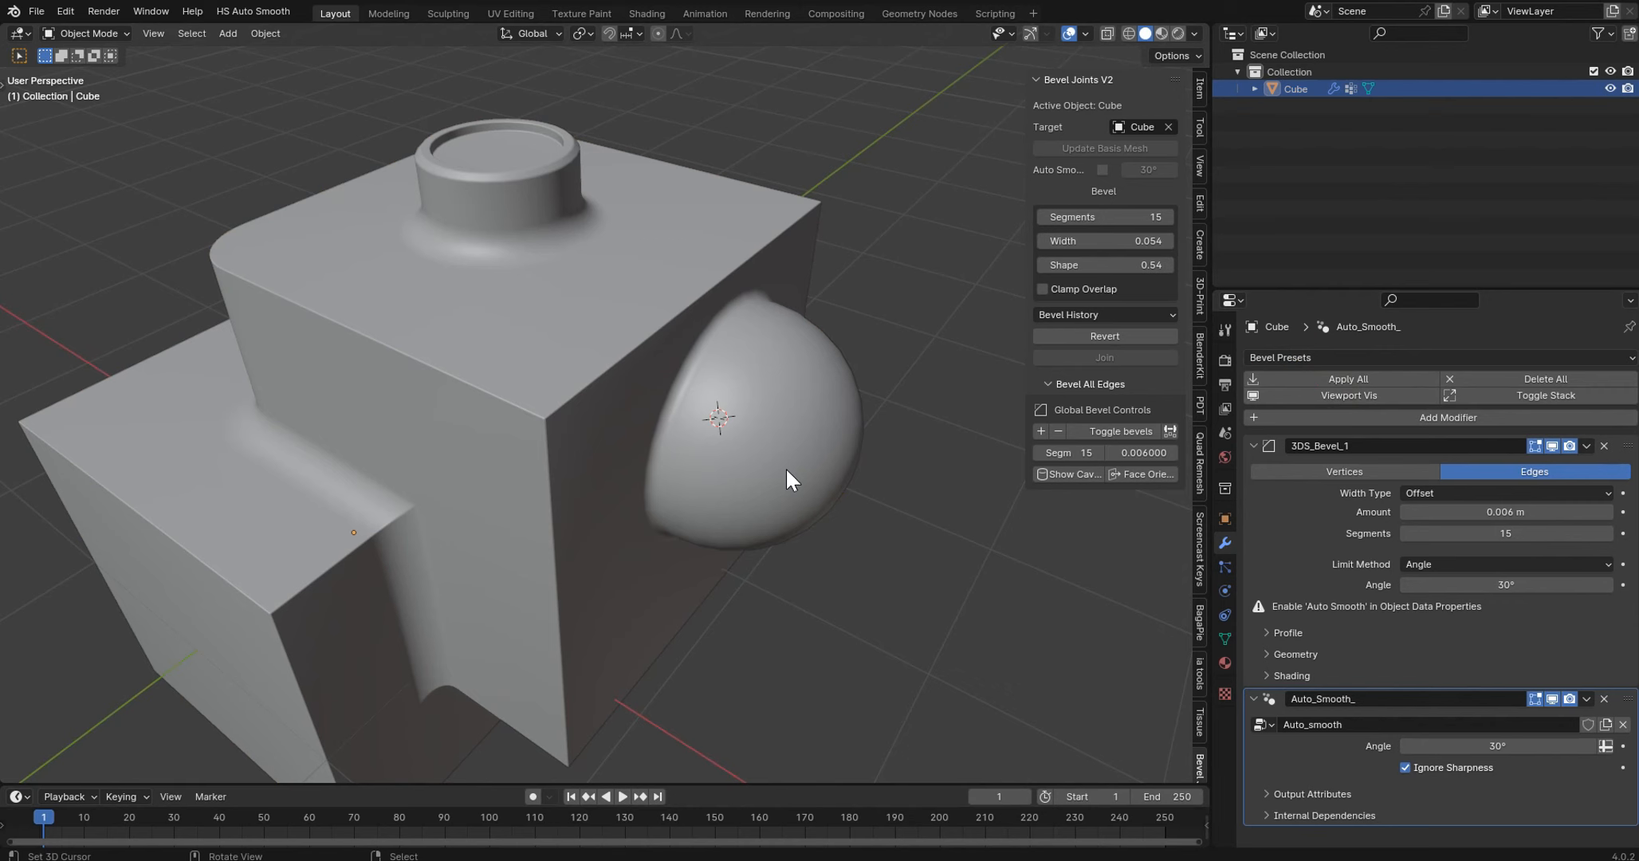
key("ctrl+s")
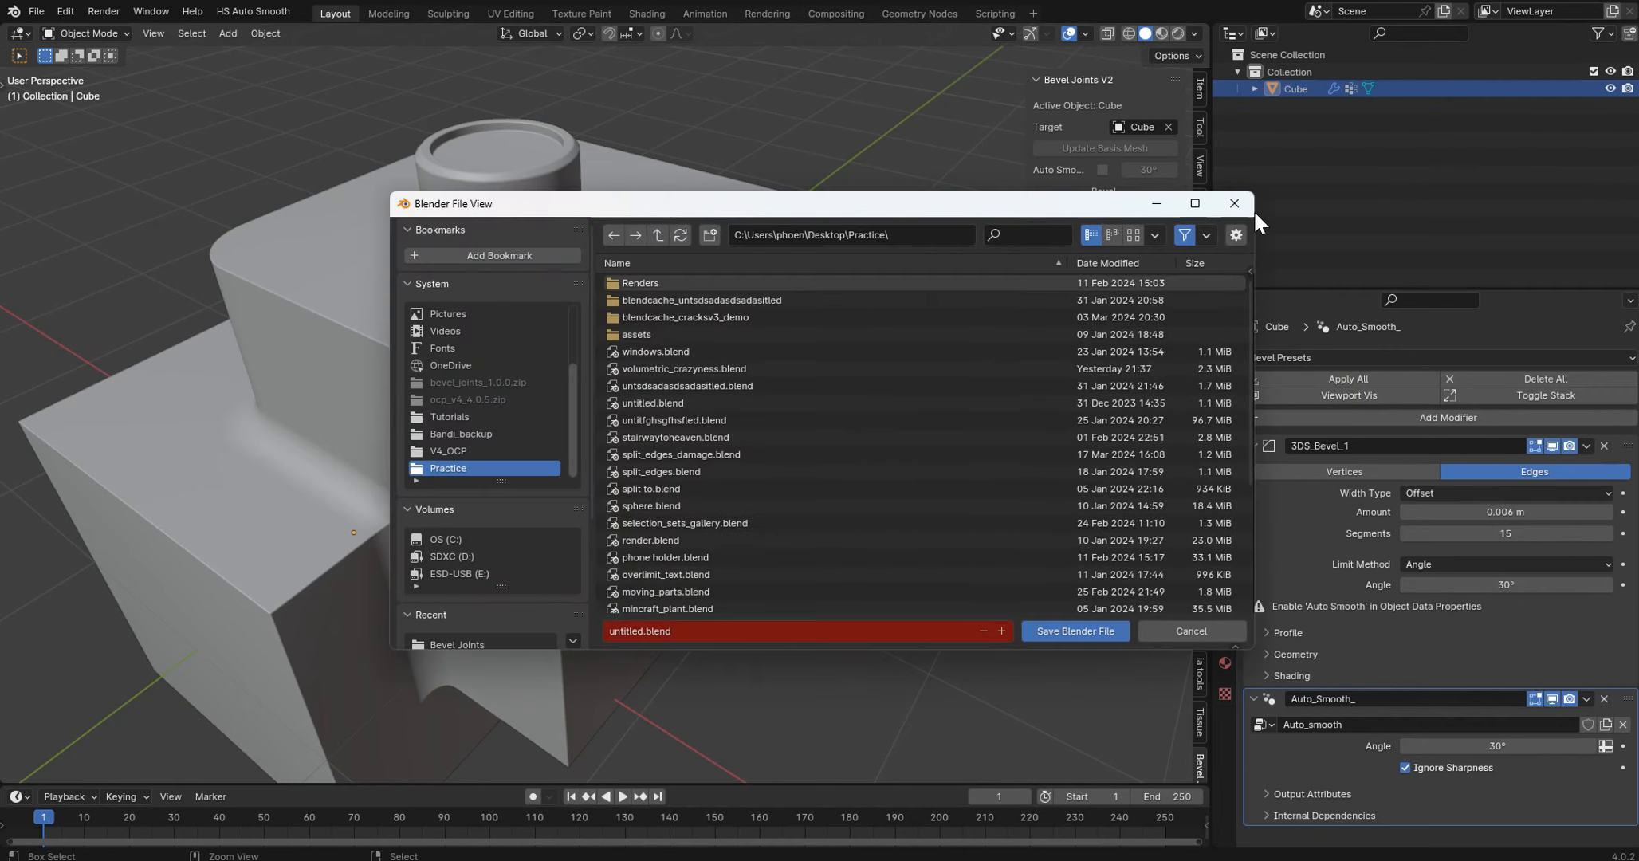
left_click(1234, 203)
- Examine the shading of the cube object's bevelled joints from several angles, briefly toggling the wireframe display
middle_click_drag(718, 256, 676, 306)
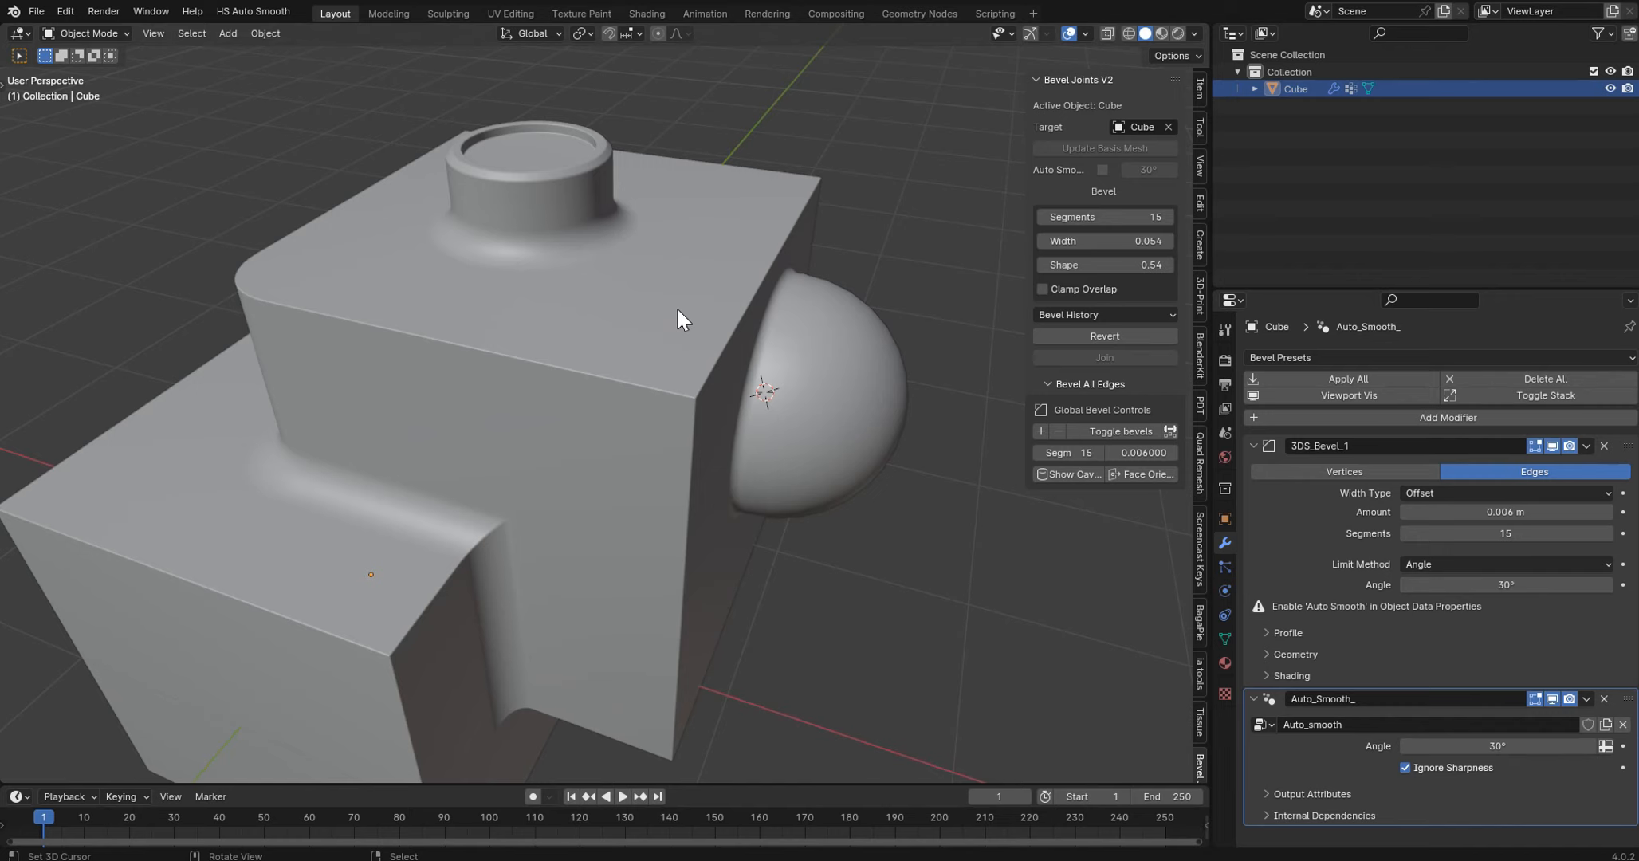
mouse_move(678, 311)
middle_mouse_down()
mouse_move(566, 363)
mouse_move(702, 321)
mouse_move(679, 320)
middle_mouse_up()
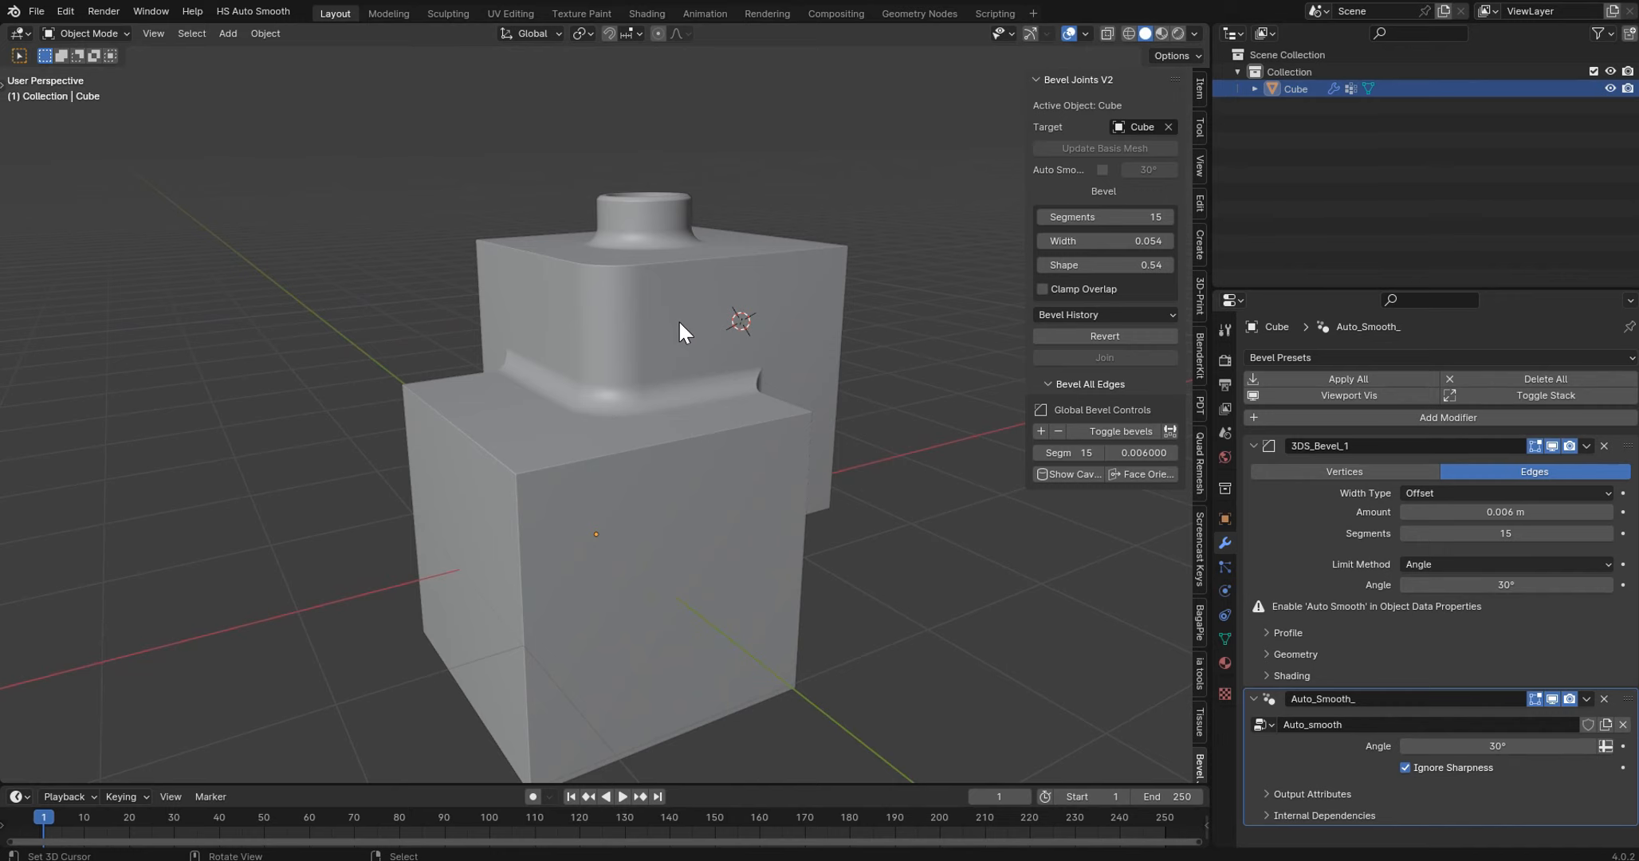
middle_click_drag(650, 323, 653, 419)
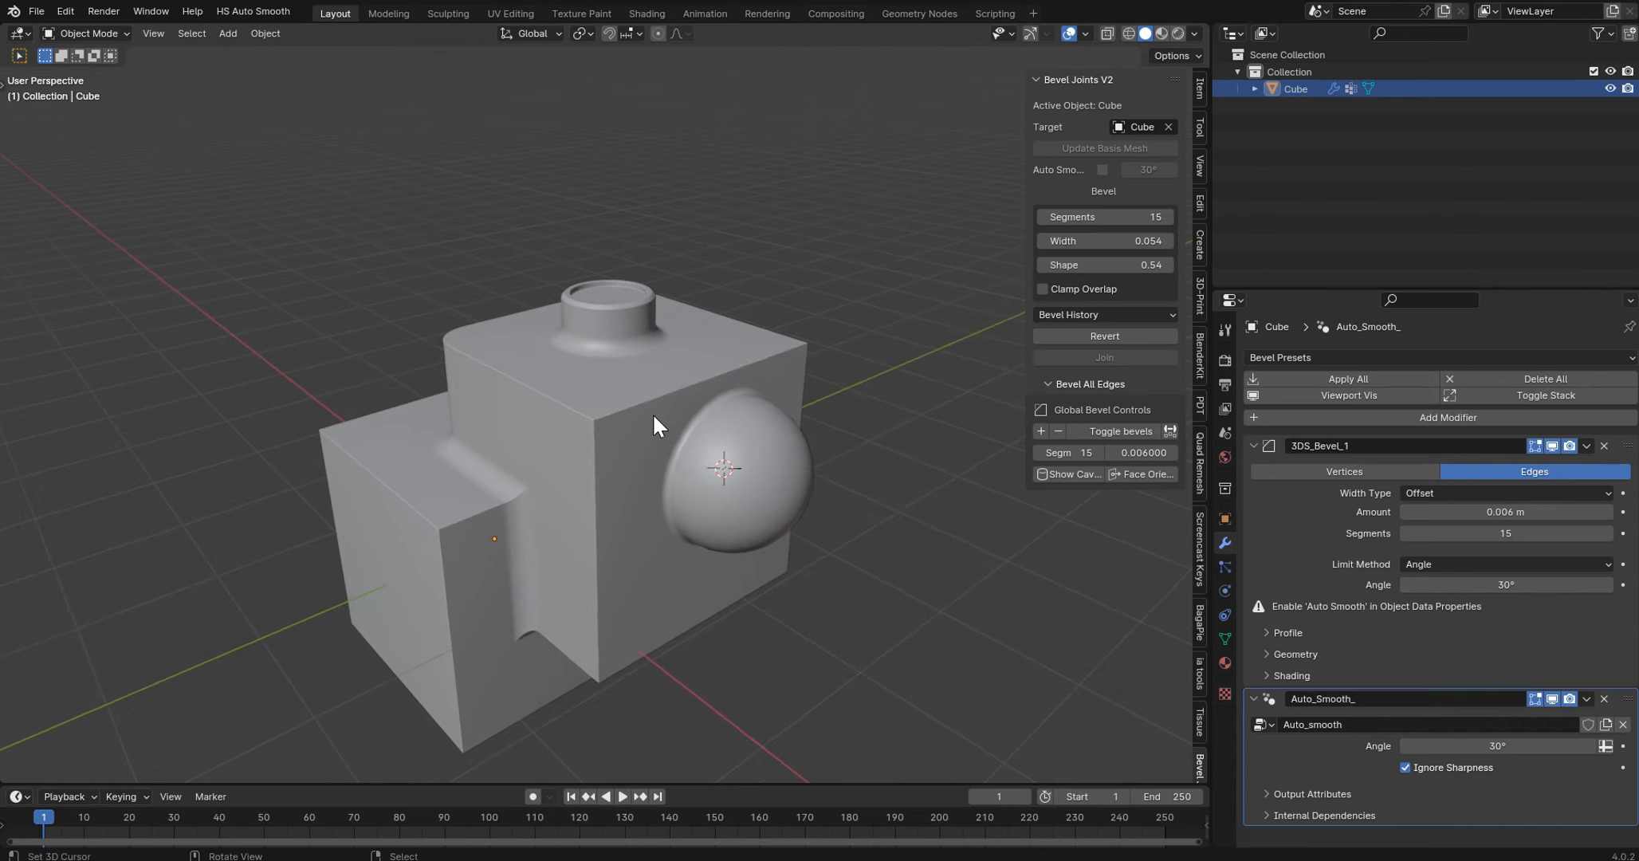
mouse_move(637, 300)
middle_mouse_down()
mouse_move(652, 336)
mouse_move(636, 320)
mouse_move(651, 335)
mouse_move(646, 291)
middle_mouse_up()
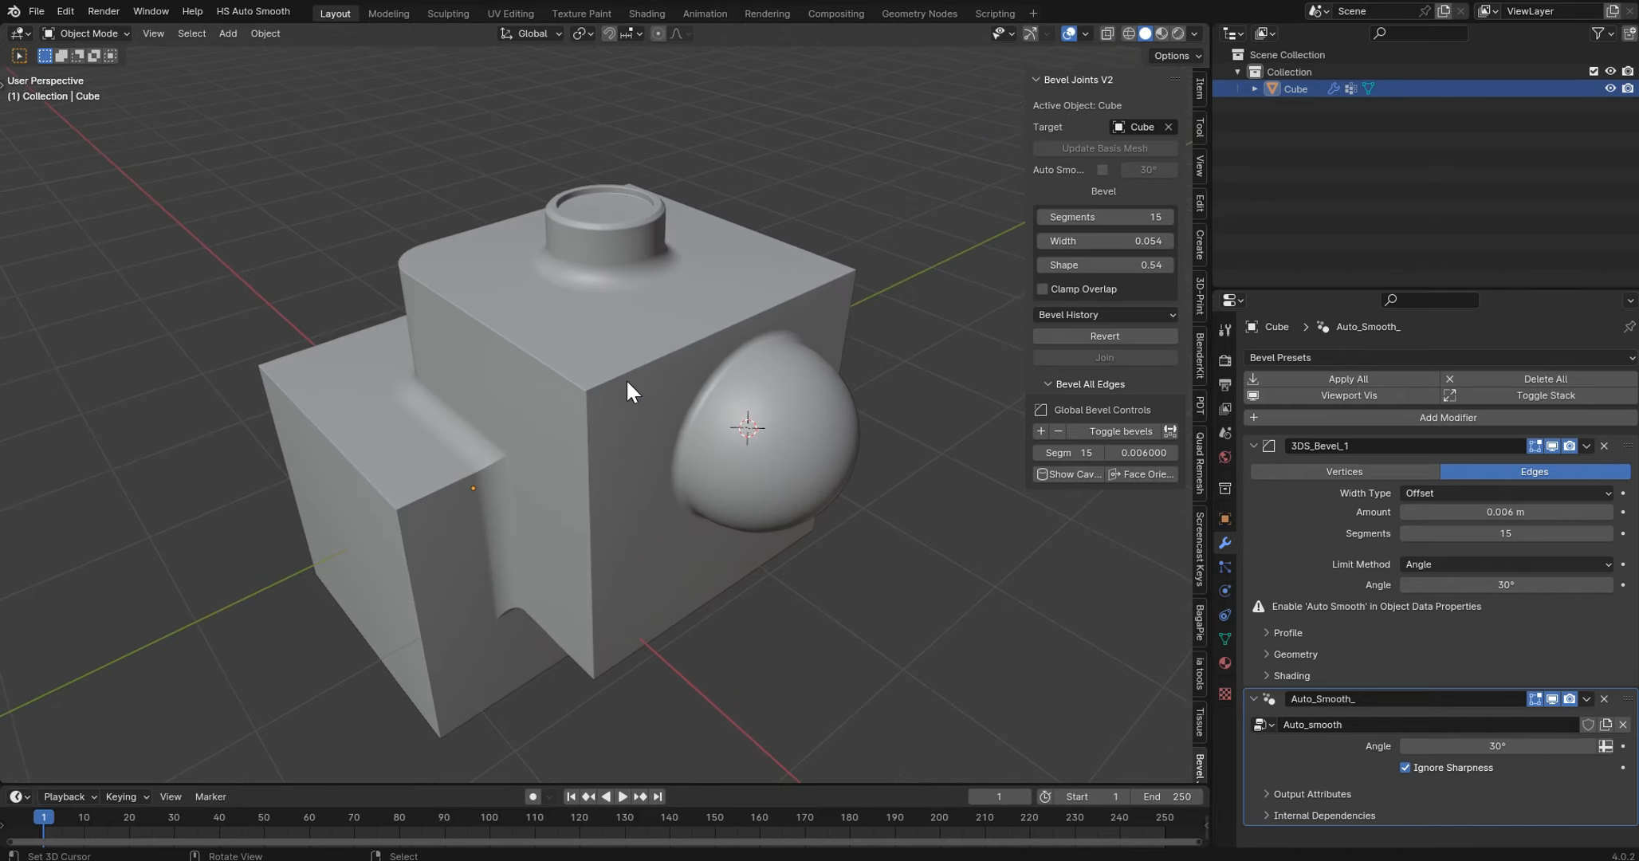
key("shift+z")
mouse_move(664, 352)
middle_mouse_down()
mouse_move(792, 327)
mouse_move(769, 267)
mouse_move(670, 330)
middle_mouse_up()
key("shift+z")
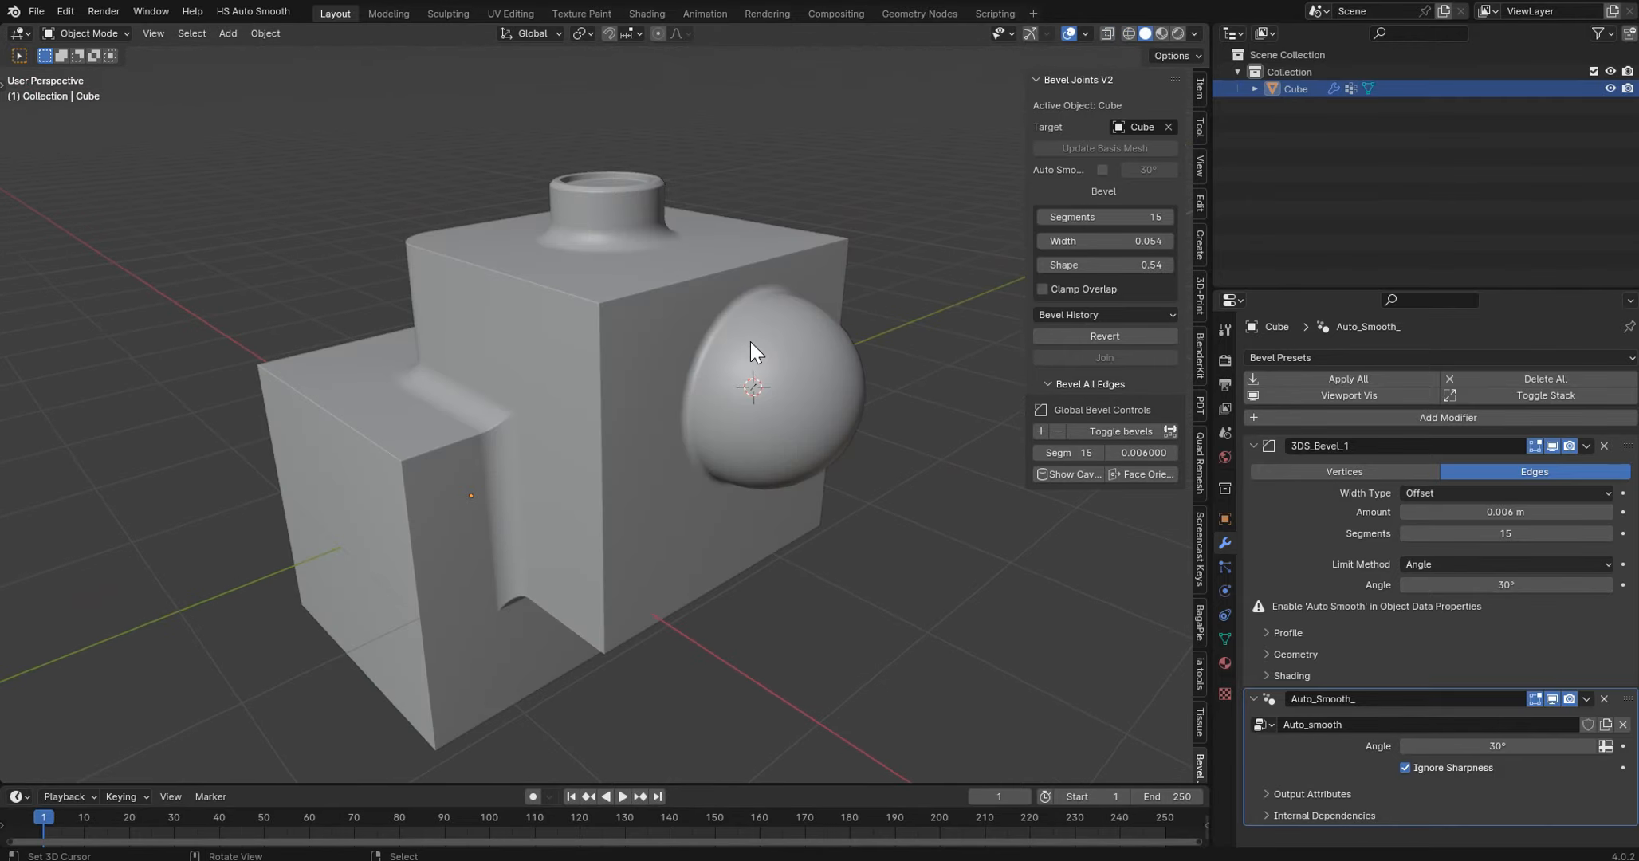